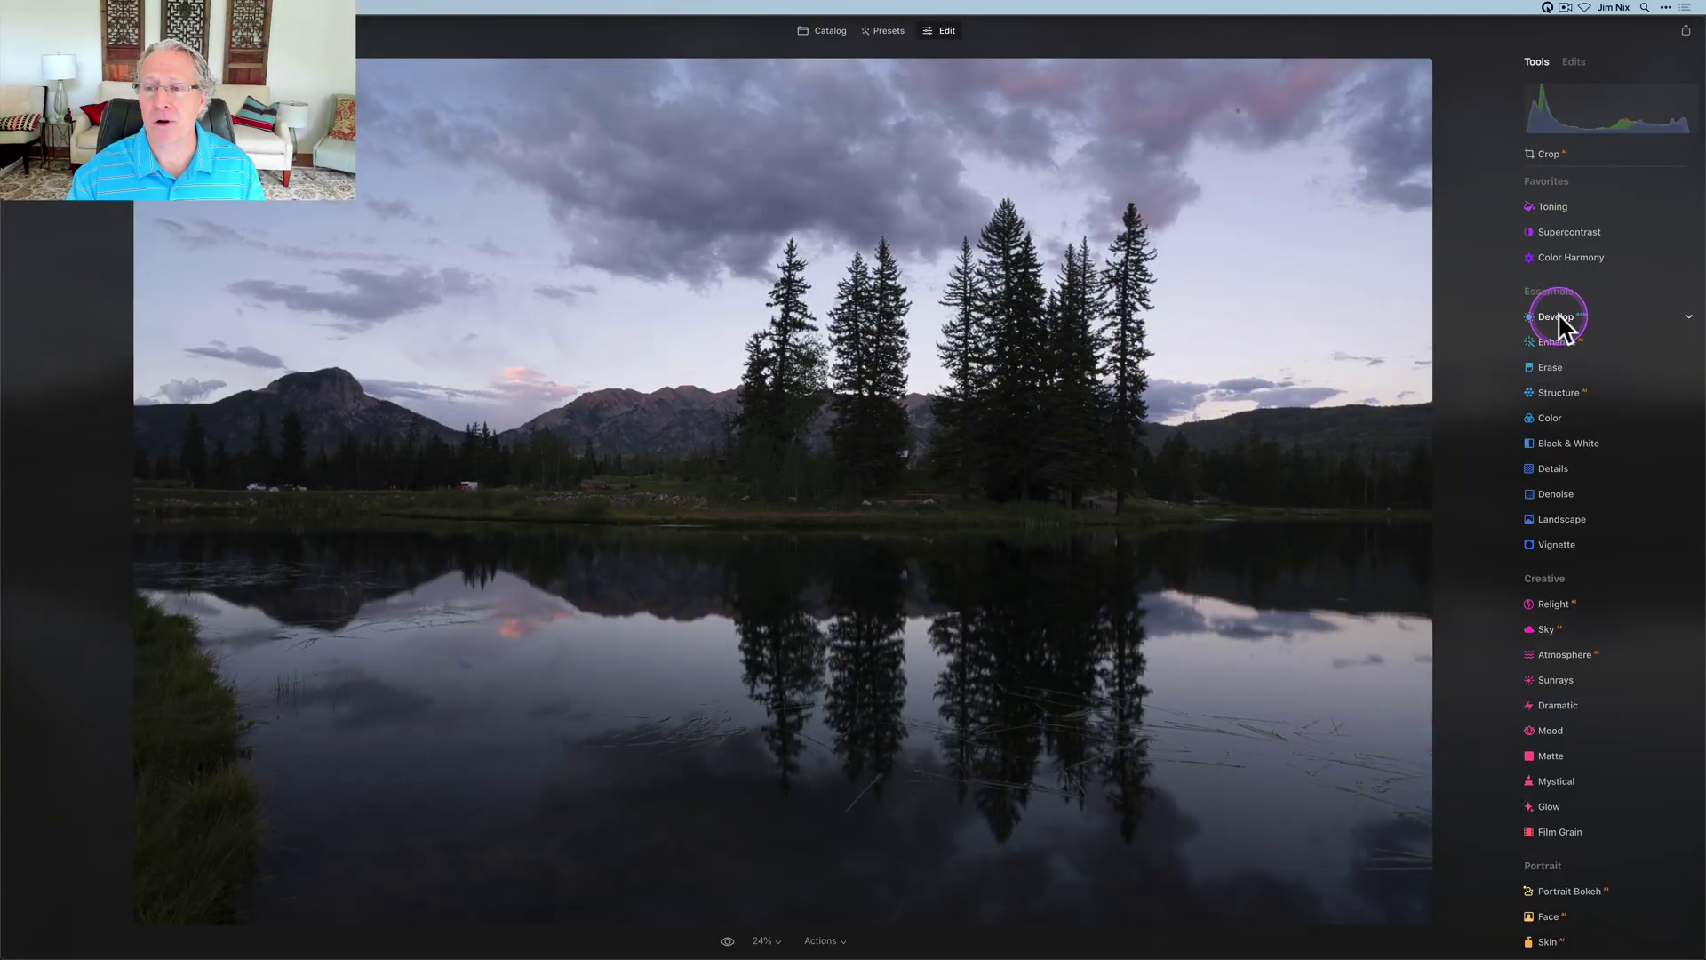
Expand the Develop tool and scroll to the Smart Contrast slider on the lake photo.
click(1559, 315)
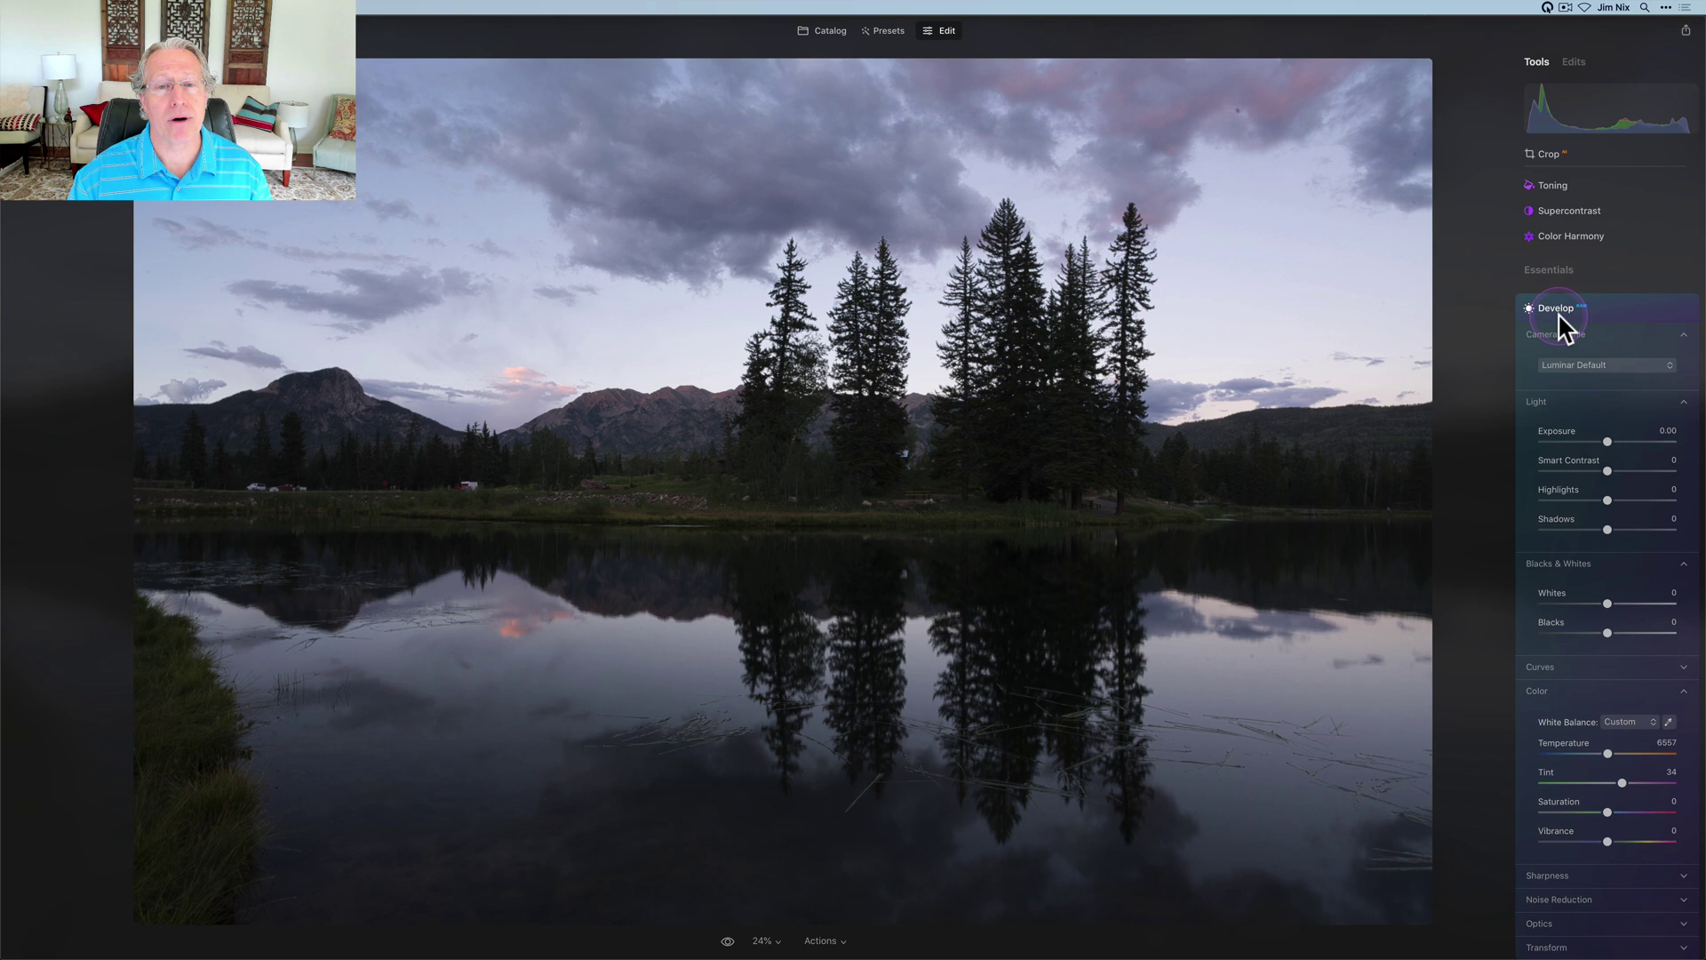
scroll(1560, 315, down, 1)
scroll(1593, 452, down, 1)
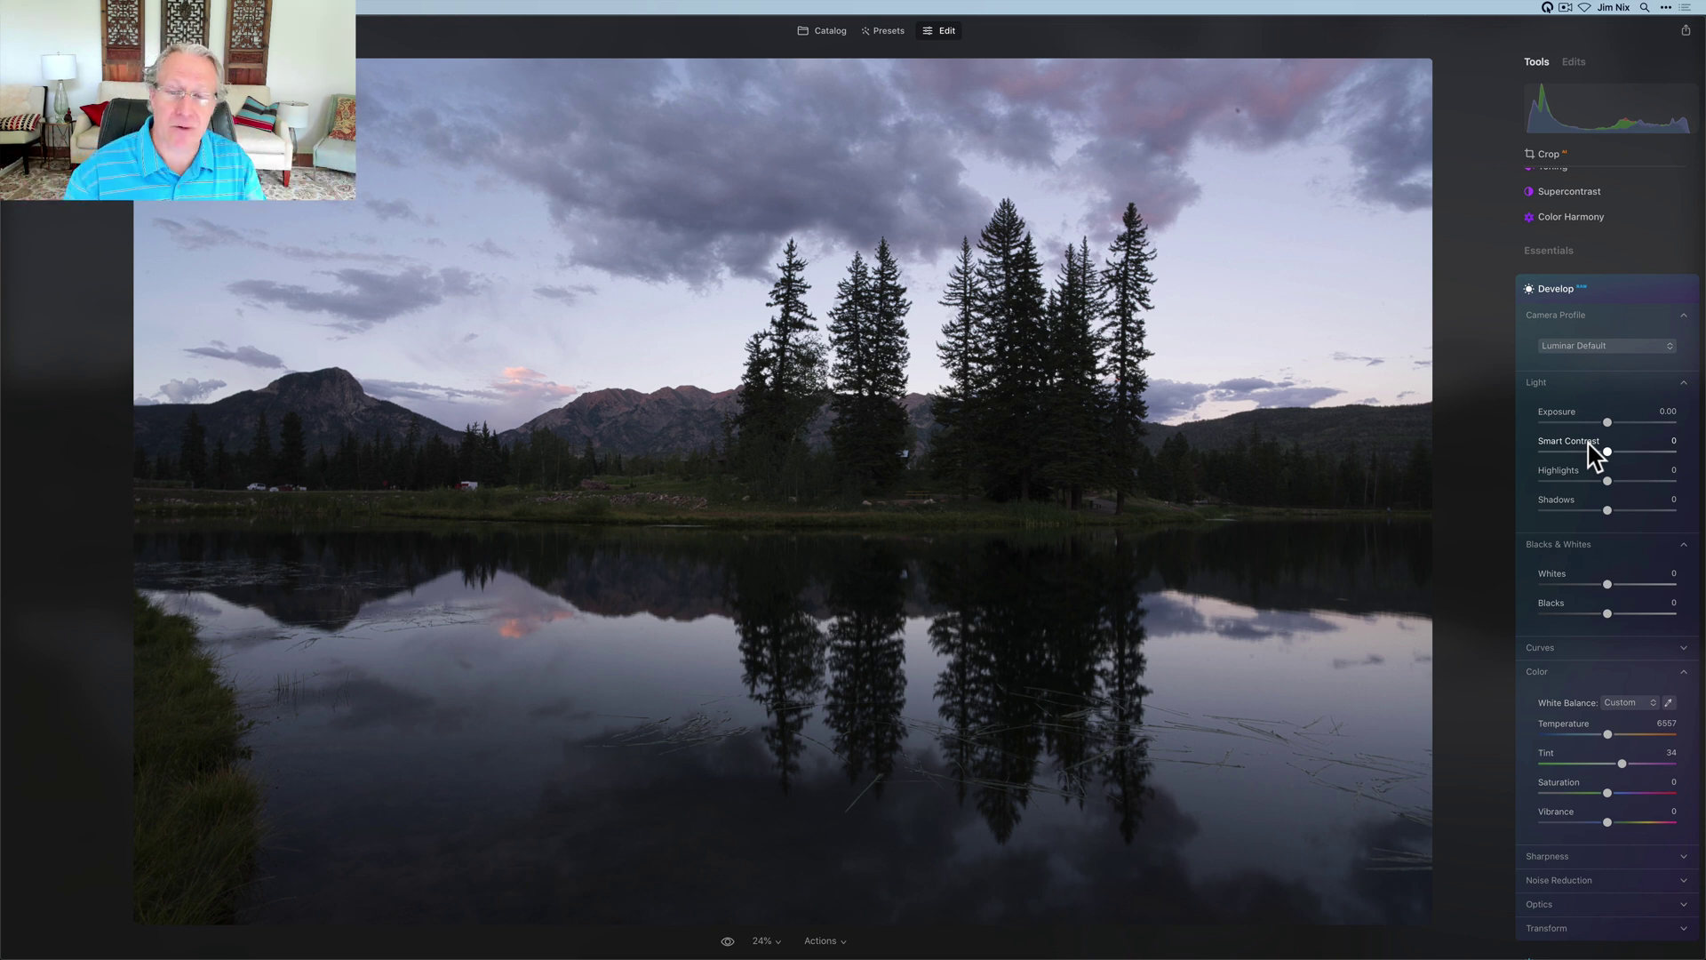
click(1608, 451)
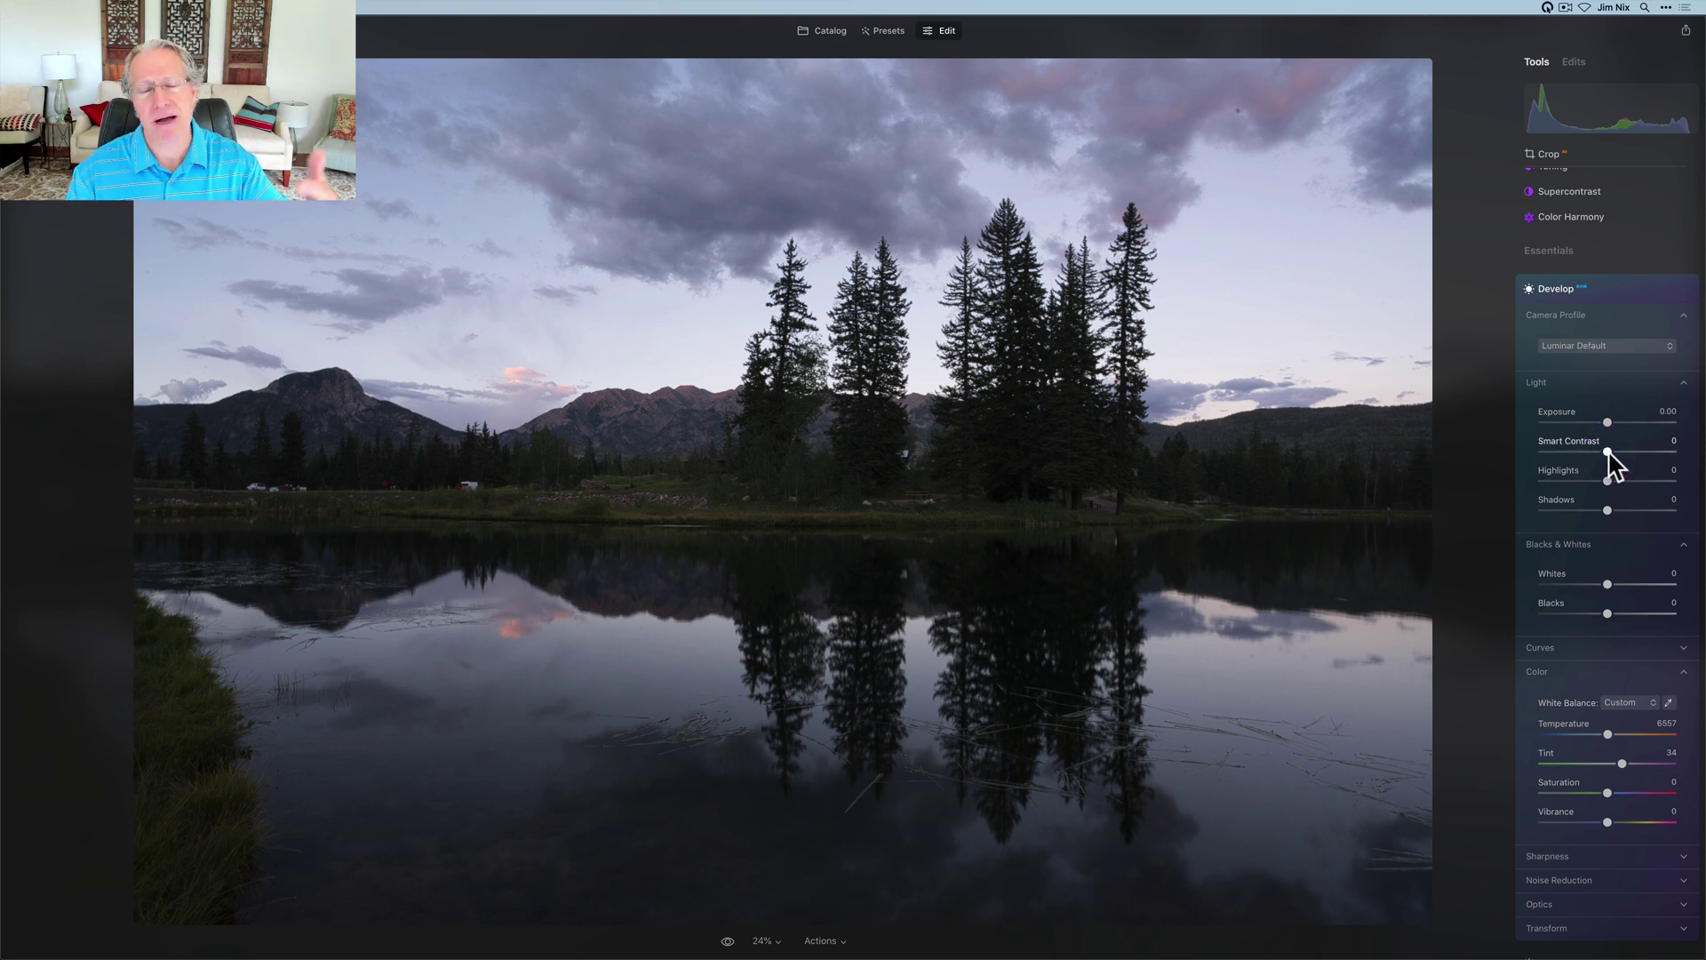
Tune Smart Contrast between 19 and 15, comparing before and after with the Develop toggle.
drag(1609, 452, 1645, 513)
click(1601, 486)
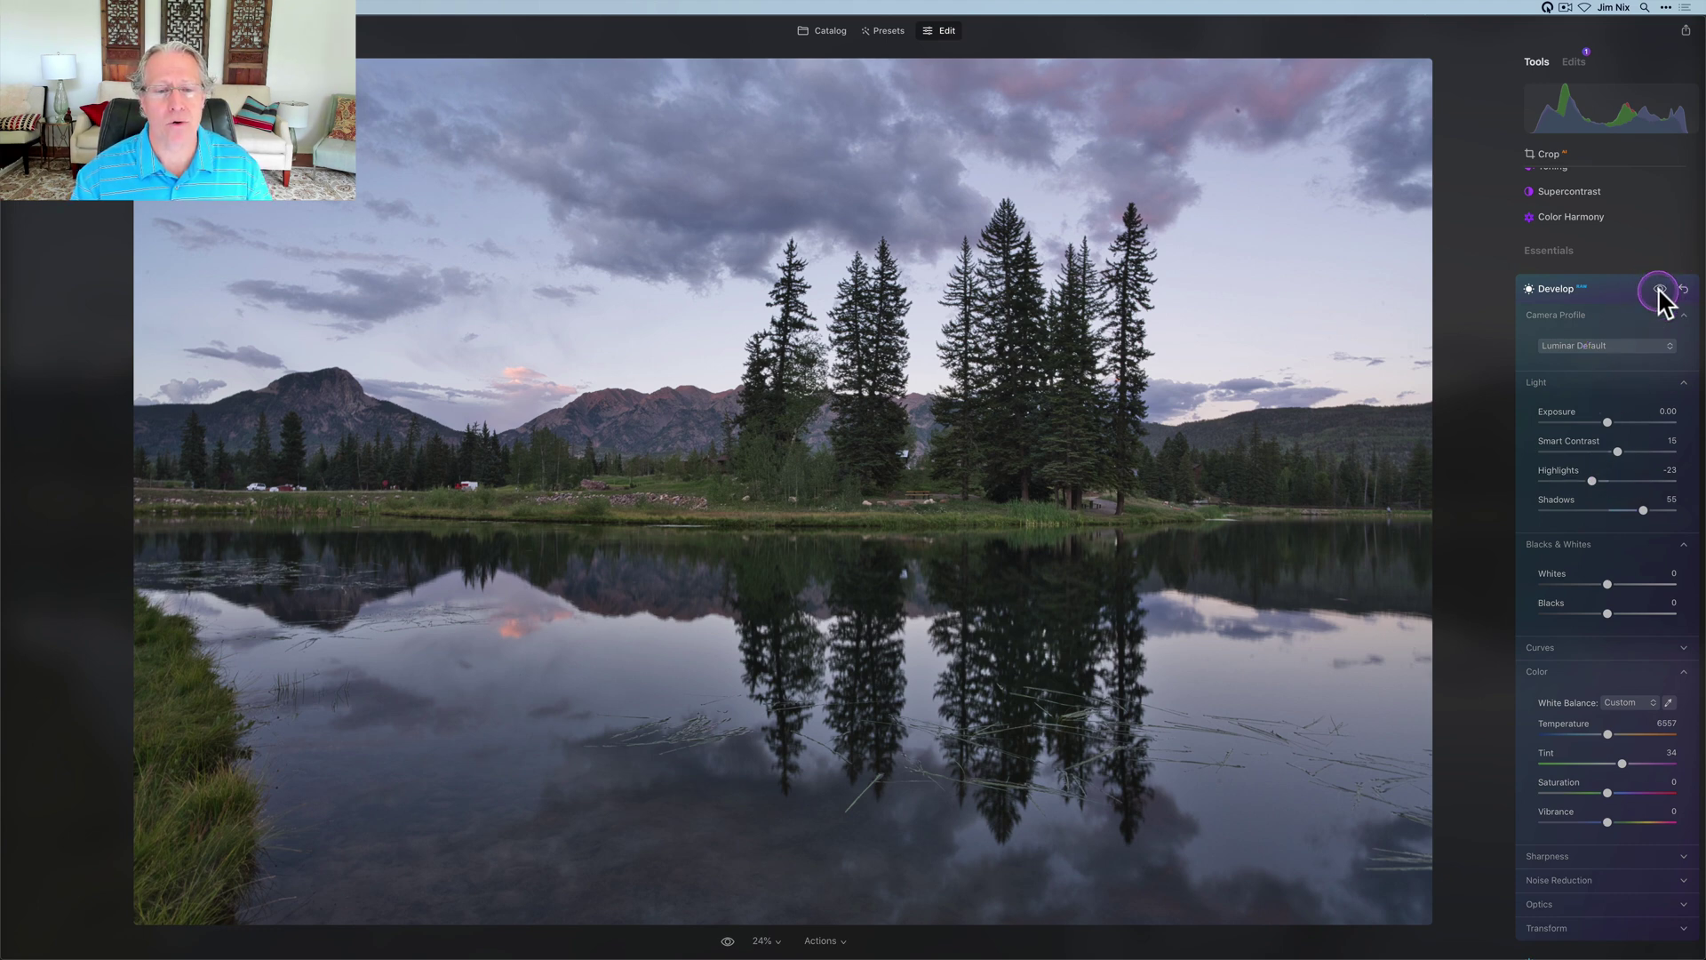
drag(1659, 290, 1659, 290)
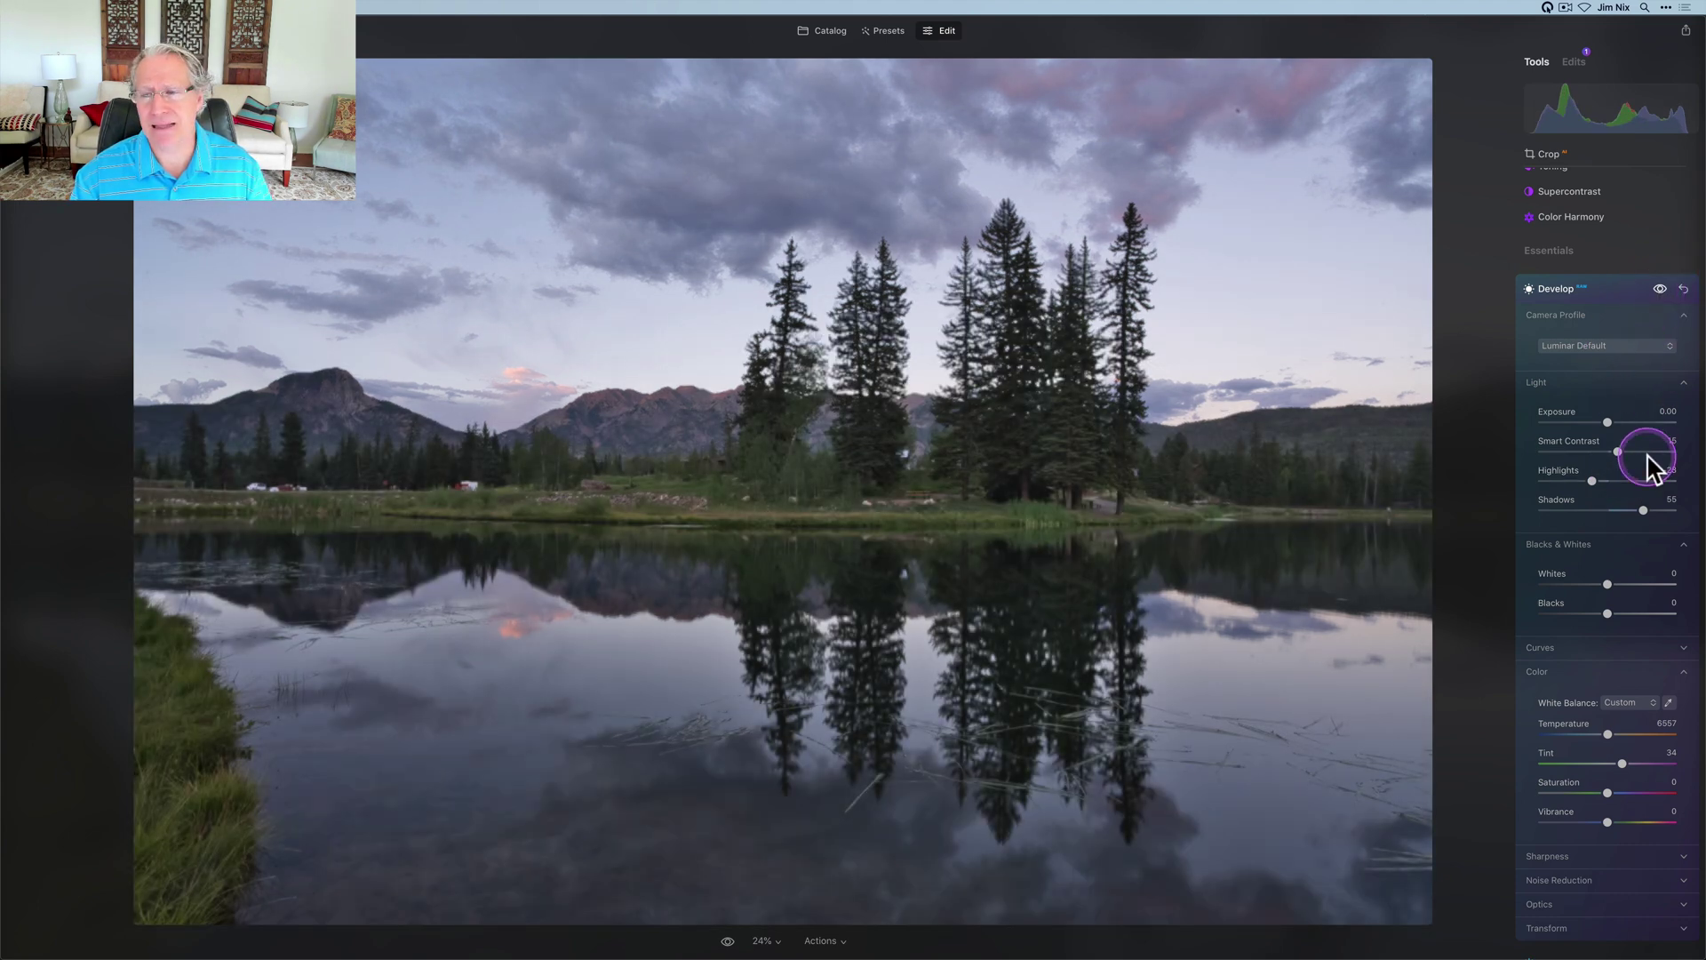
drag(1619, 452, 1623, 453)
Lift Shadows to 63 and Highlights to -23, then collapse Blacks & Whites.
drag(1644, 511, 1650, 512)
click(1650, 512)
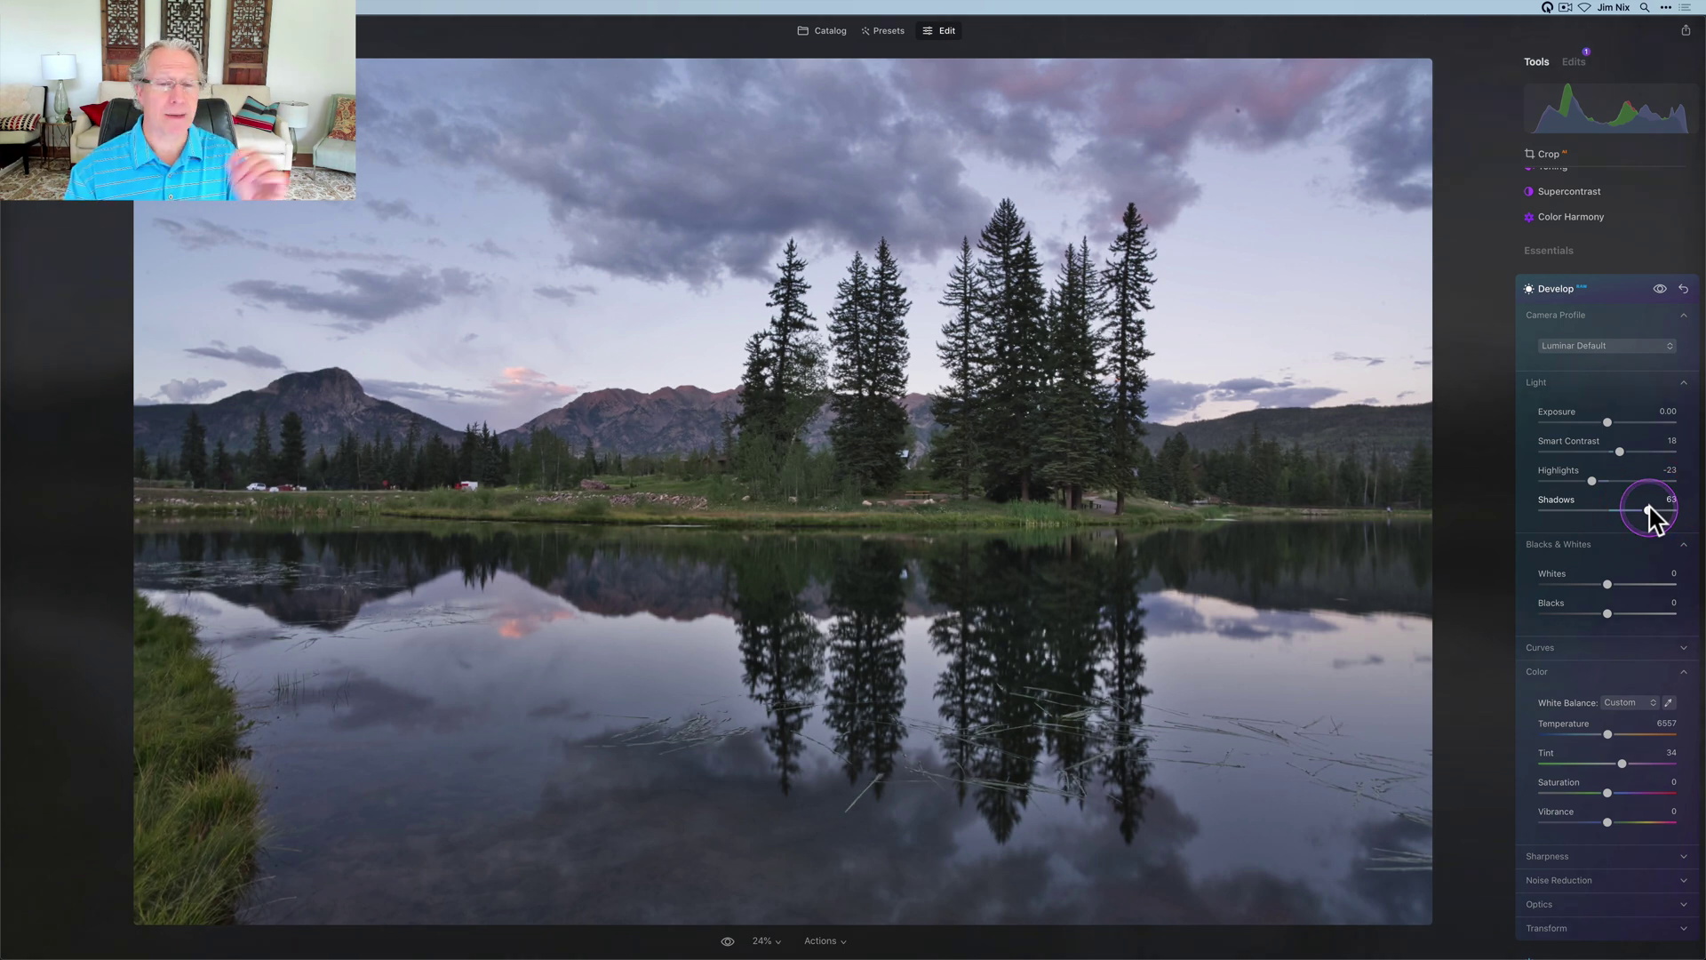
click(1564, 497)
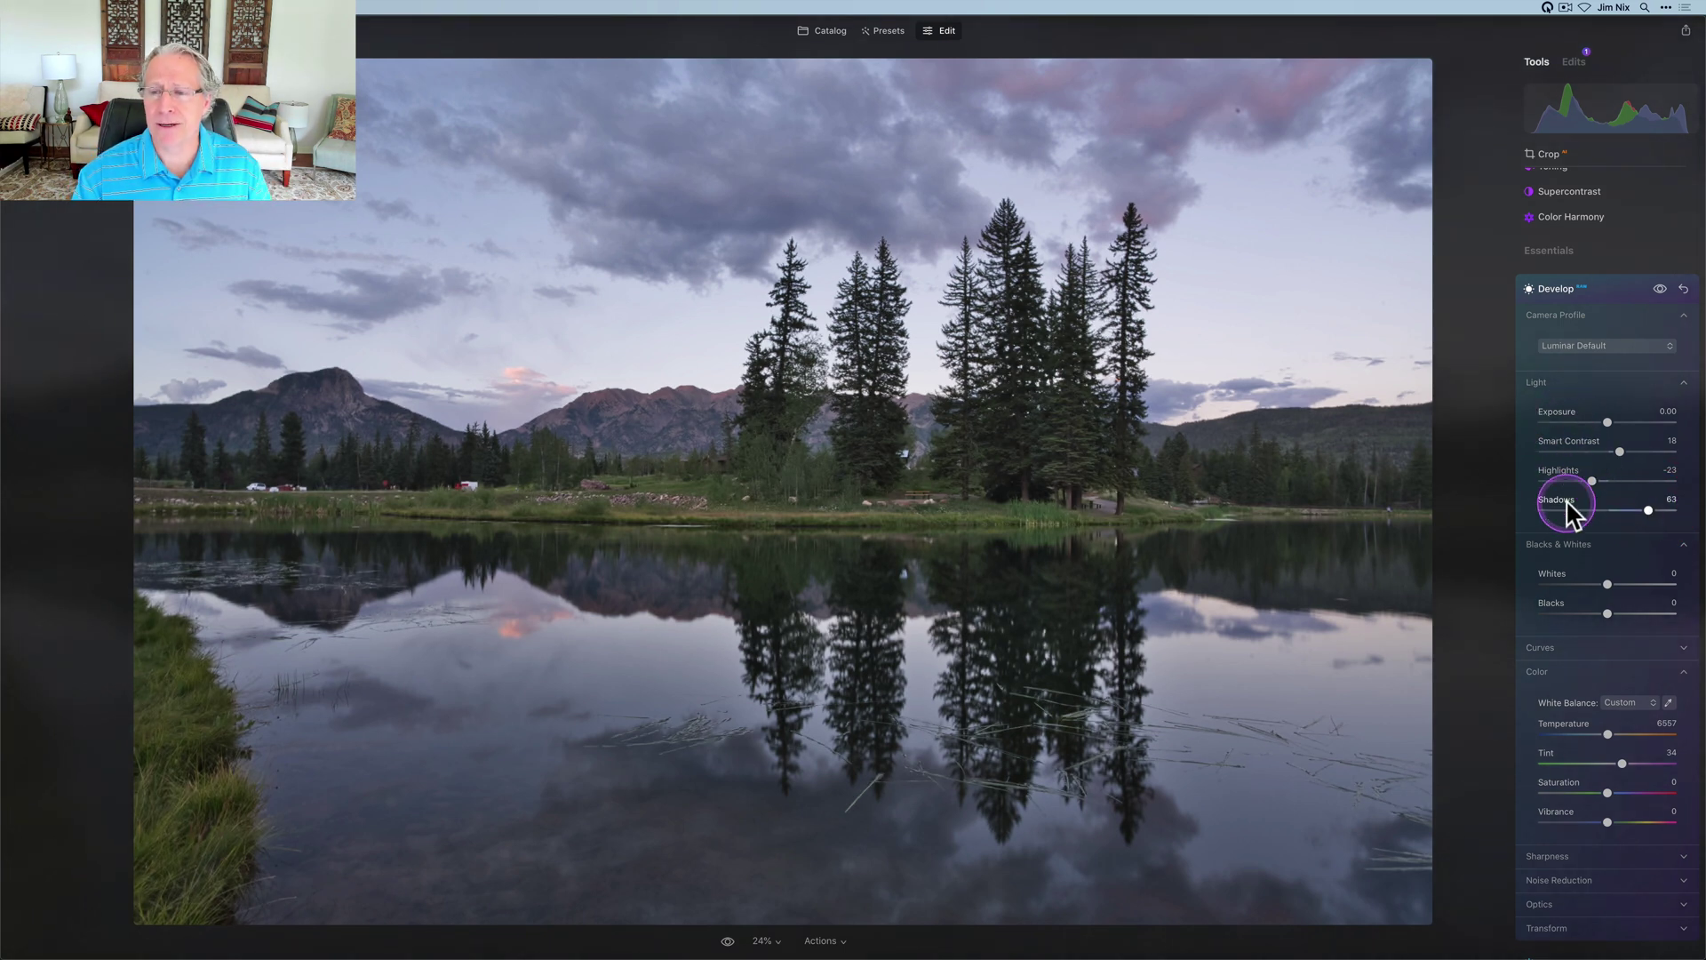
scroll(1571, 508, down, 2)
click(1567, 494)
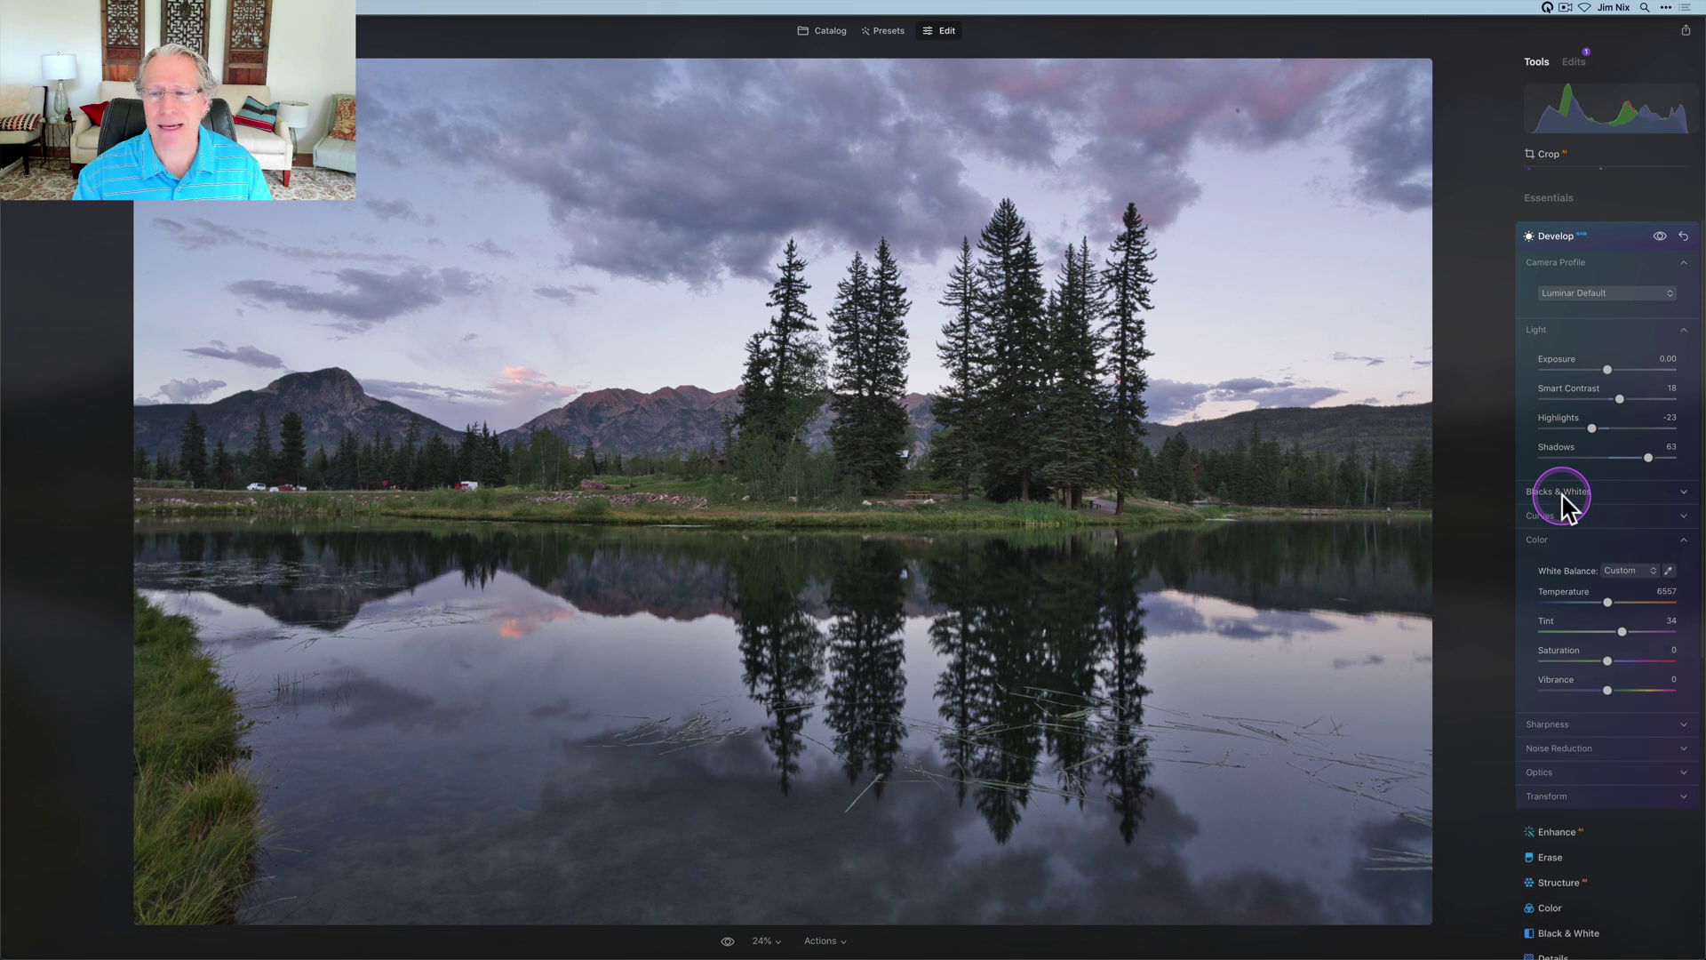
Try Temperature values from 5793 up to 9574, then reset it to 6557.
click(1608, 602)
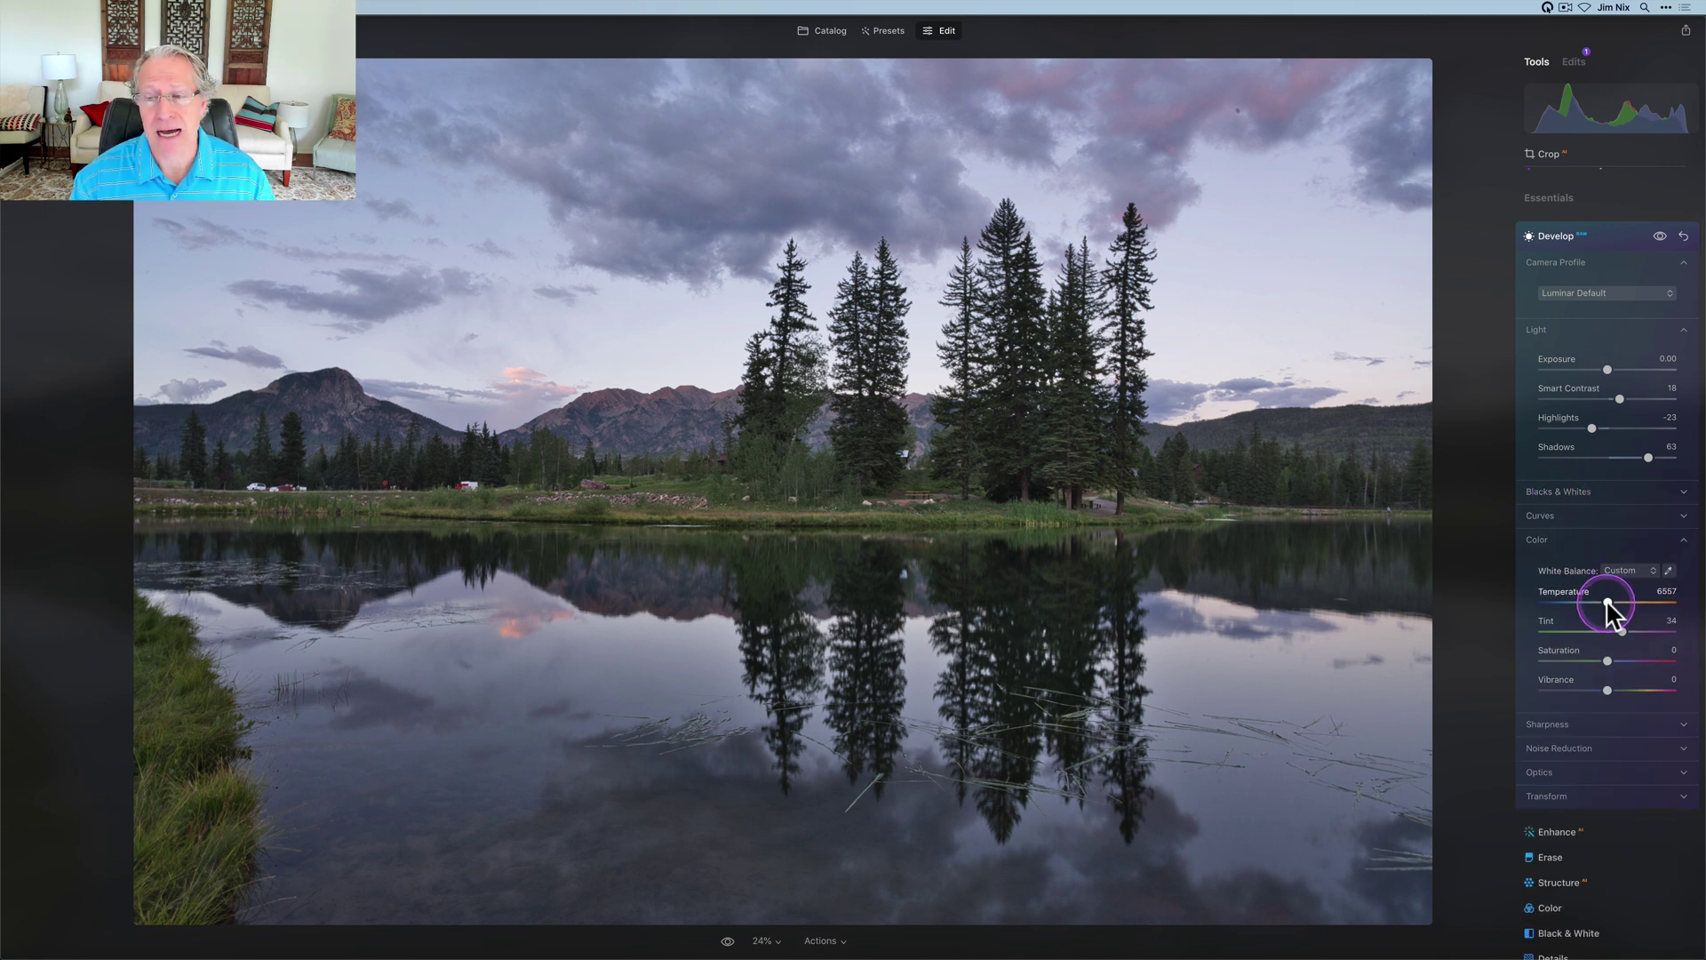
drag(1607, 602, 1602, 602)
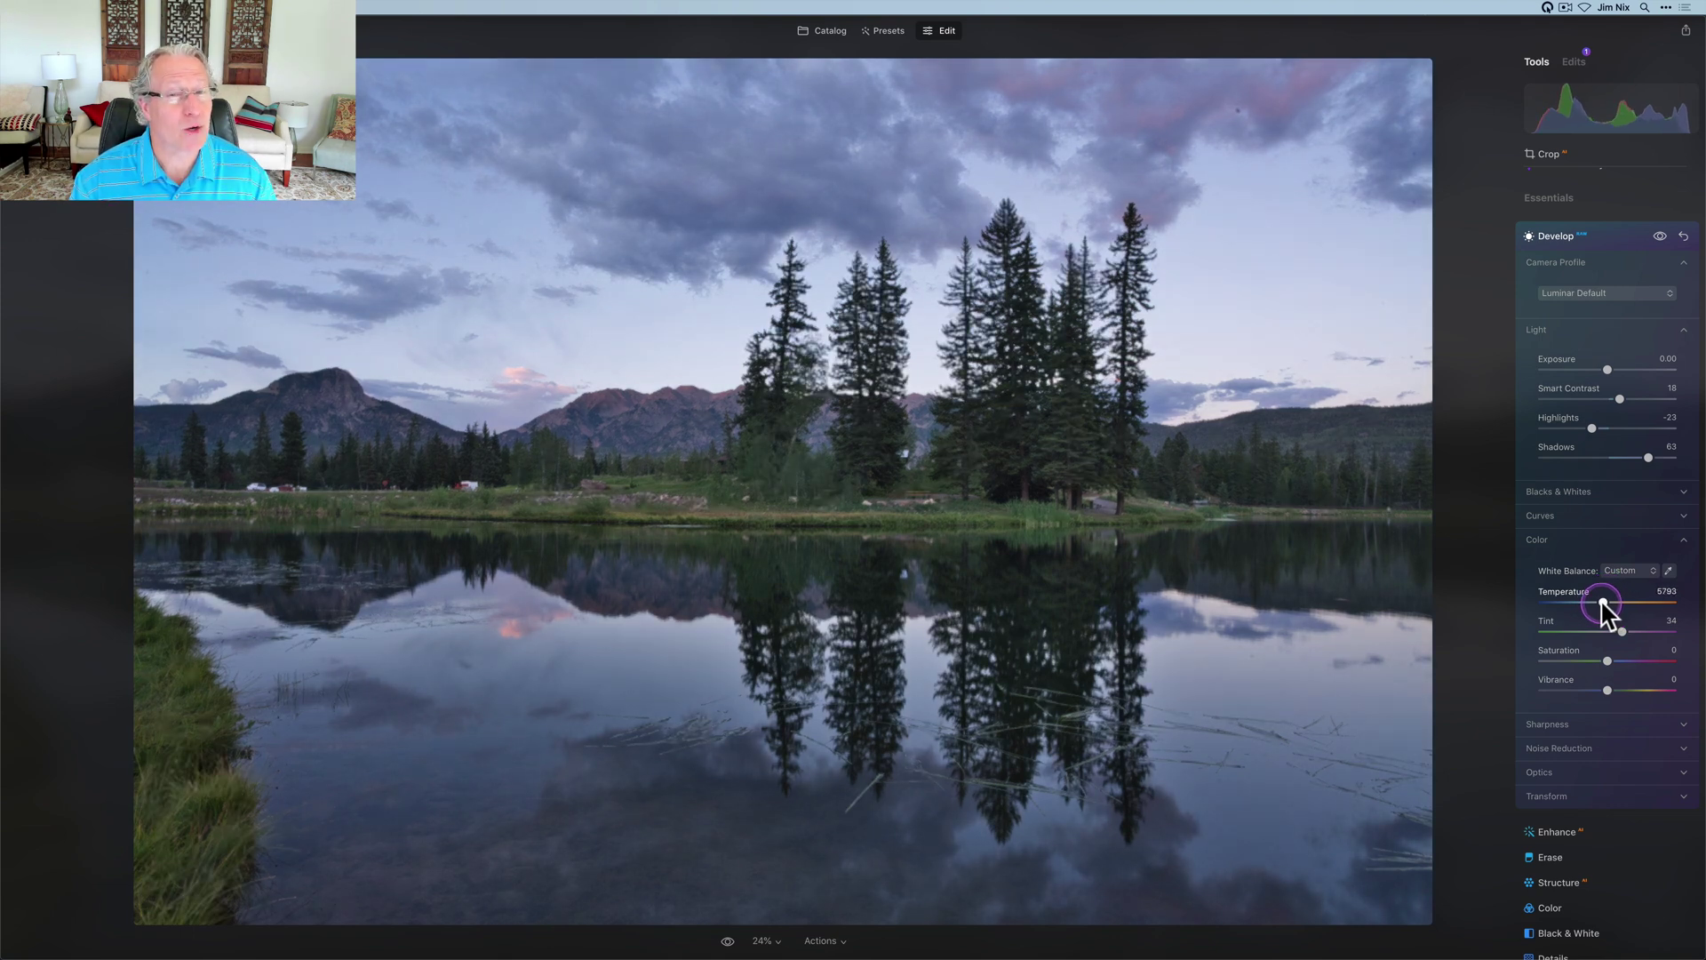
drag(1603, 603, 1605, 603)
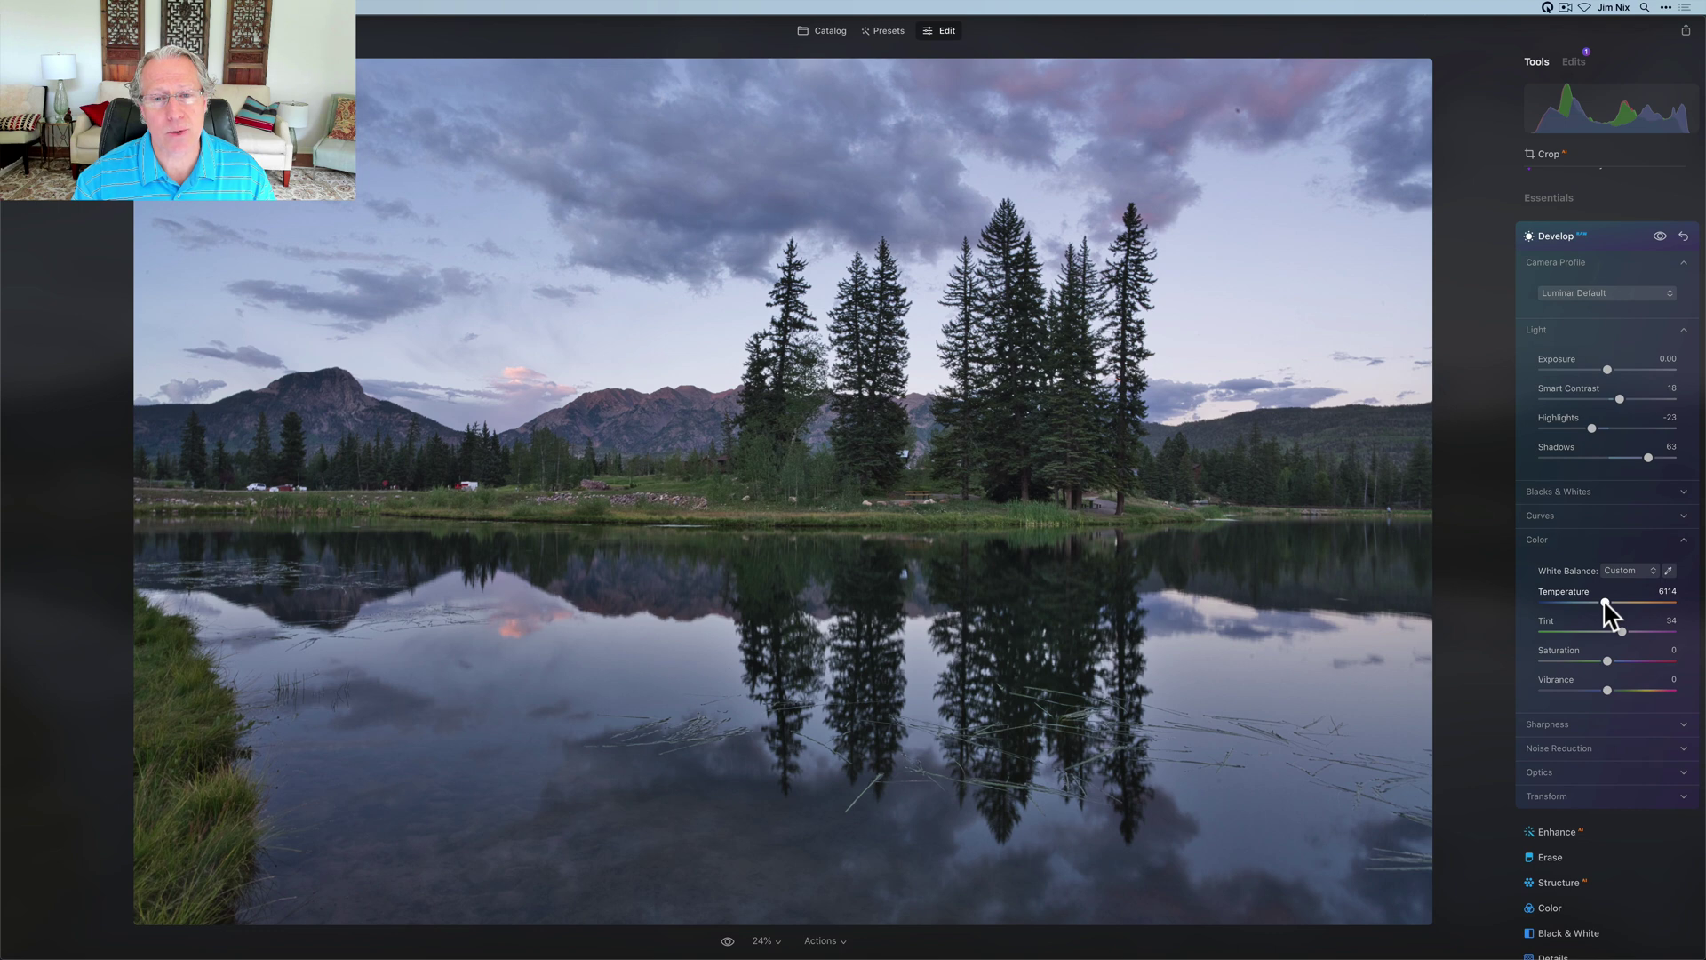
drag(1605, 601, 1615, 605)
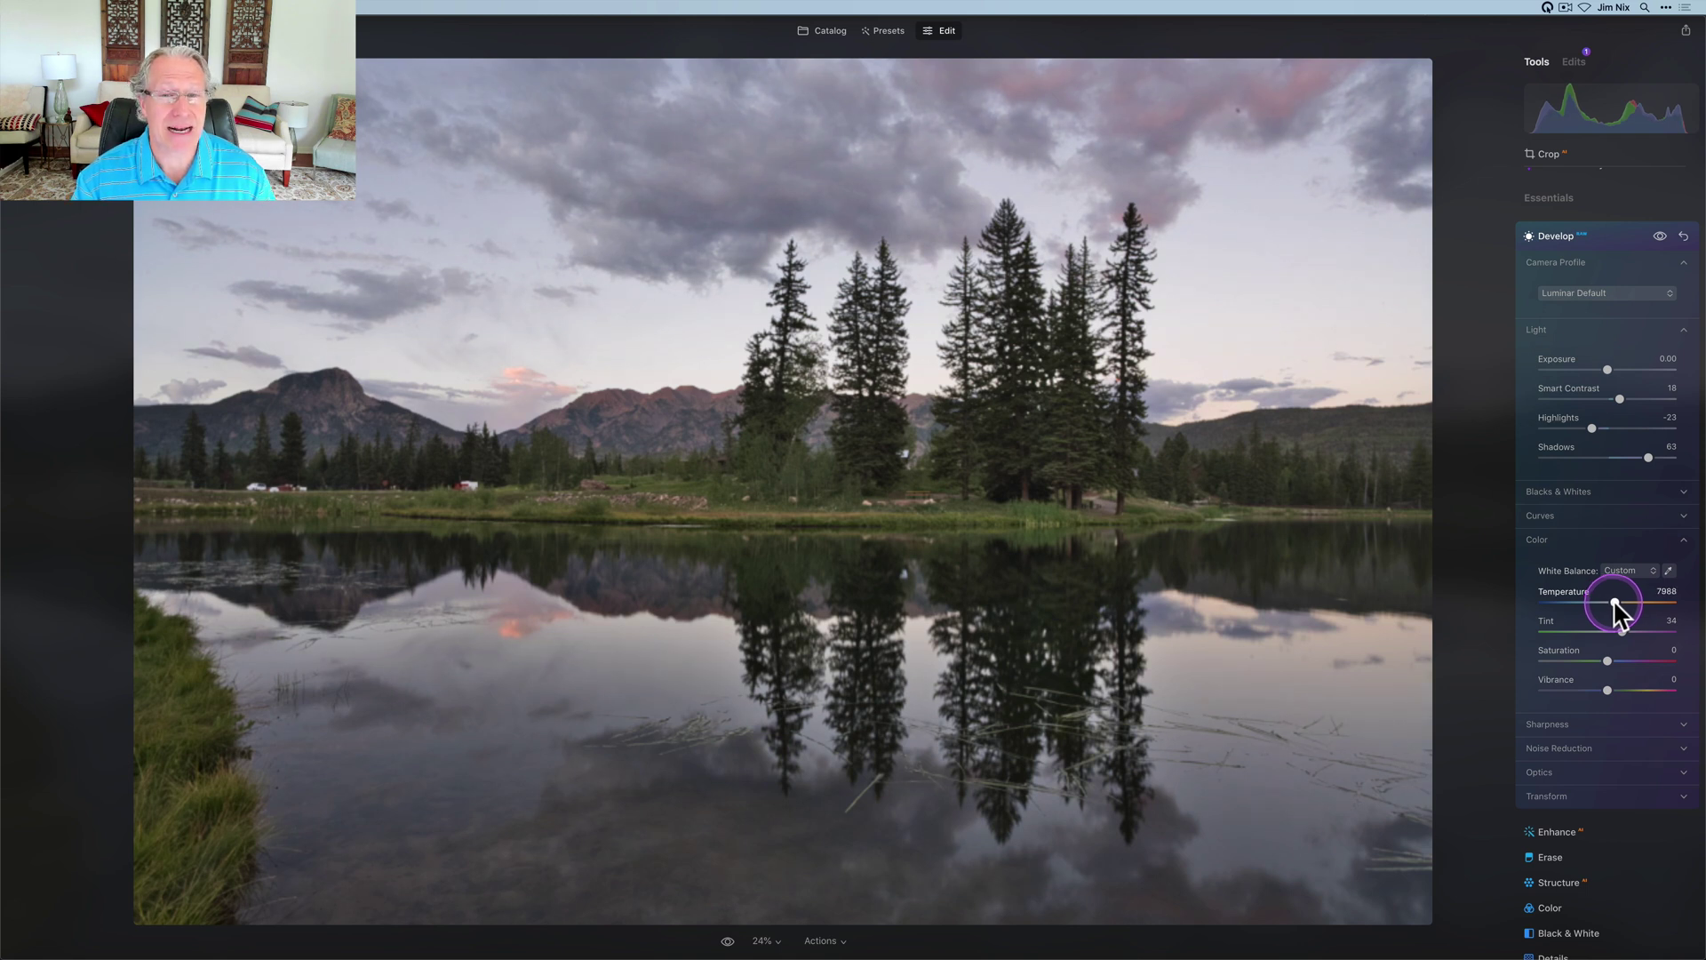
drag(1617, 612, 1623, 614)
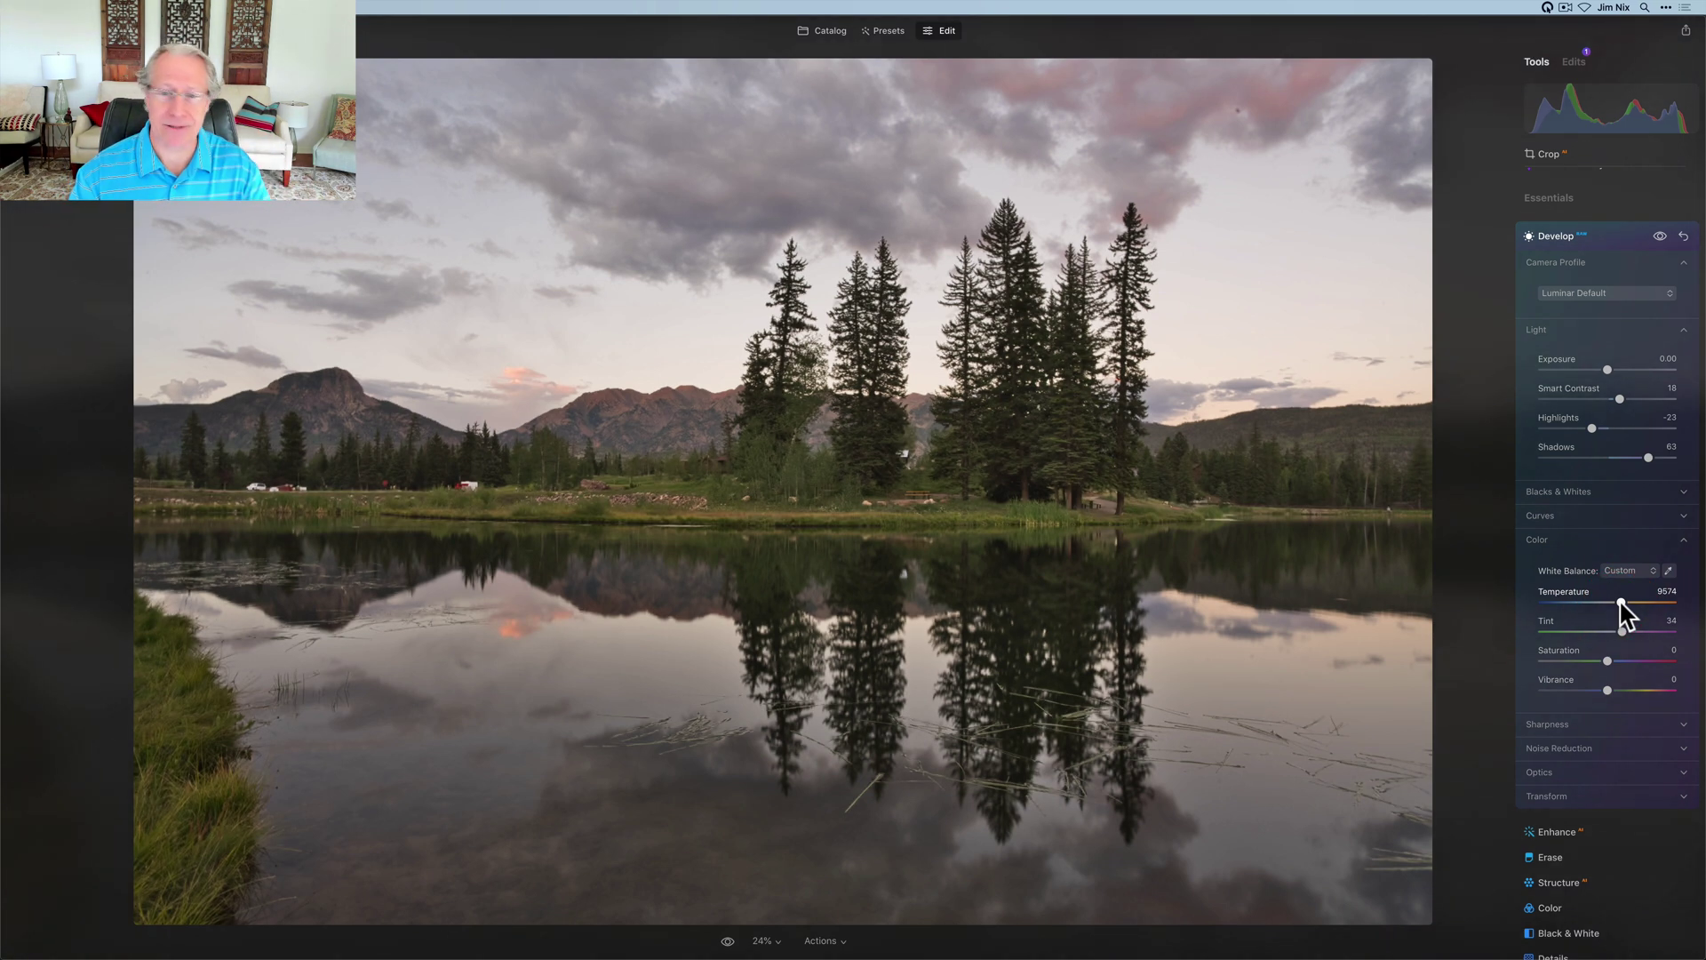
double_click(1623, 611)
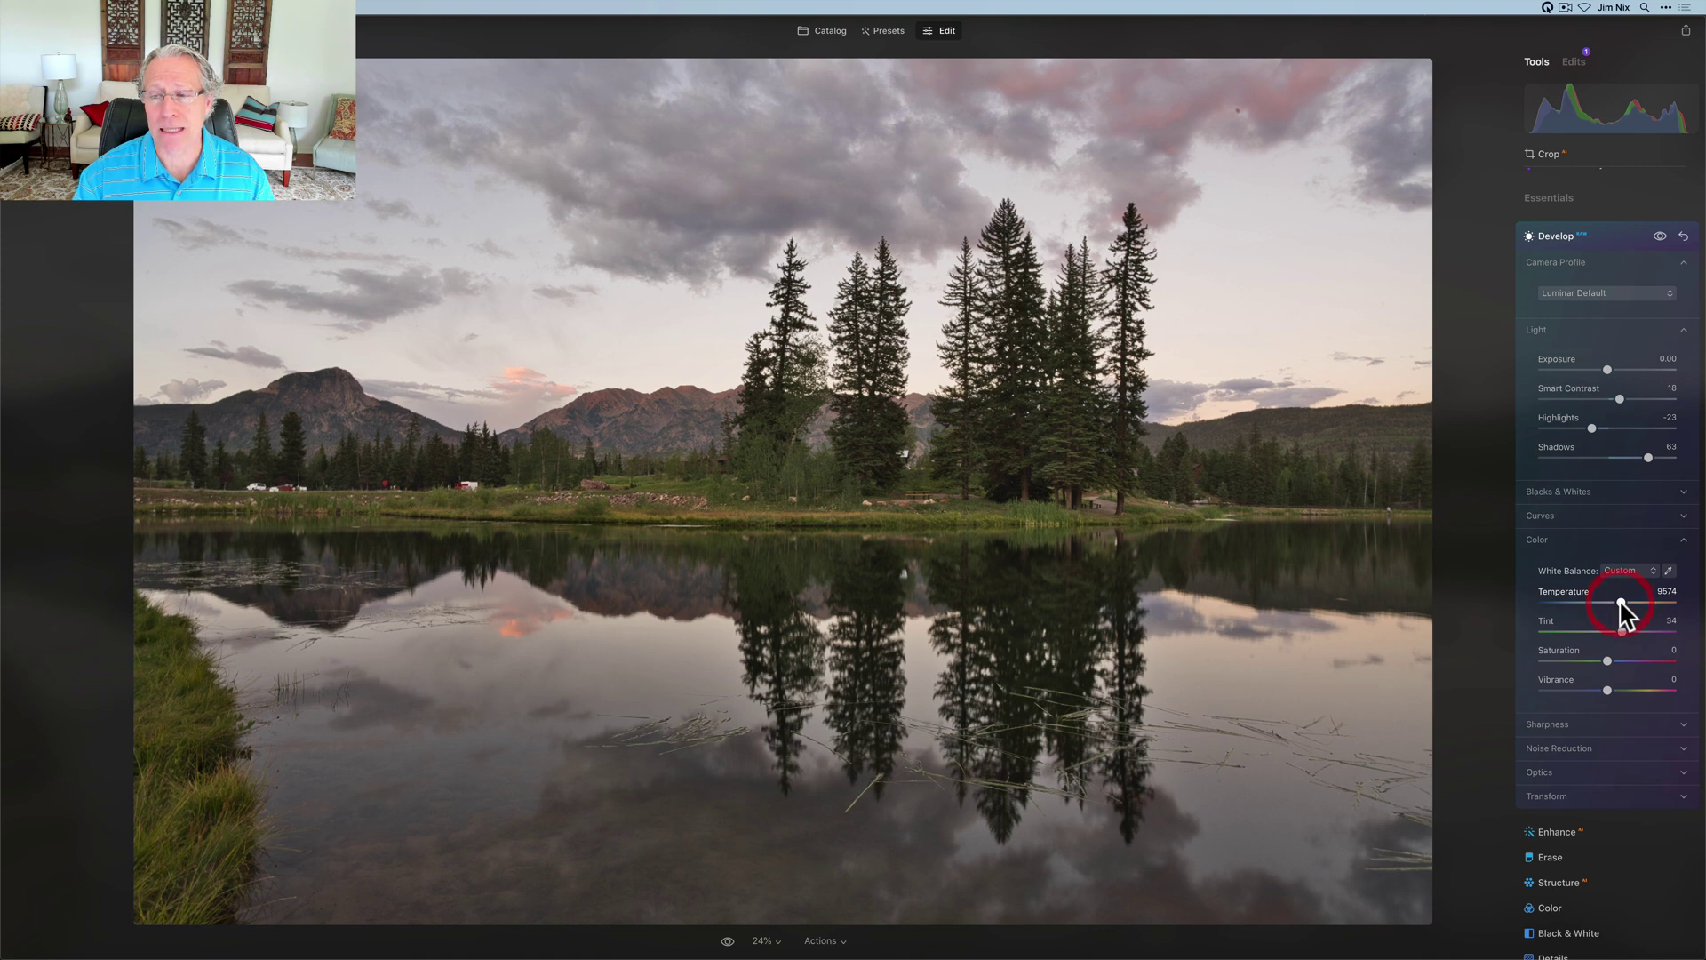
Set Temperature to 7064, Tint to 39 and Vibrance to 17.
click(1609, 602)
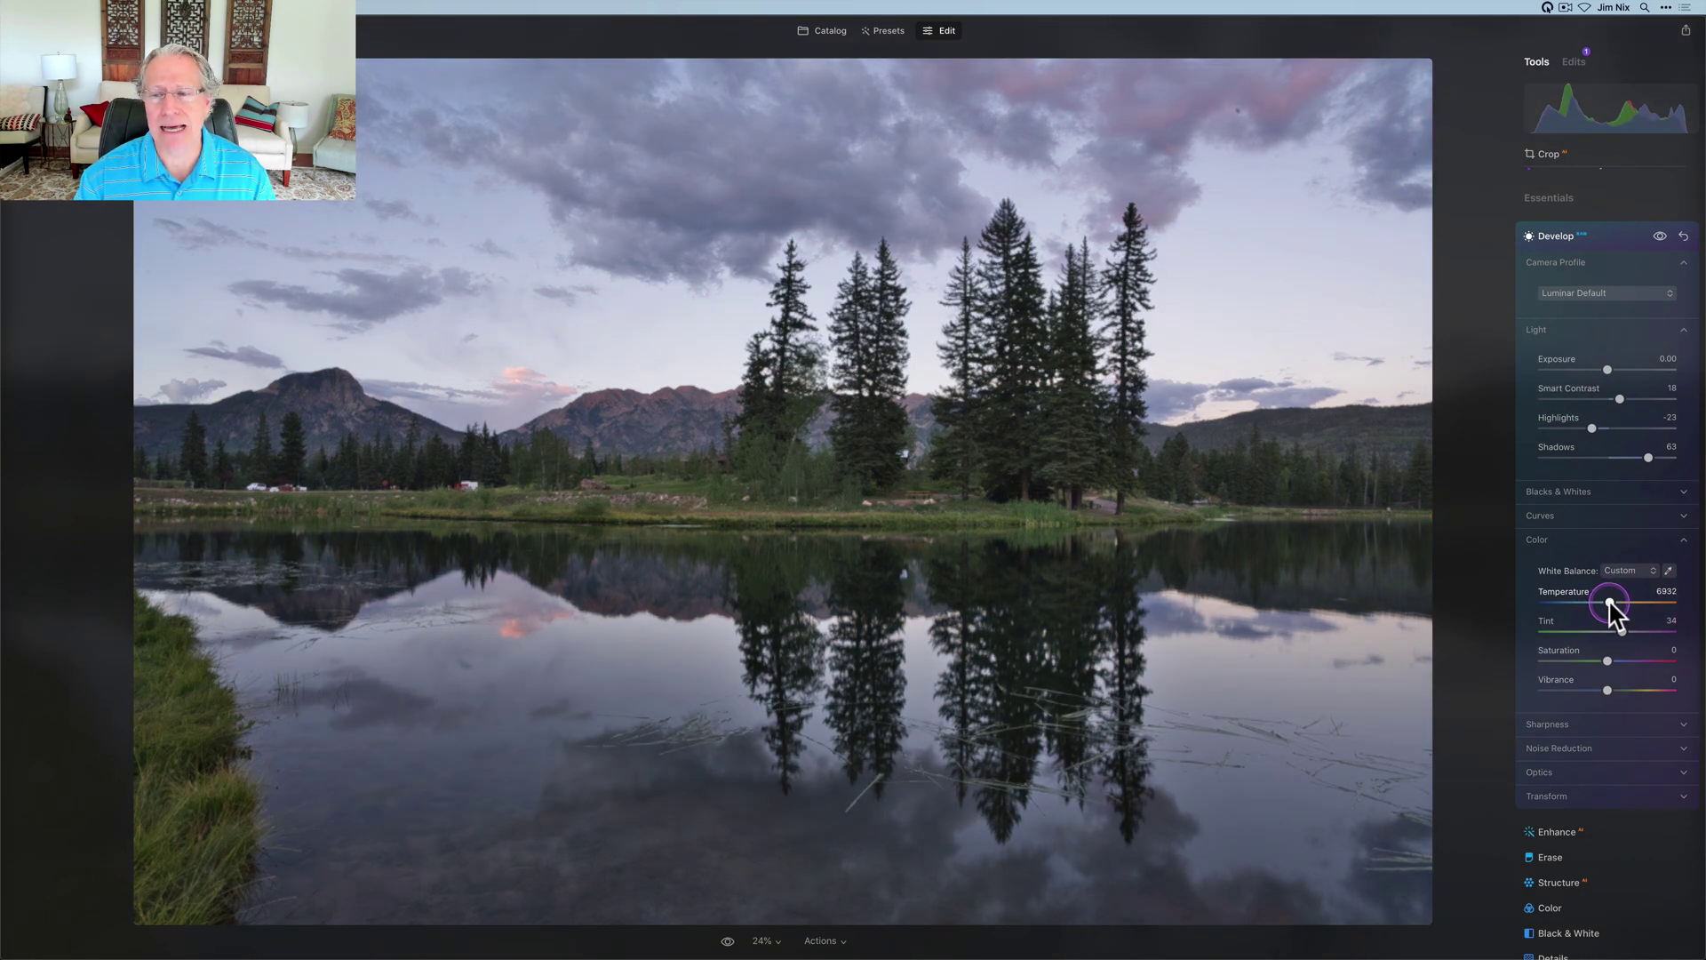
drag(1609, 603, 1625, 633)
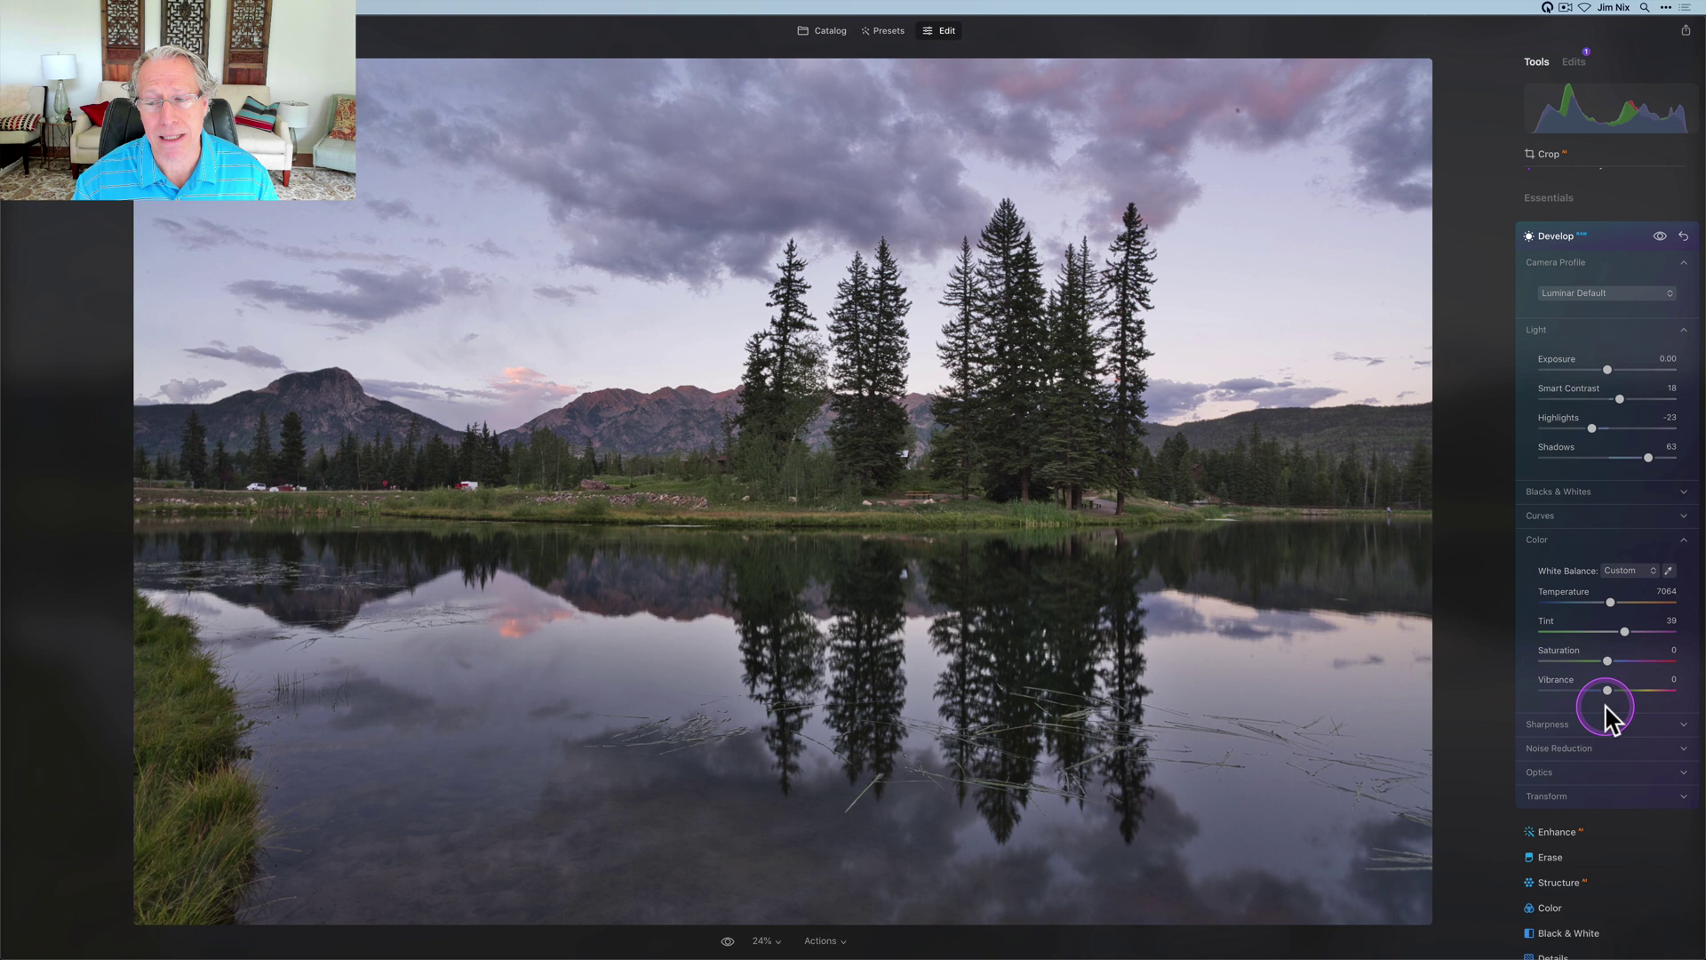
drag(1610, 691, 1621, 690)
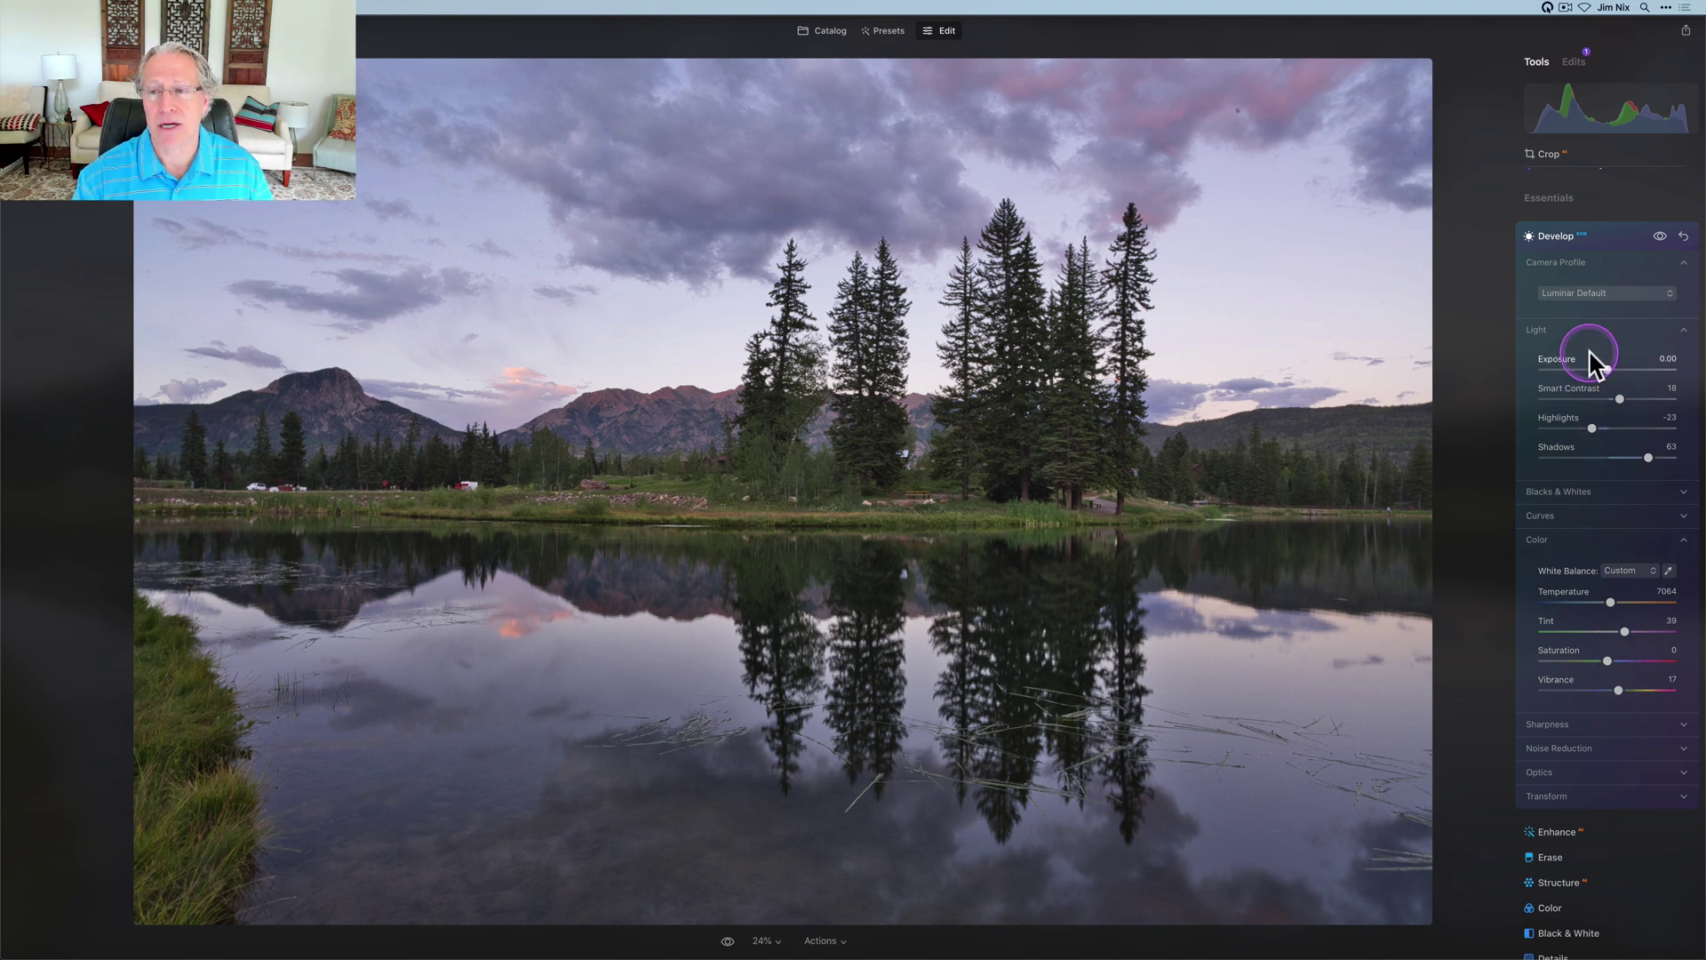
Compare the lake photo with the Develop edits hidden and shown.
click(1658, 237)
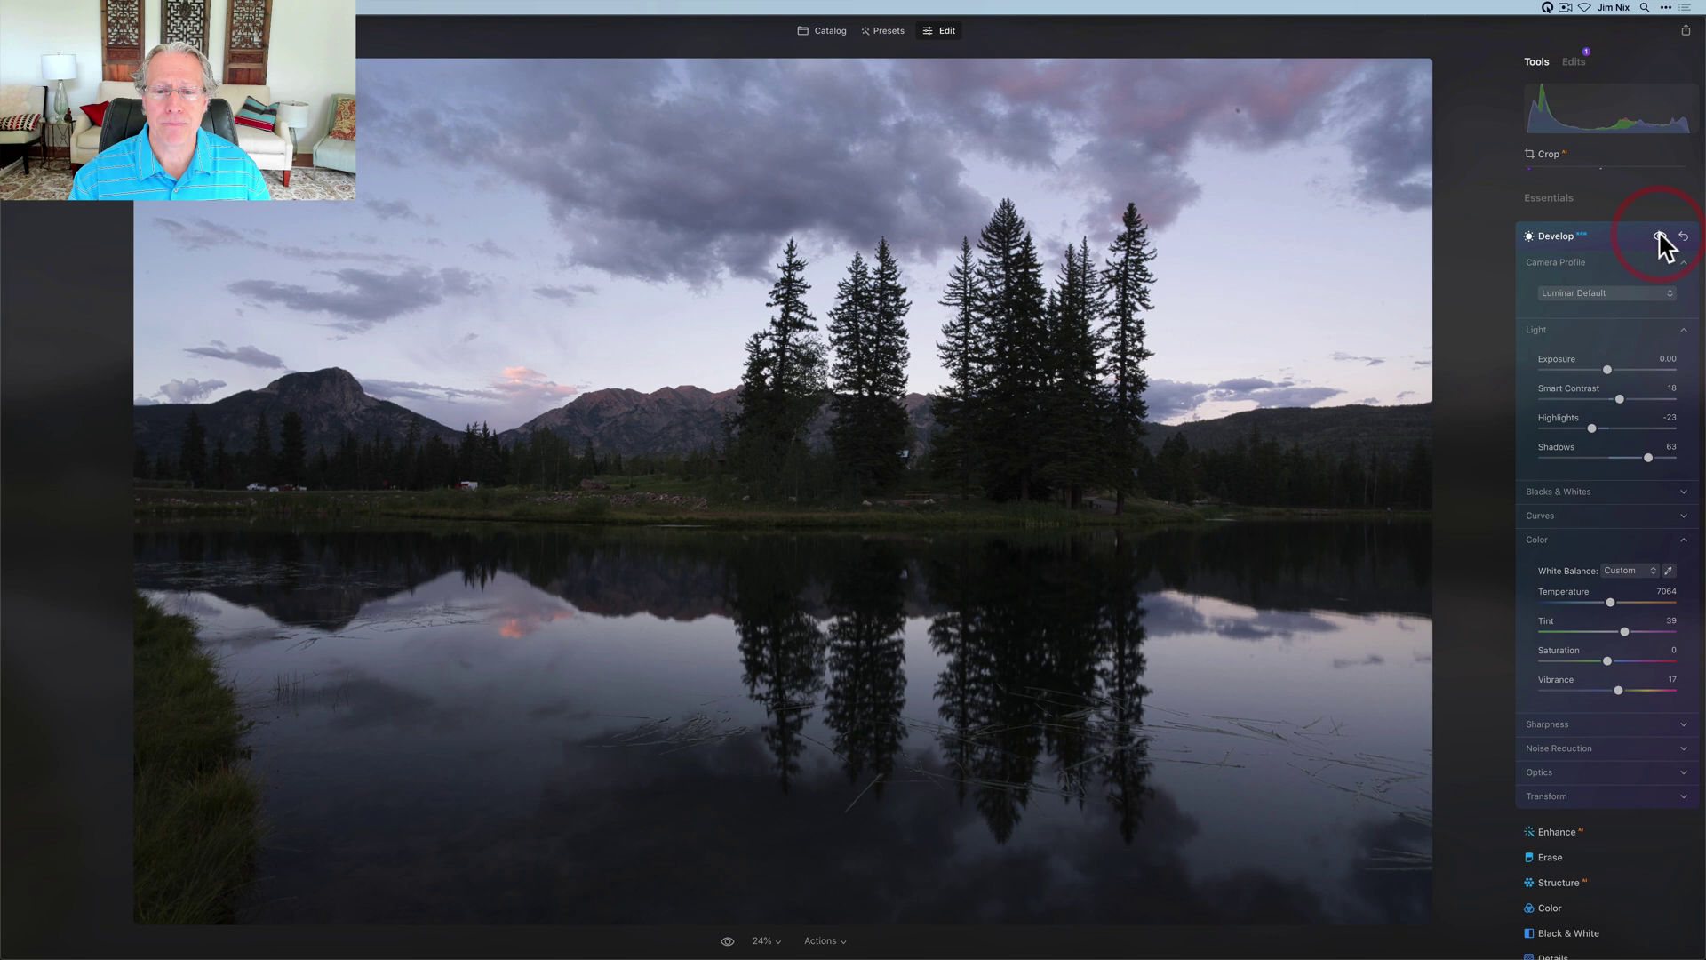
click(1659, 237)
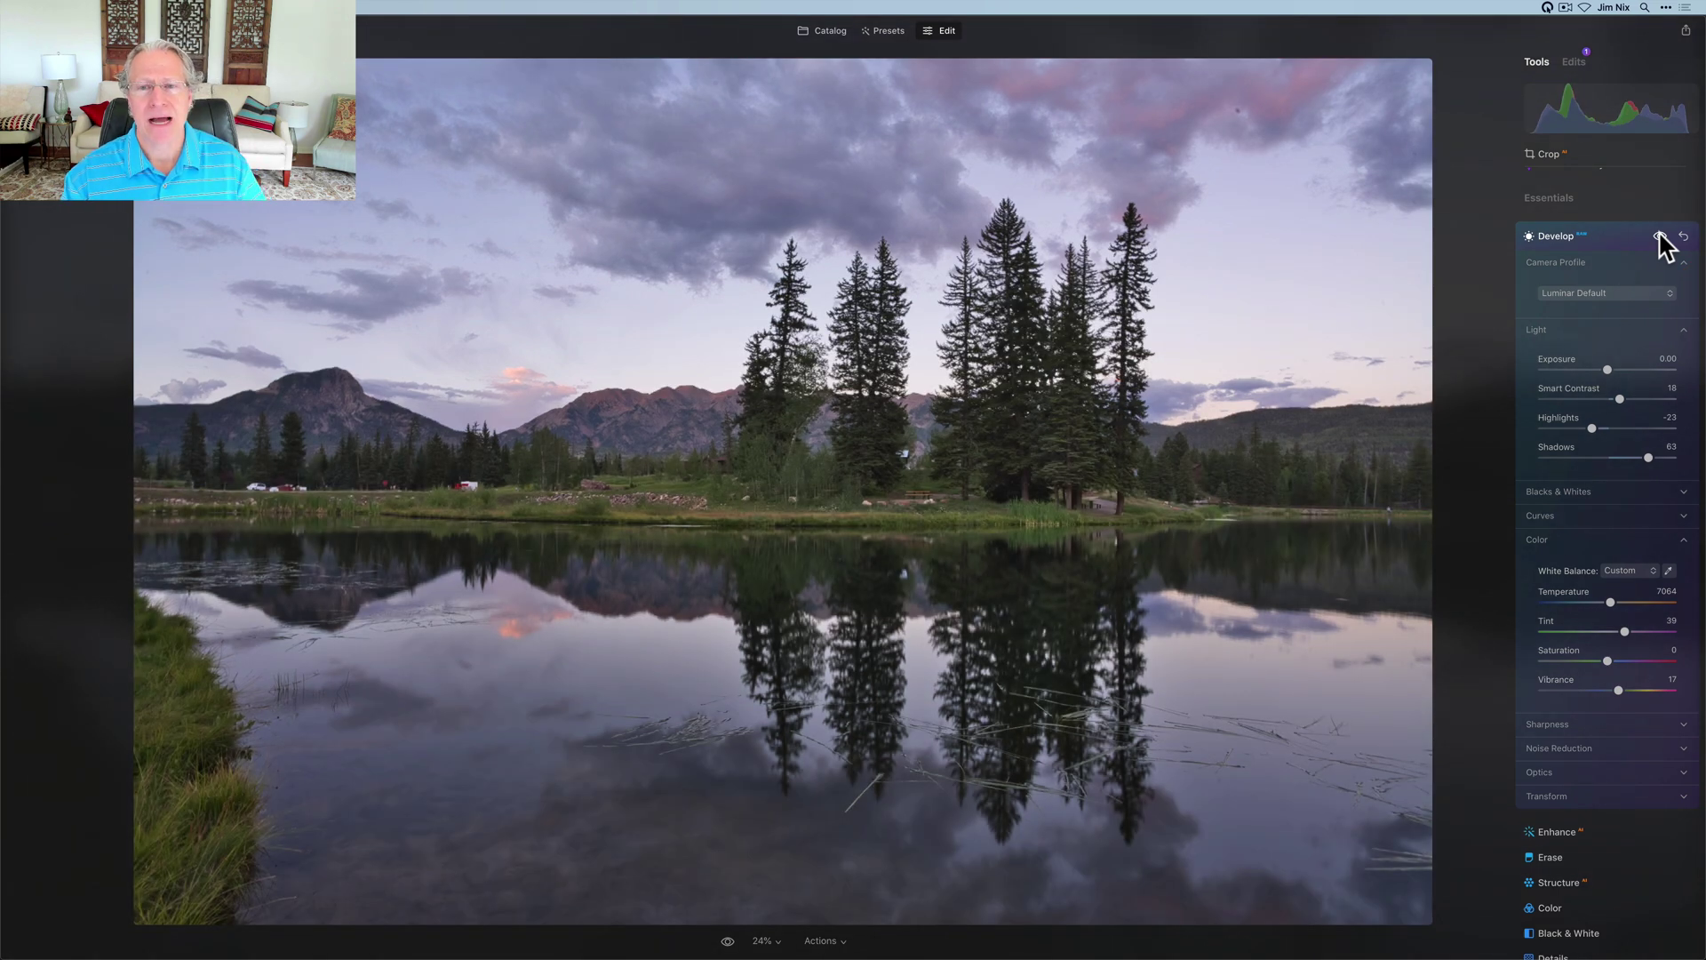
click(1595, 317)
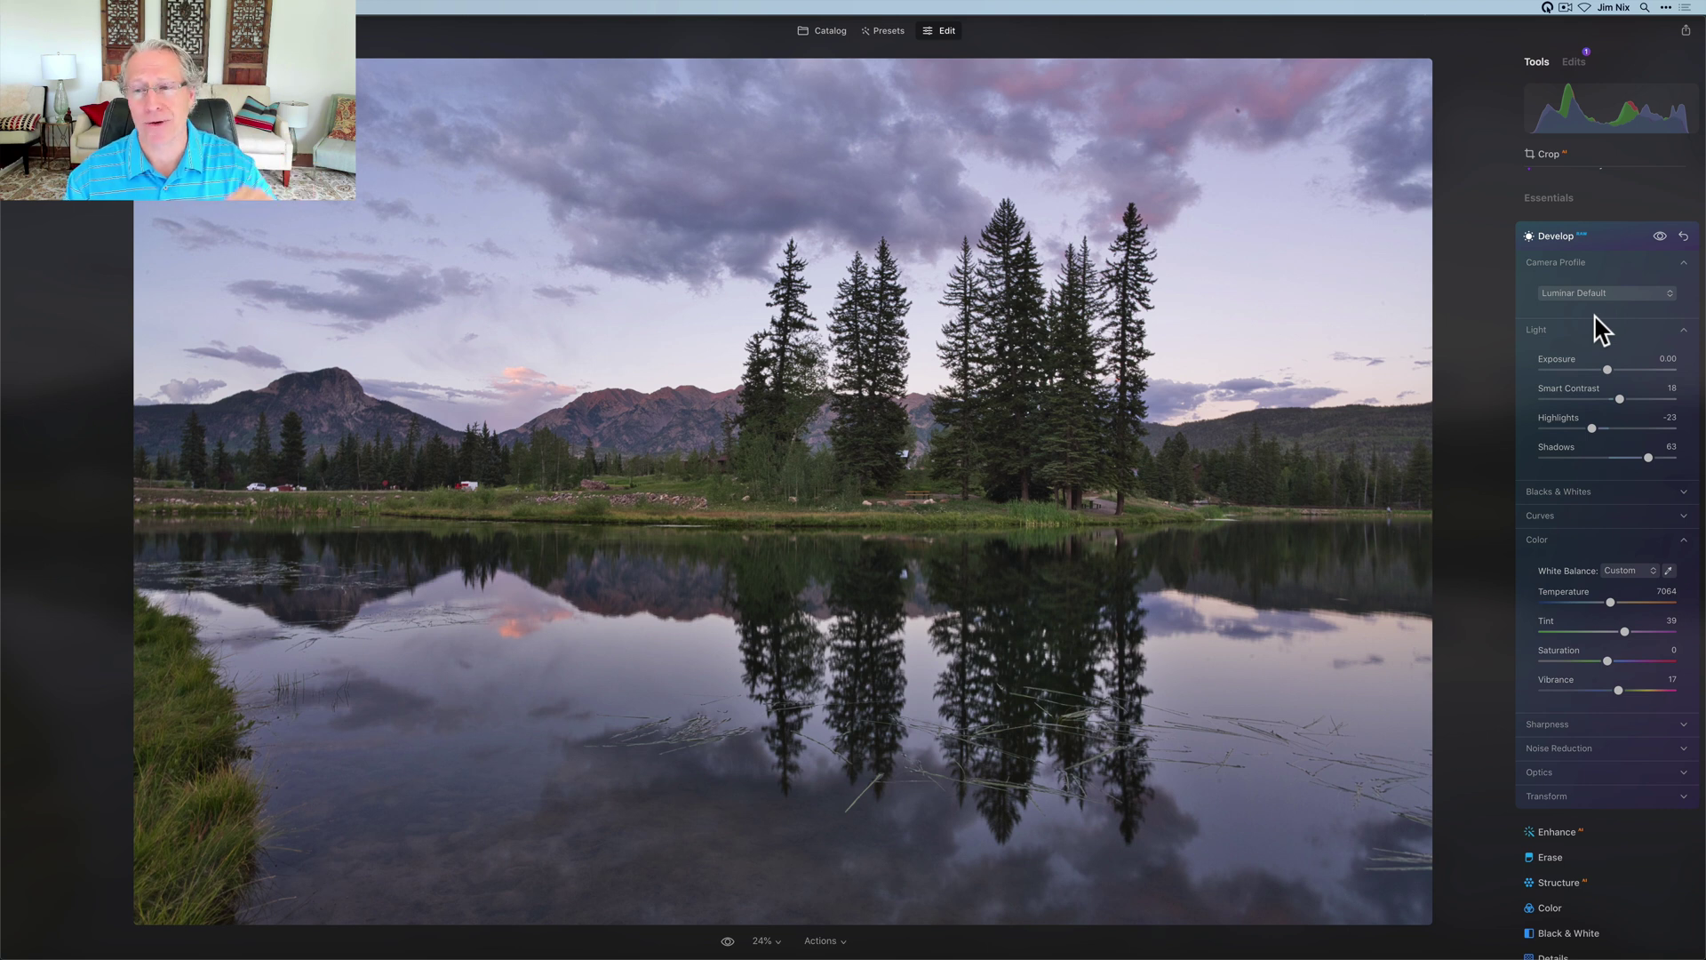
click(1592, 344)
Browse the Develop sections, then collapse Develop to reveal the full tool list.
scroll(1592, 333, down, 2)
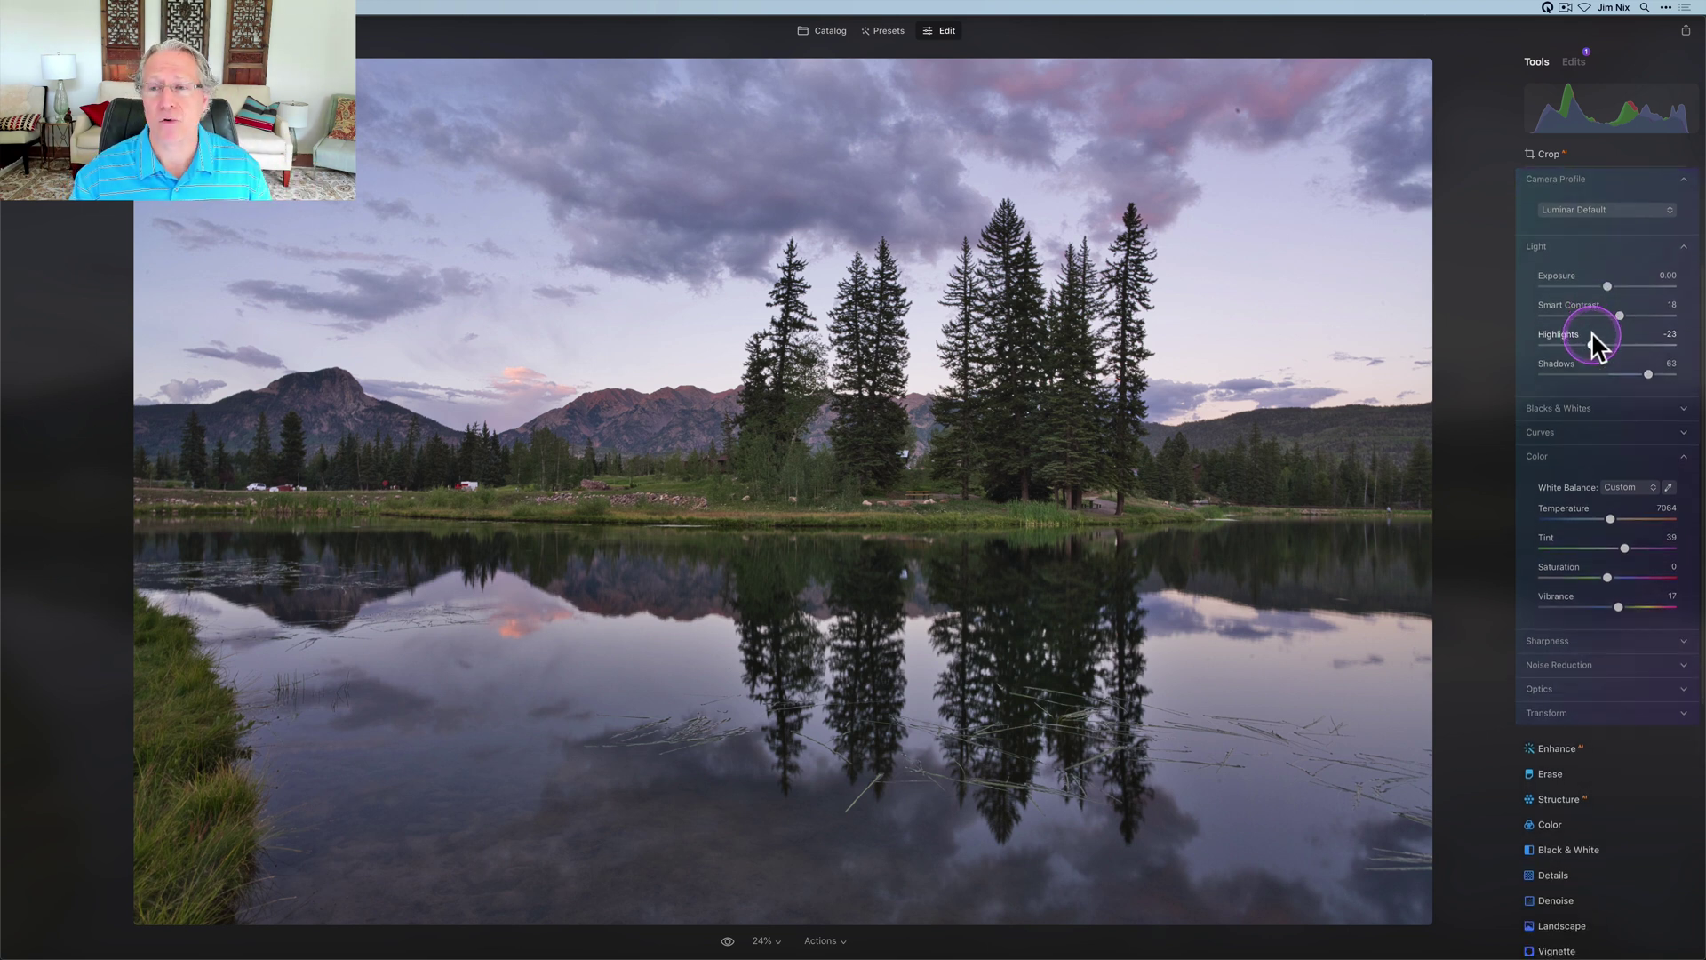
scroll(1592, 343, up, 2)
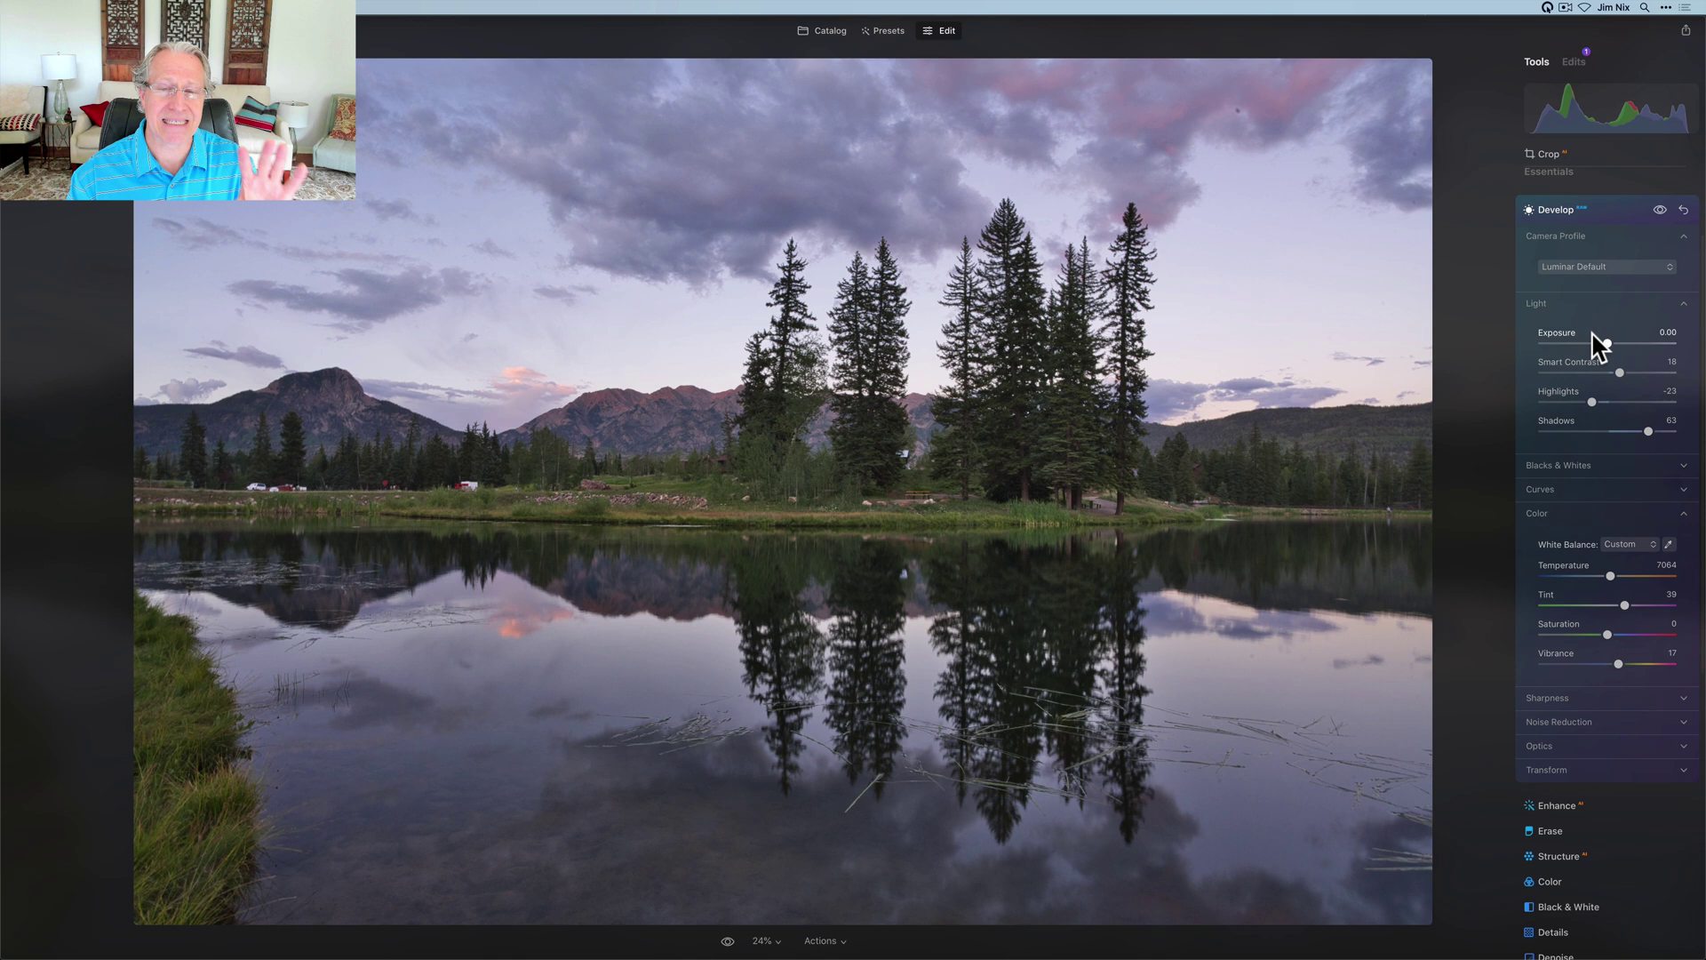
scroll(1596, 349, down, 2)
click(1579, 642)
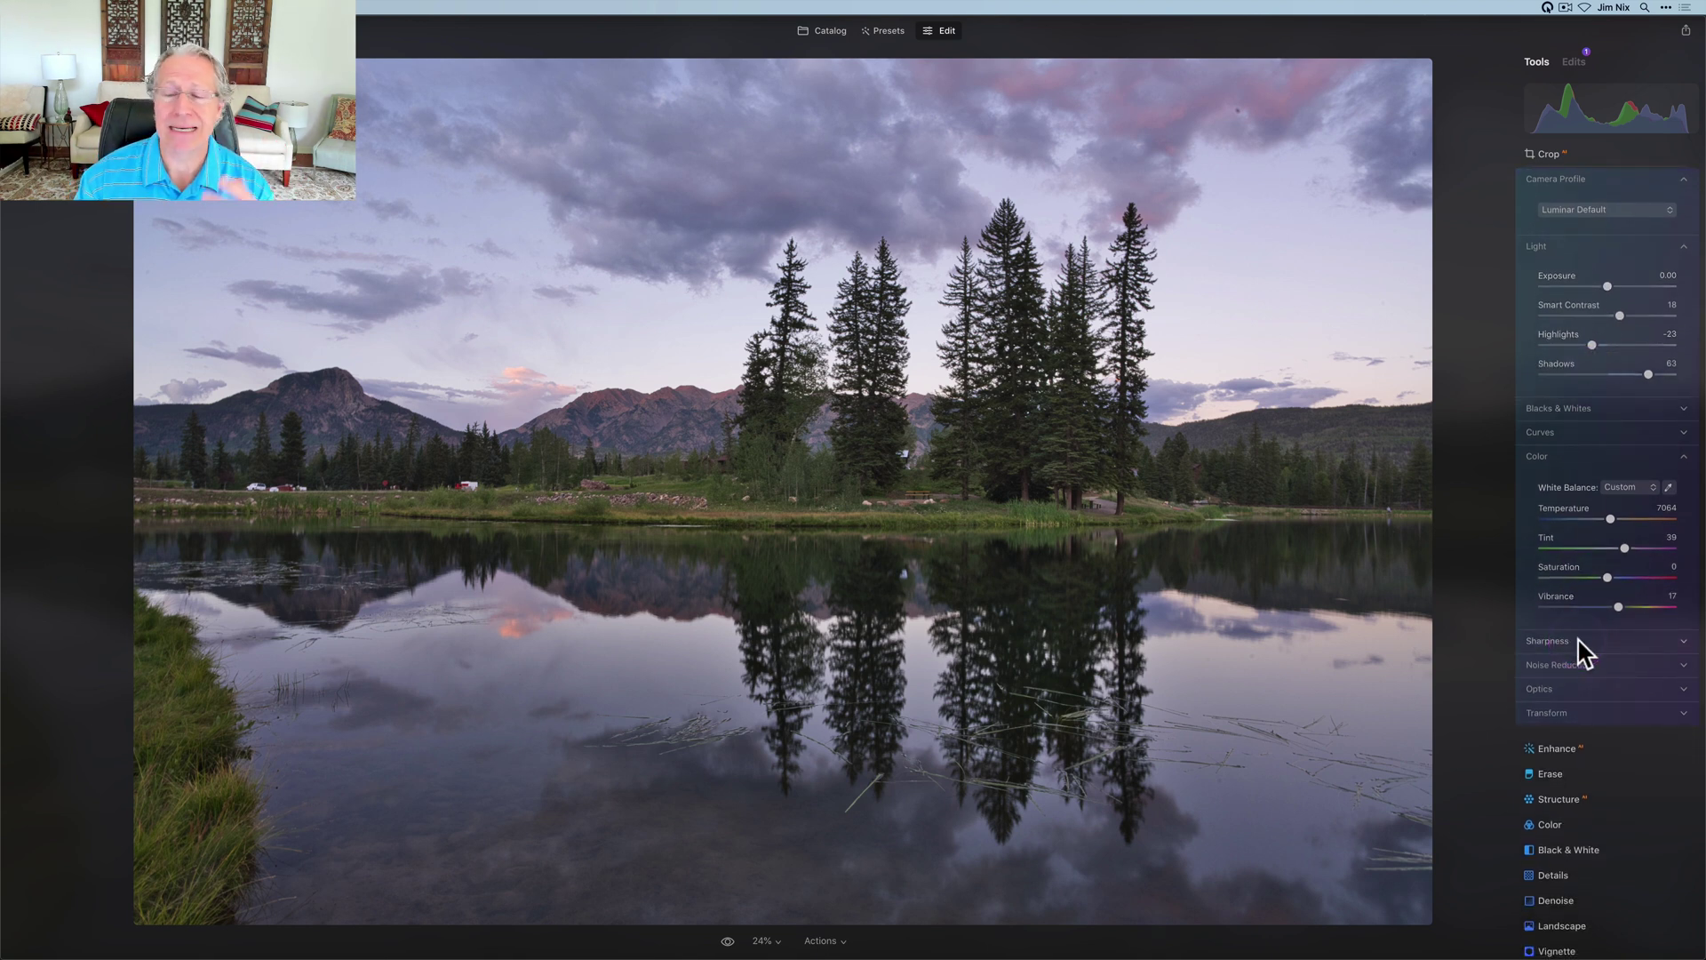
click(1582, 712)
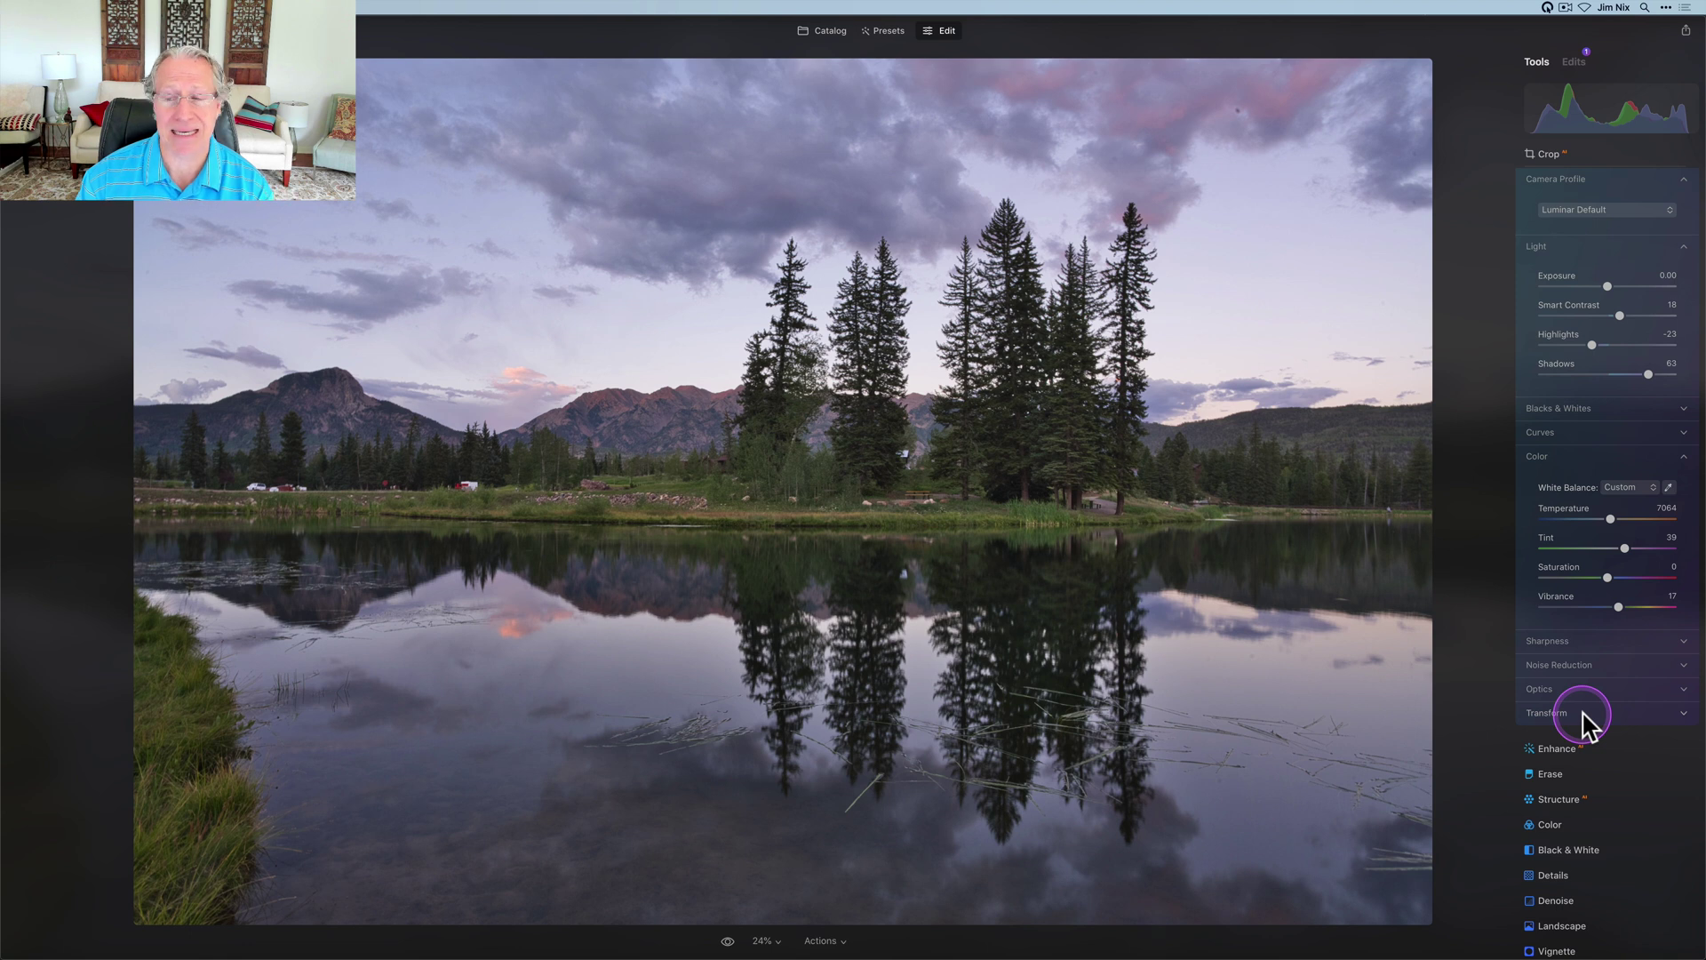
scroll(1581, 724, up, 4)
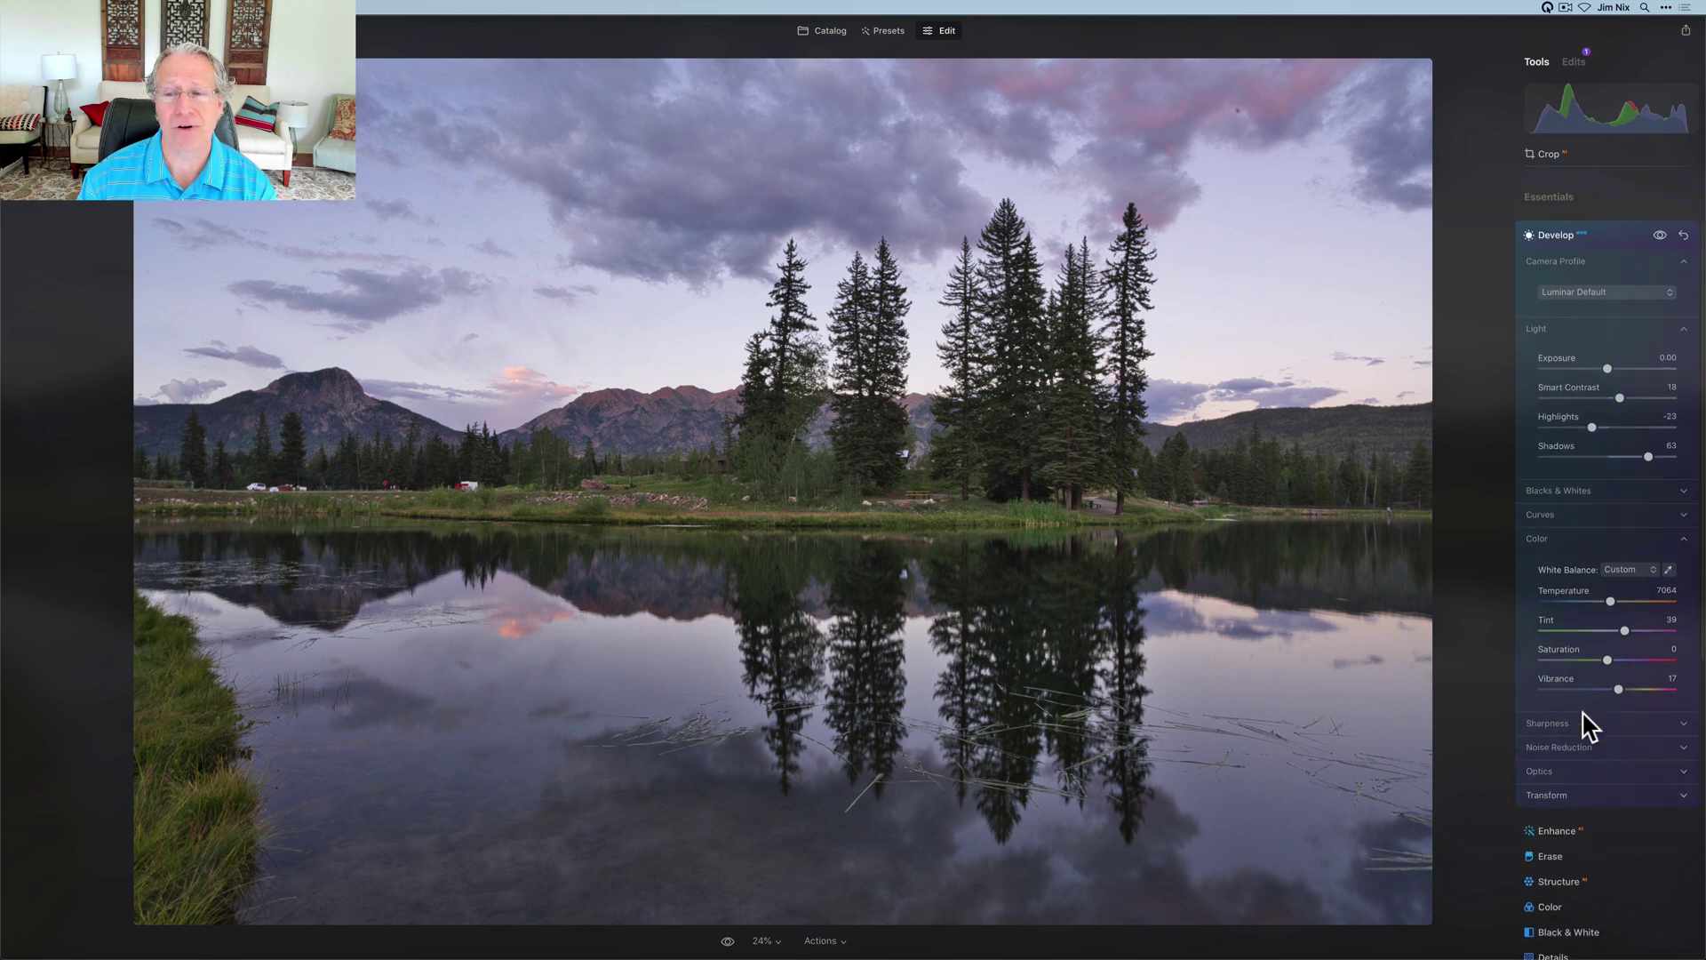
click(1600, 327)
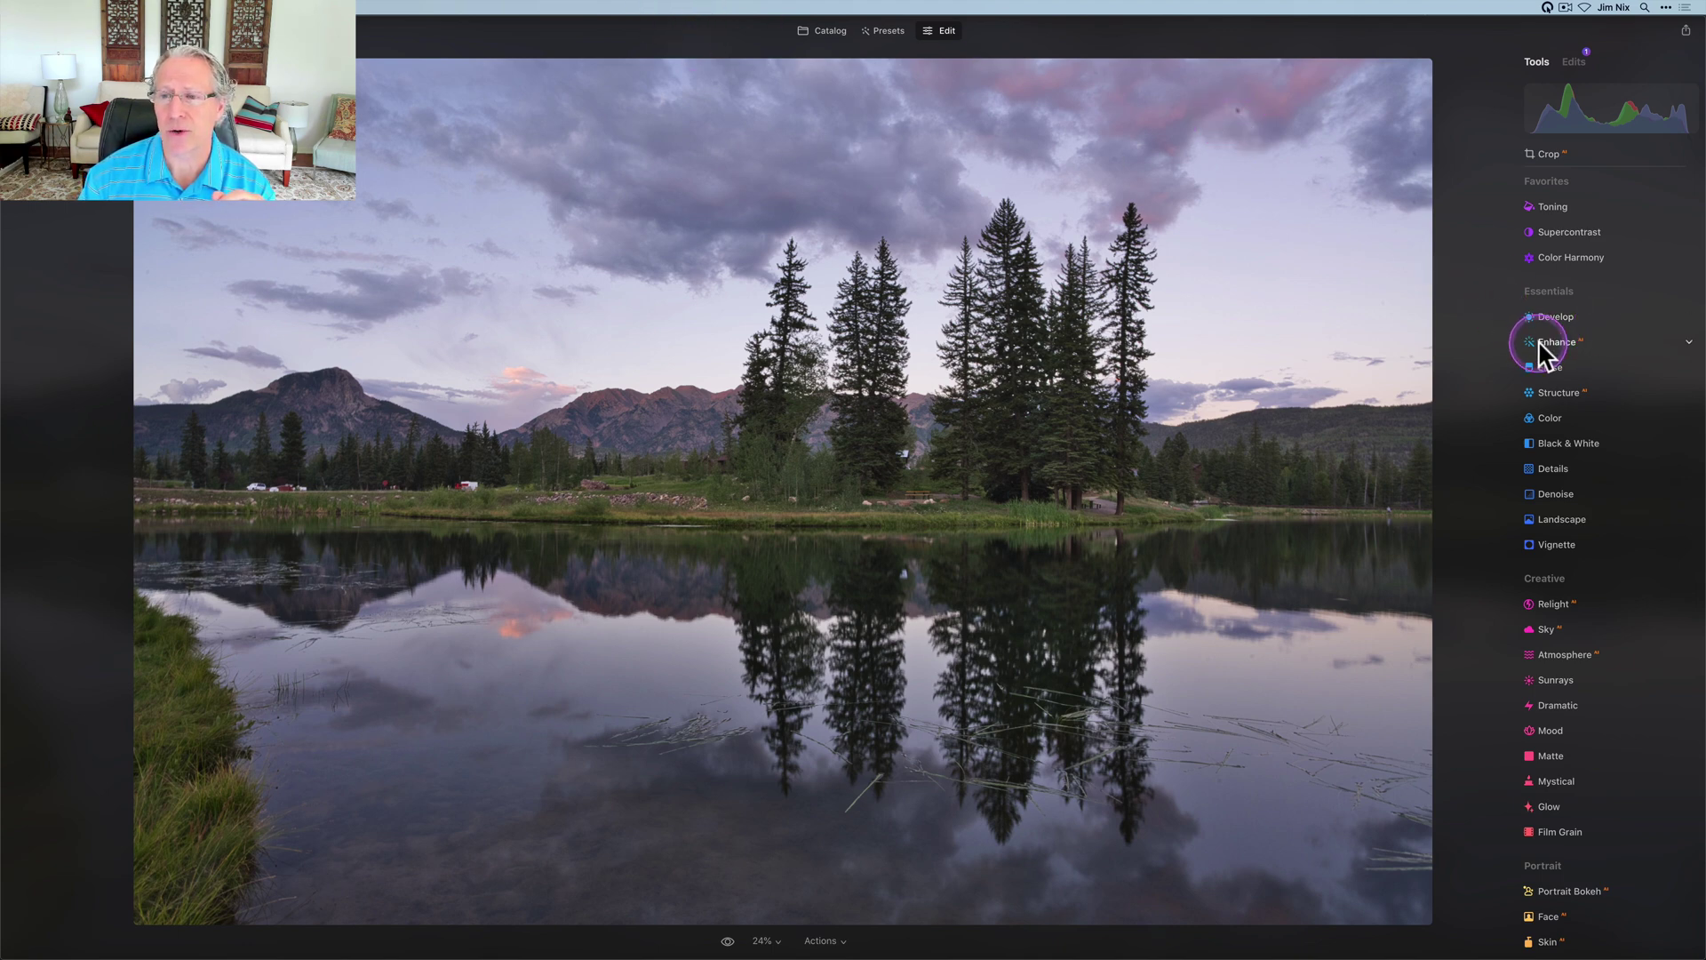
click(1557, 372)
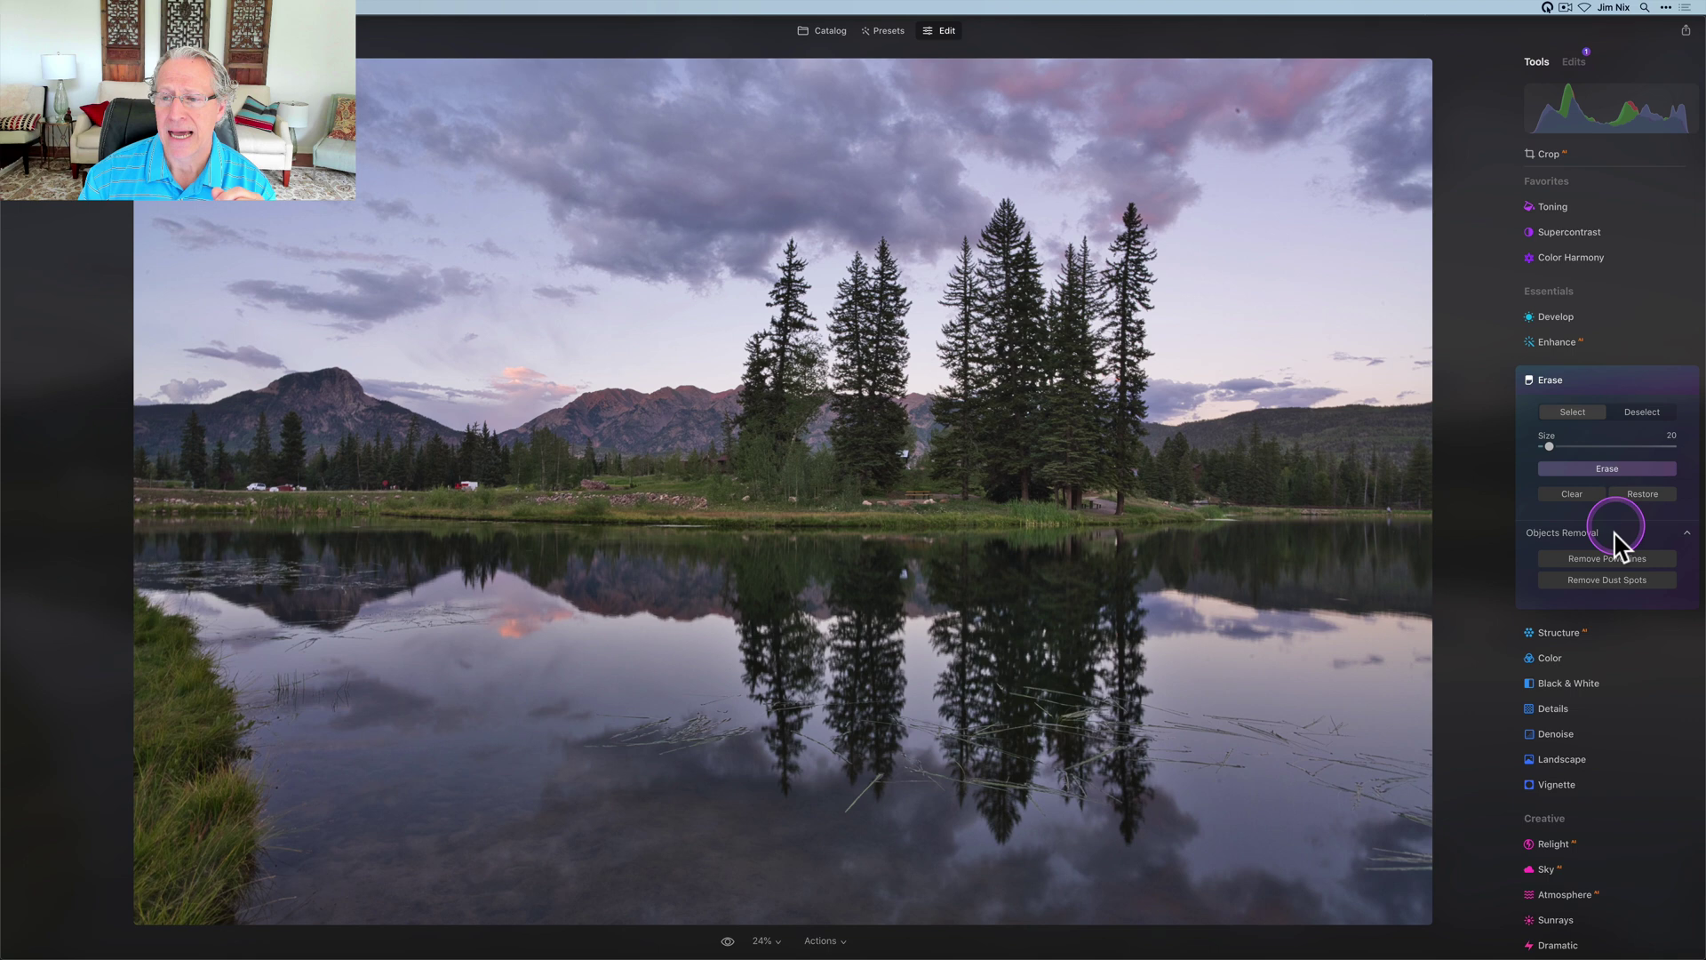
click(1616, 579)
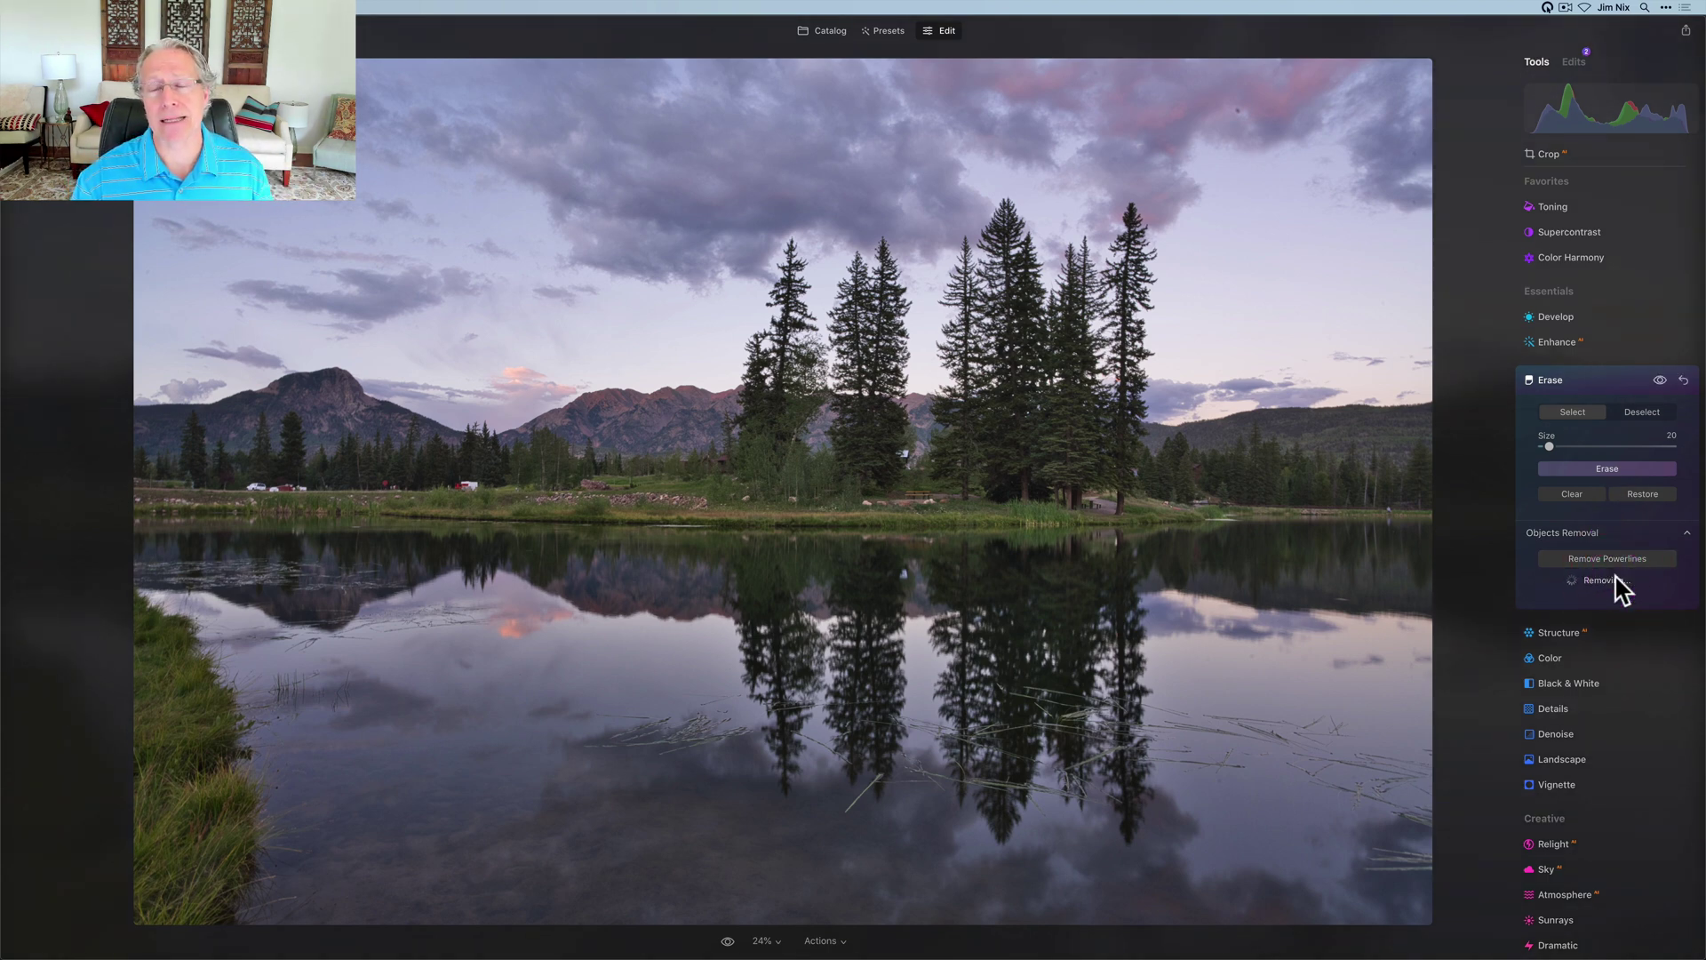
click(1585, 391)
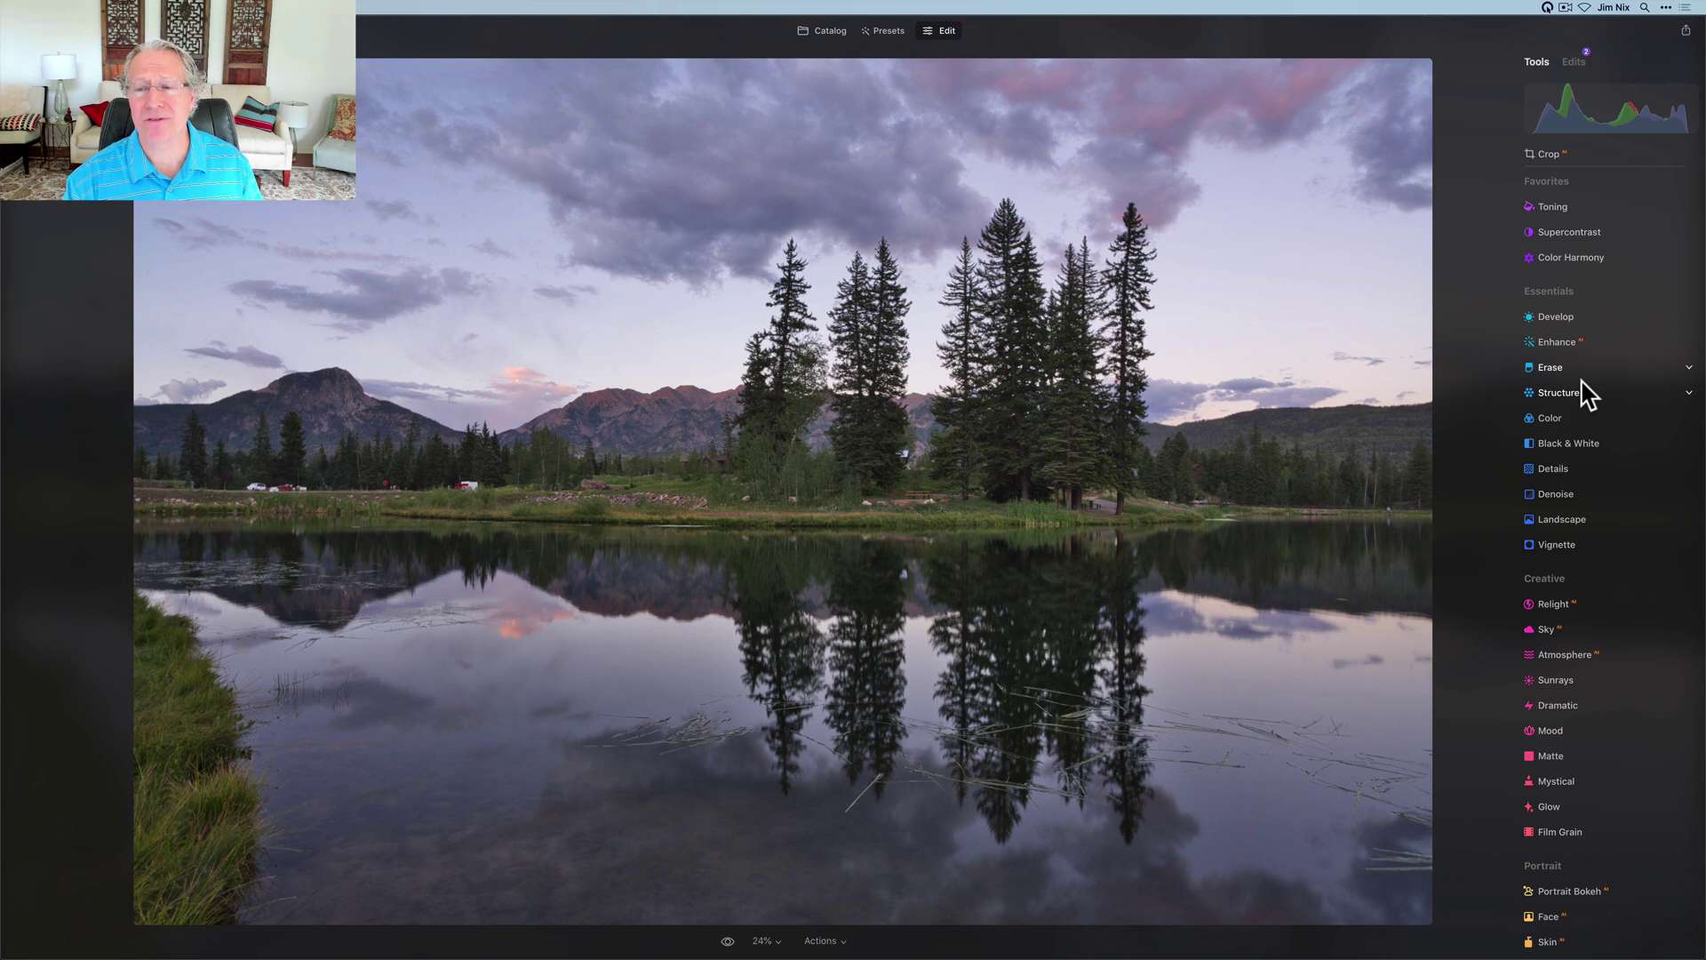
click(1536, 324)
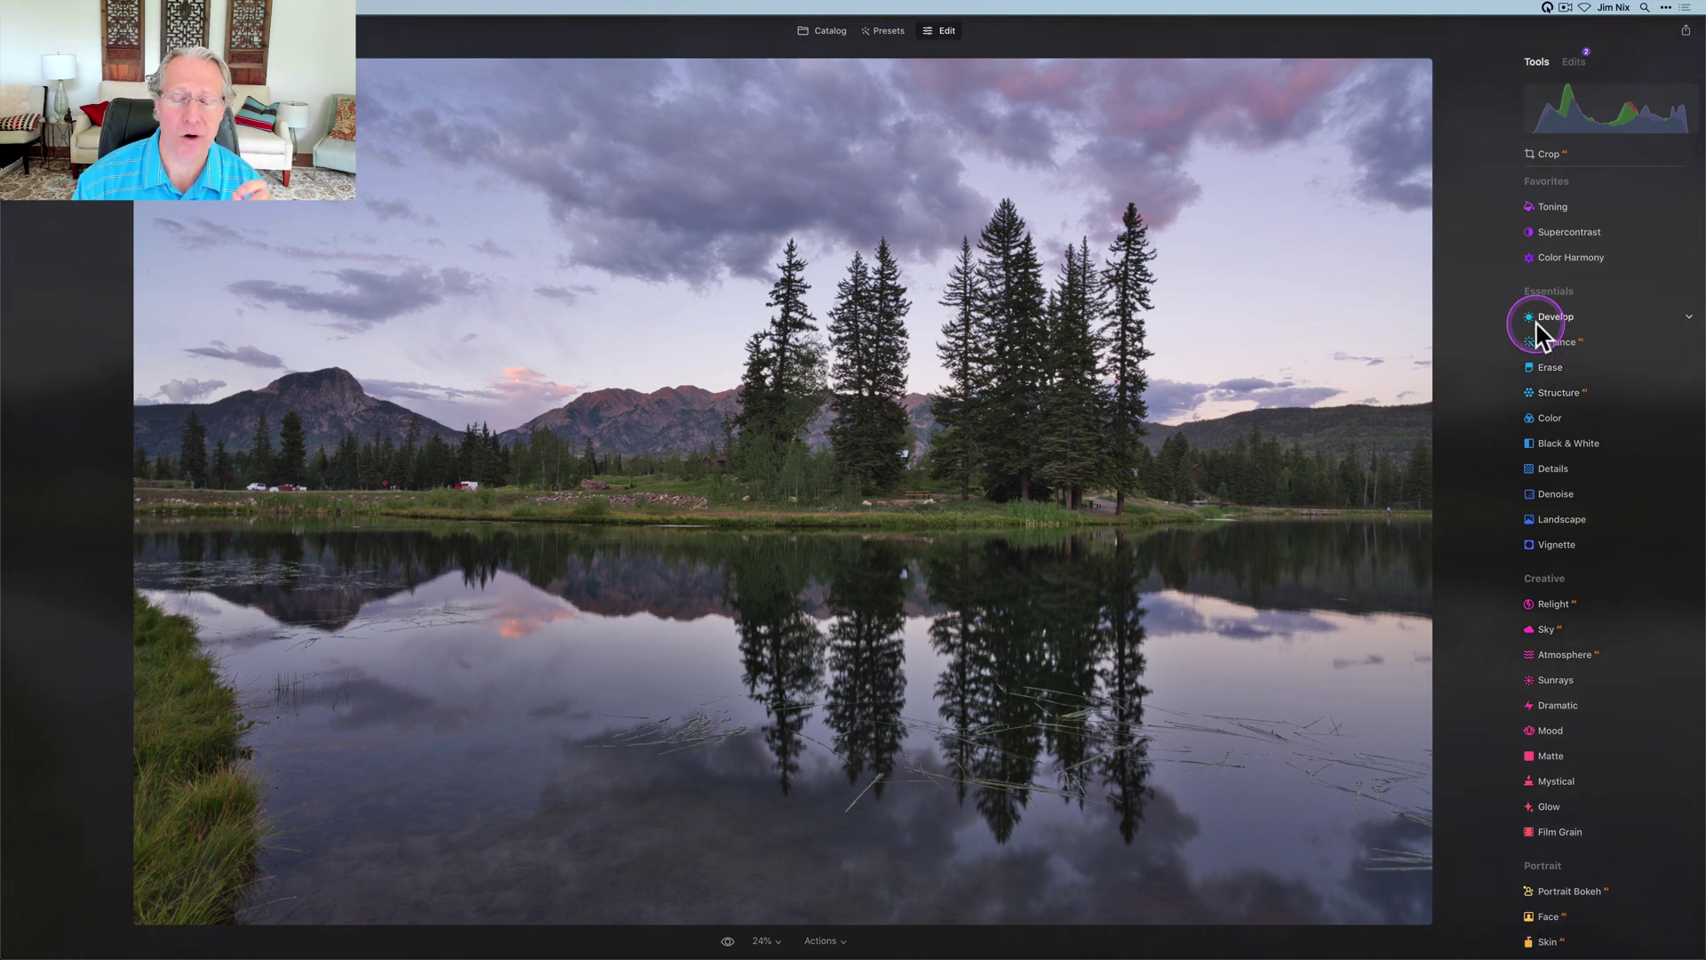
click(1553, 313)
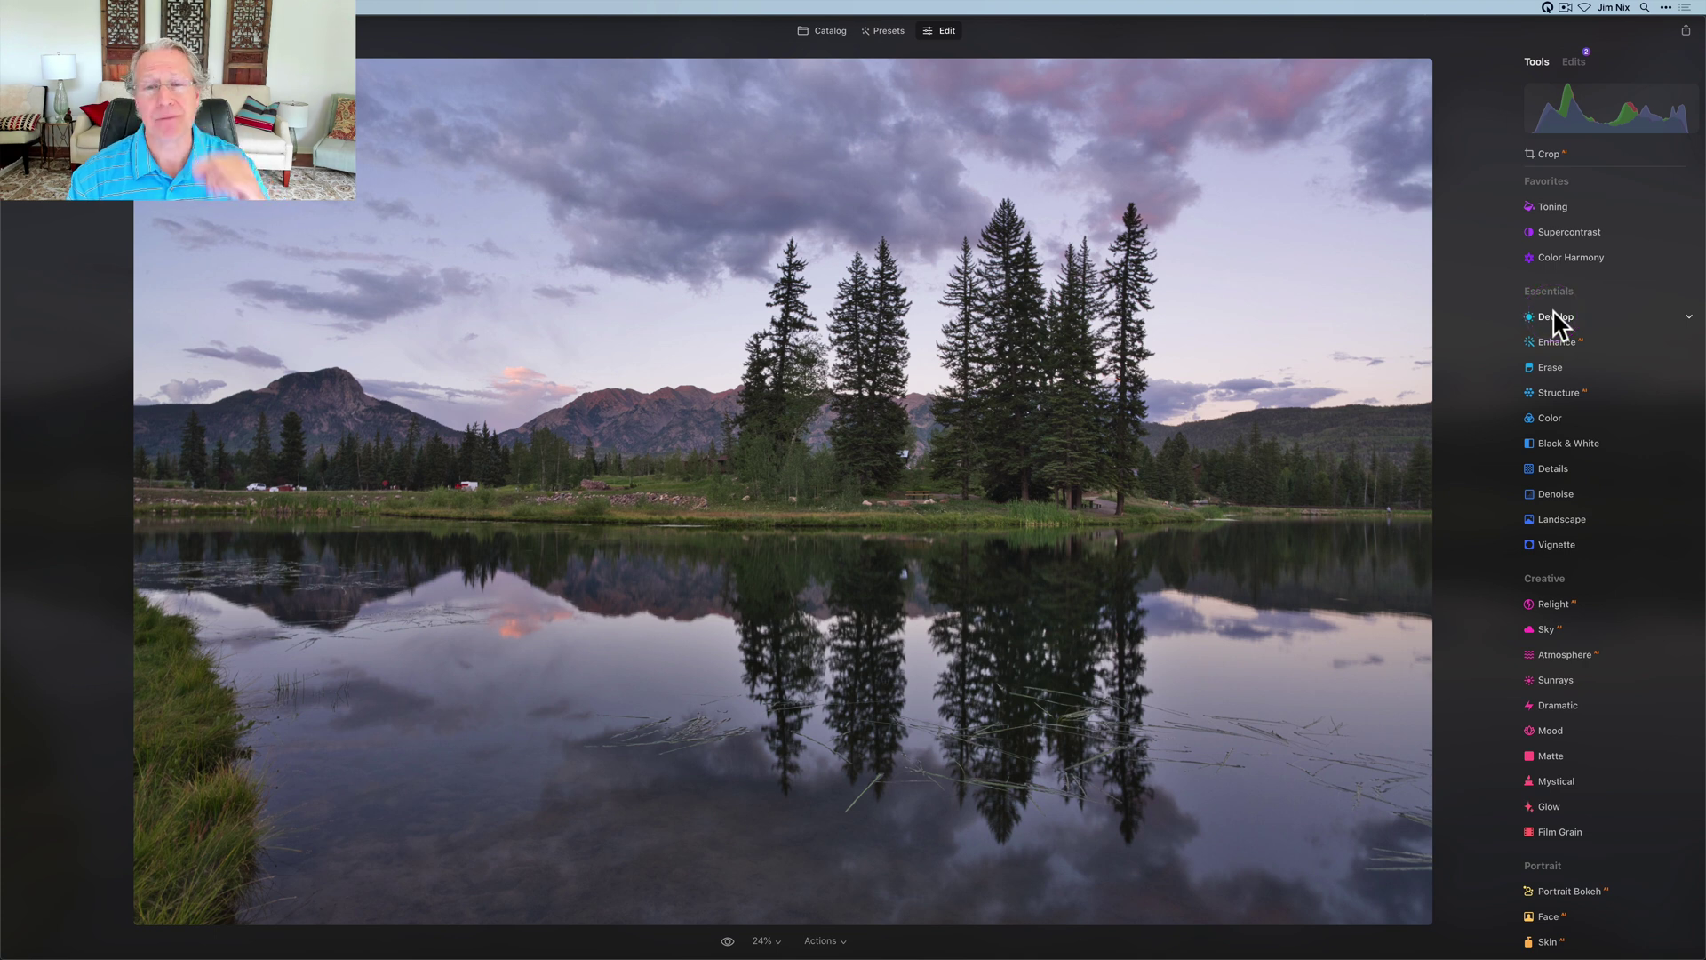
click(1570, 234)
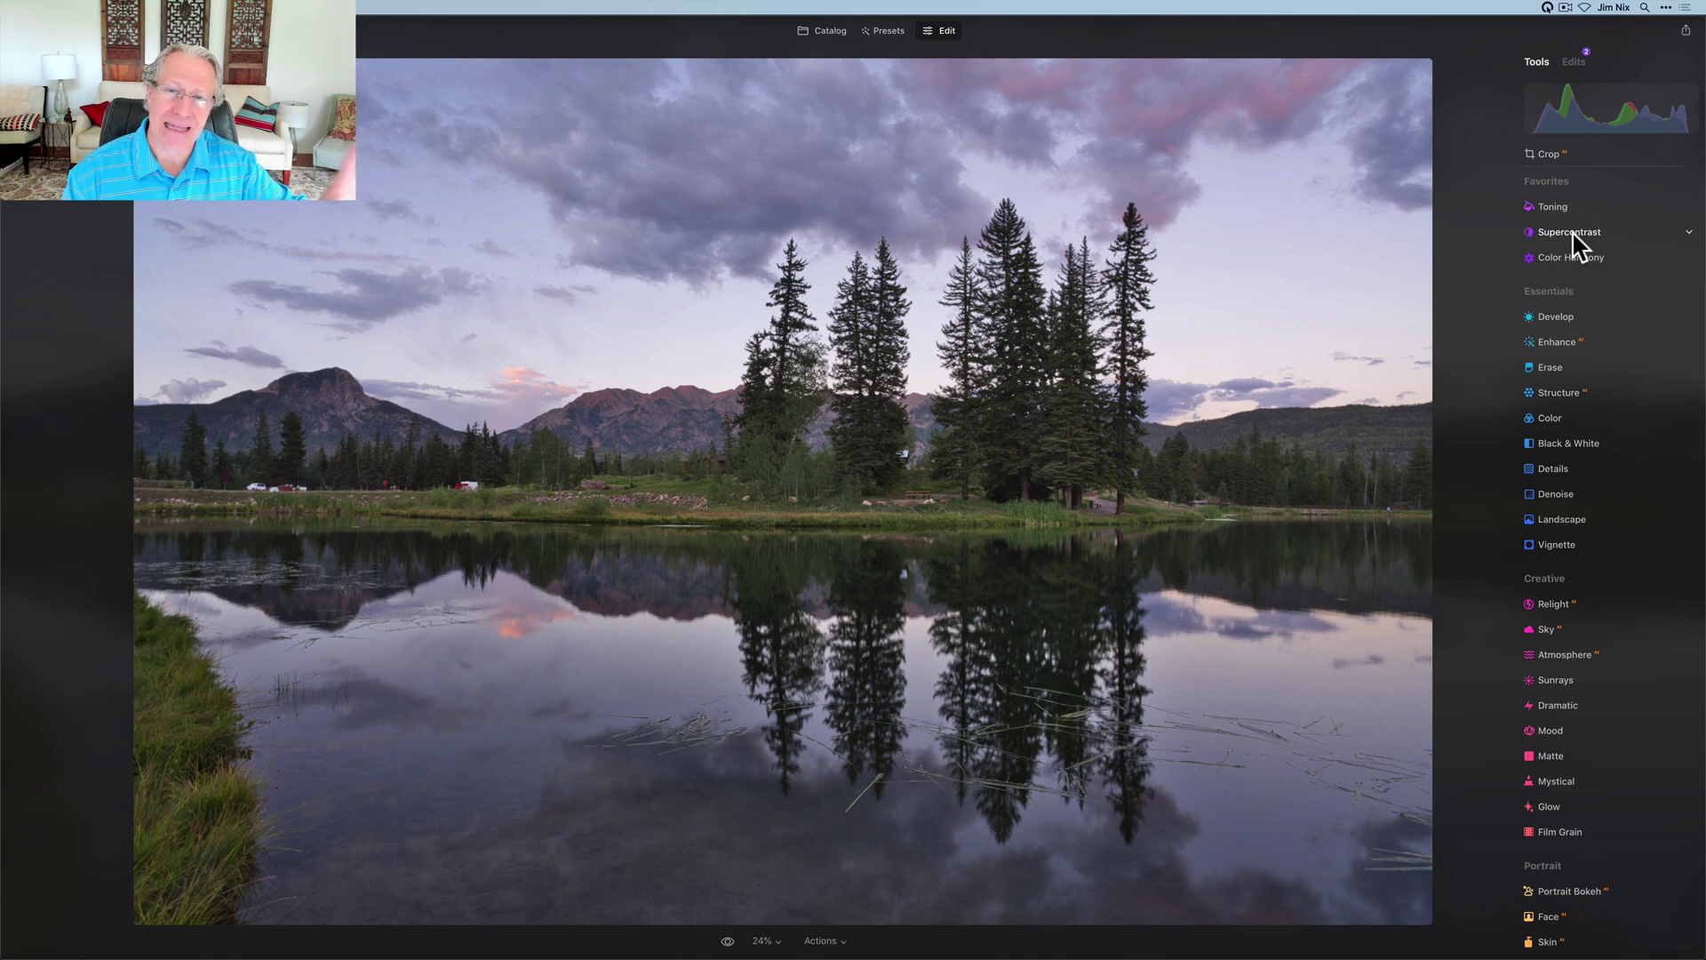
Add Supercontrast contrast for highlights, midtones and shadows, pulling balances to -31, -78 and -79.
click(1572, 234)
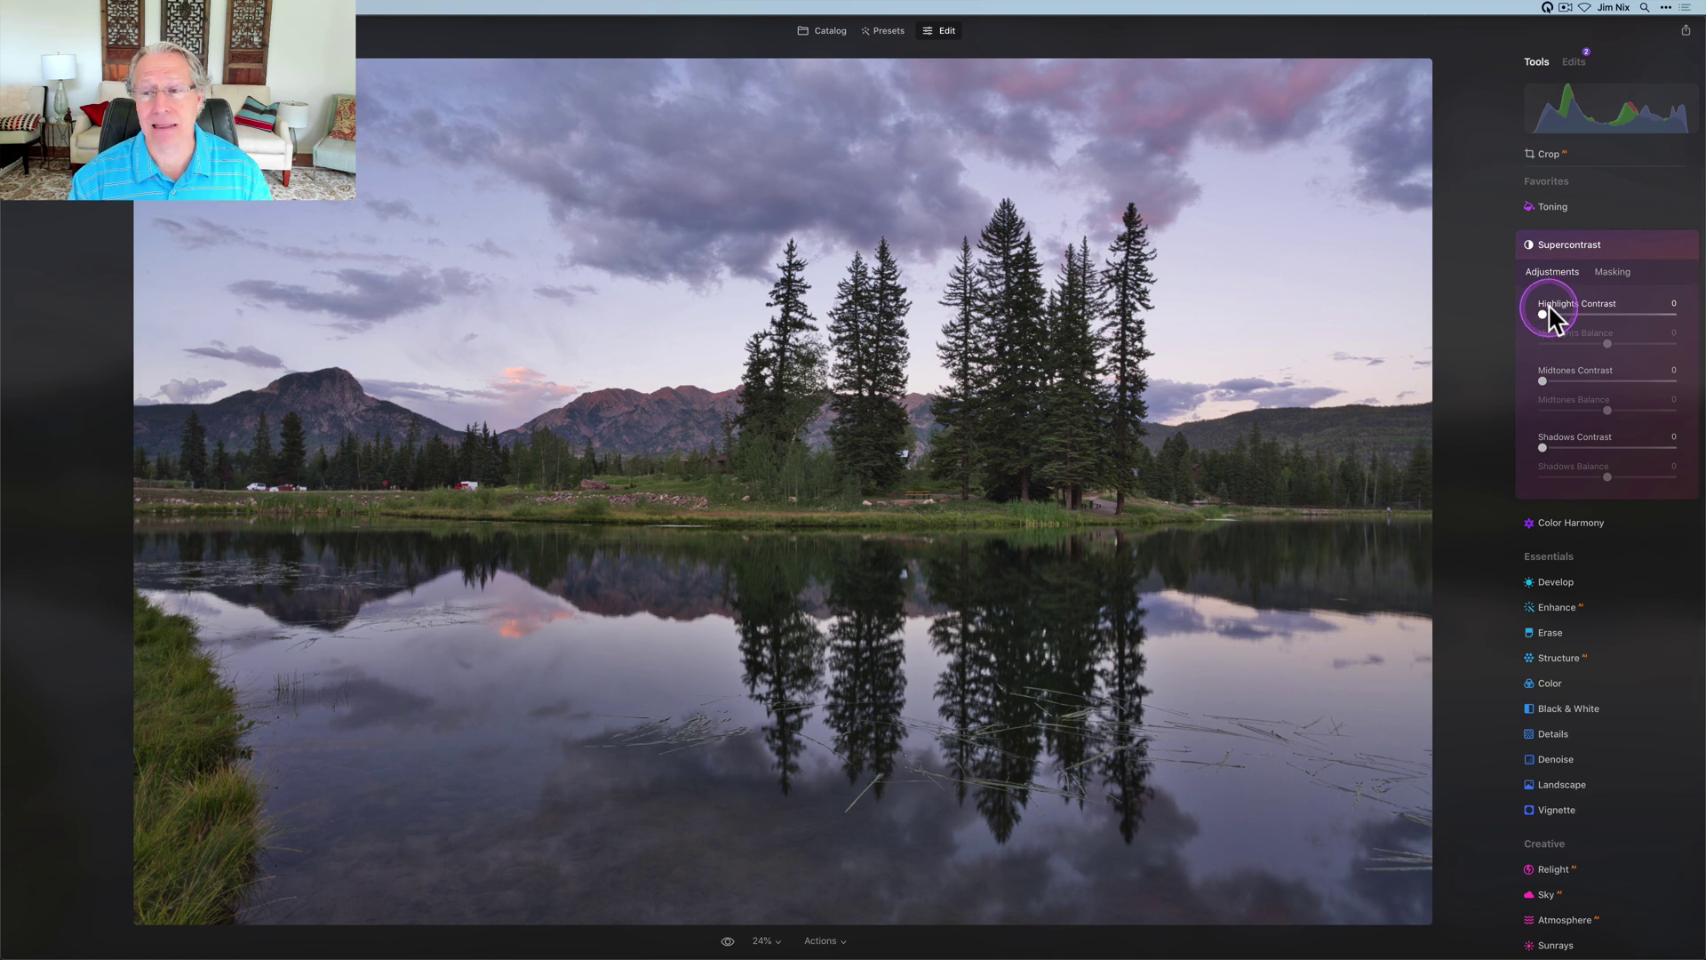
drag(1543, 314, 1585, 314)
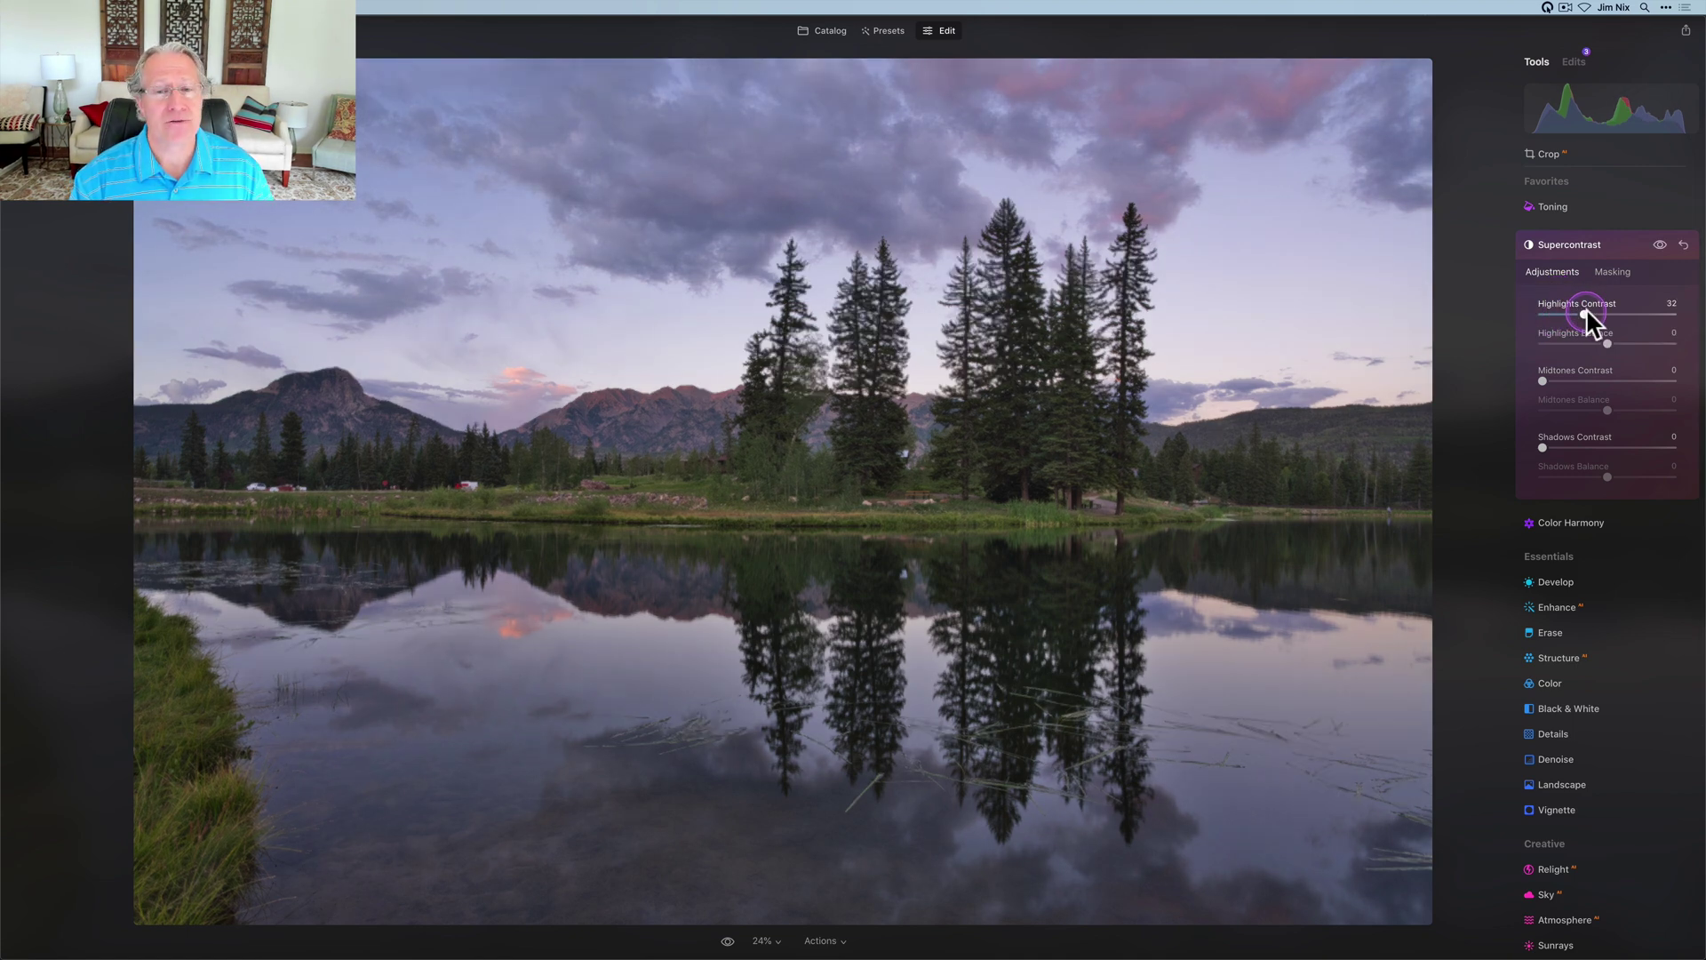
click(1580, 380)
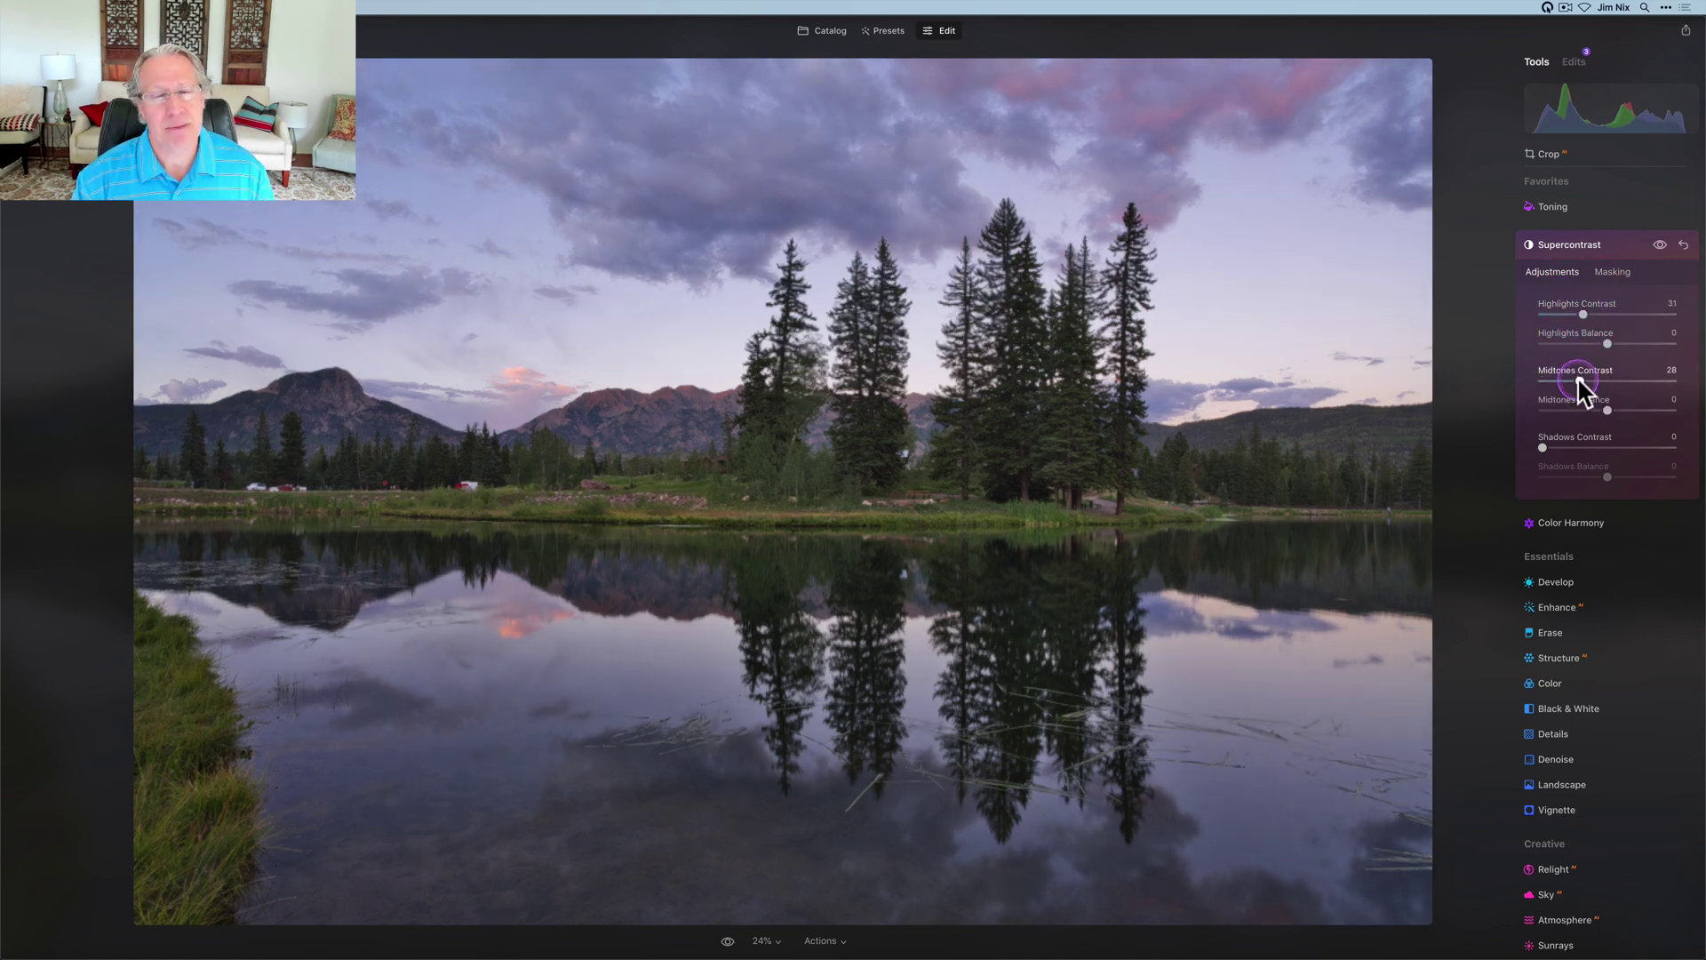
click(1582, 448)
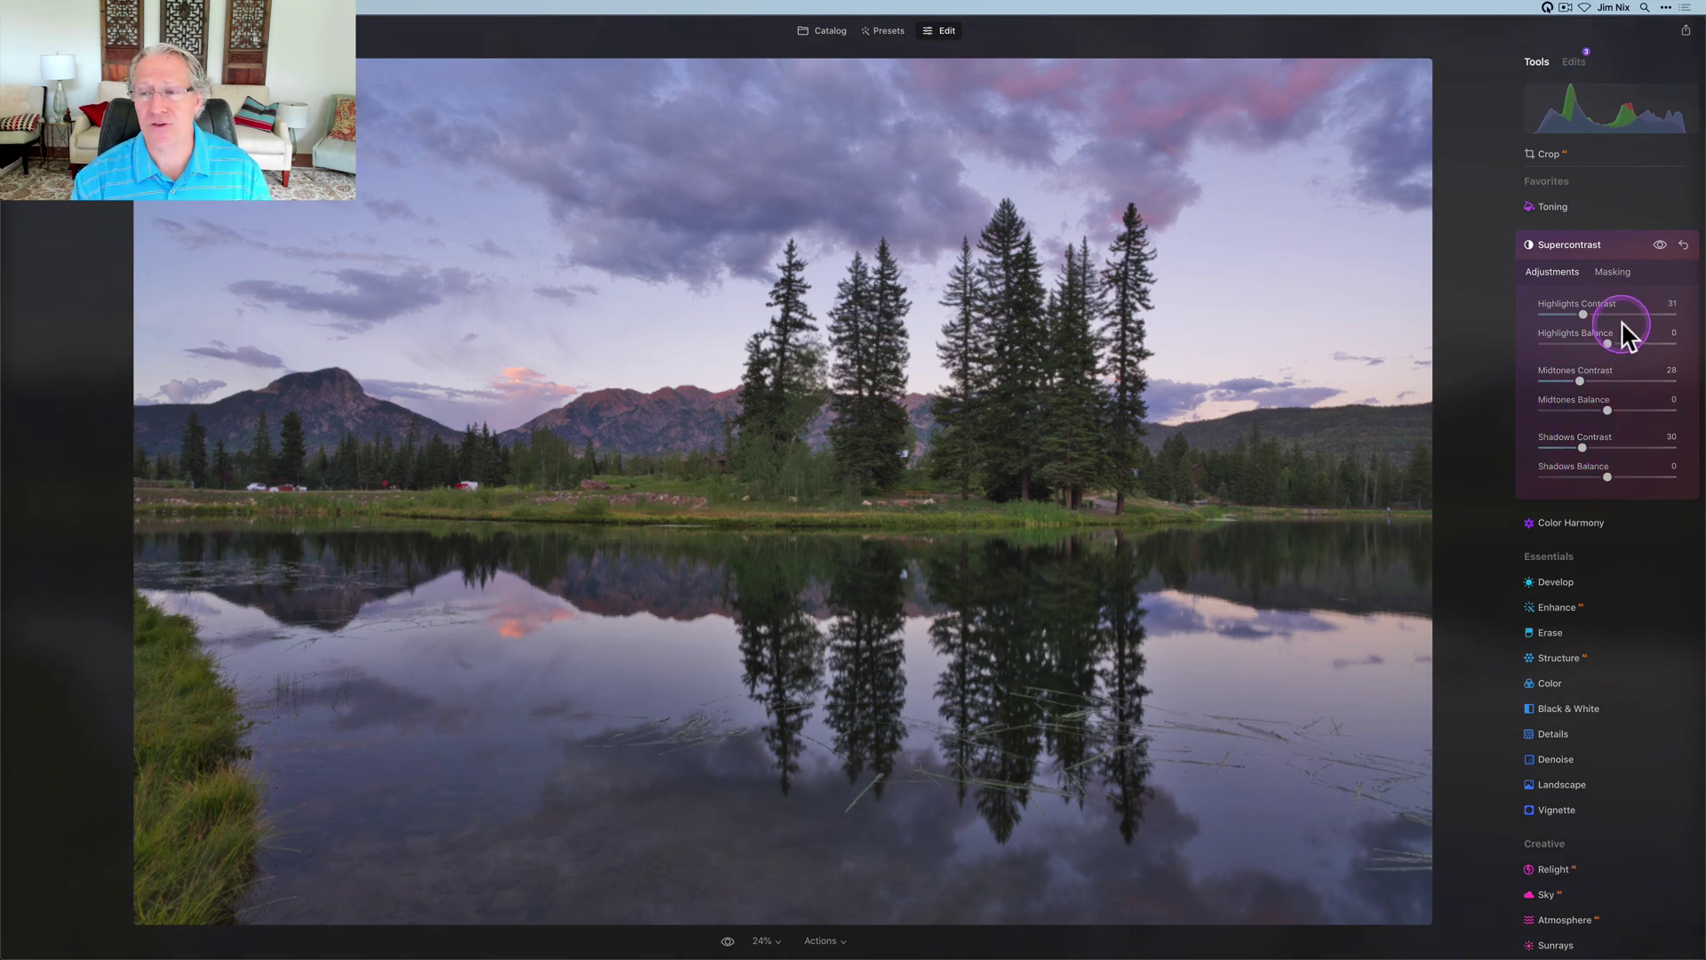
click(1635, 343)
drag(1634, 343, 1586, 352)
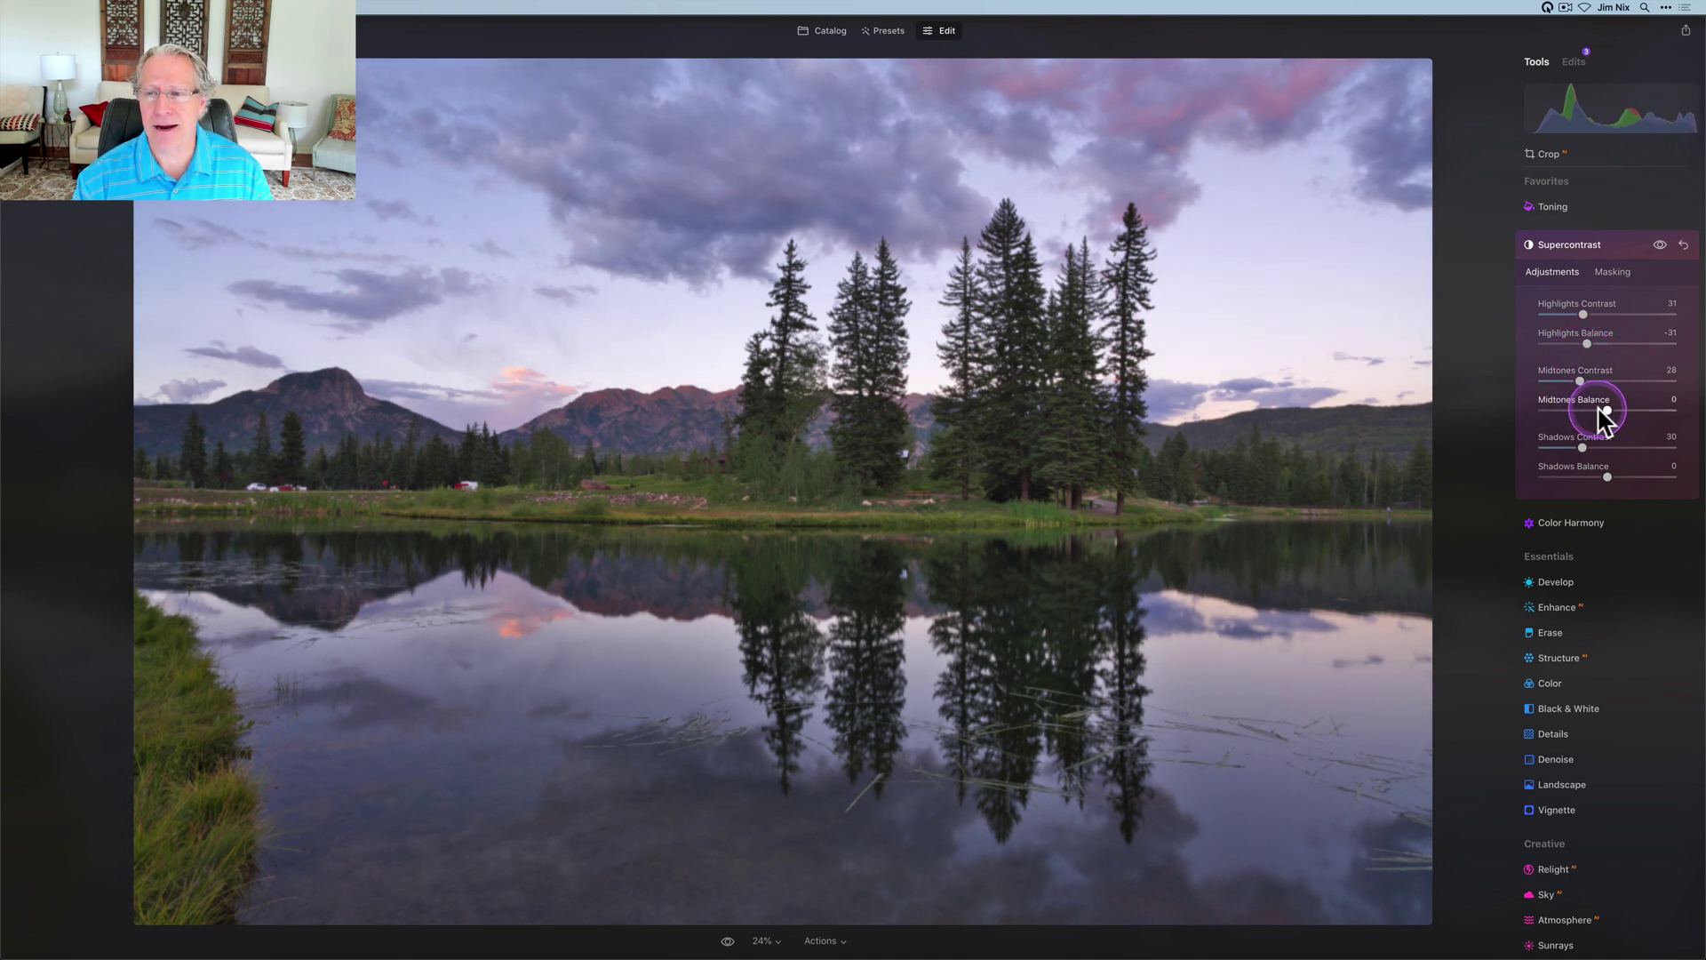
mouse_move(1608, 416)
mouse_down()
mouse_move(1531, 415)
mouse_move(1567, 428)
mouse_move(1557, 414)
mouse_move(1581, 382)
mouse_move(1625, 383)
mouse_move(1608, 382)
mouse_up()
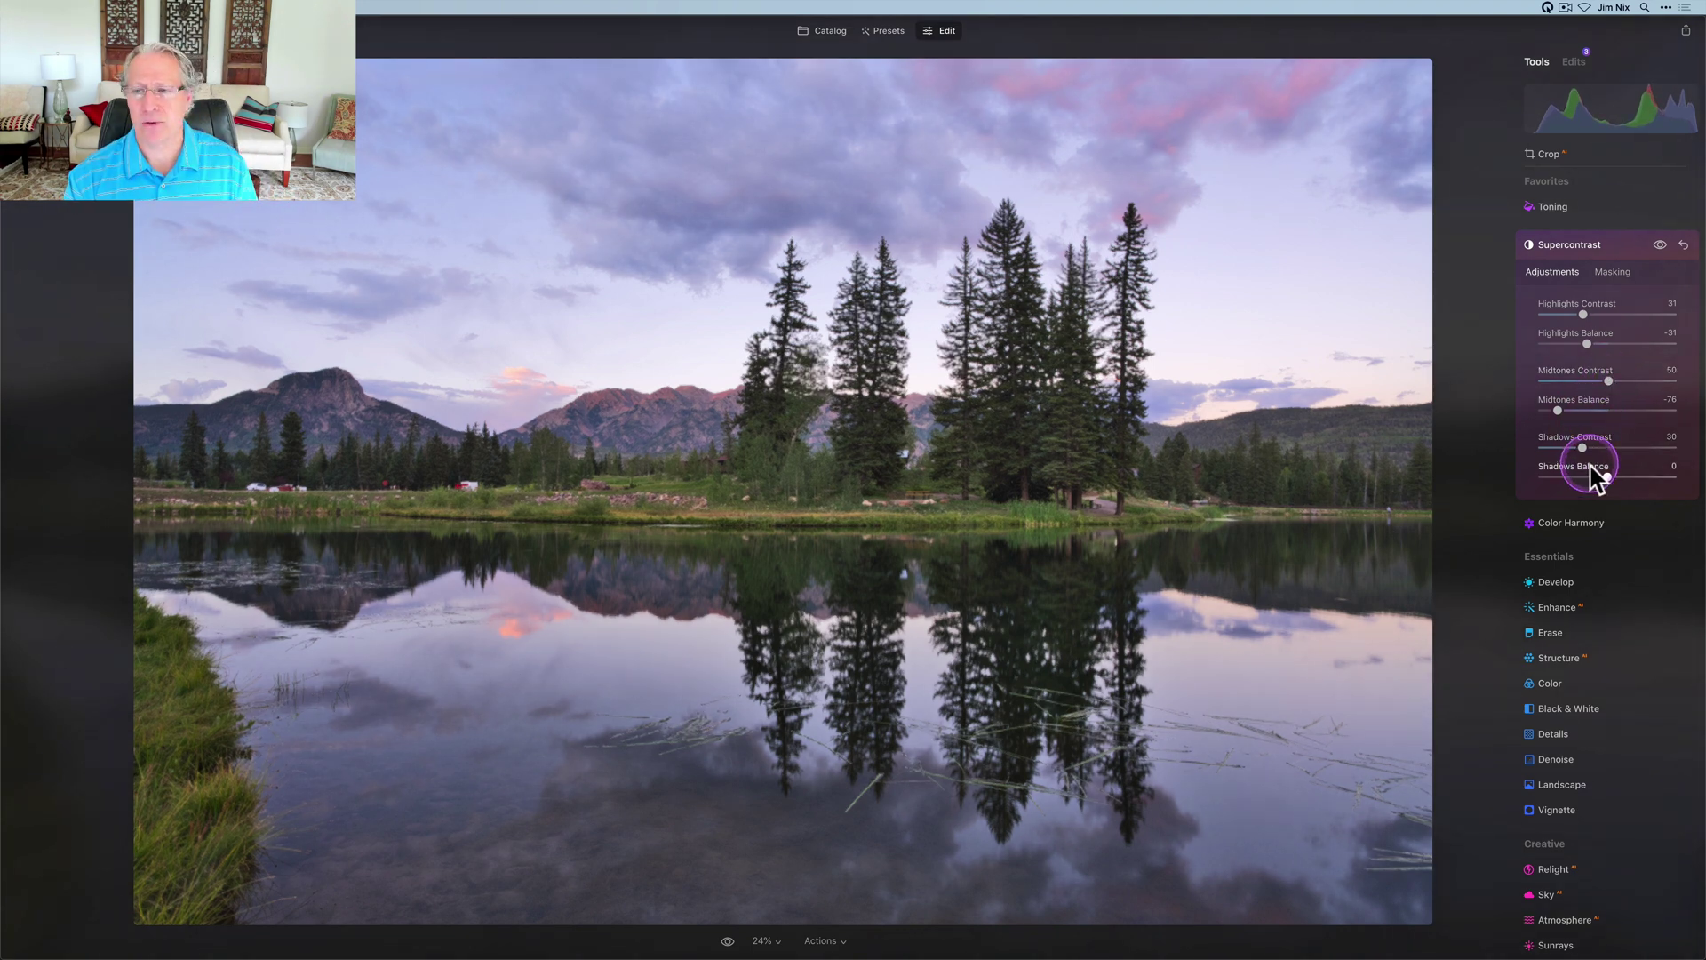
drag(1607, 478, 1556, 486)
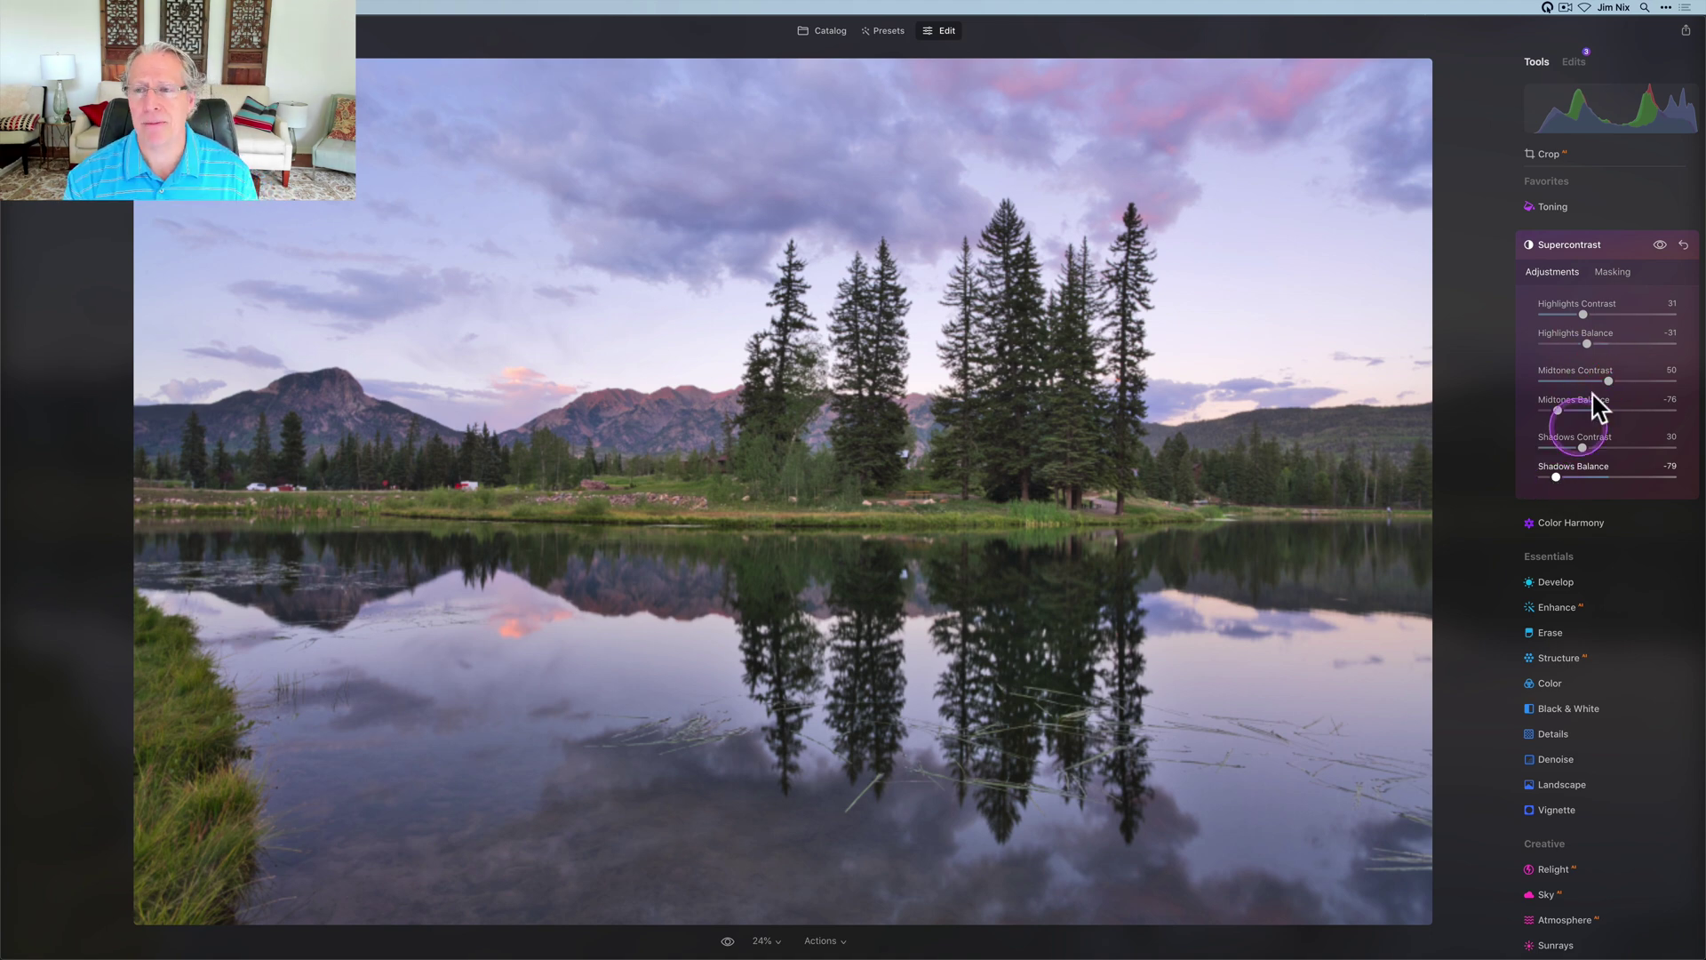
Compare Supercontrast on and off, refining highlights contrast to 25 and midtones to 38.
click(1659, 245)
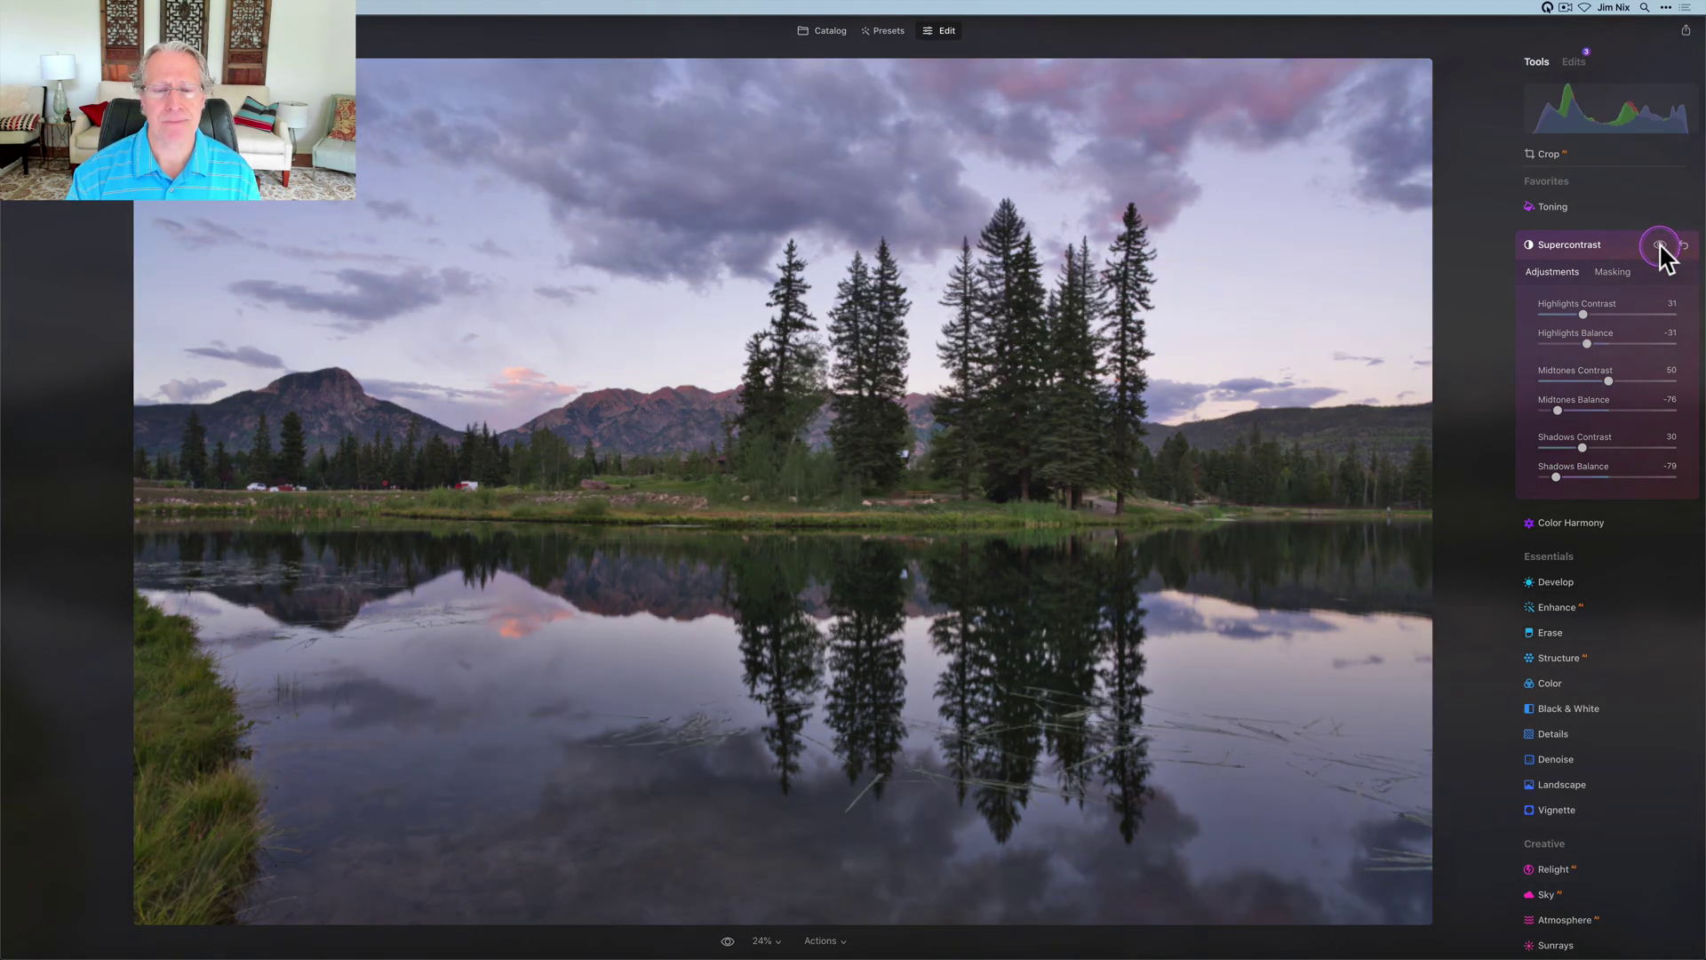
click(1660, 246)
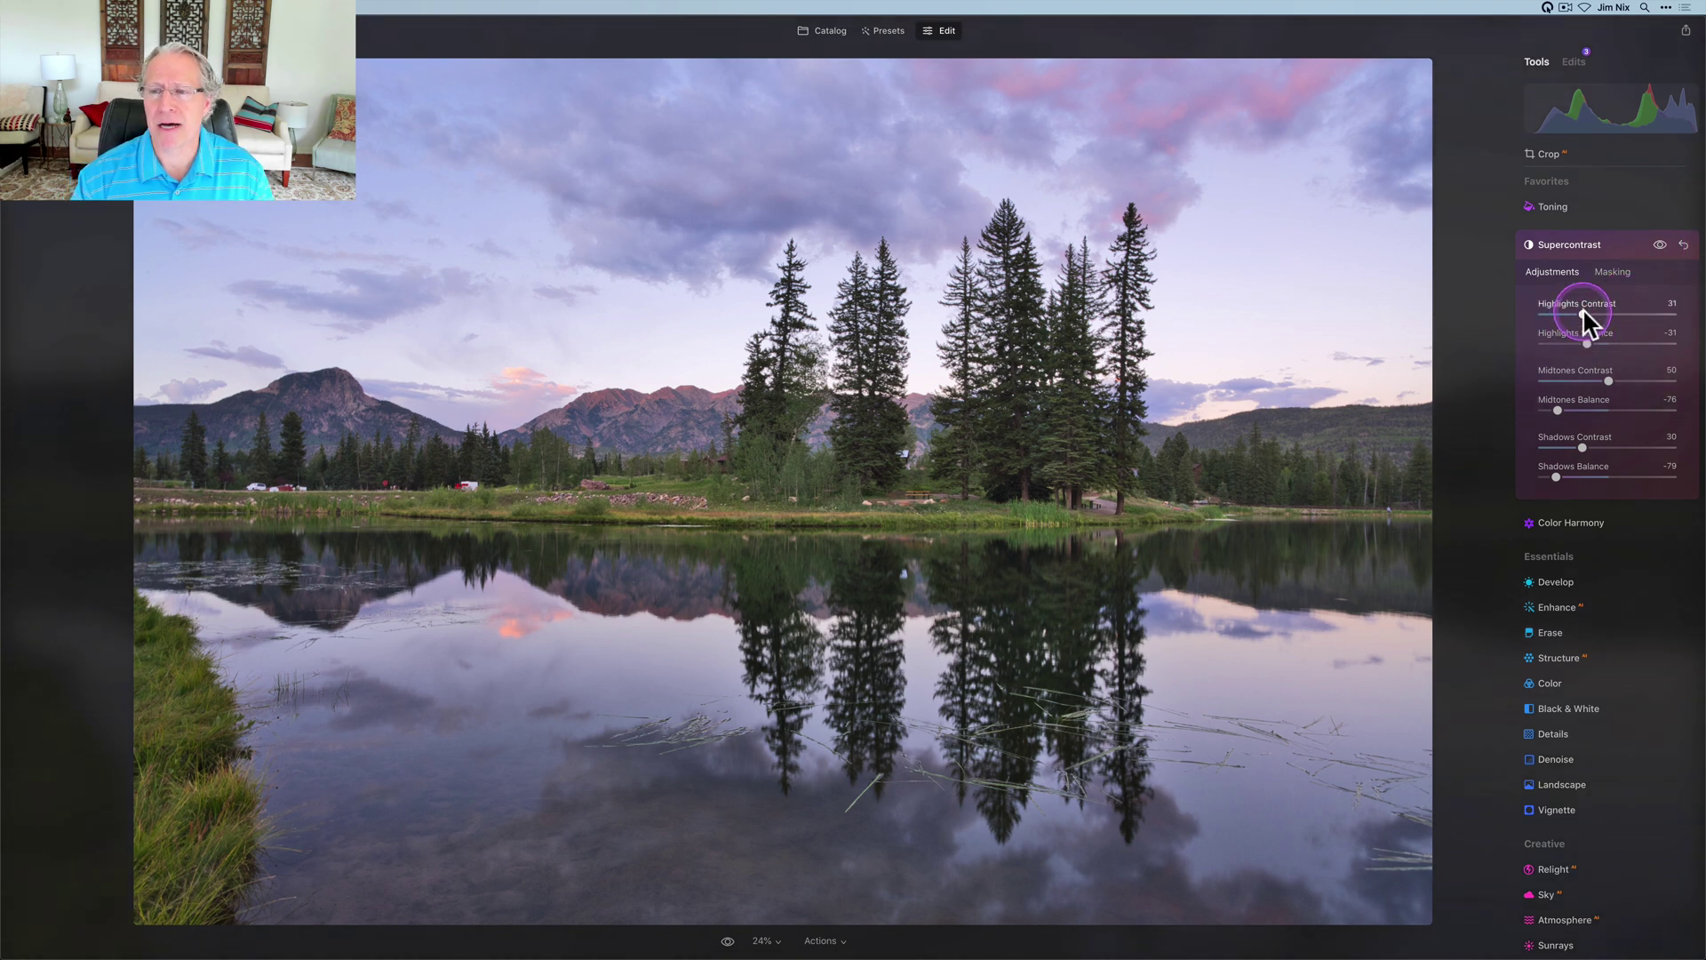
drag(1582, 311, 1575, 311)
click(1608, 380)
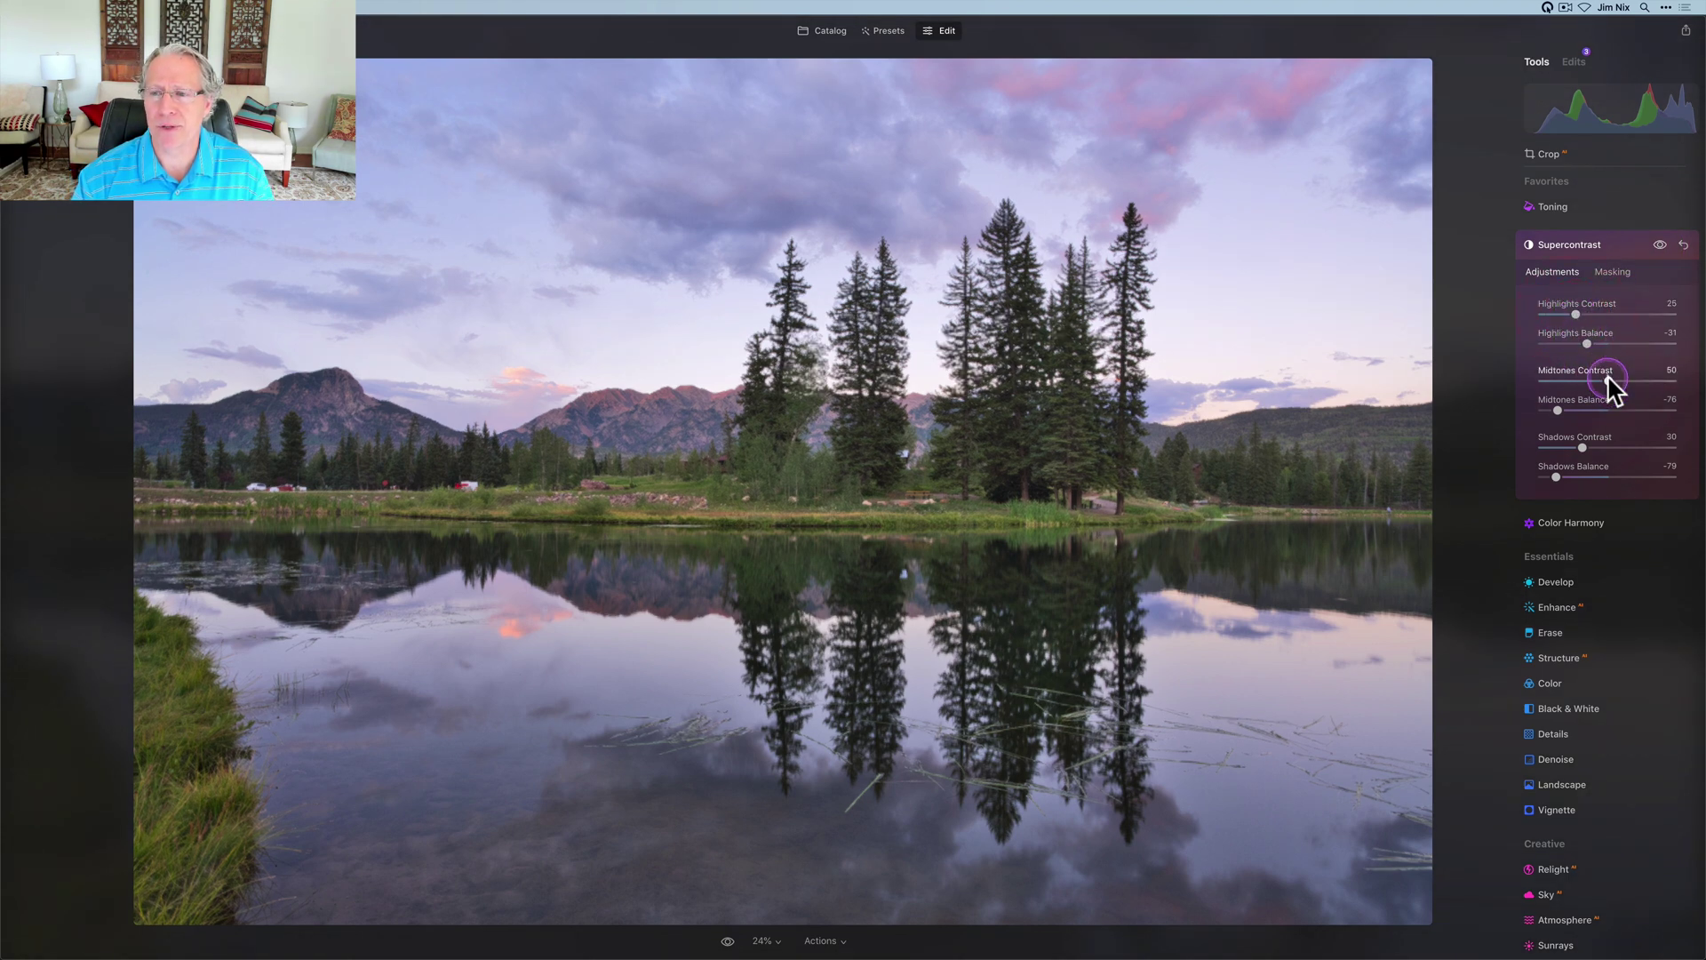
drag(1609, 381, 1592, 382)
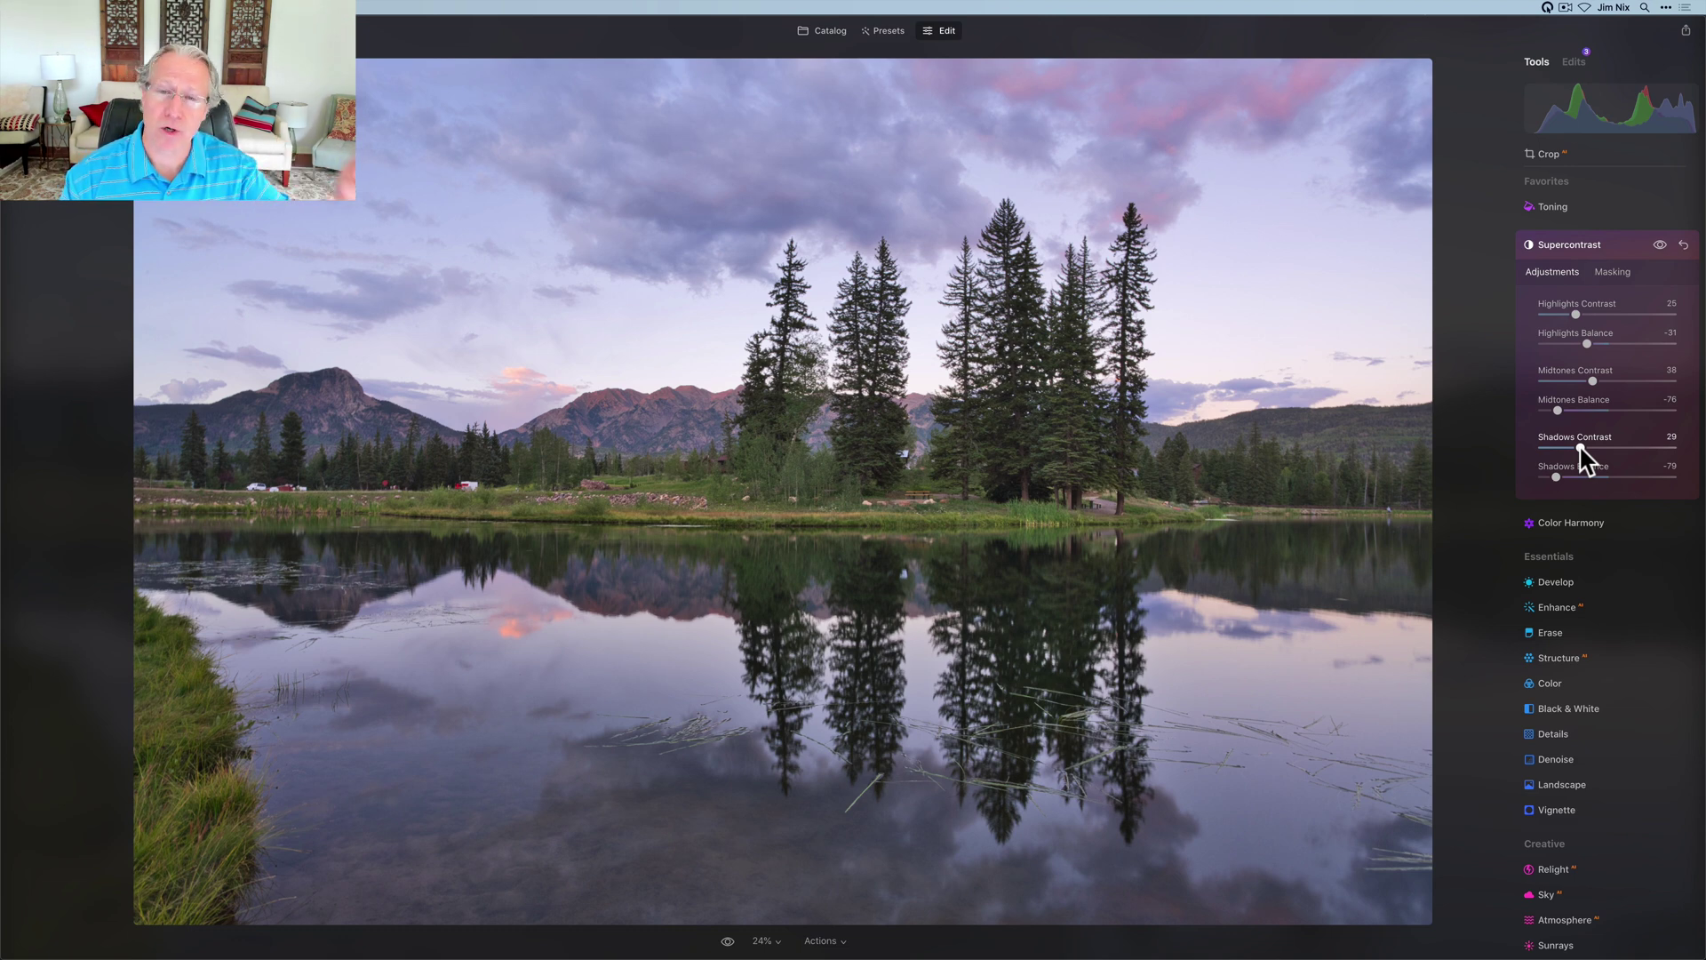
click(1662, 246)
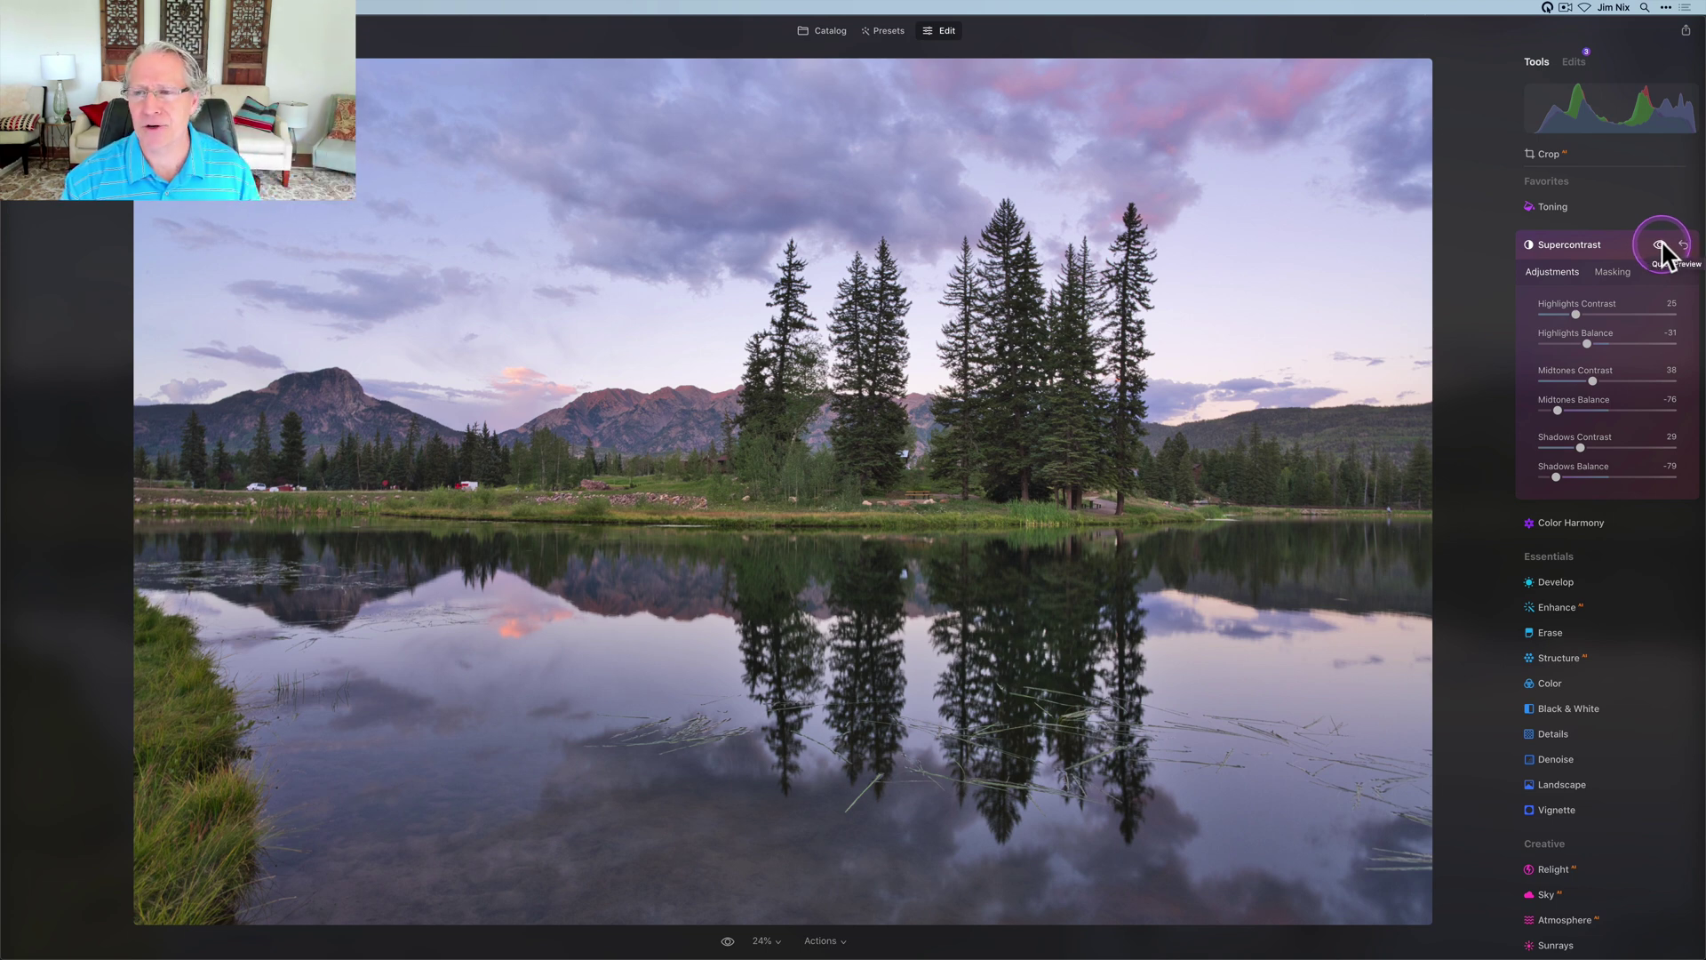
click(1662, 246)
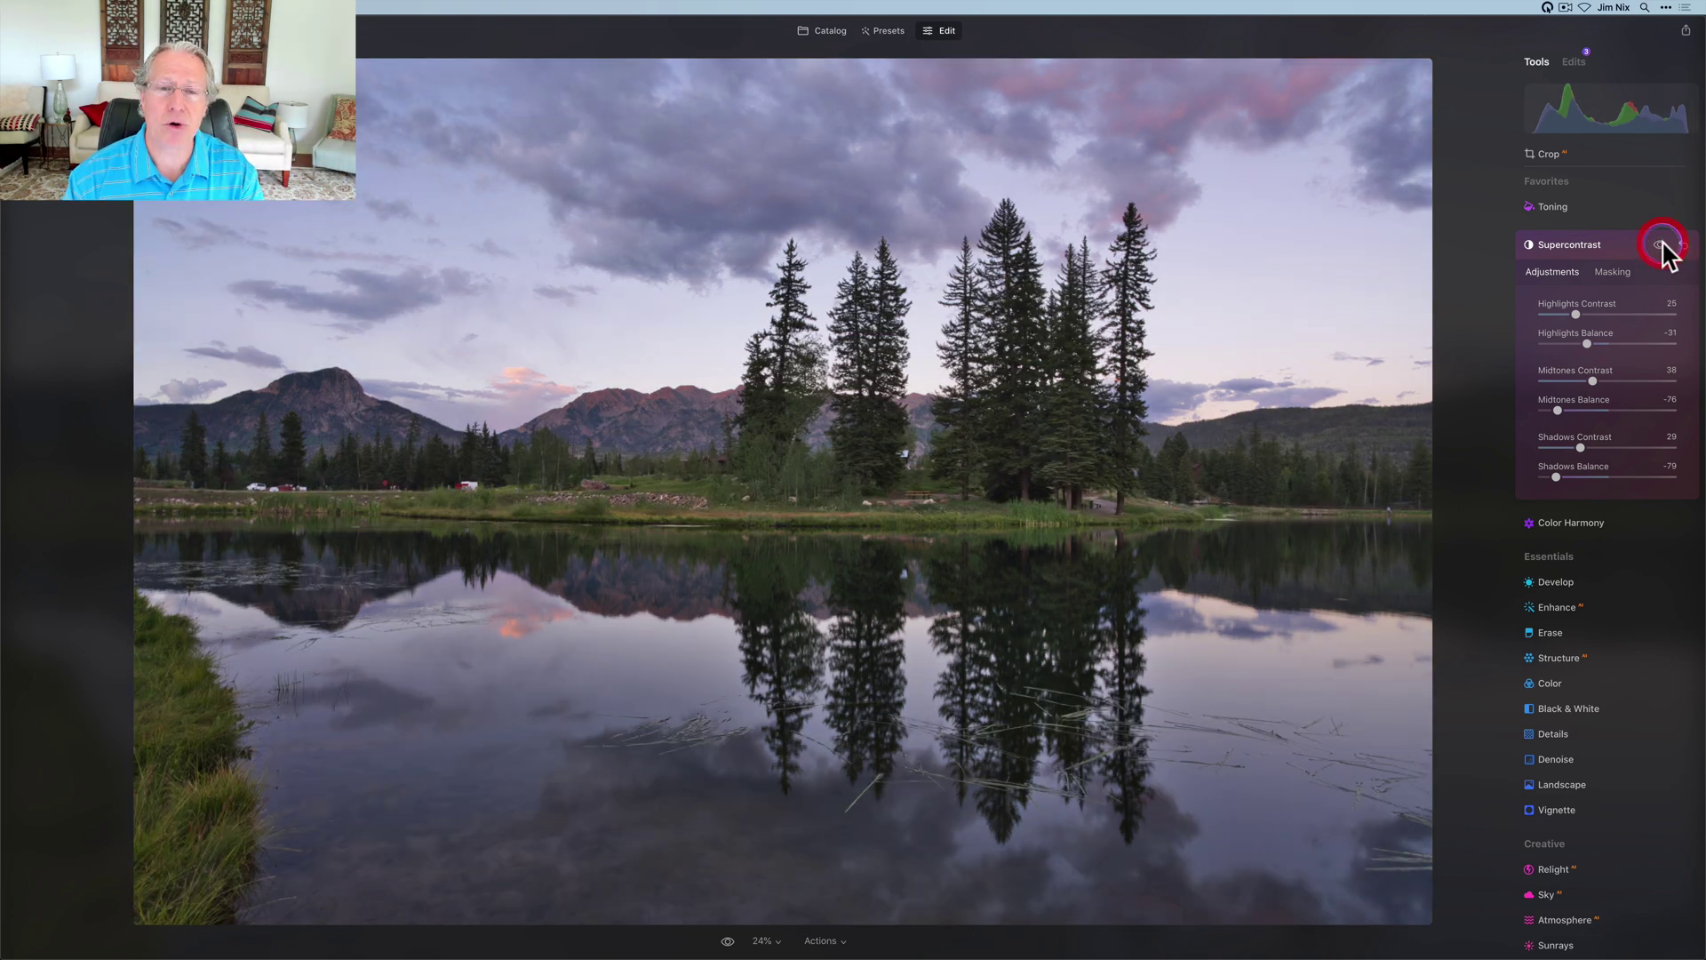
click(1662, 246)
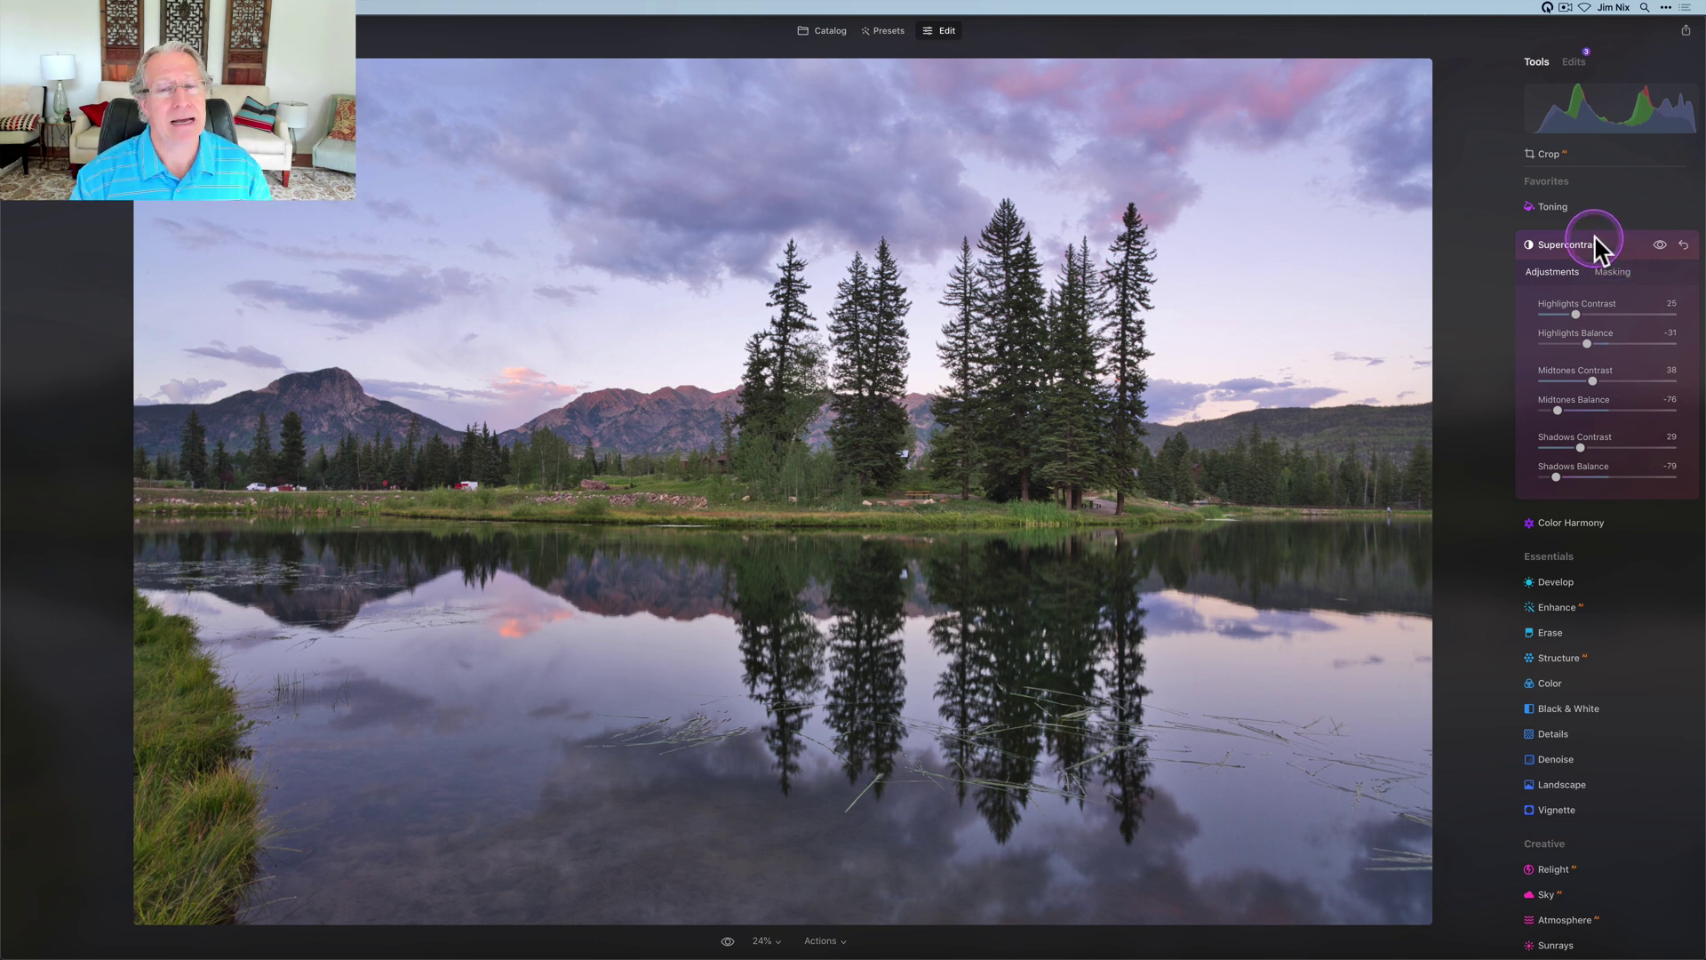
click(1595, 246)
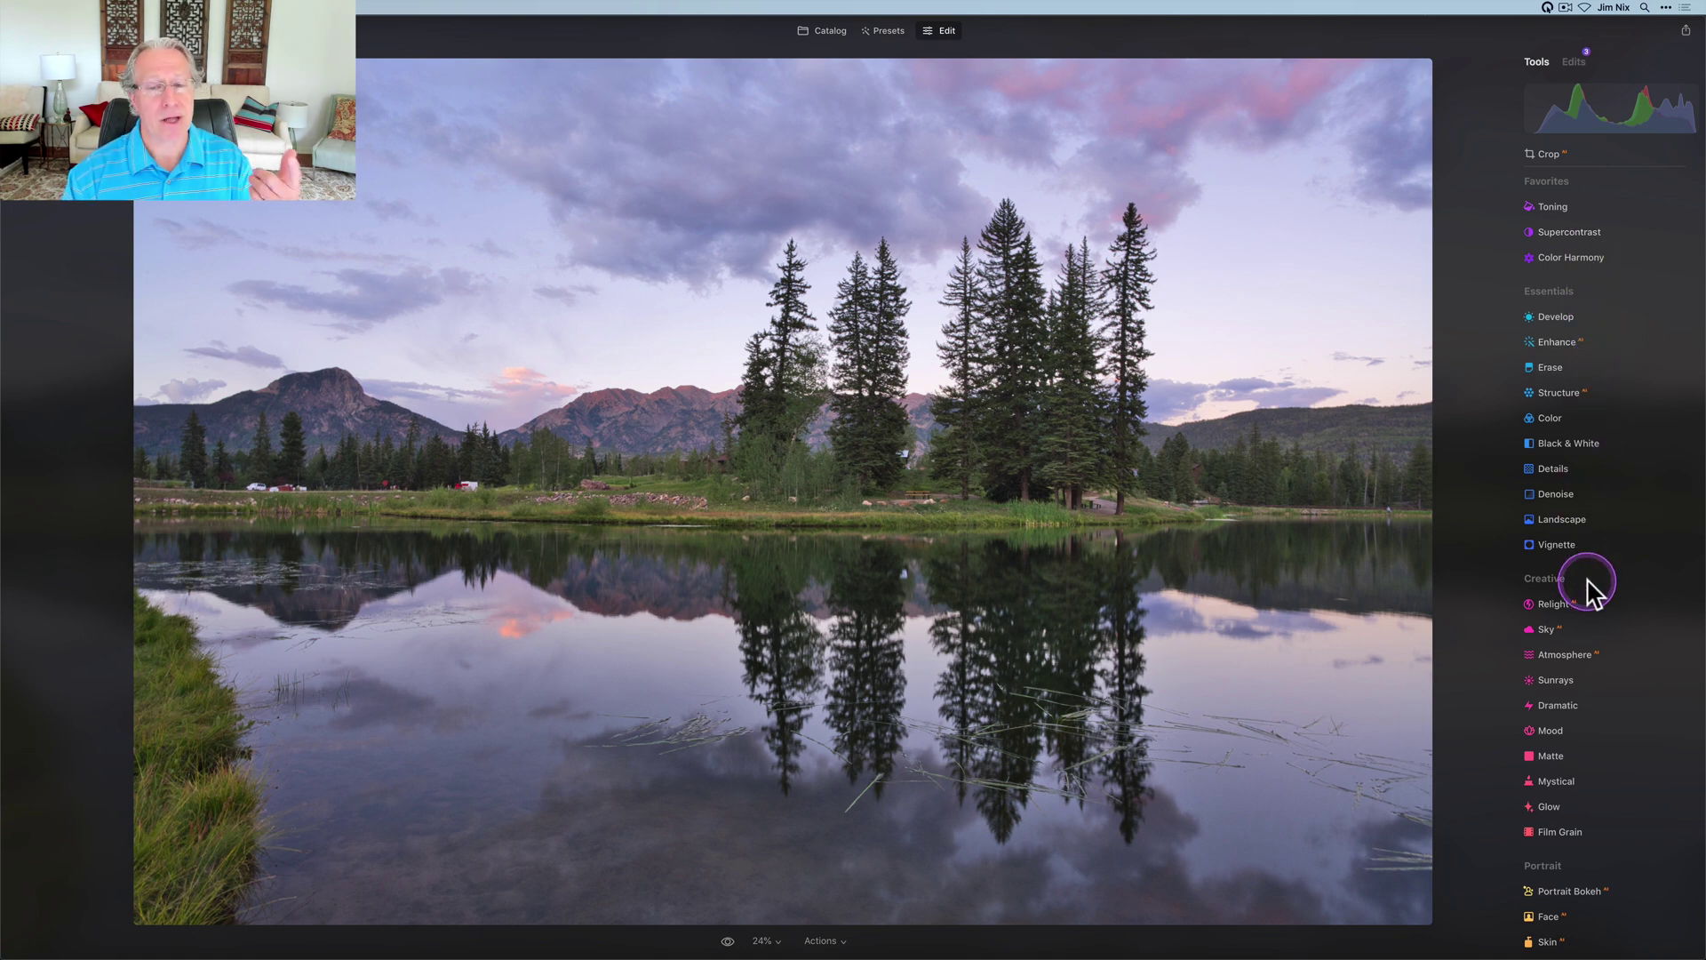
Expand Relight, raise Depth to 100 and Brightness Near to about 45.
click(1559, 605)
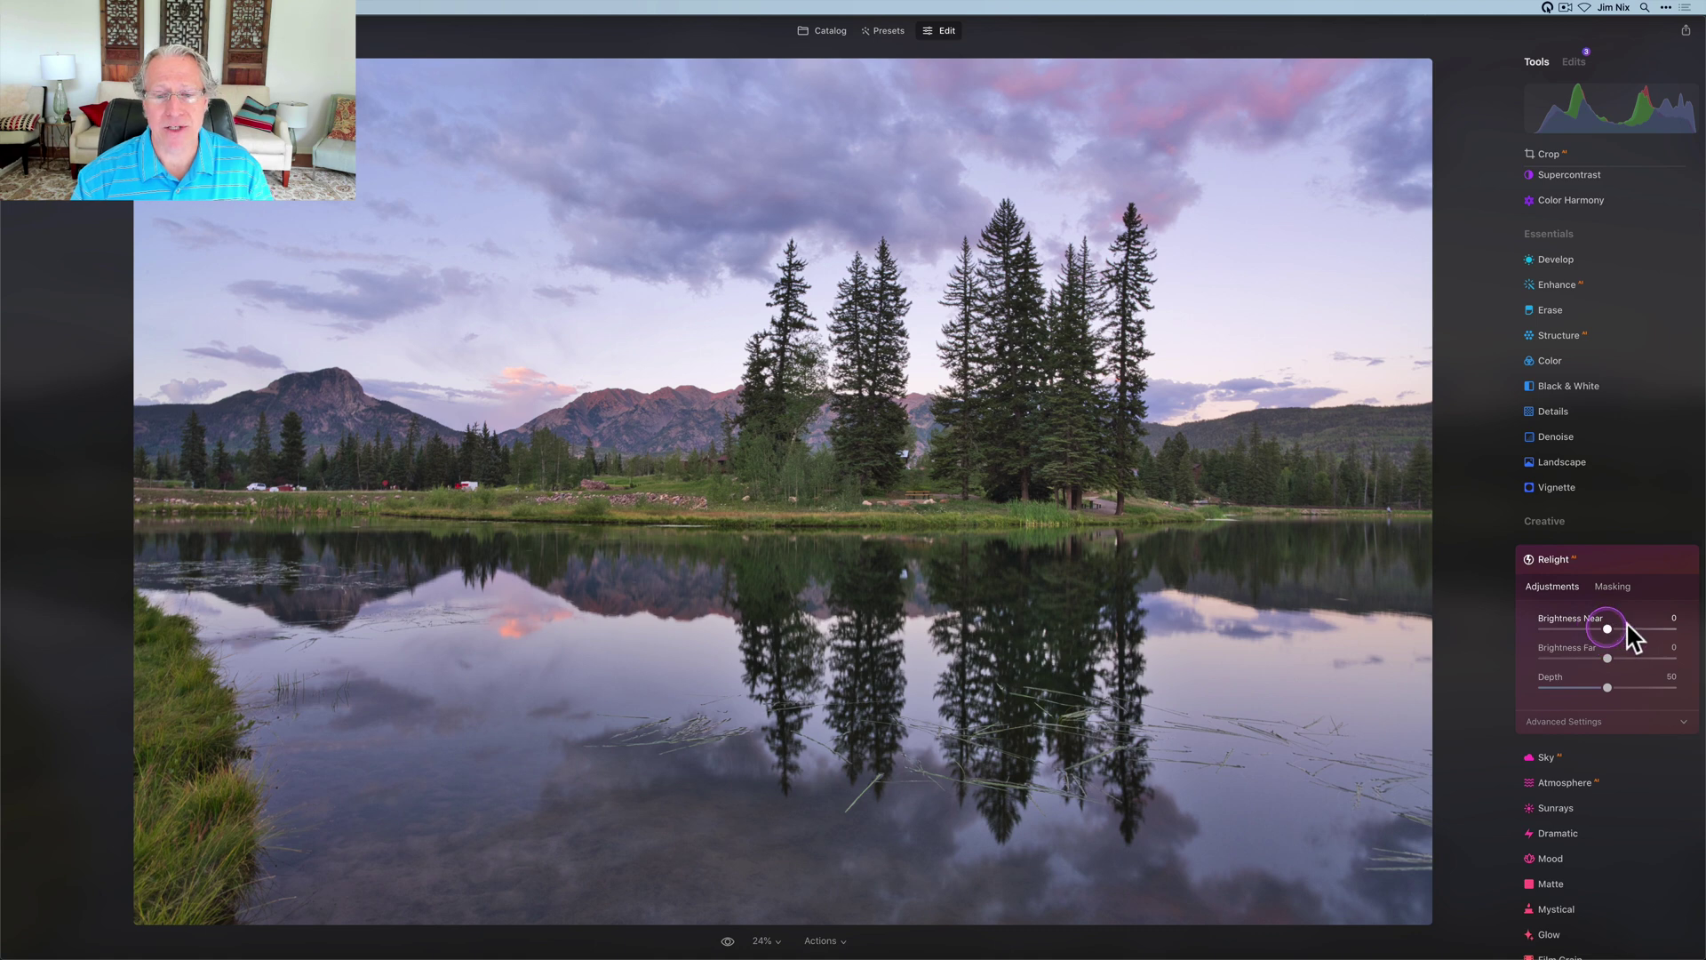
drag(1608, 629, 1645, 620)
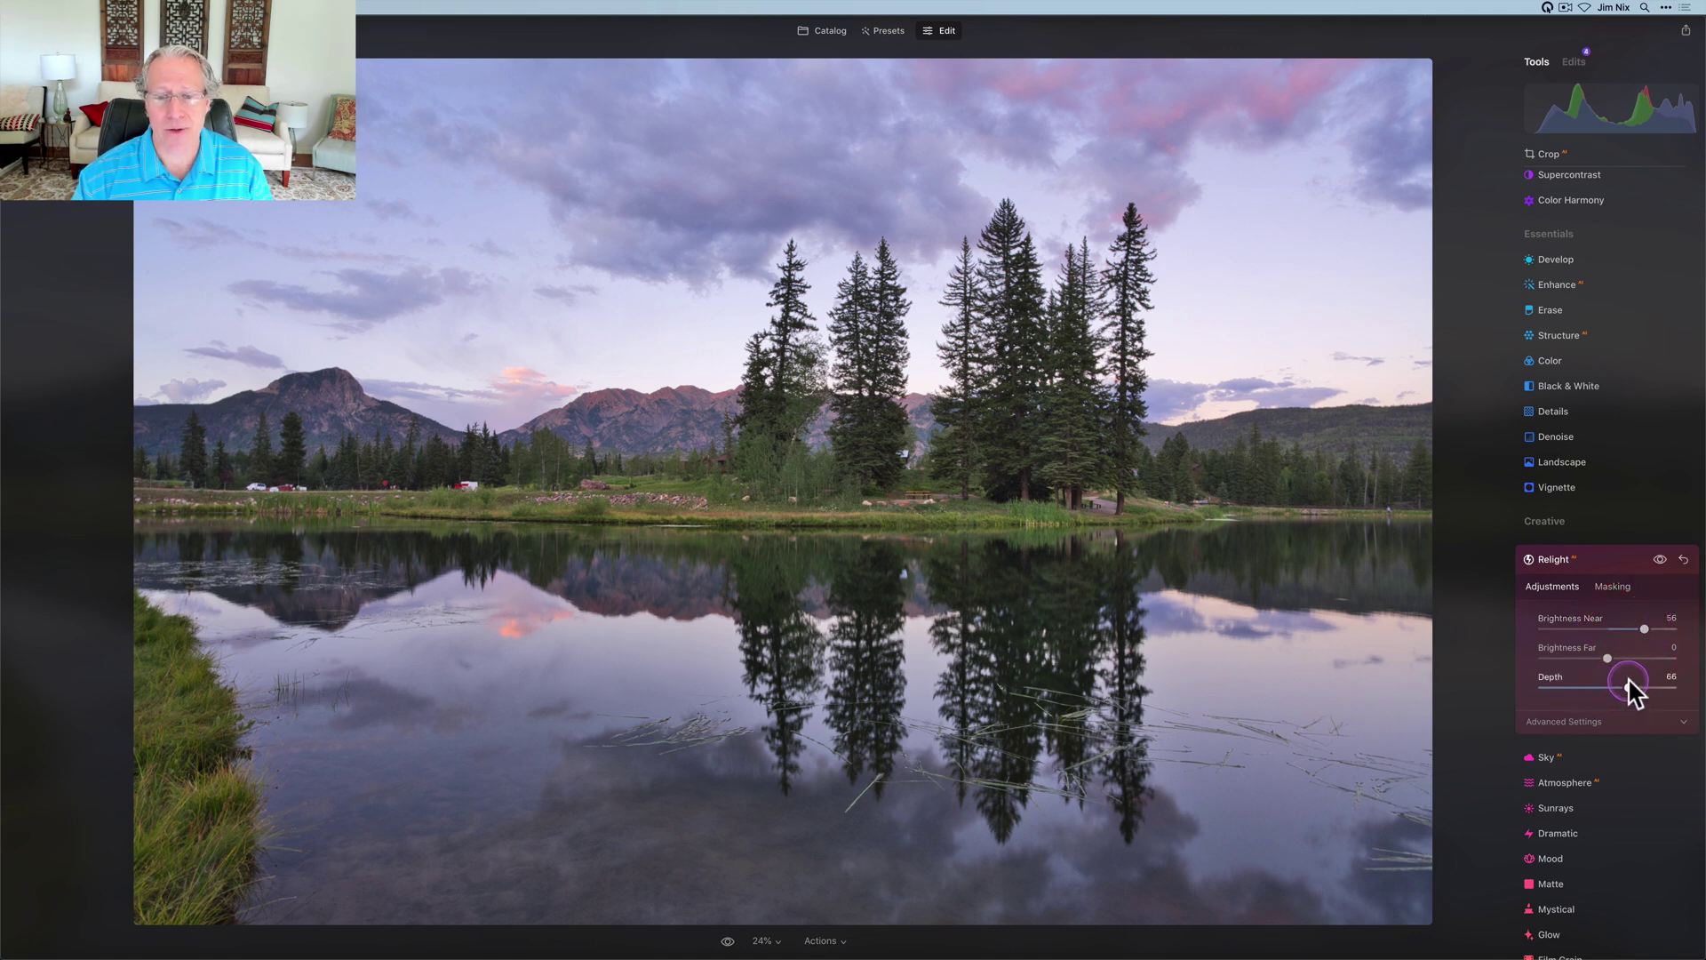
drag(1632, 686, 1679, 678)
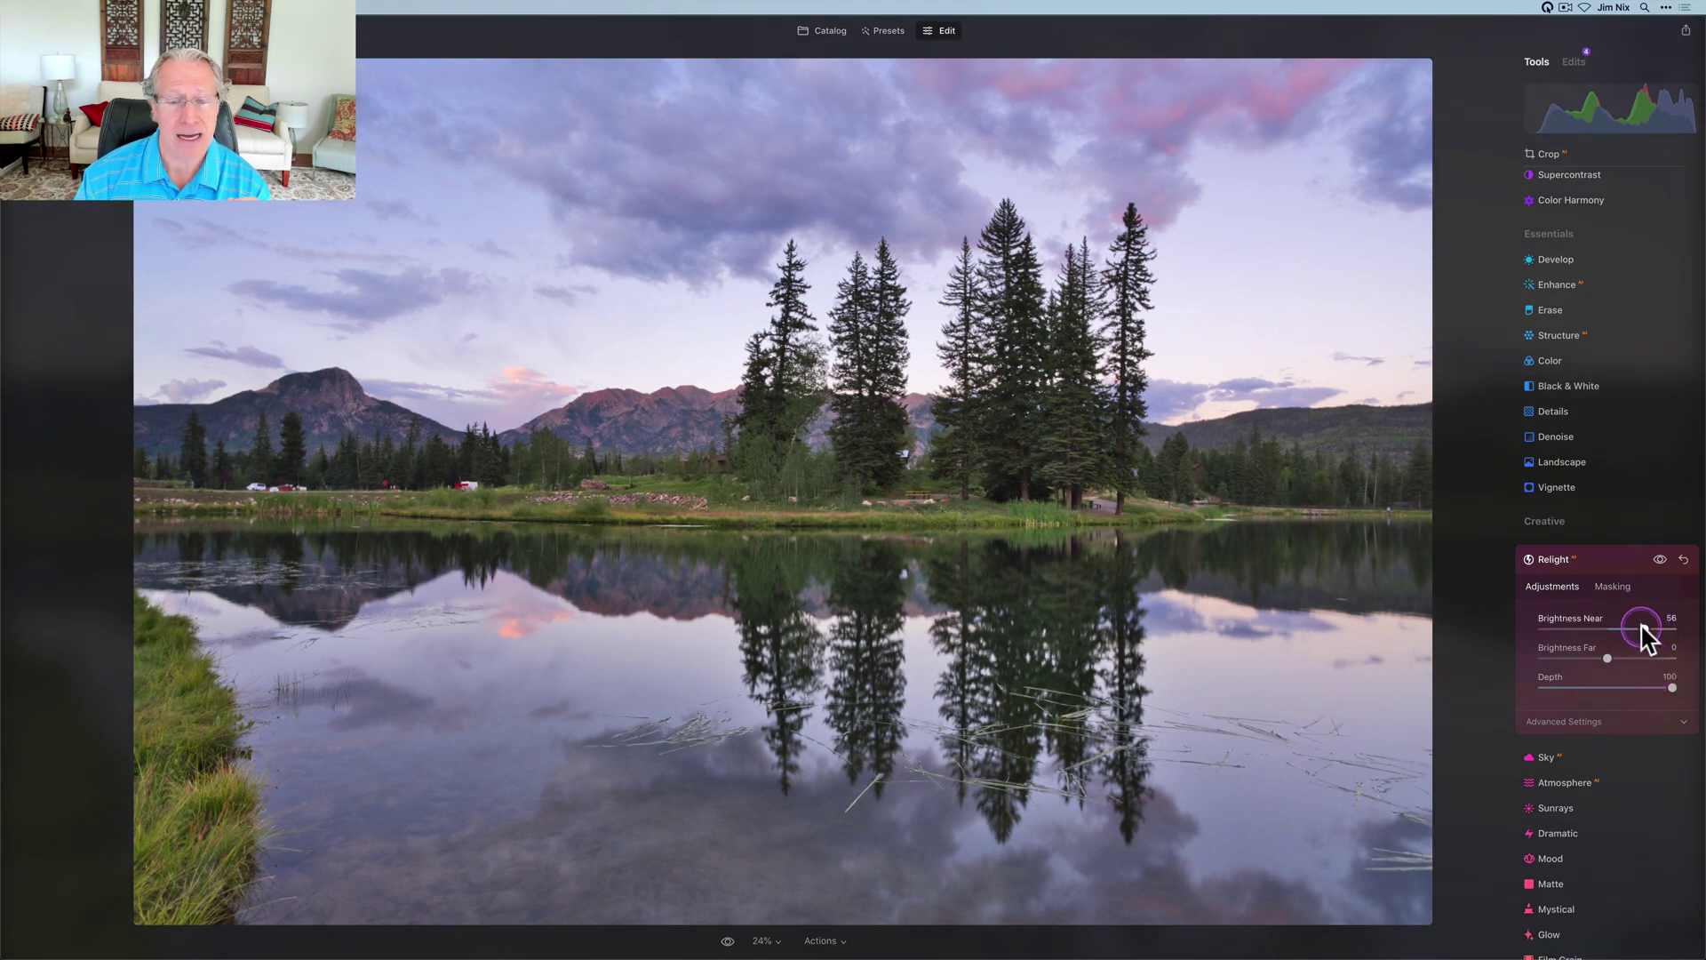
drag(1644, 636, 1632, 637)
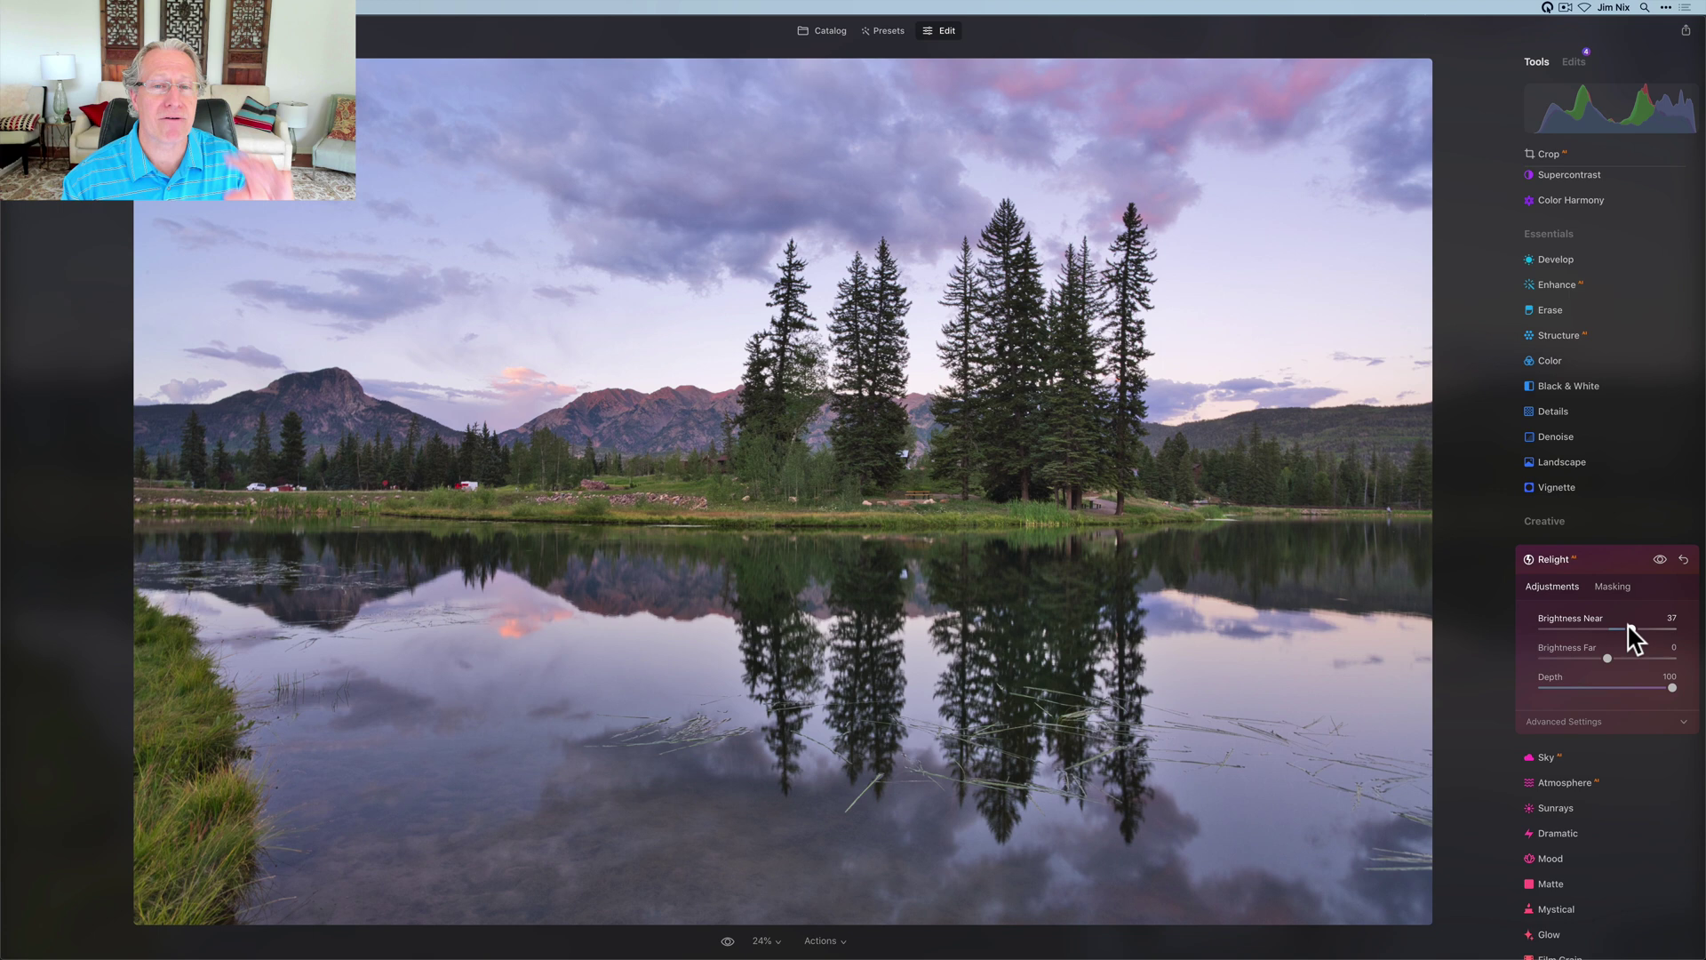
Lower Brightness Near to 26 while comparing Relight on and off, then collapse Relight.
click(1660, 560)
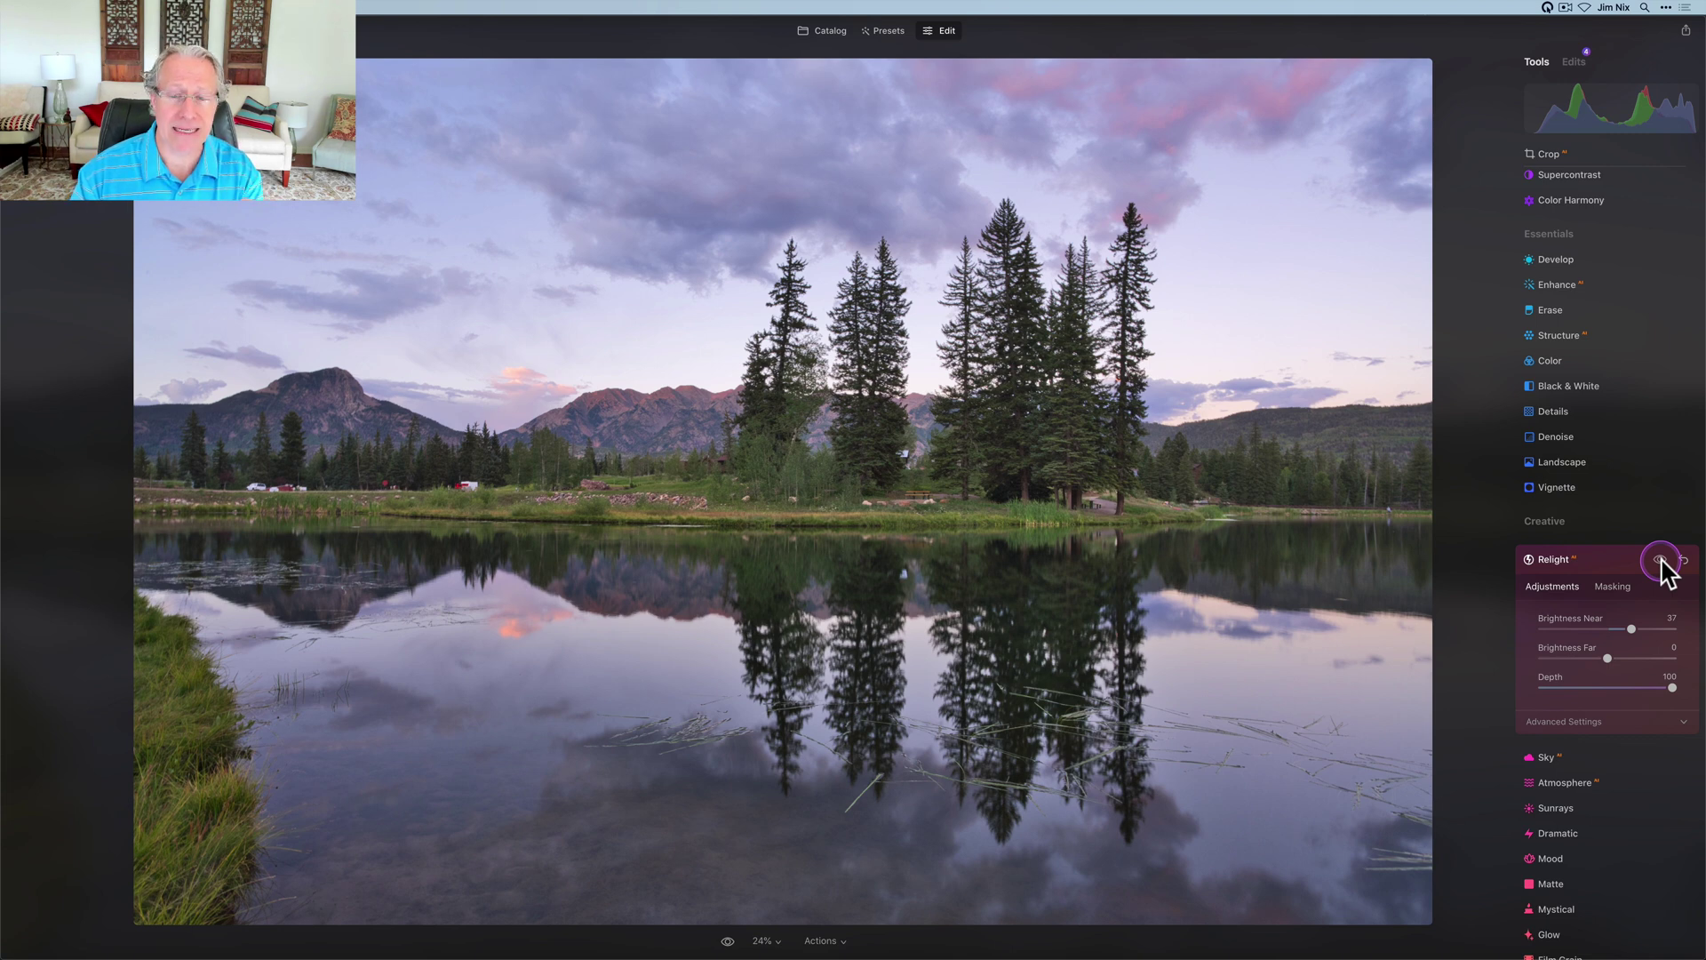
click(1659, 560)
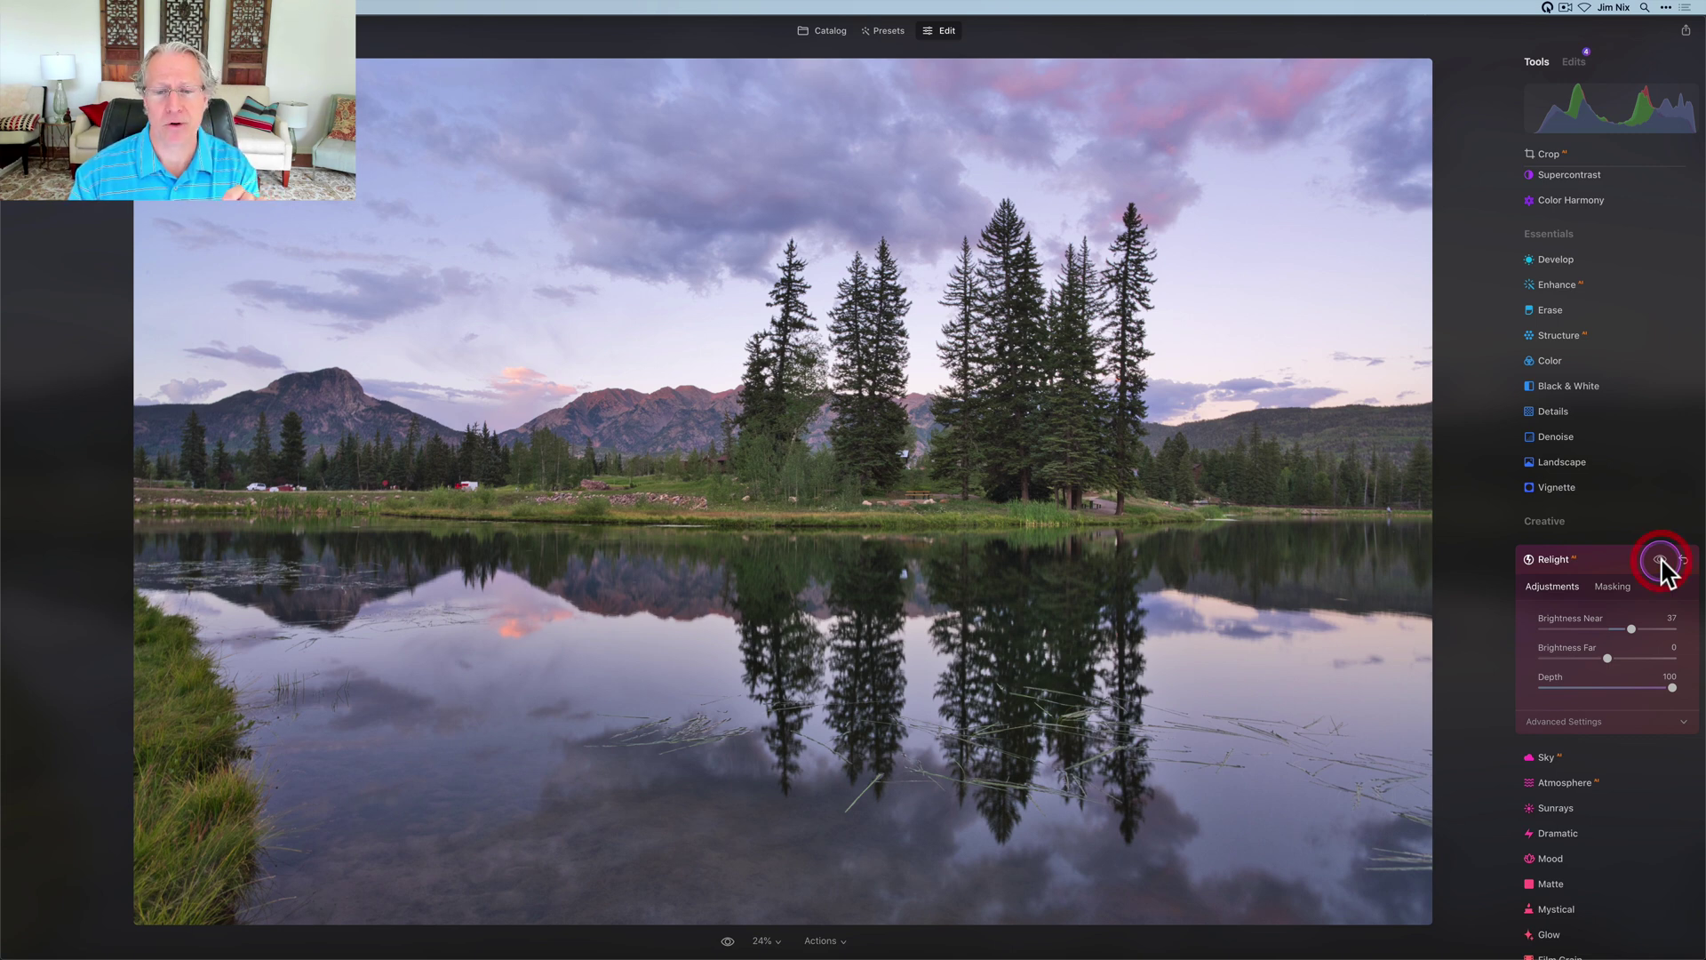
click(1631, 629)
drag(1631, 629, 1628, 629)
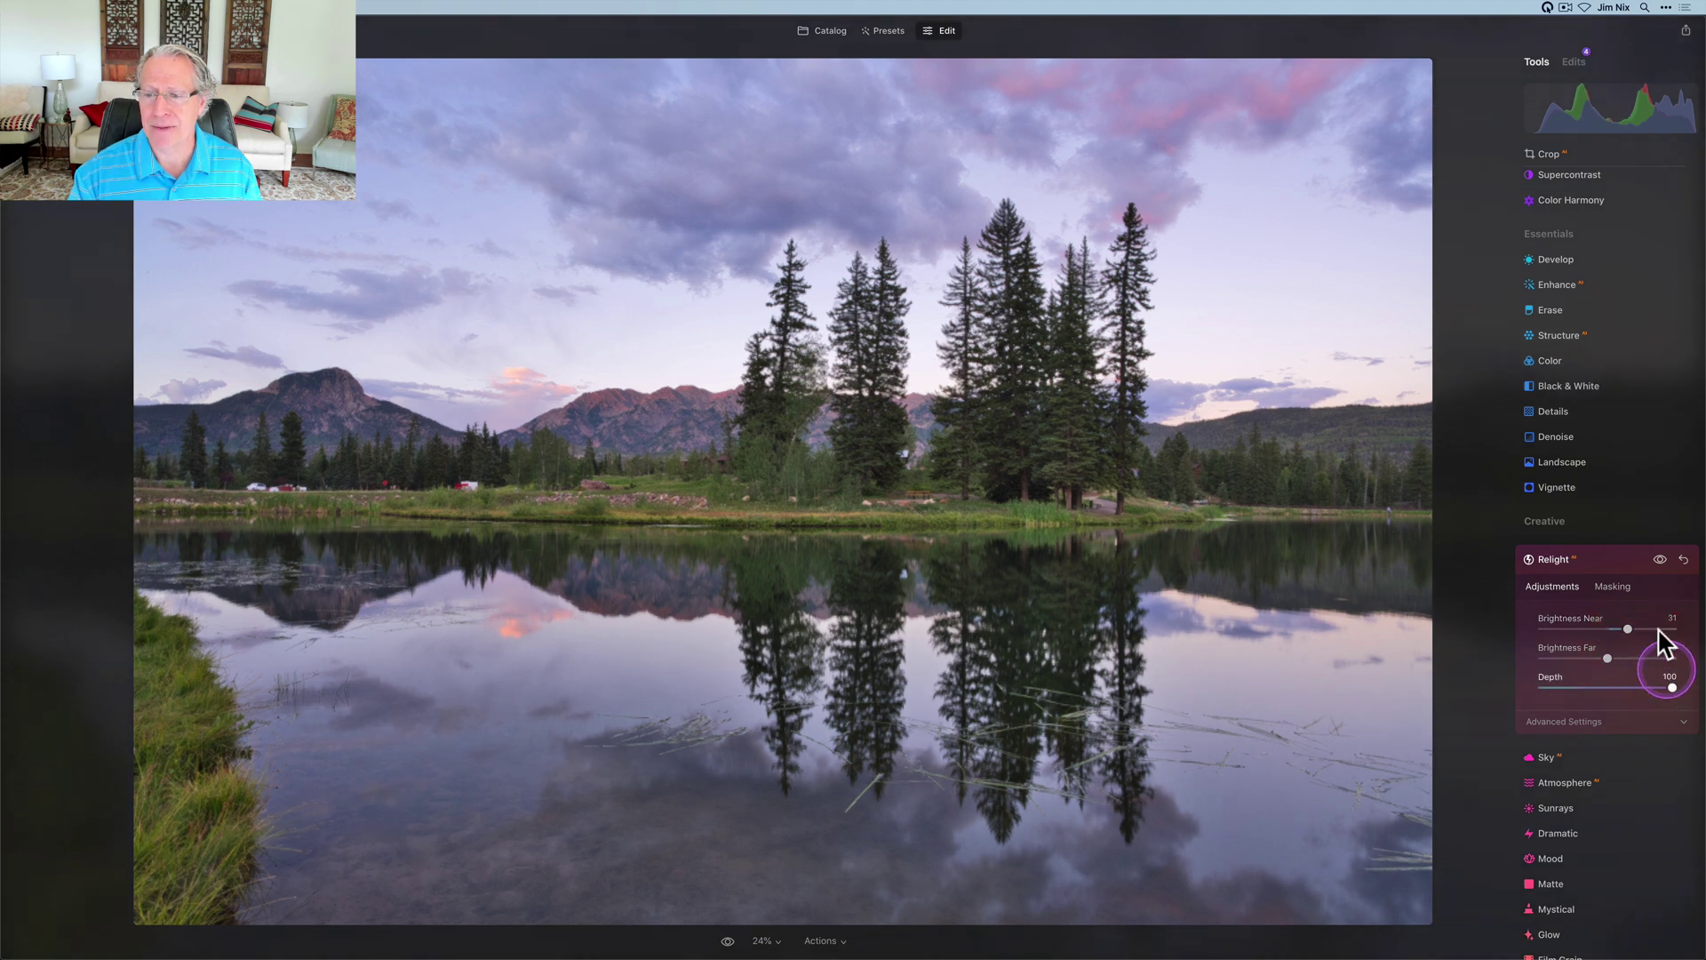
click(1659, 560)
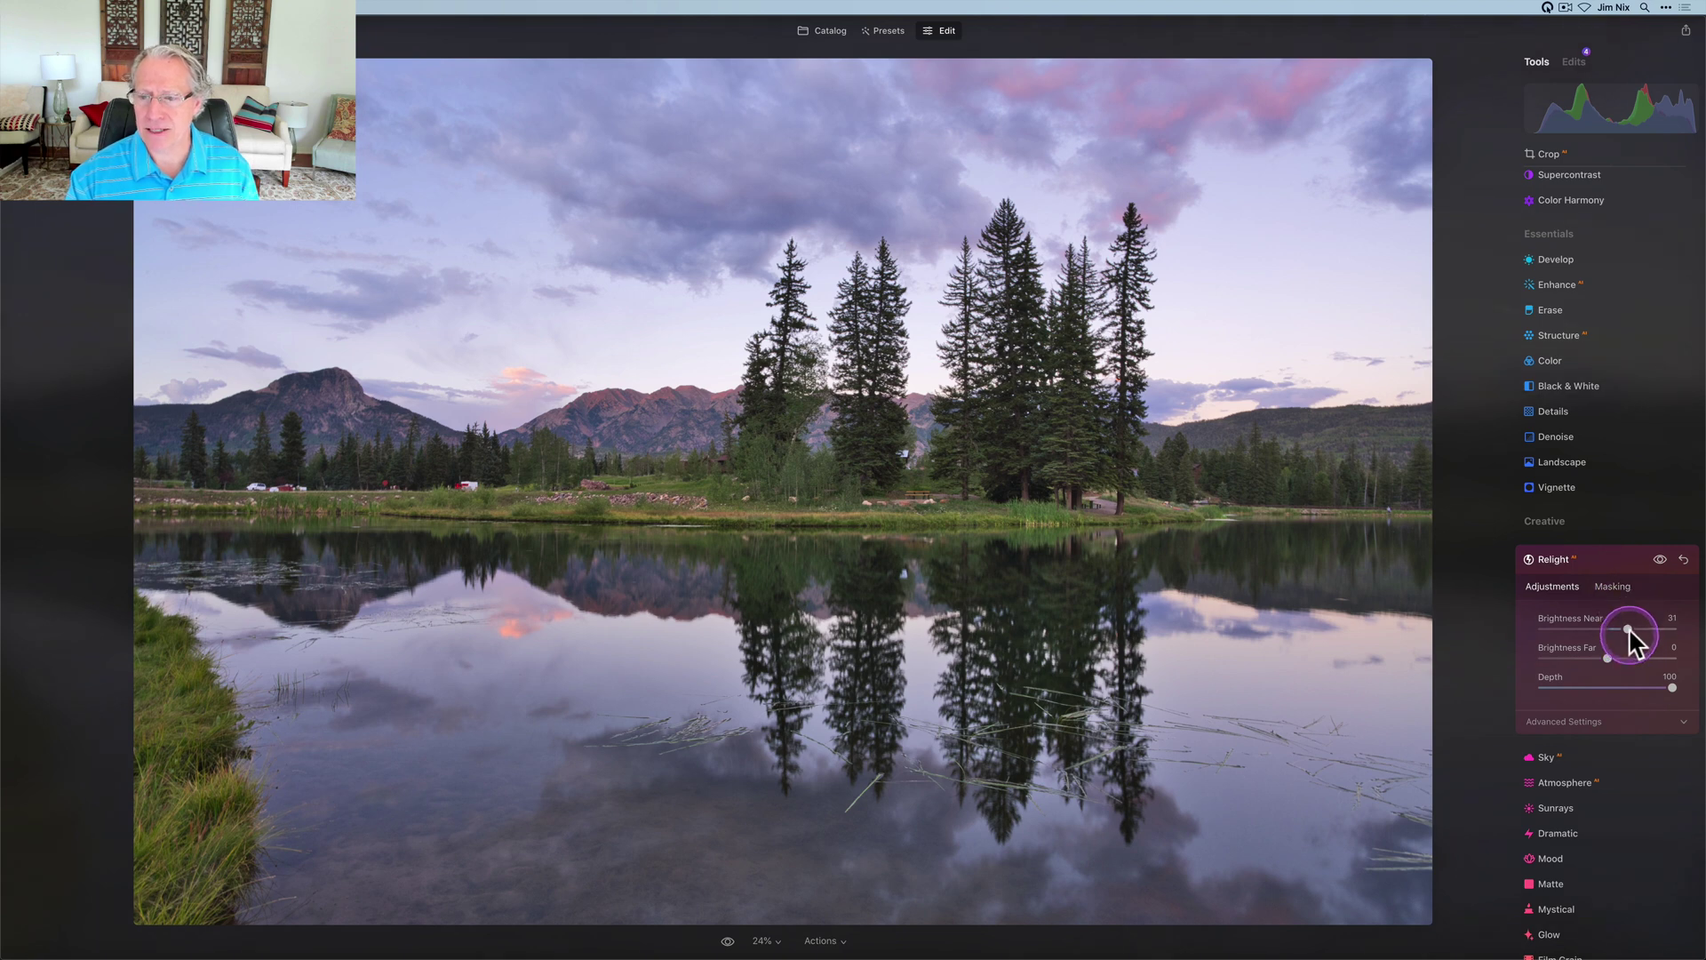
drag(1628, 628, 1624, 624)
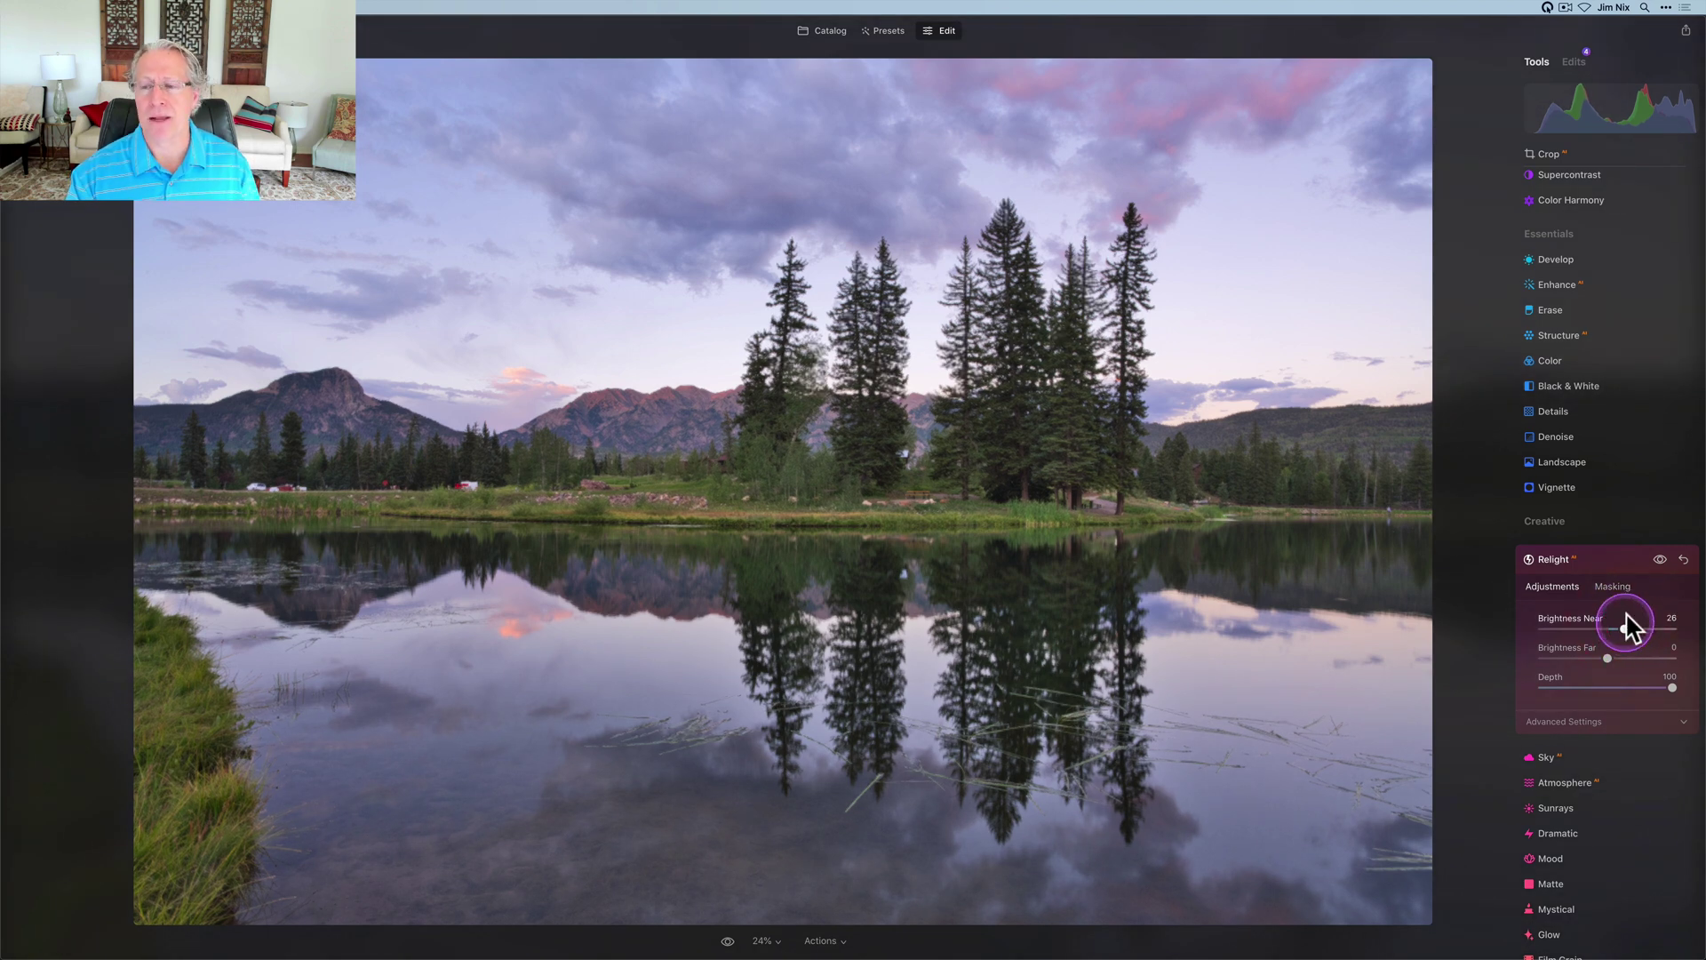
click(1660, 560)
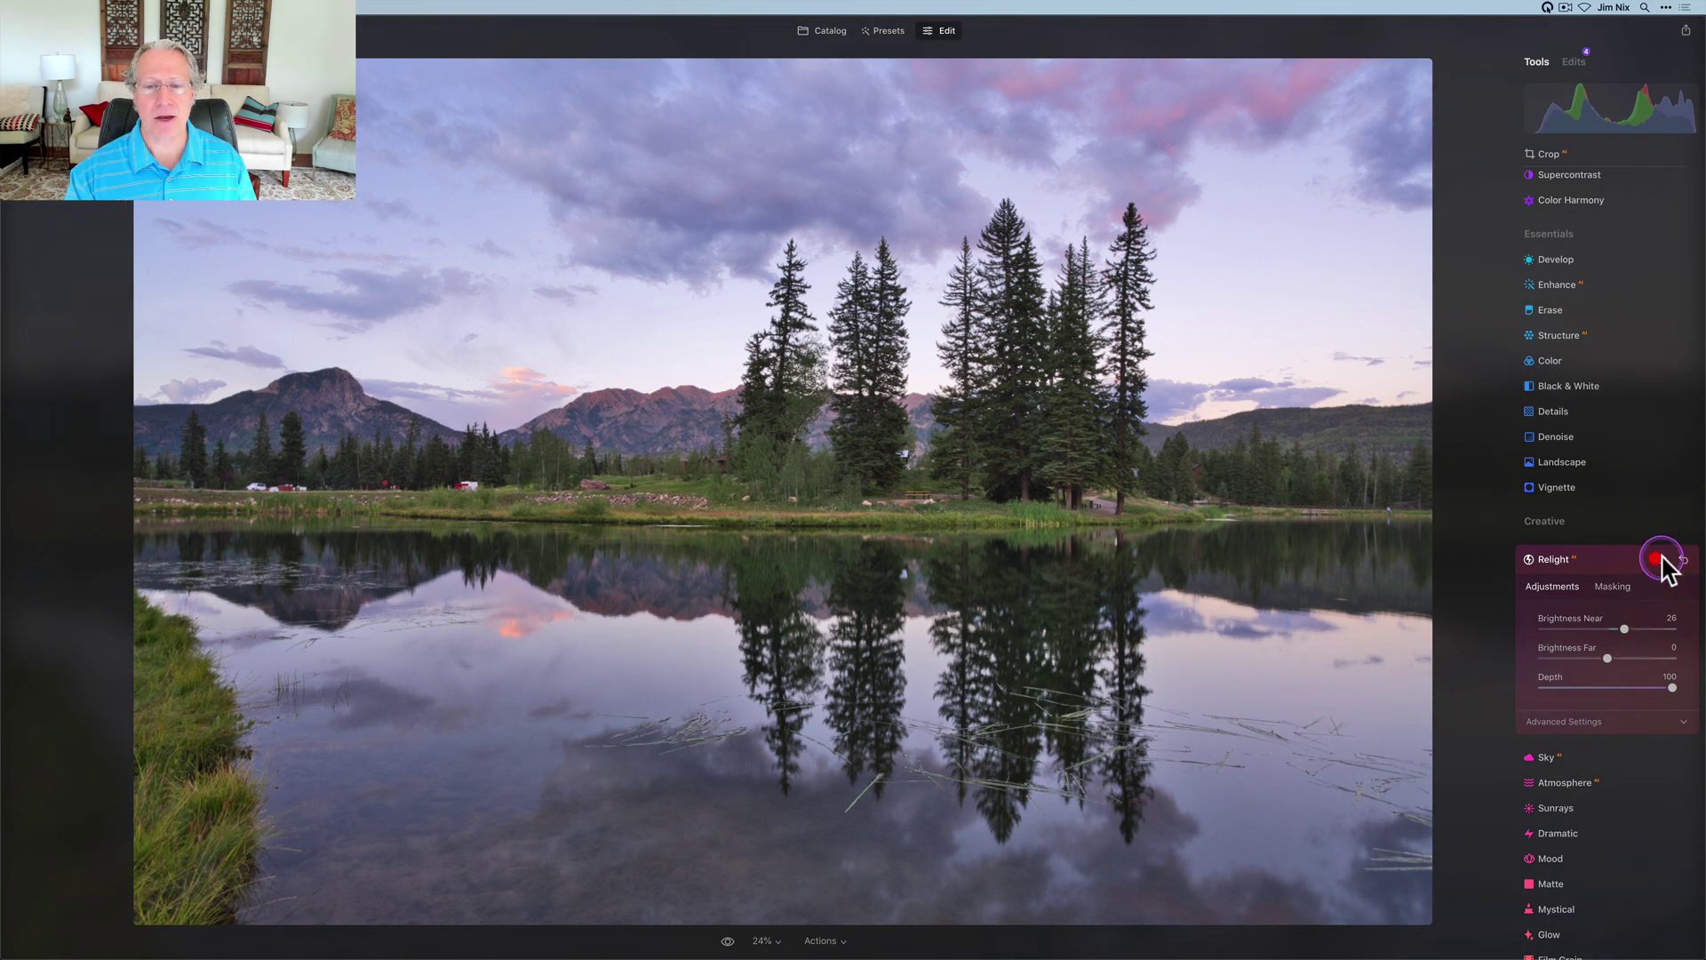
click(1593, 569)
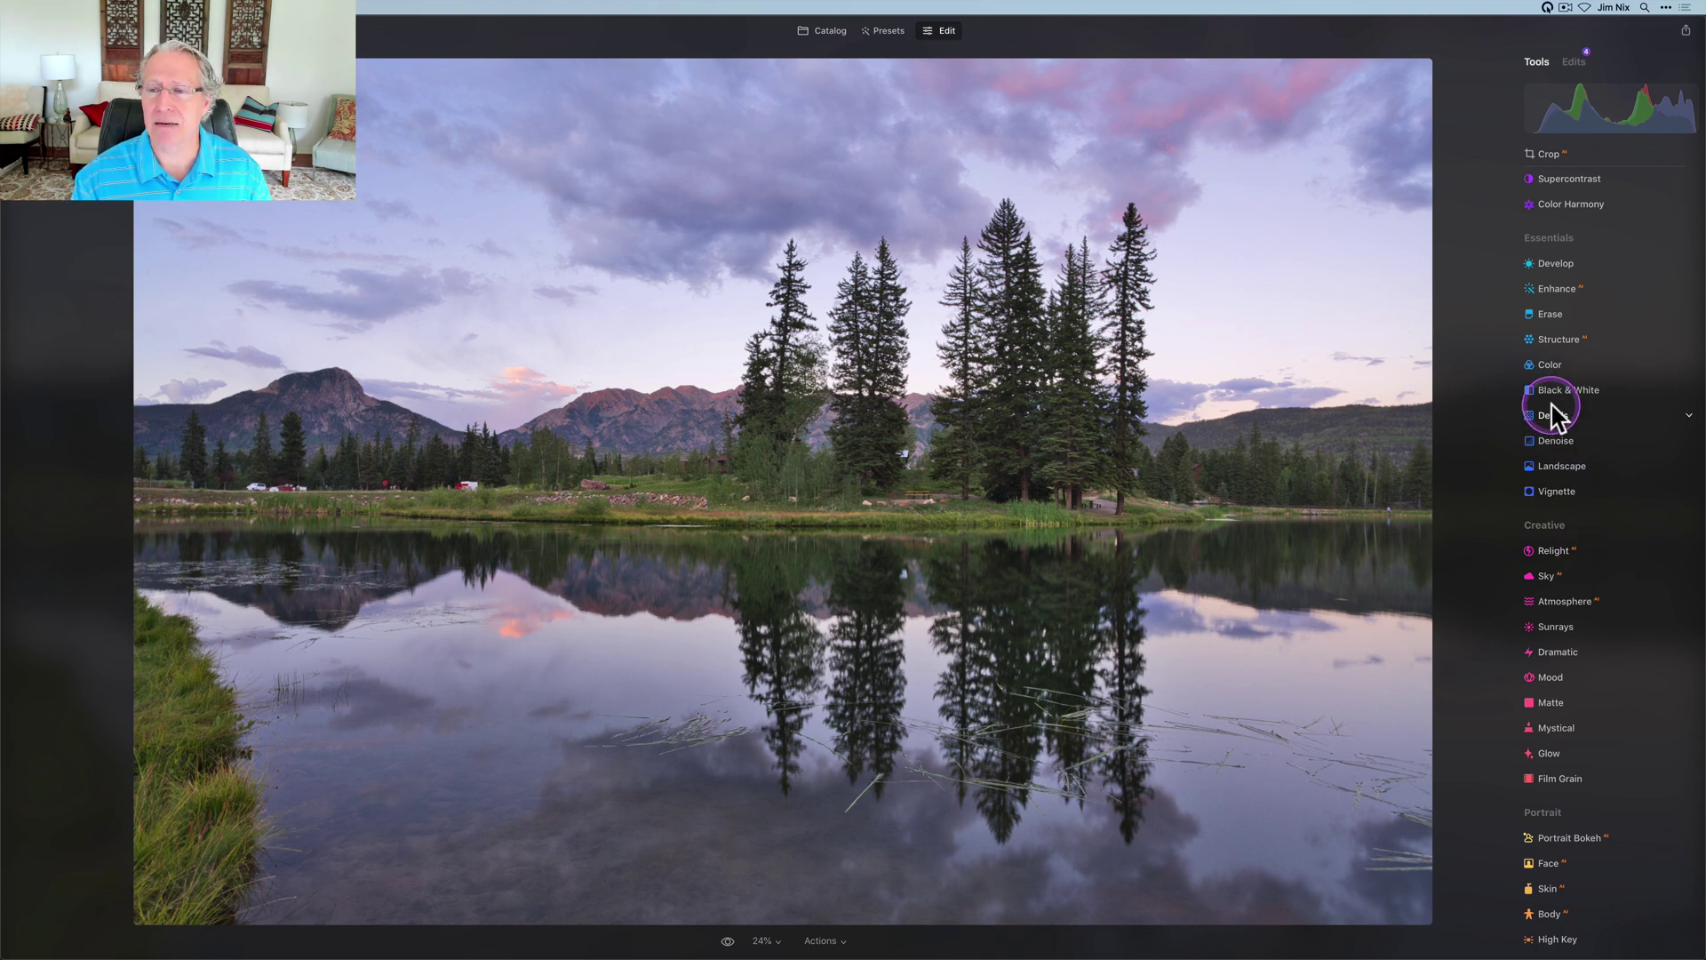
Open Structure, try Amount 20 and stronger values, then settle the Amount at 24.
click(1569, 343)
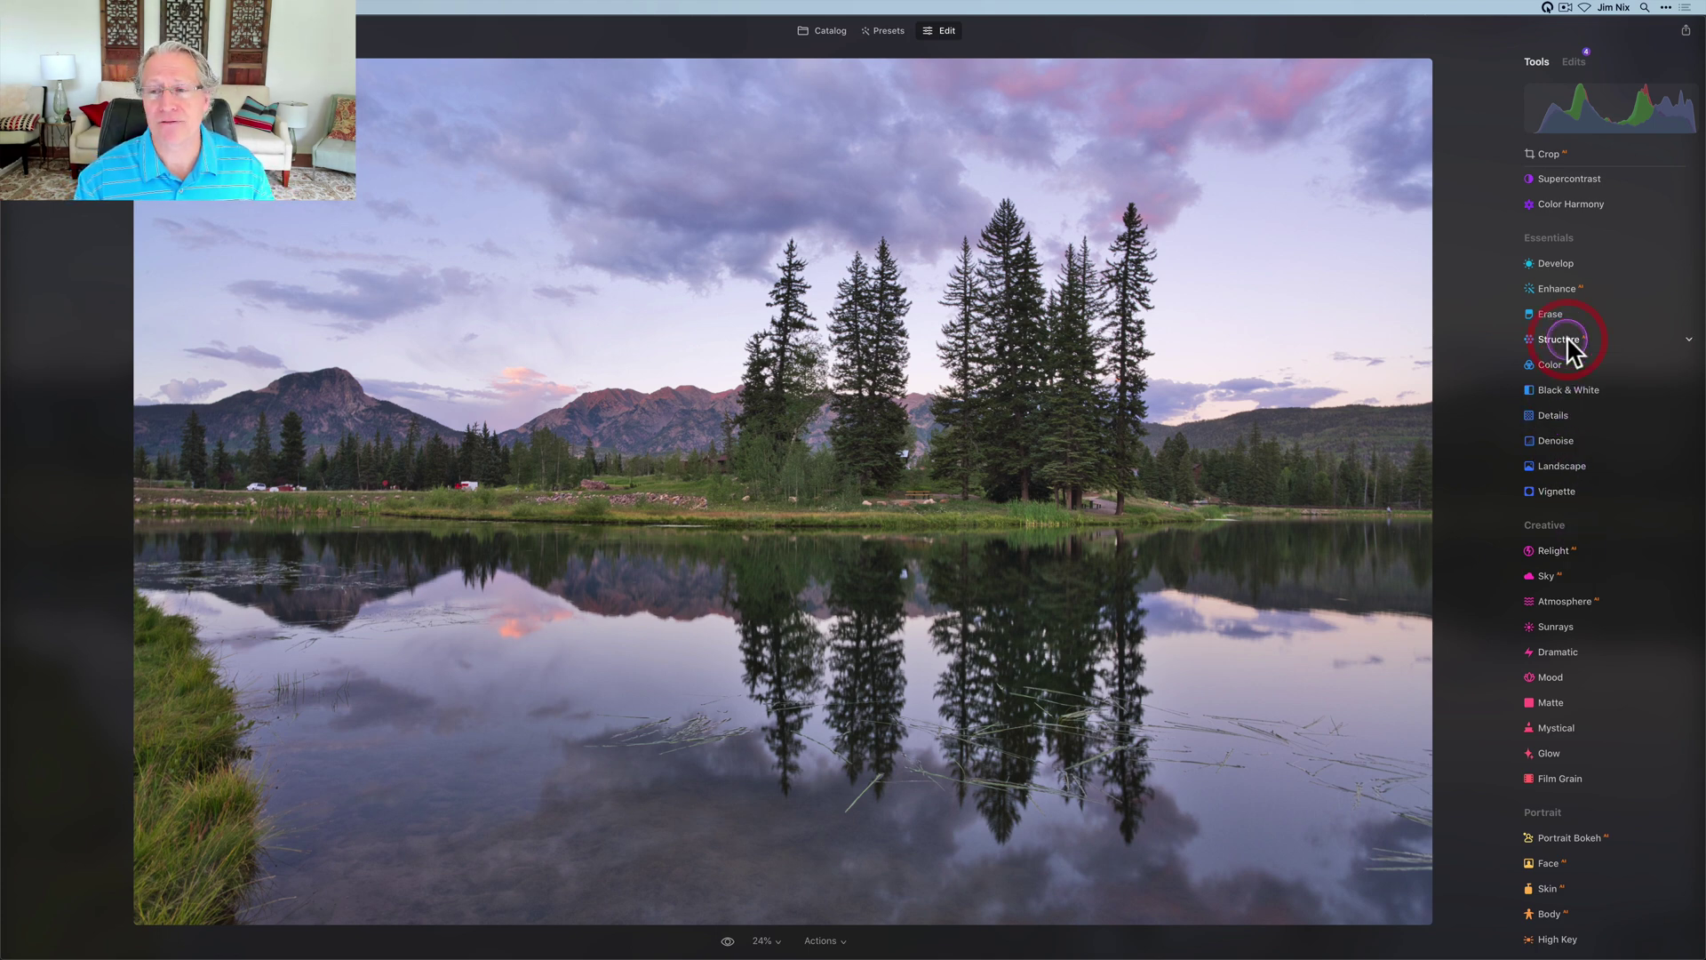
drag(1606, 417, 1627, 420)
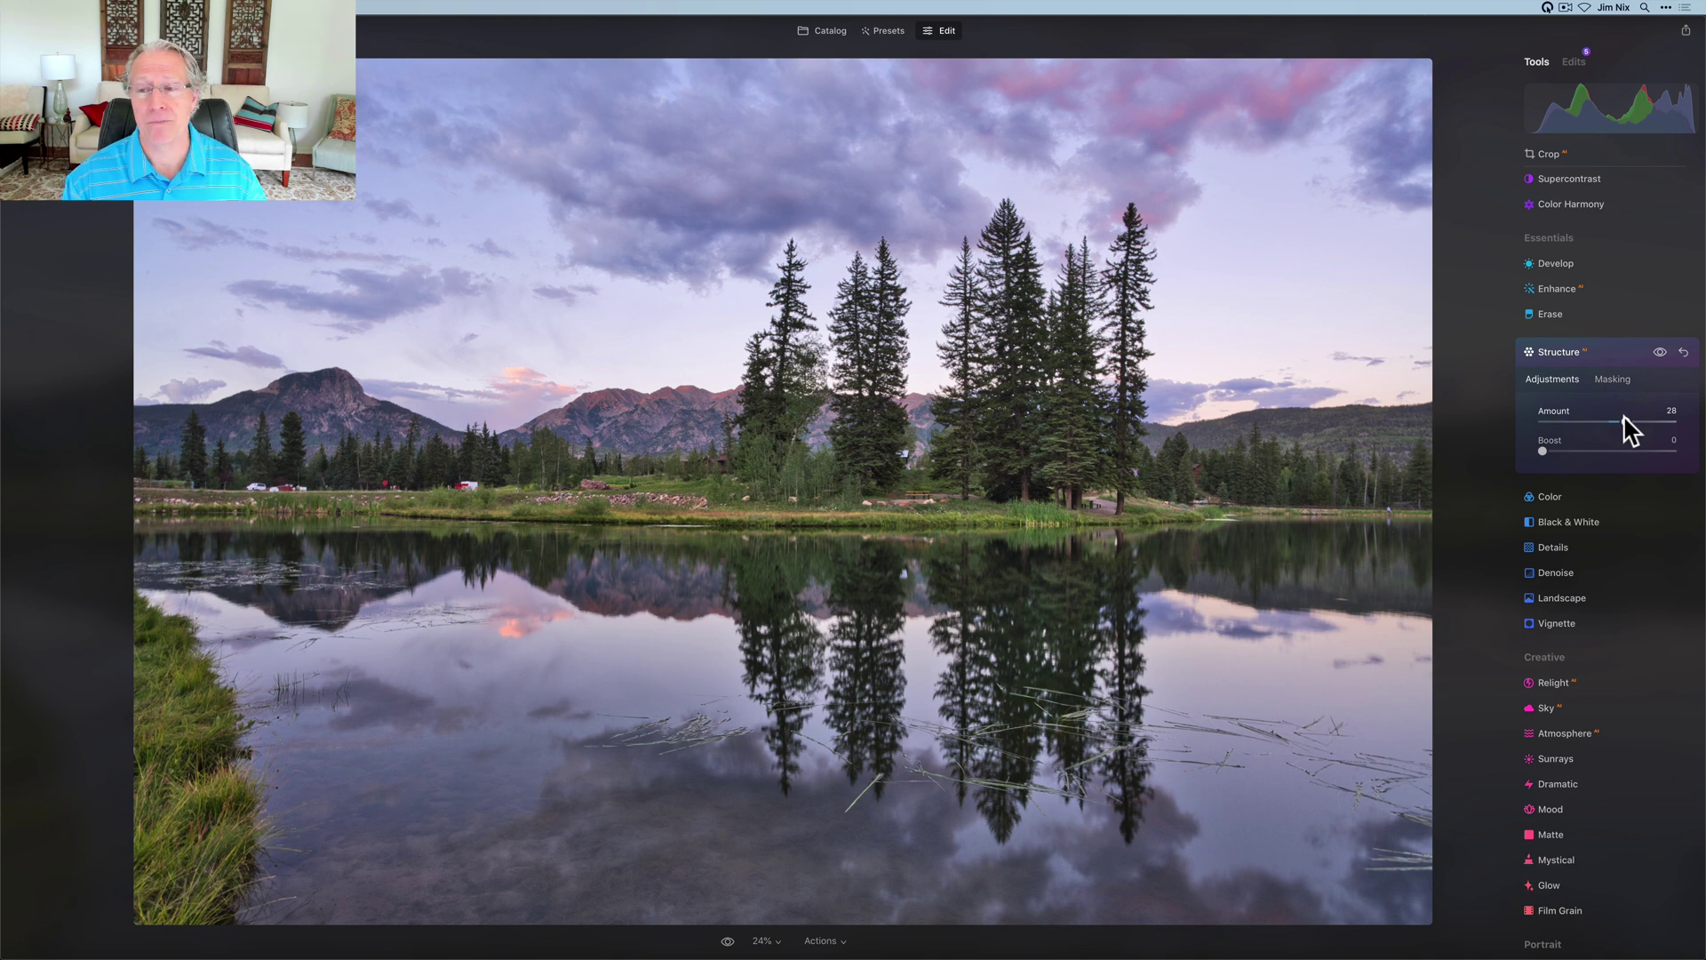
click(1626, 420)
mouse_move(1627, 420)
mouse_down()
mouse_move(1660, 420)
mouse_move(1628, 421)
mouse_up()
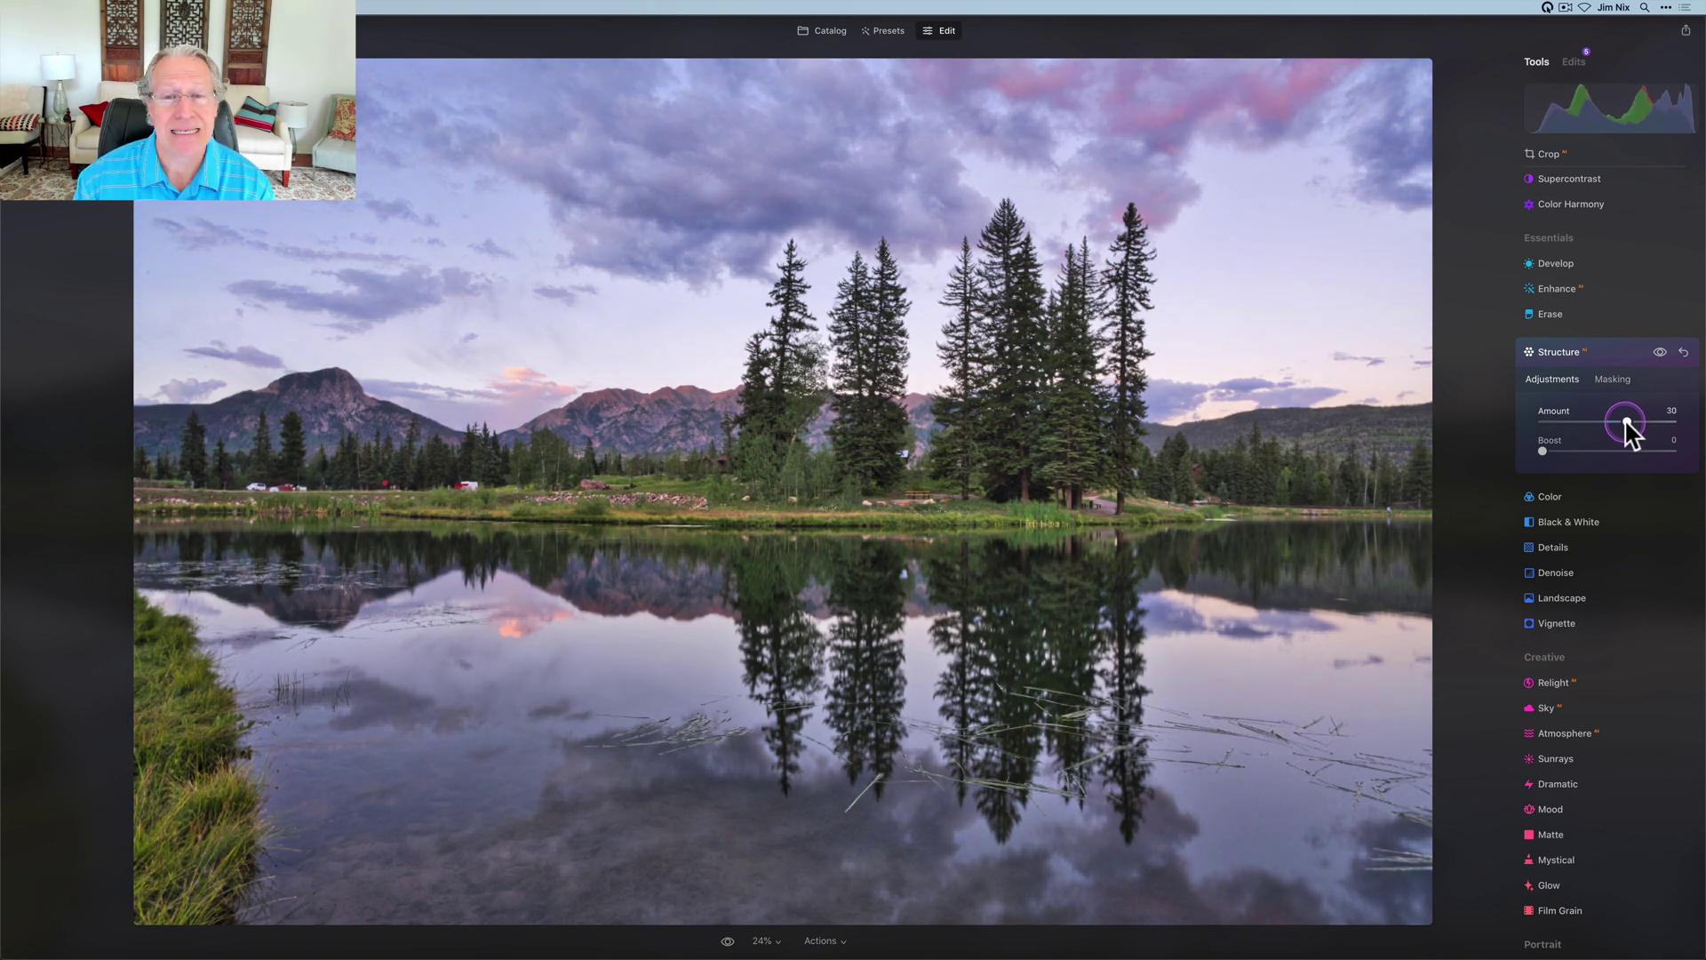
drag(1628, 421, 1627, 421)
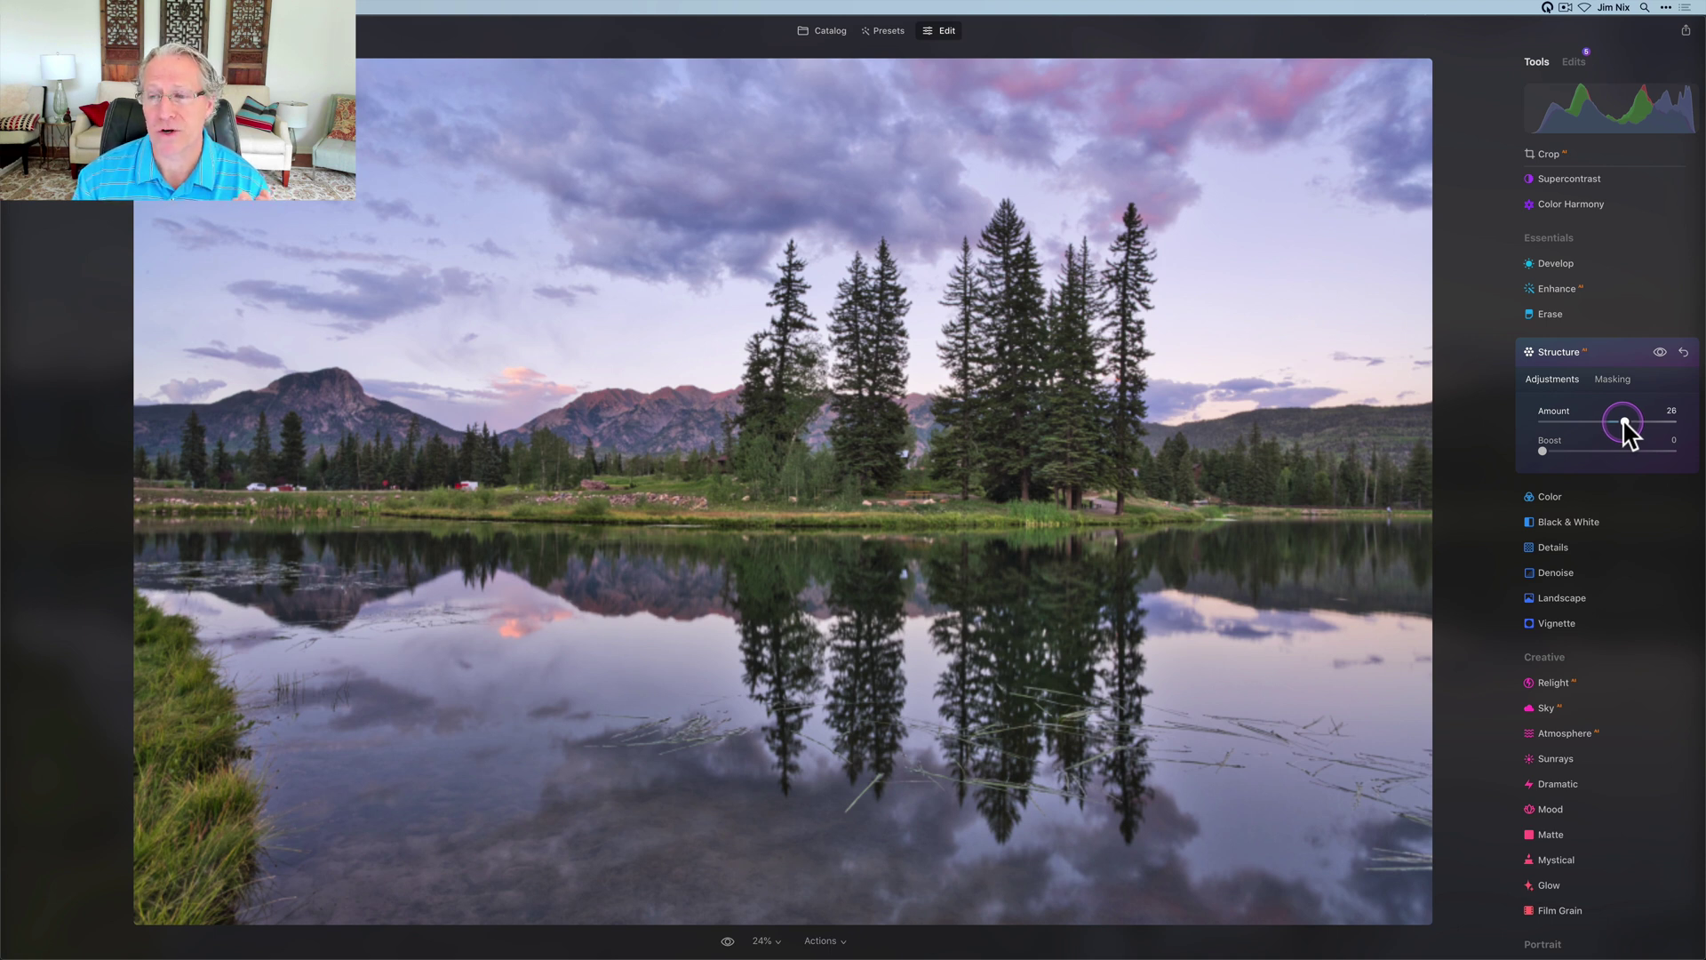
drag(1625, 423, 1623, 421)
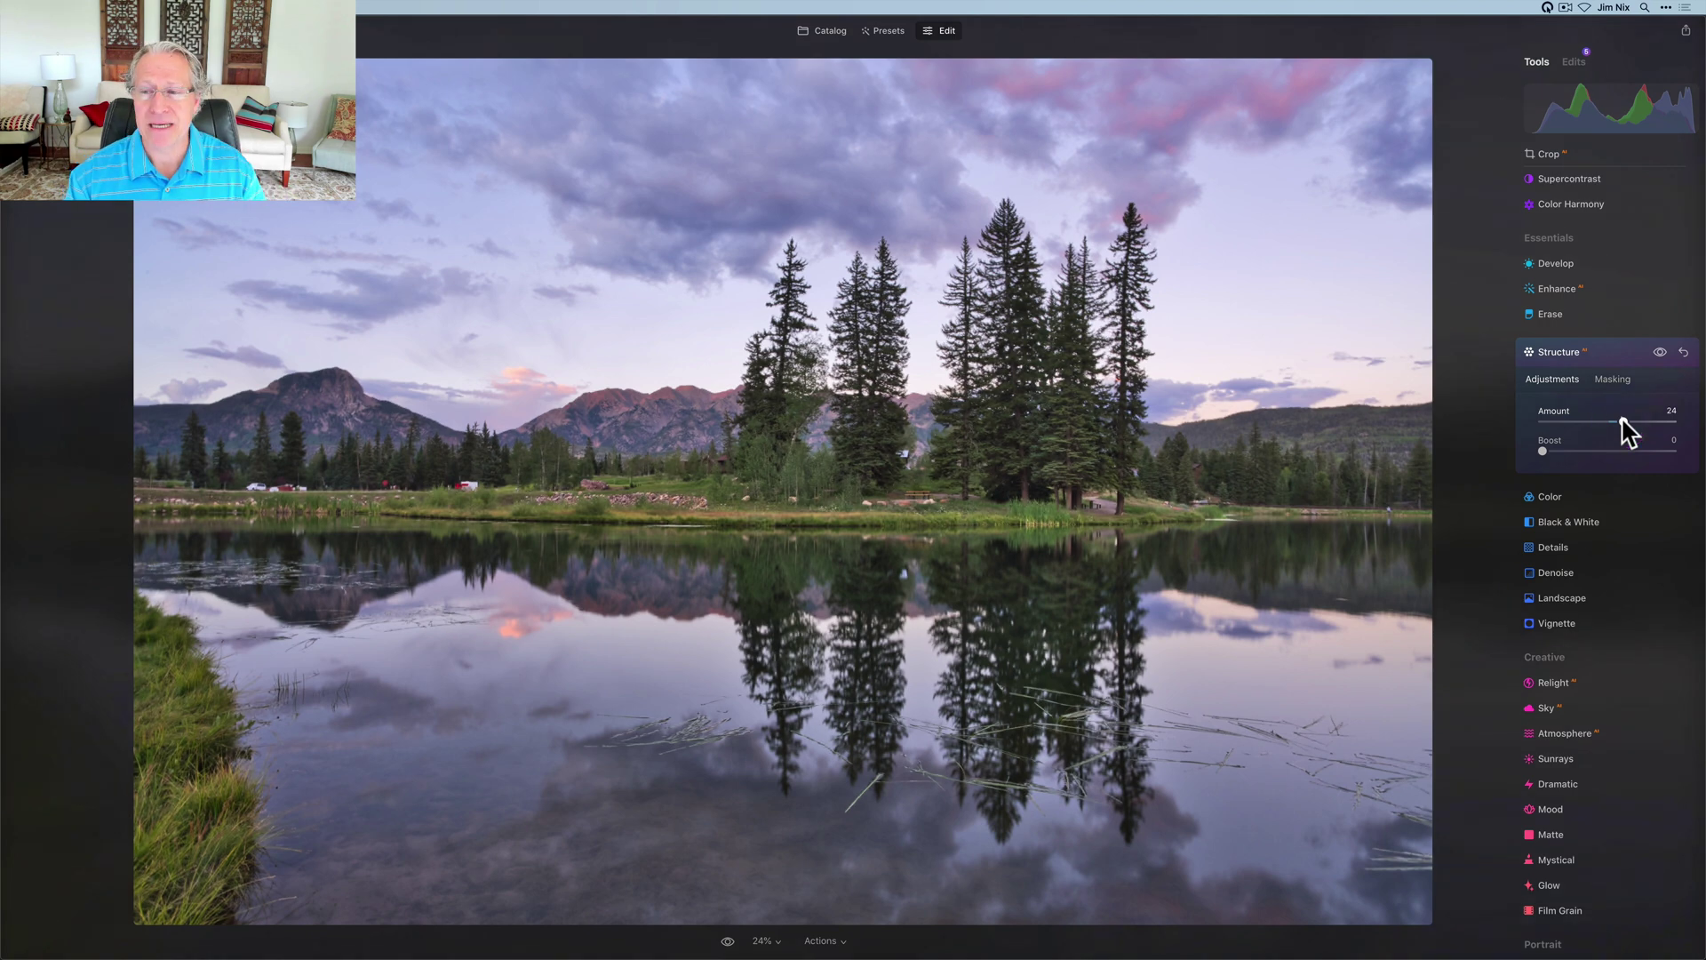
Create a Mask AI selection of Mountains, Natural Ground and Flora for Structure.
click(1616, 379)
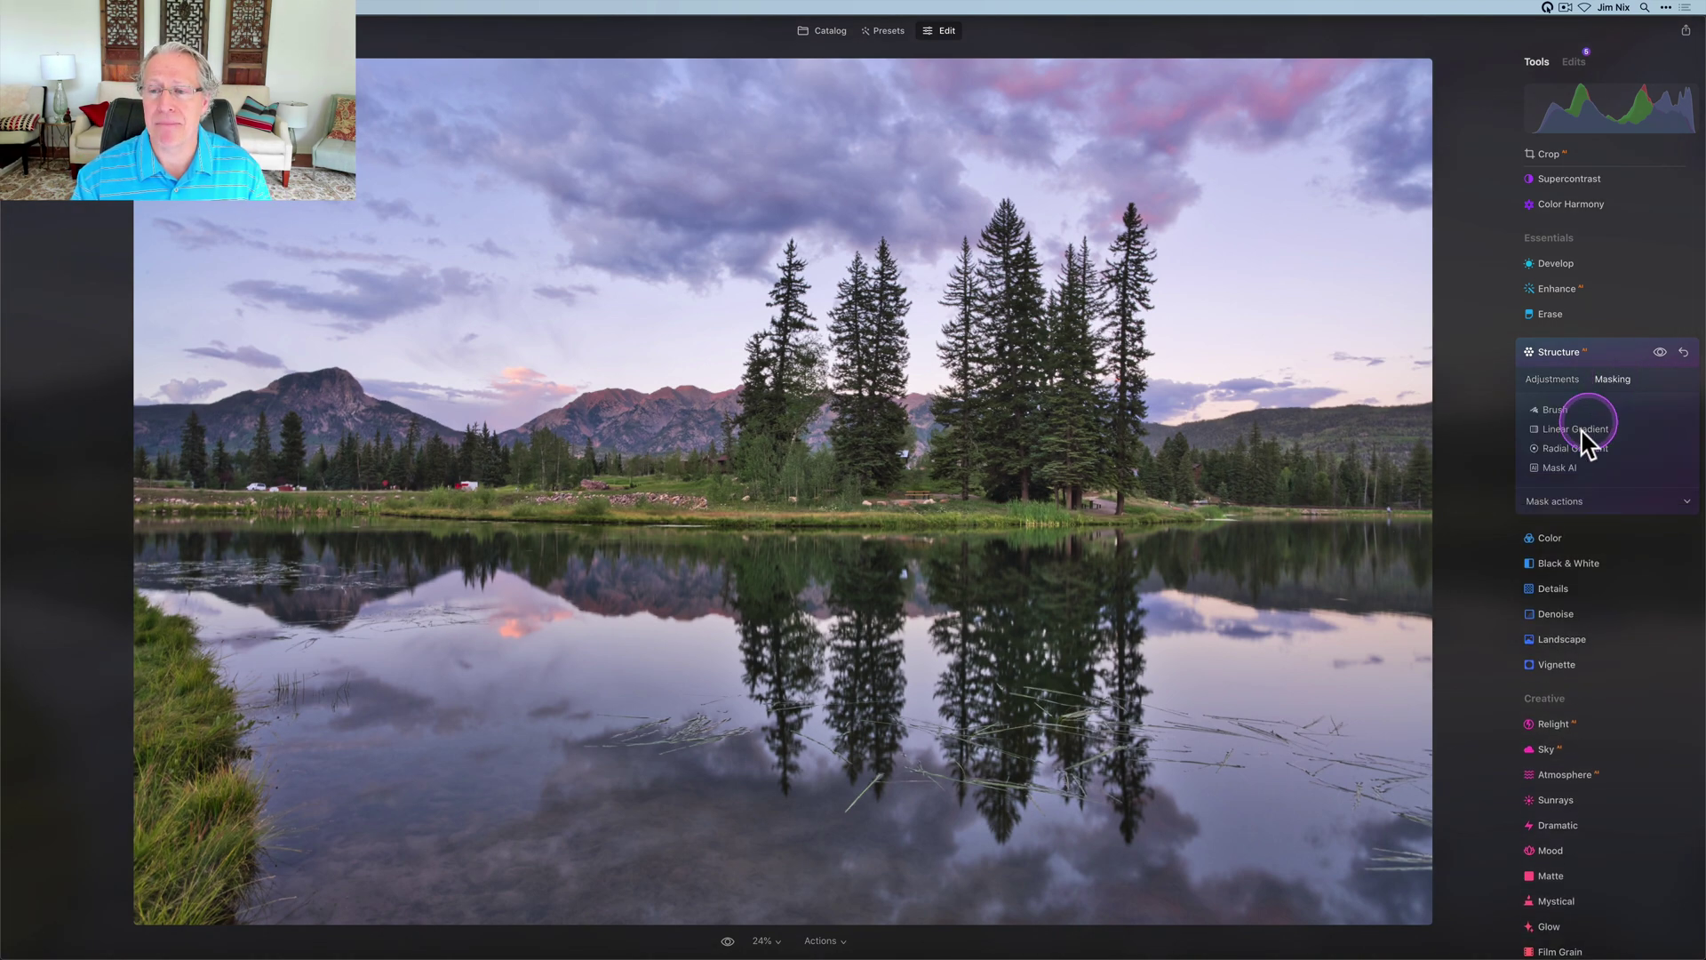
click(1561, 467)
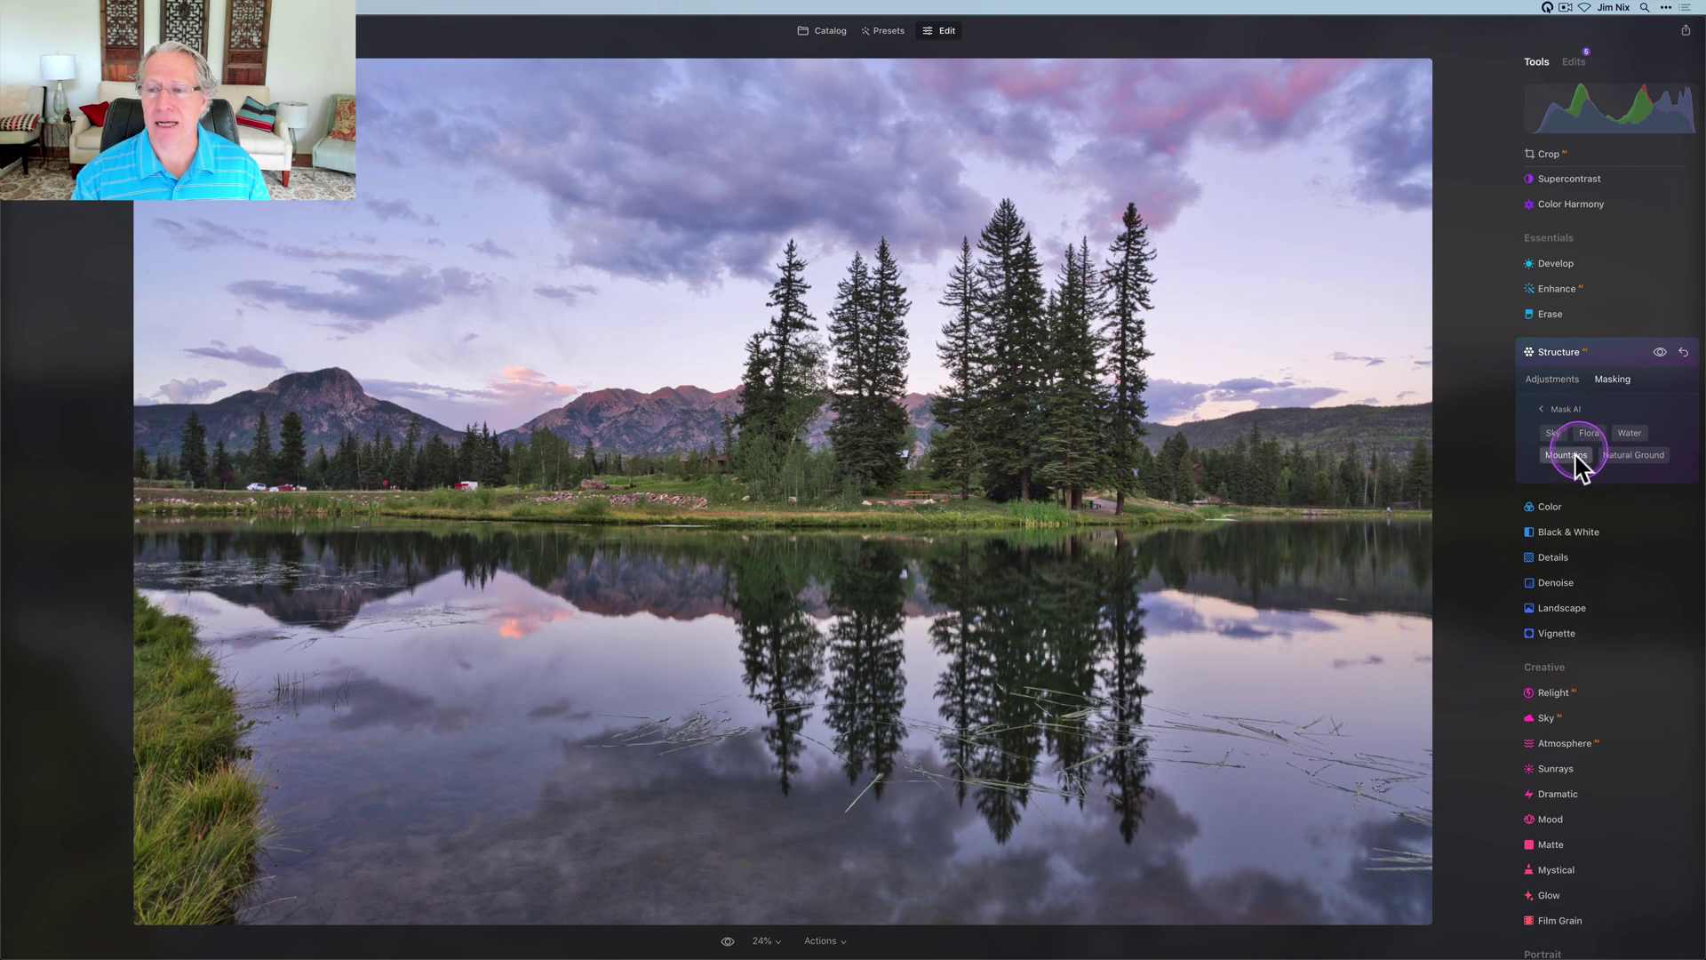
click(1570, 455)
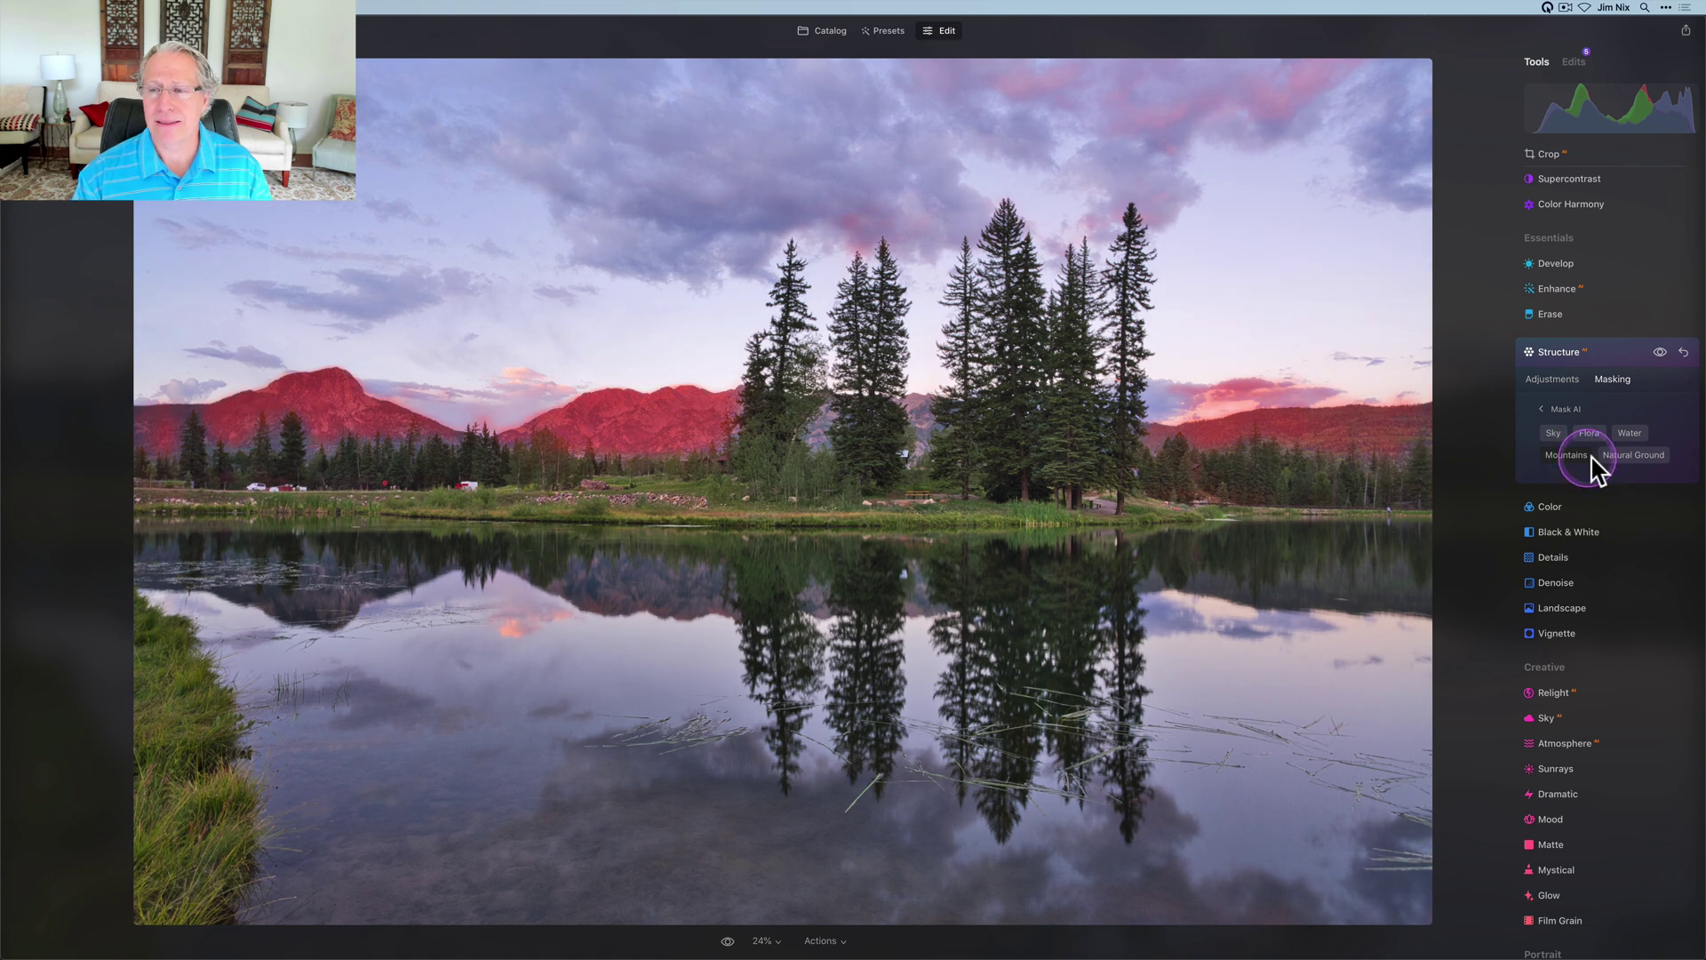
click(1618, 455)
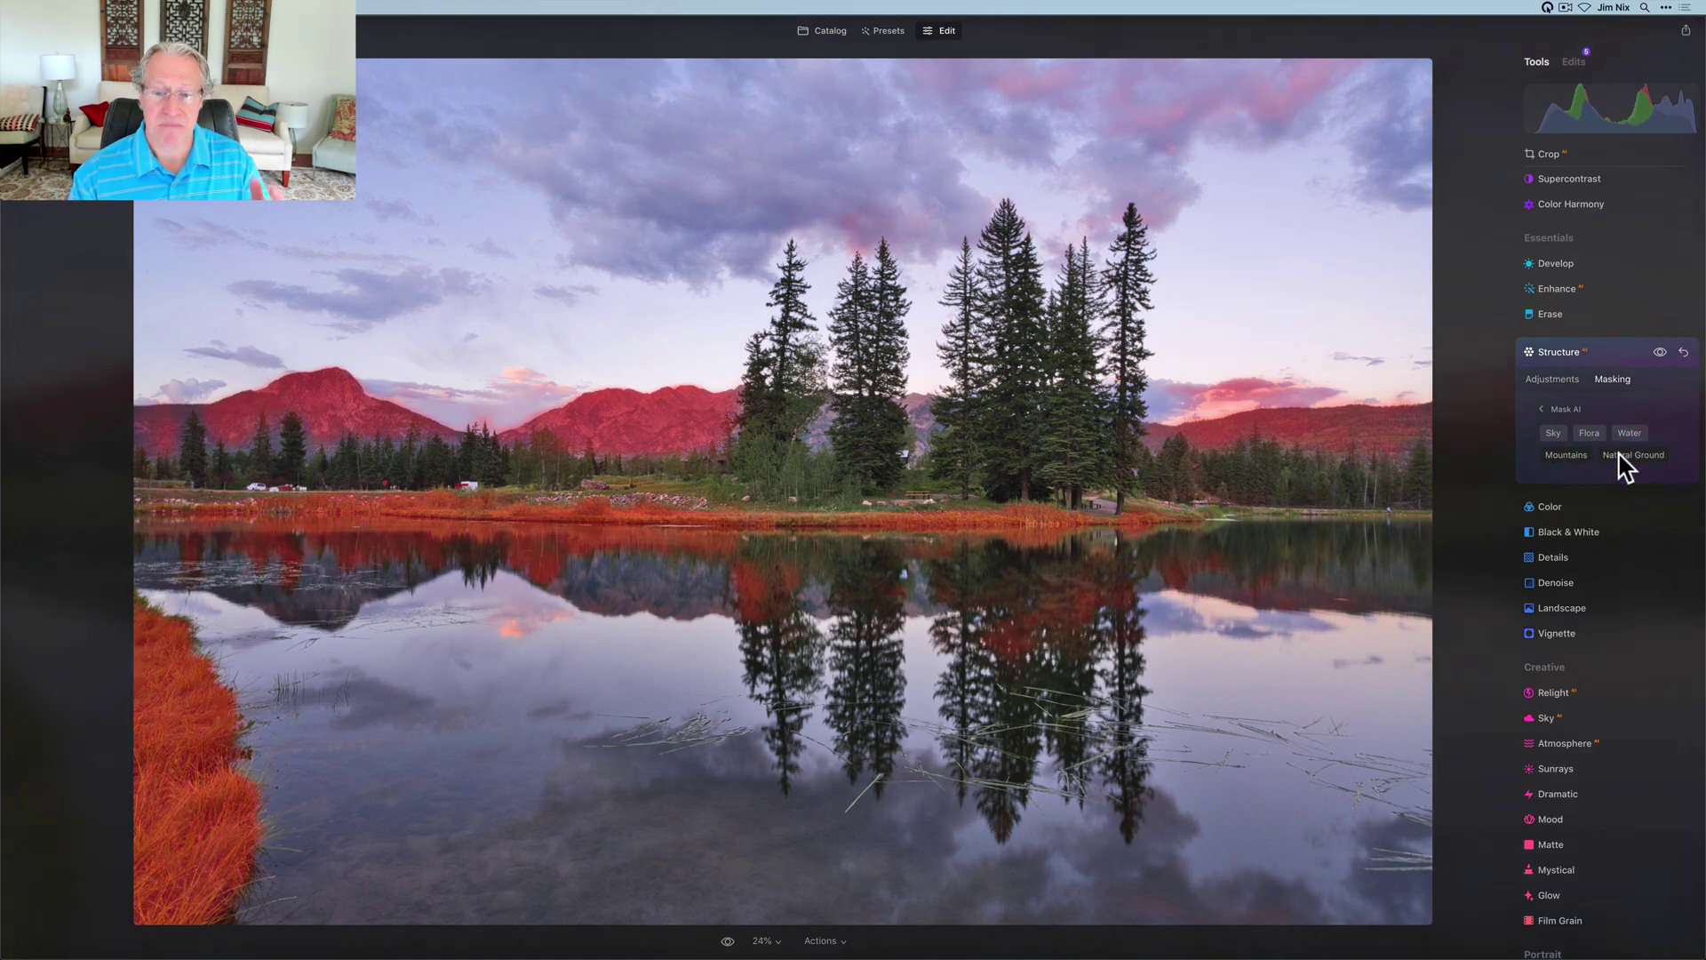
click(1595, 434)
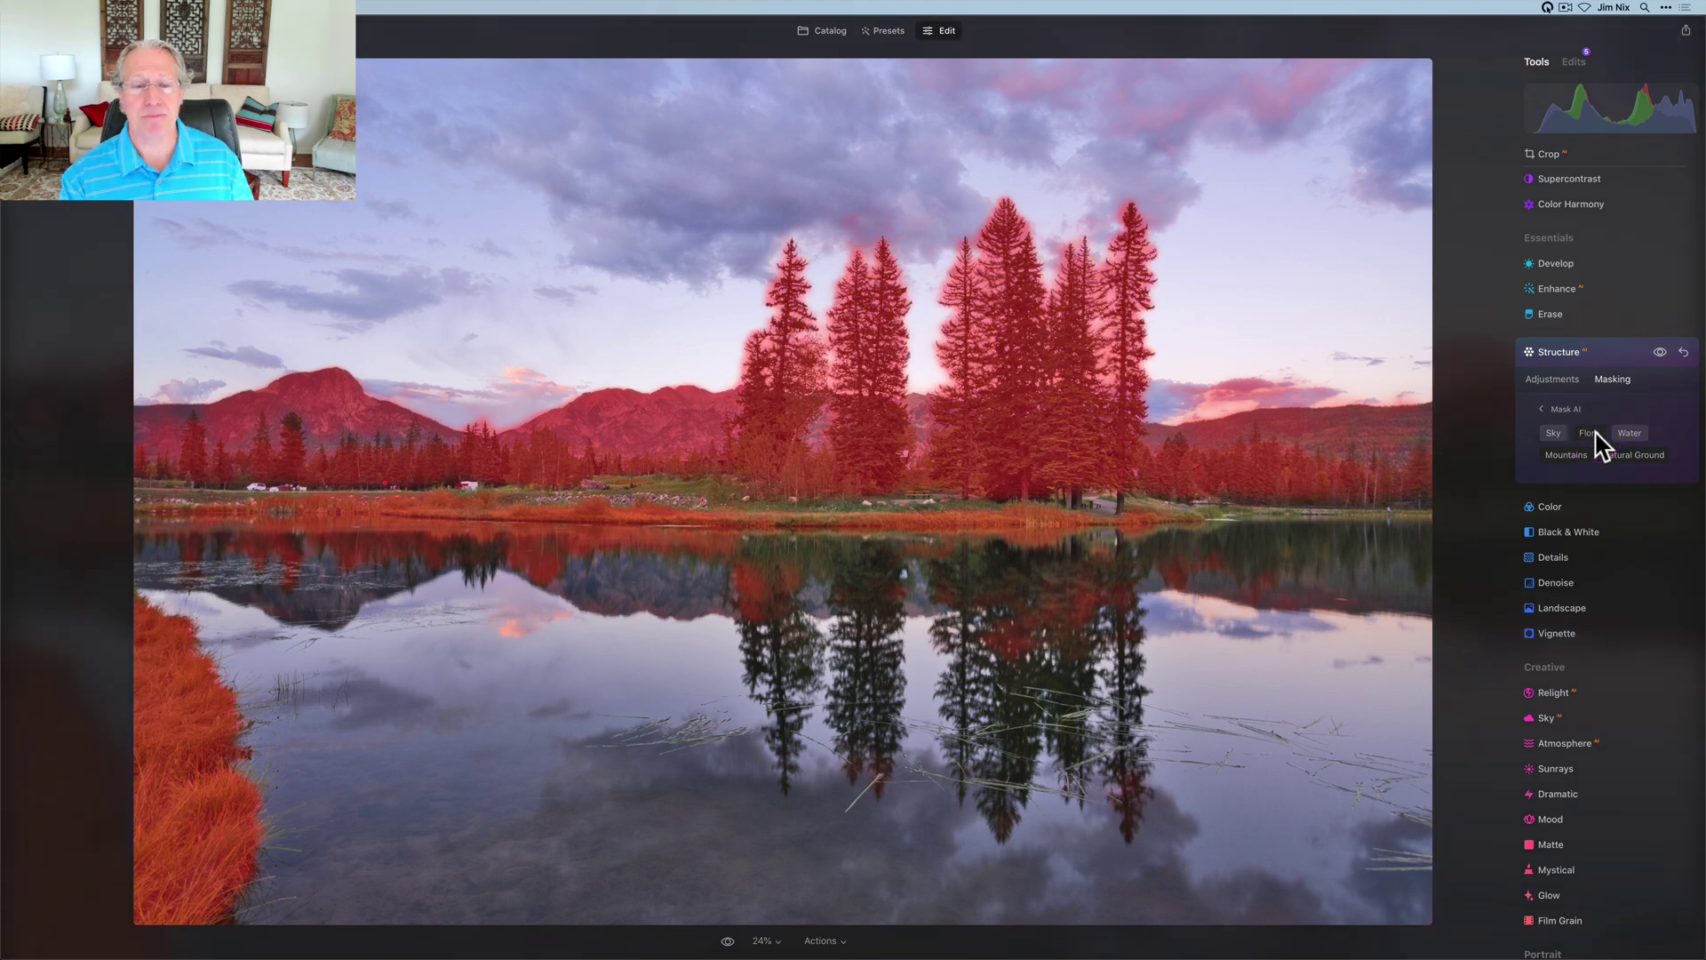
Test adding Water and Sky to the mask, remove Sky, and return to the mask types.
click(1437, 522)
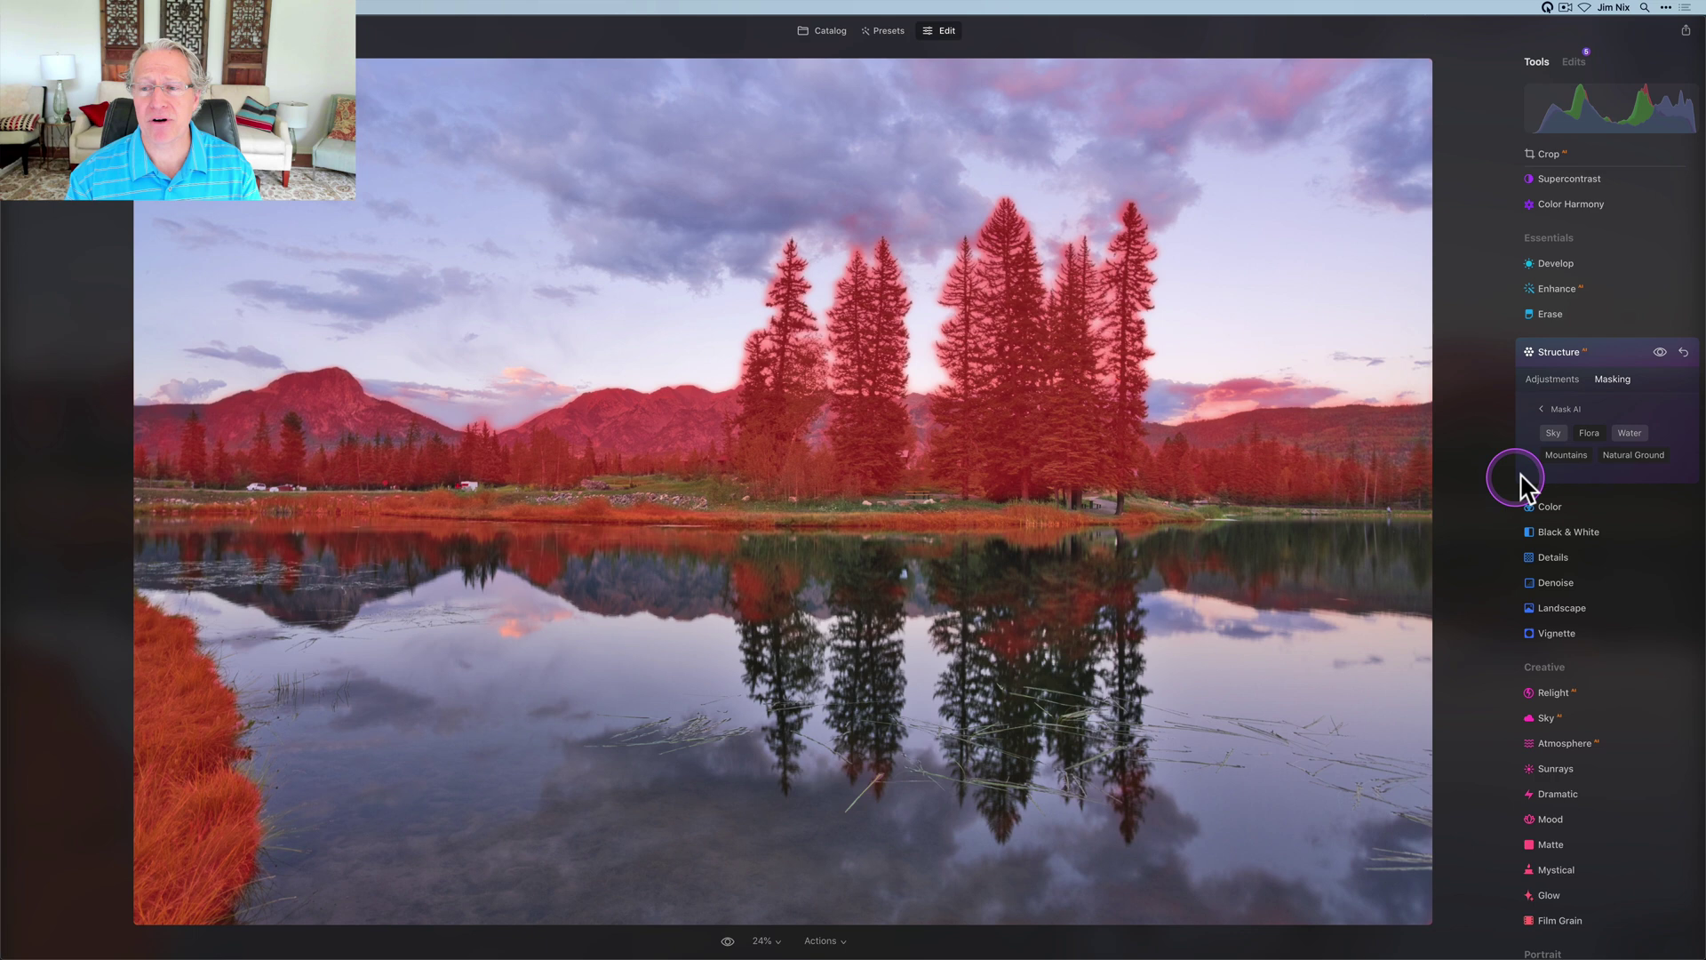
click(1558, 451)
click(1629, 433)
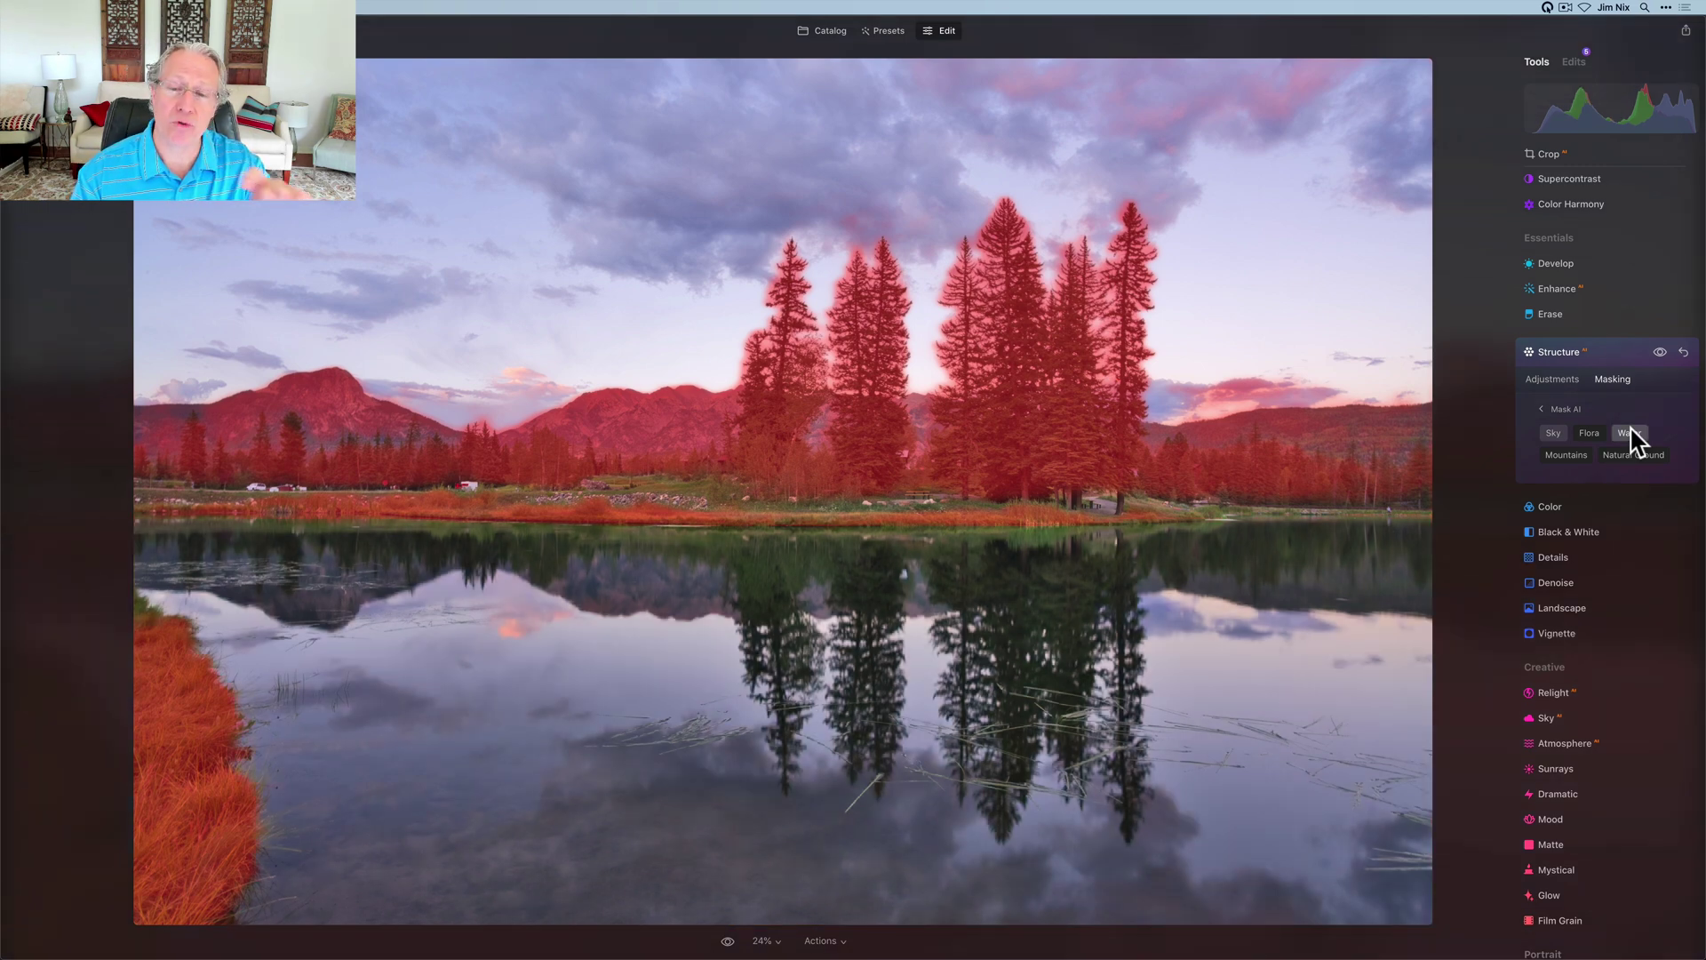
click(1555, 433)
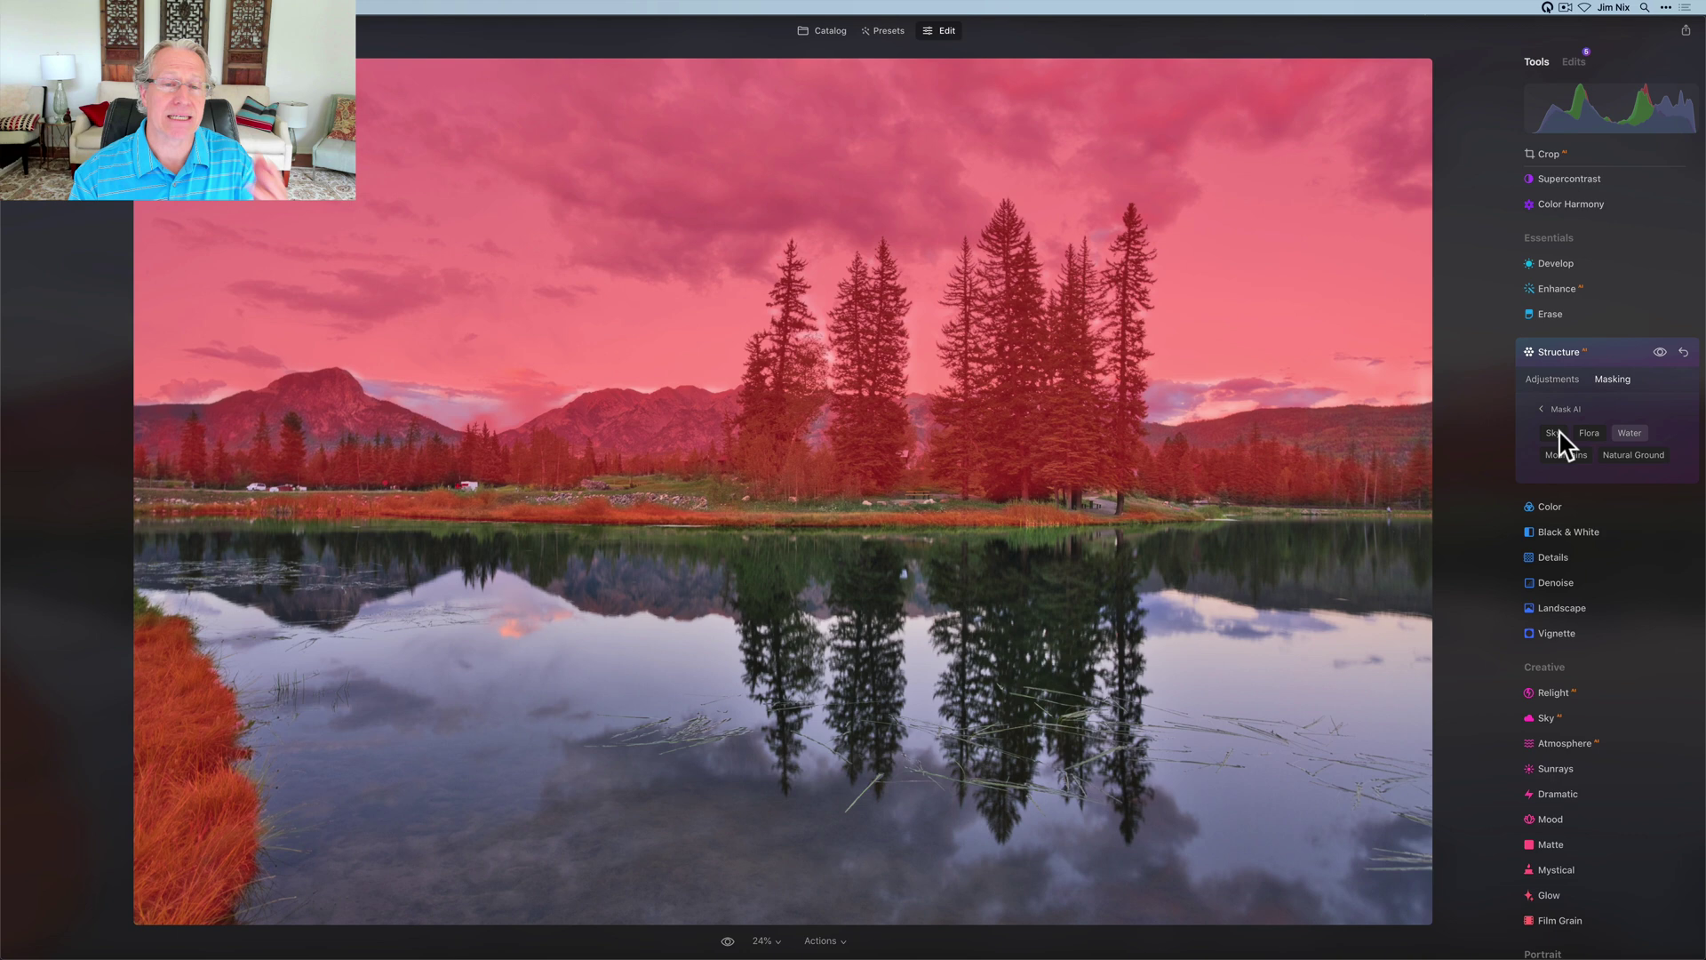
click(1556, 433)
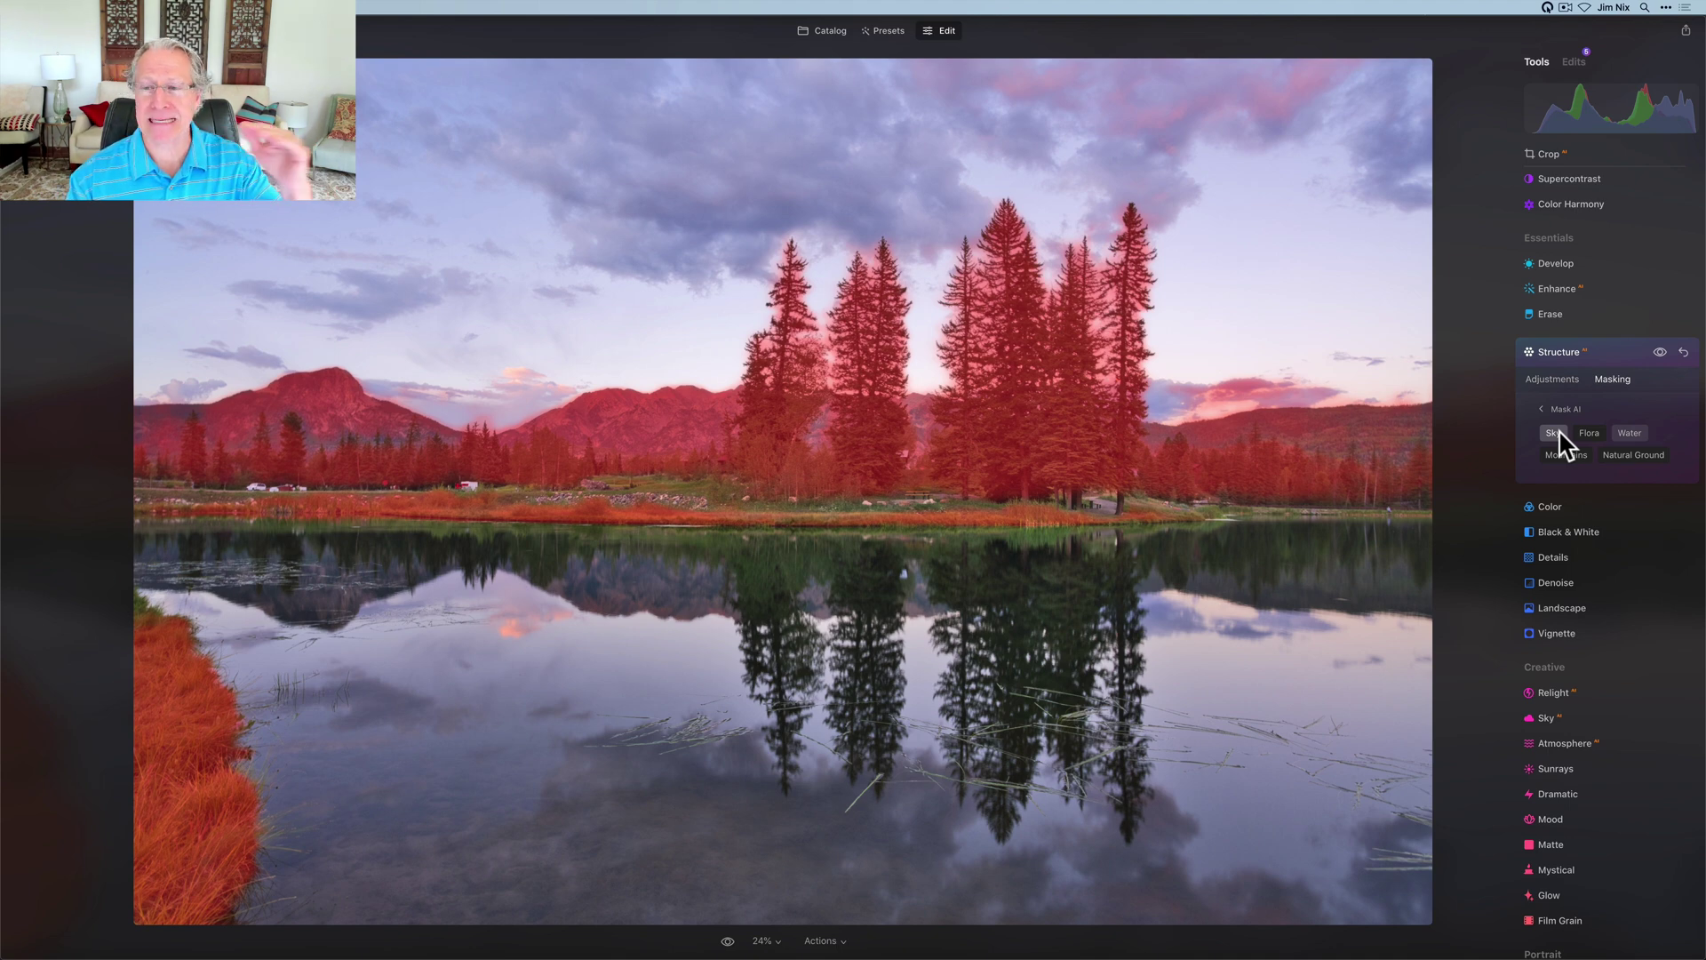
click(1554, 432)
click(1542, 411)
click(1545, 411)
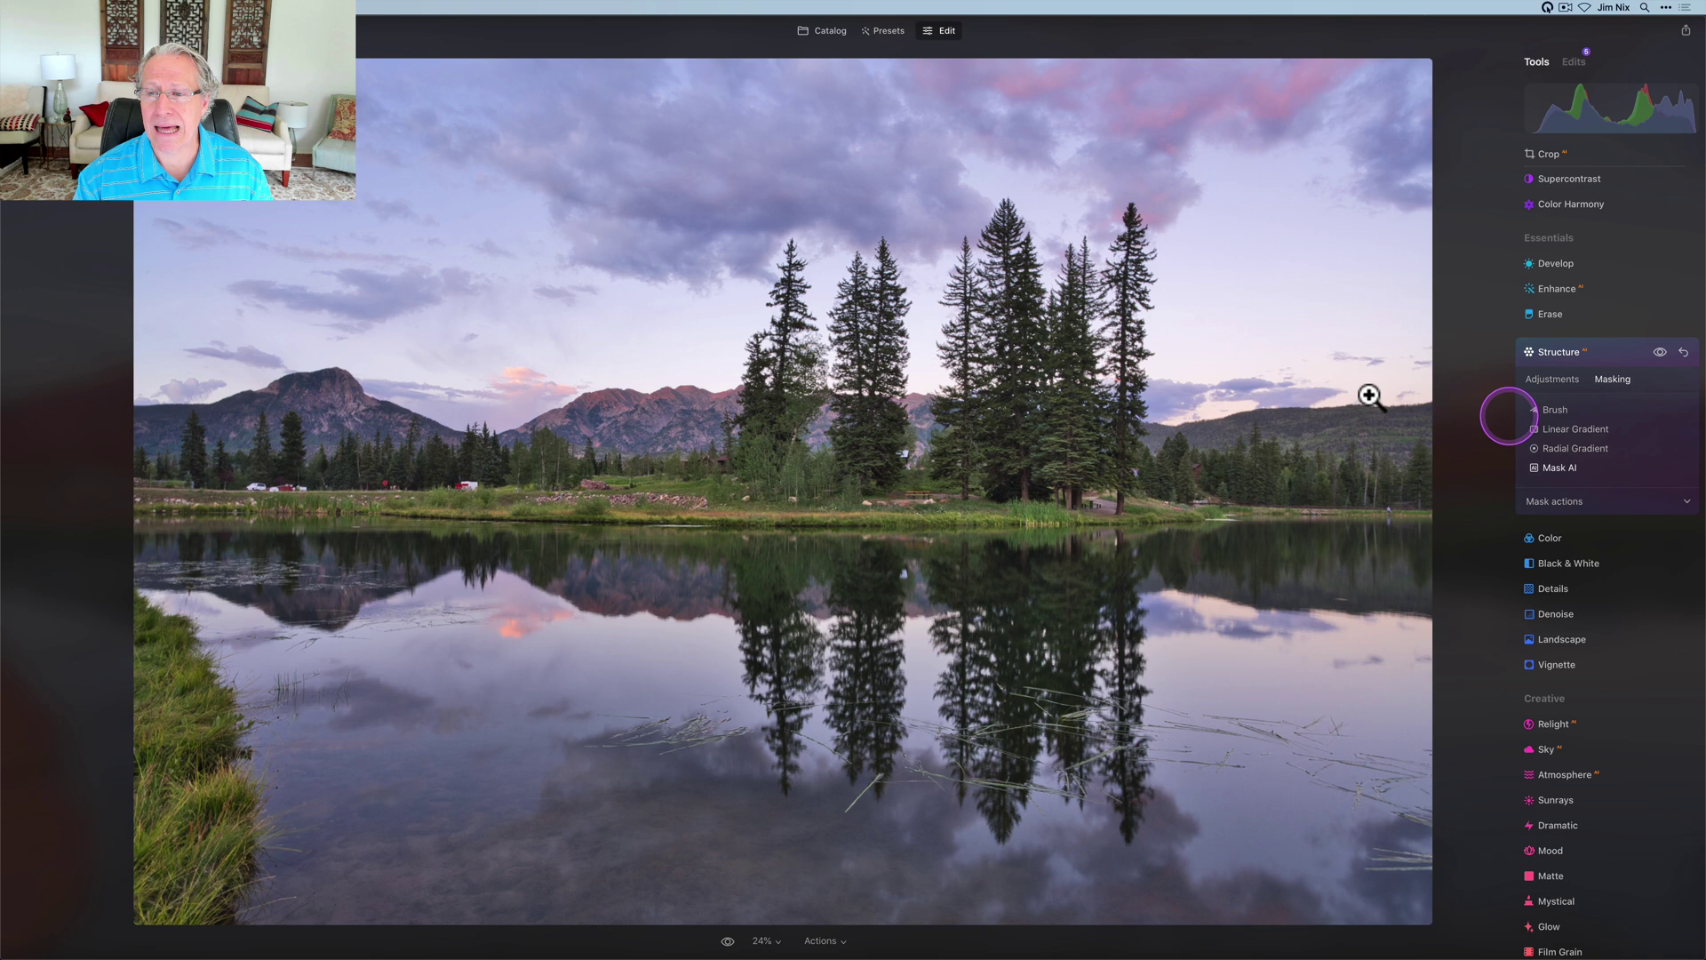
Erase part of the Structure mask with a brush at Size, Softness and Strength 100.
click(1551, 410)
click(1644, 435)
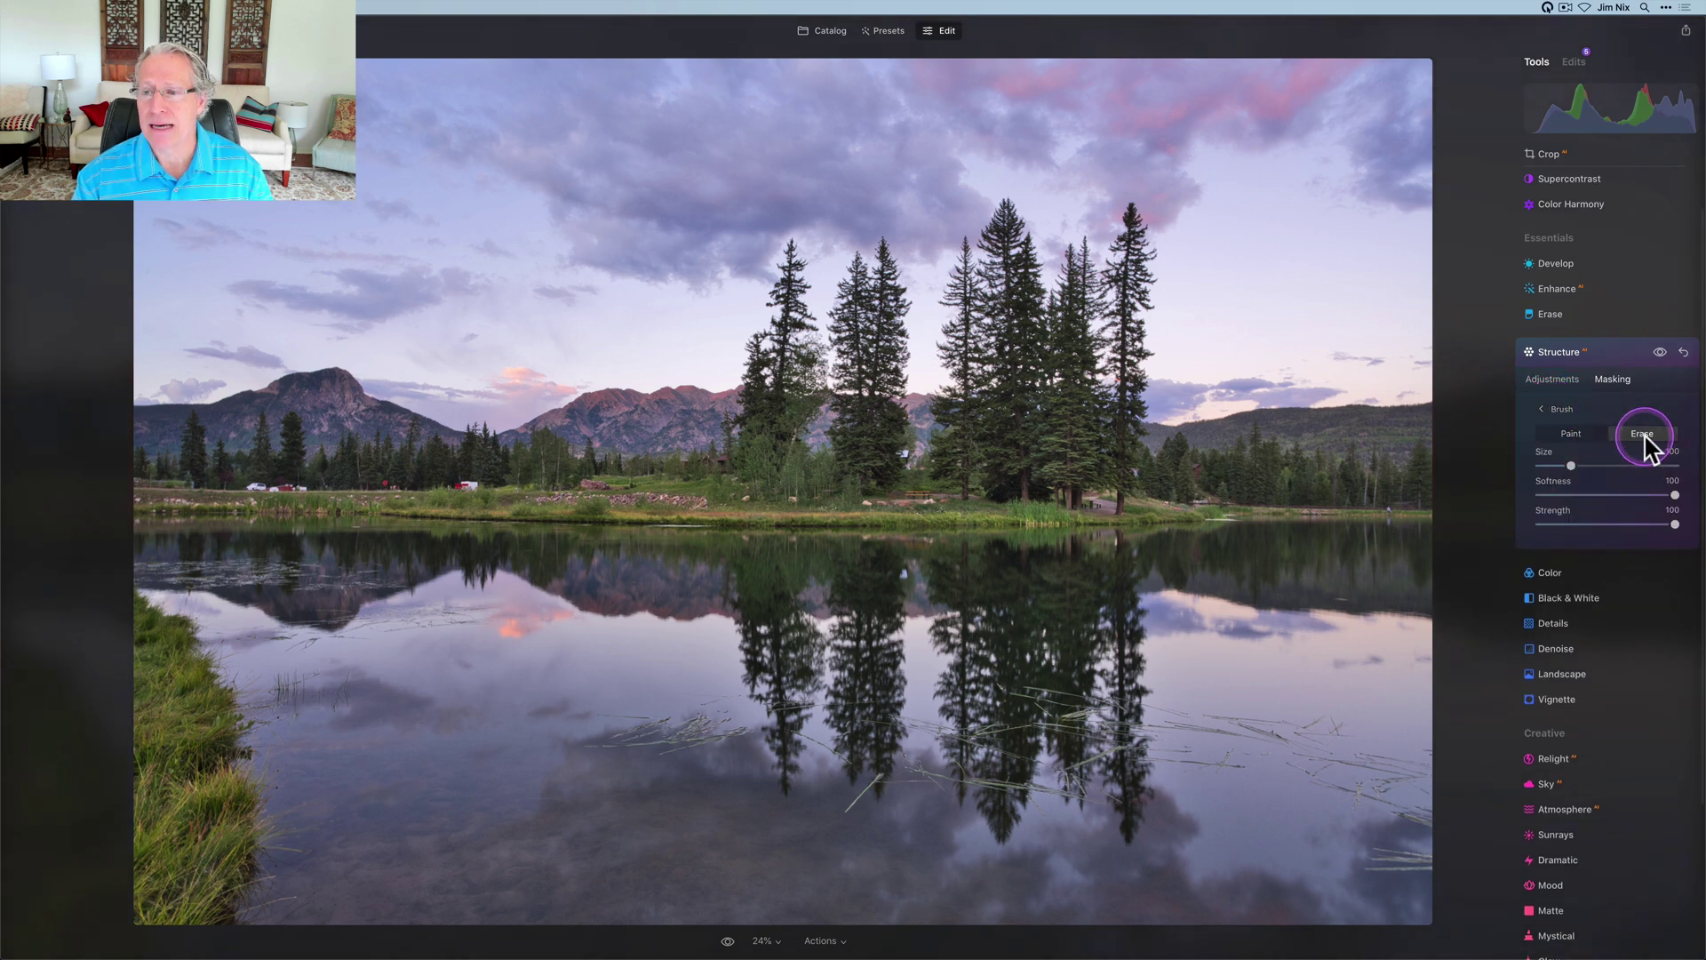
mouse_move(1223, 392)
mouse_down()
mouse_move(1262, 381)
mouse_move(1175, 380)
mouse_move(1420, 370)
mouse_up()
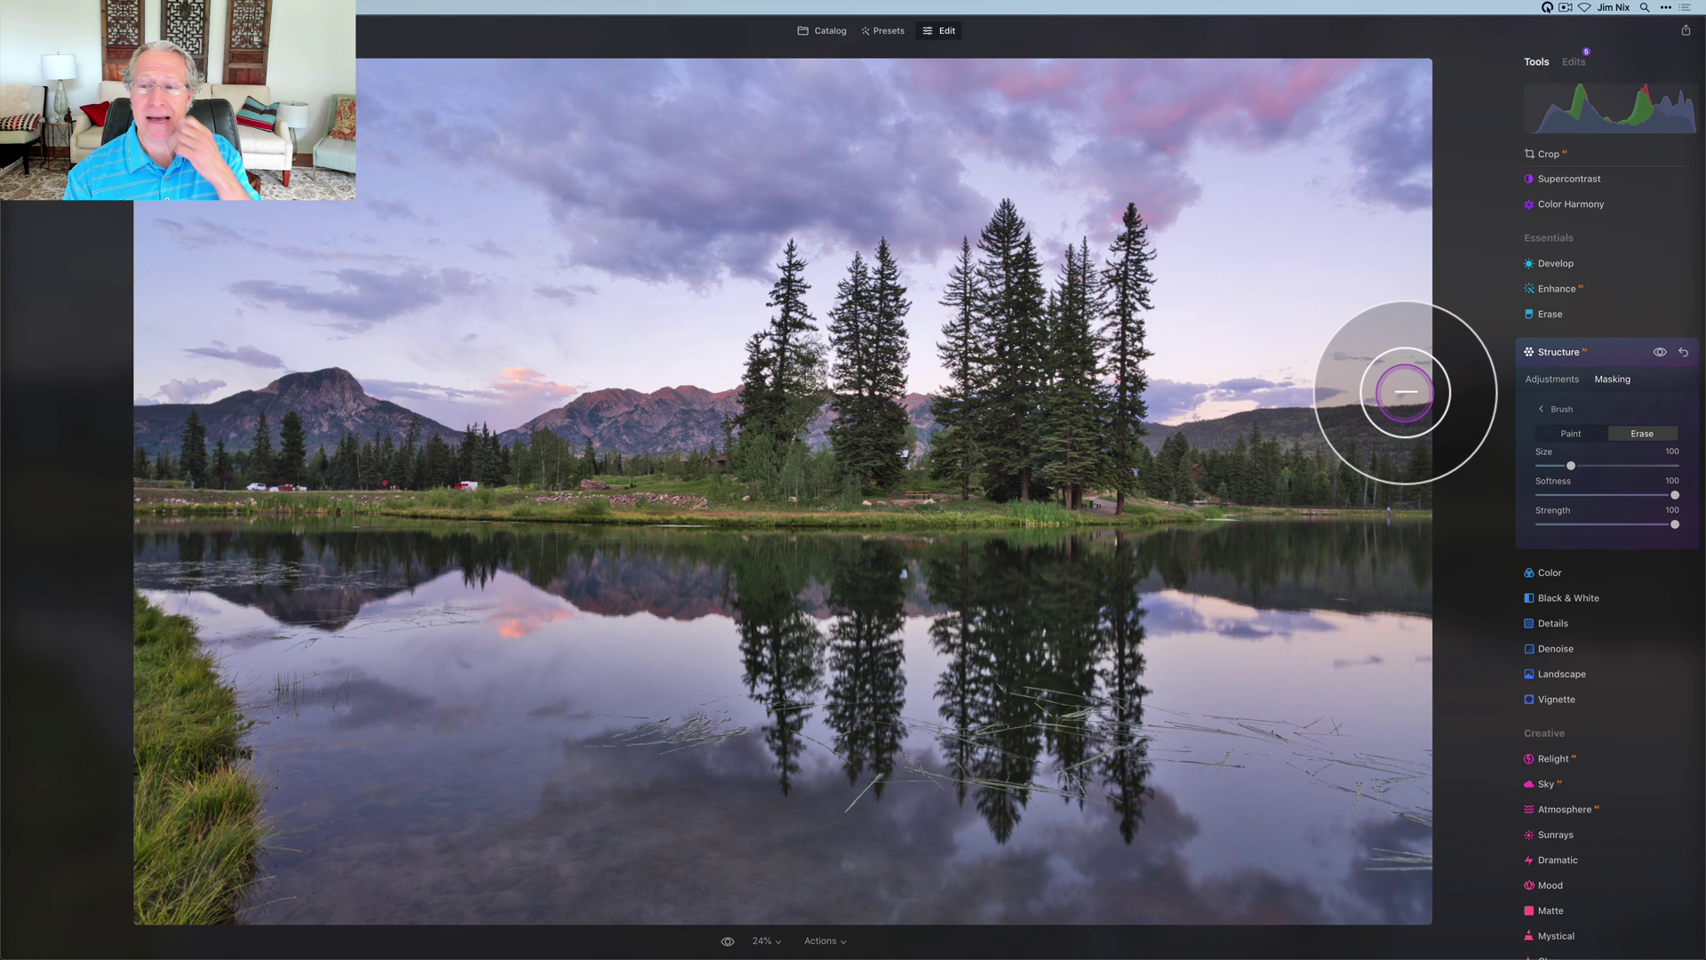
Set the masked Structure Amount to 32, check it off and on, then collapse Structure.
click(1553, 381)
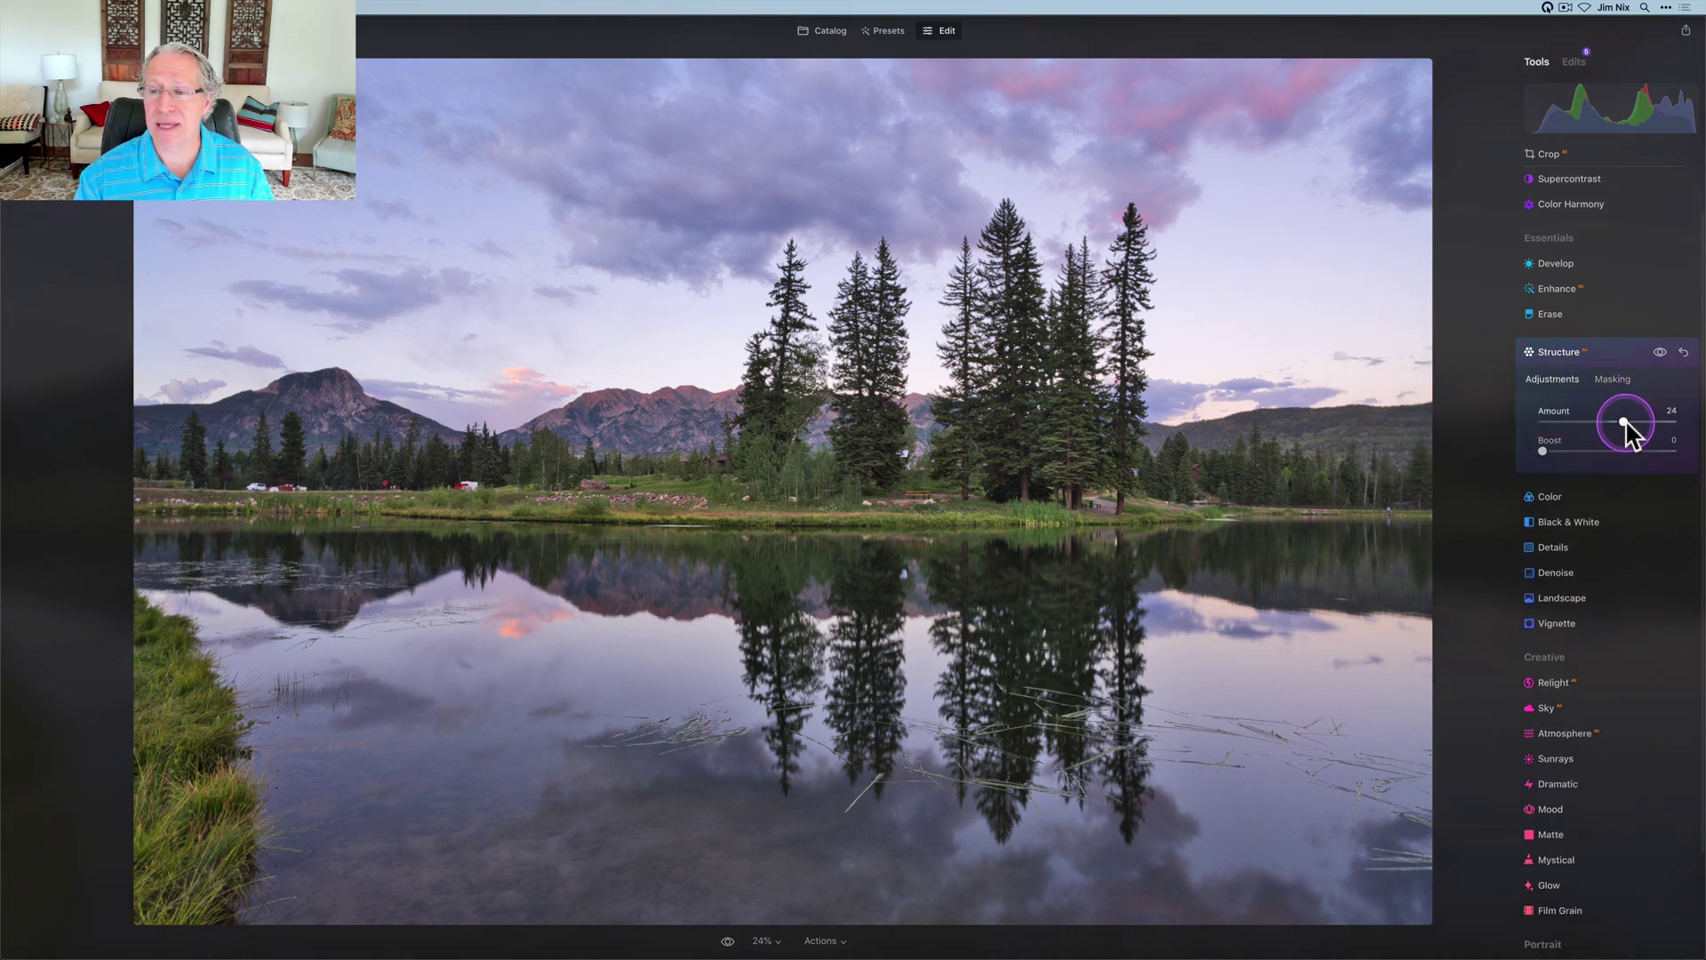
mouse_move(1624, 423)
mouse_down()
mouse_move(1675, 425)
mouse_move(1630, 425)
mouse_up()
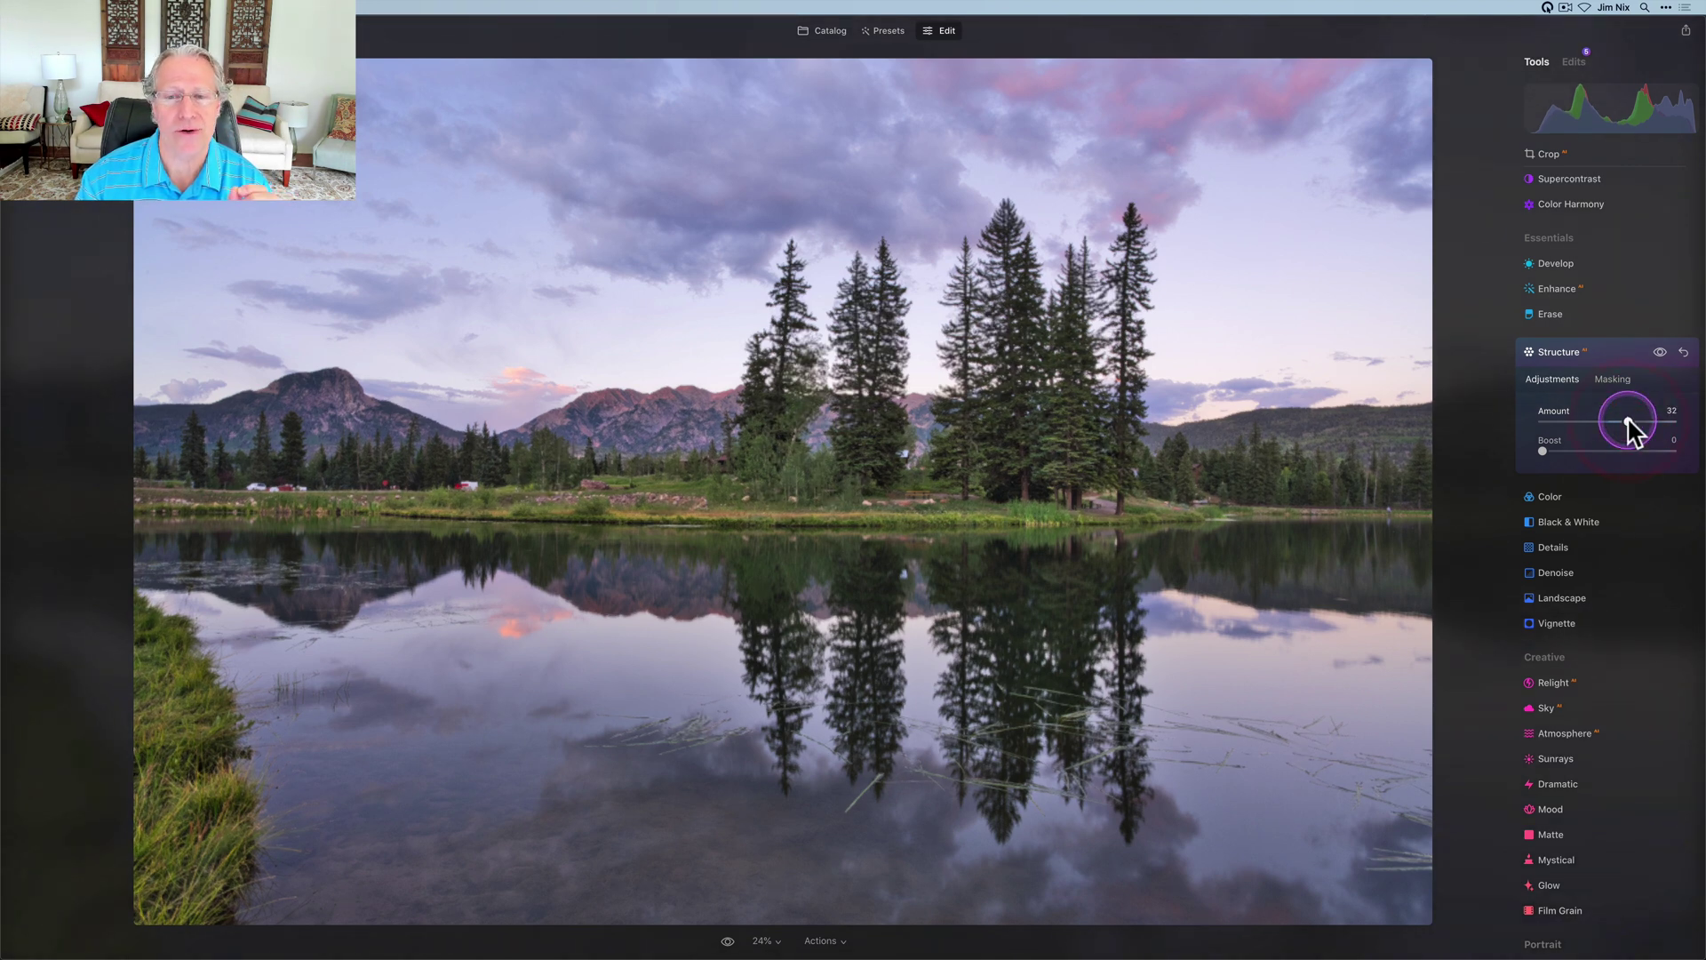
click(1660, 353)
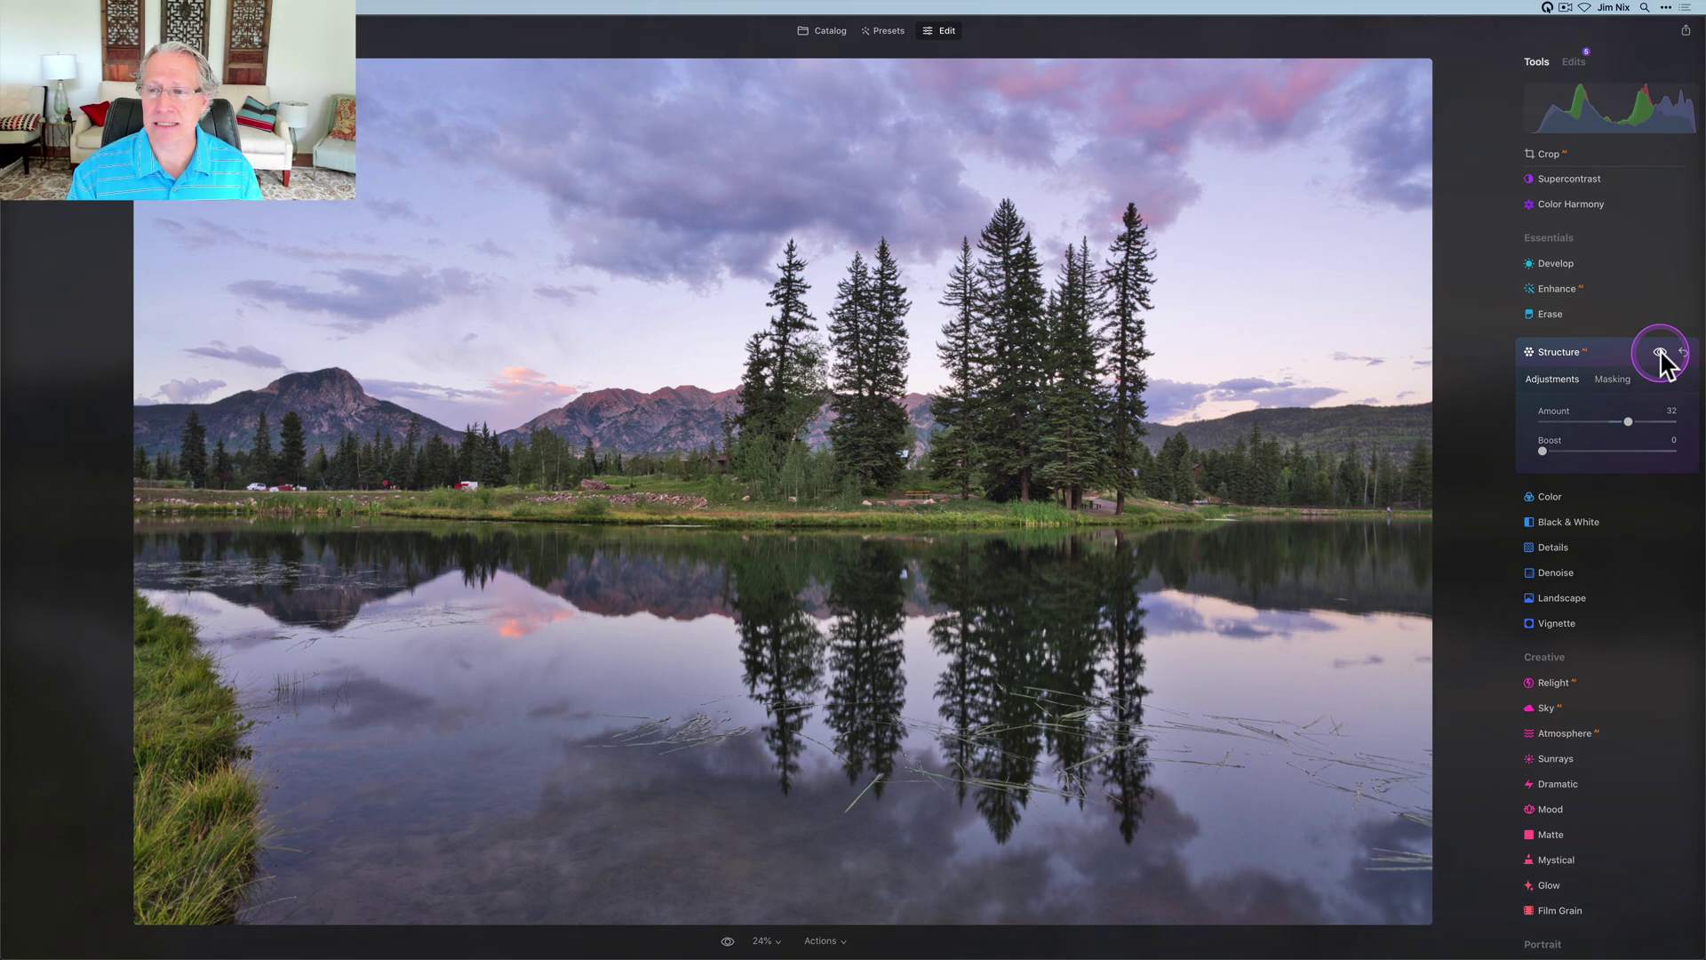
click(1660, 353)
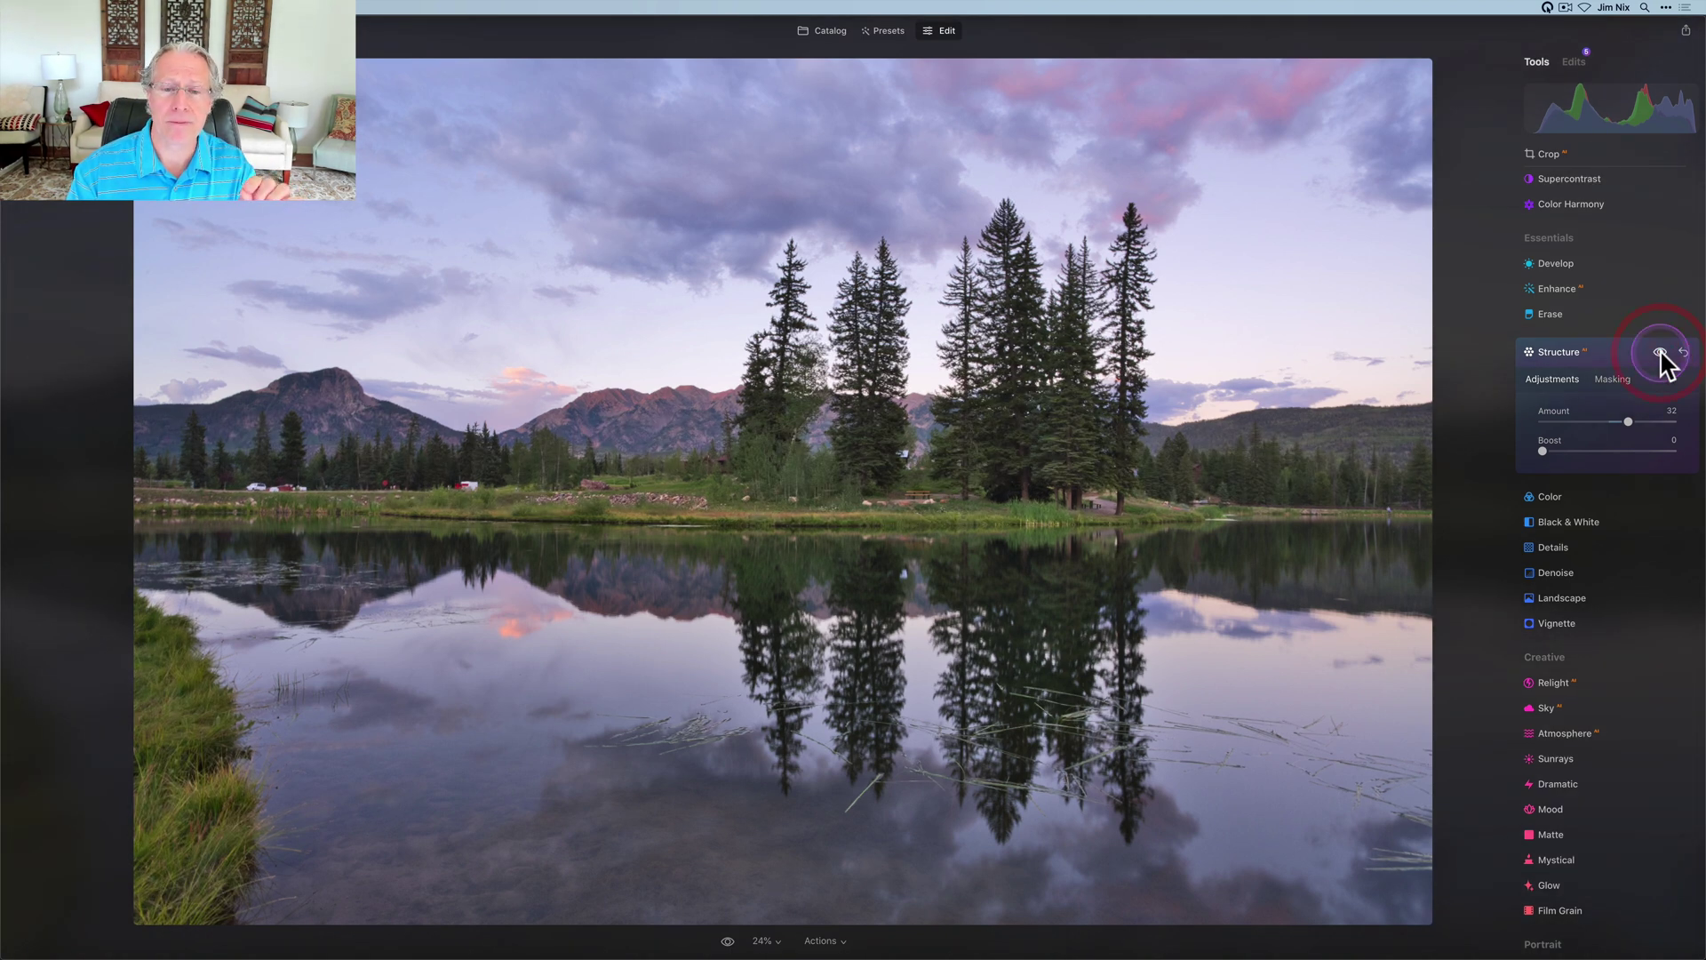
click(1591, 360)
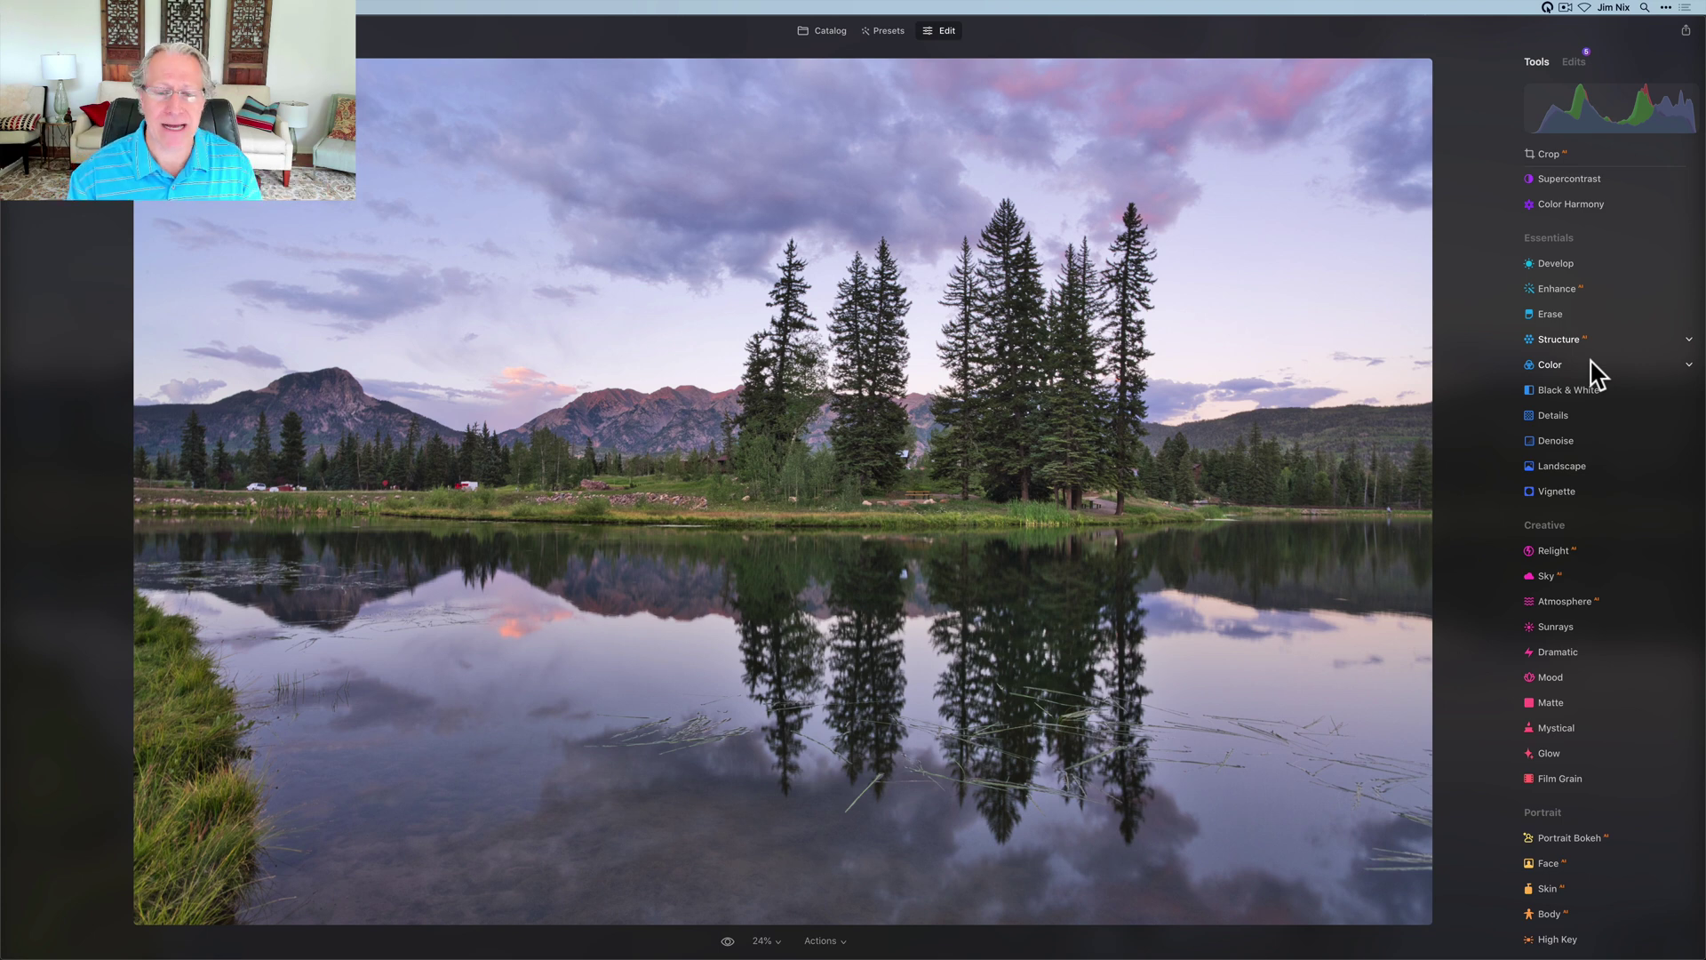
Raise the Color tool's Vibrance to 20.
click(1568, 364)
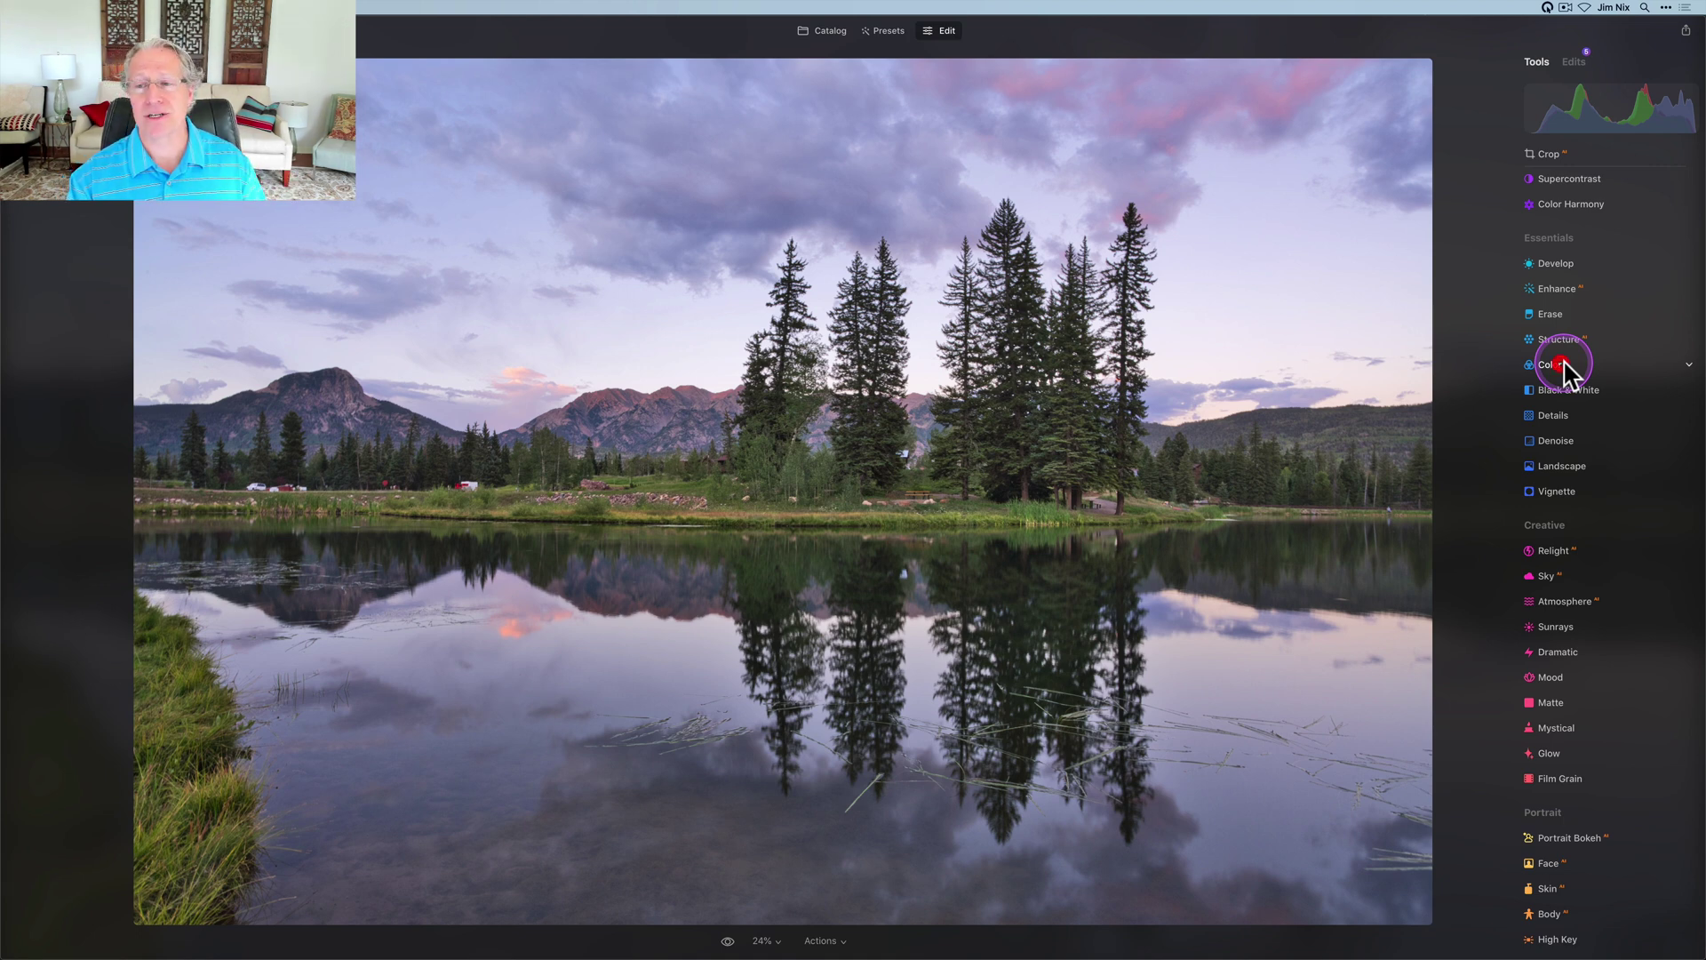
click(1562, 367)
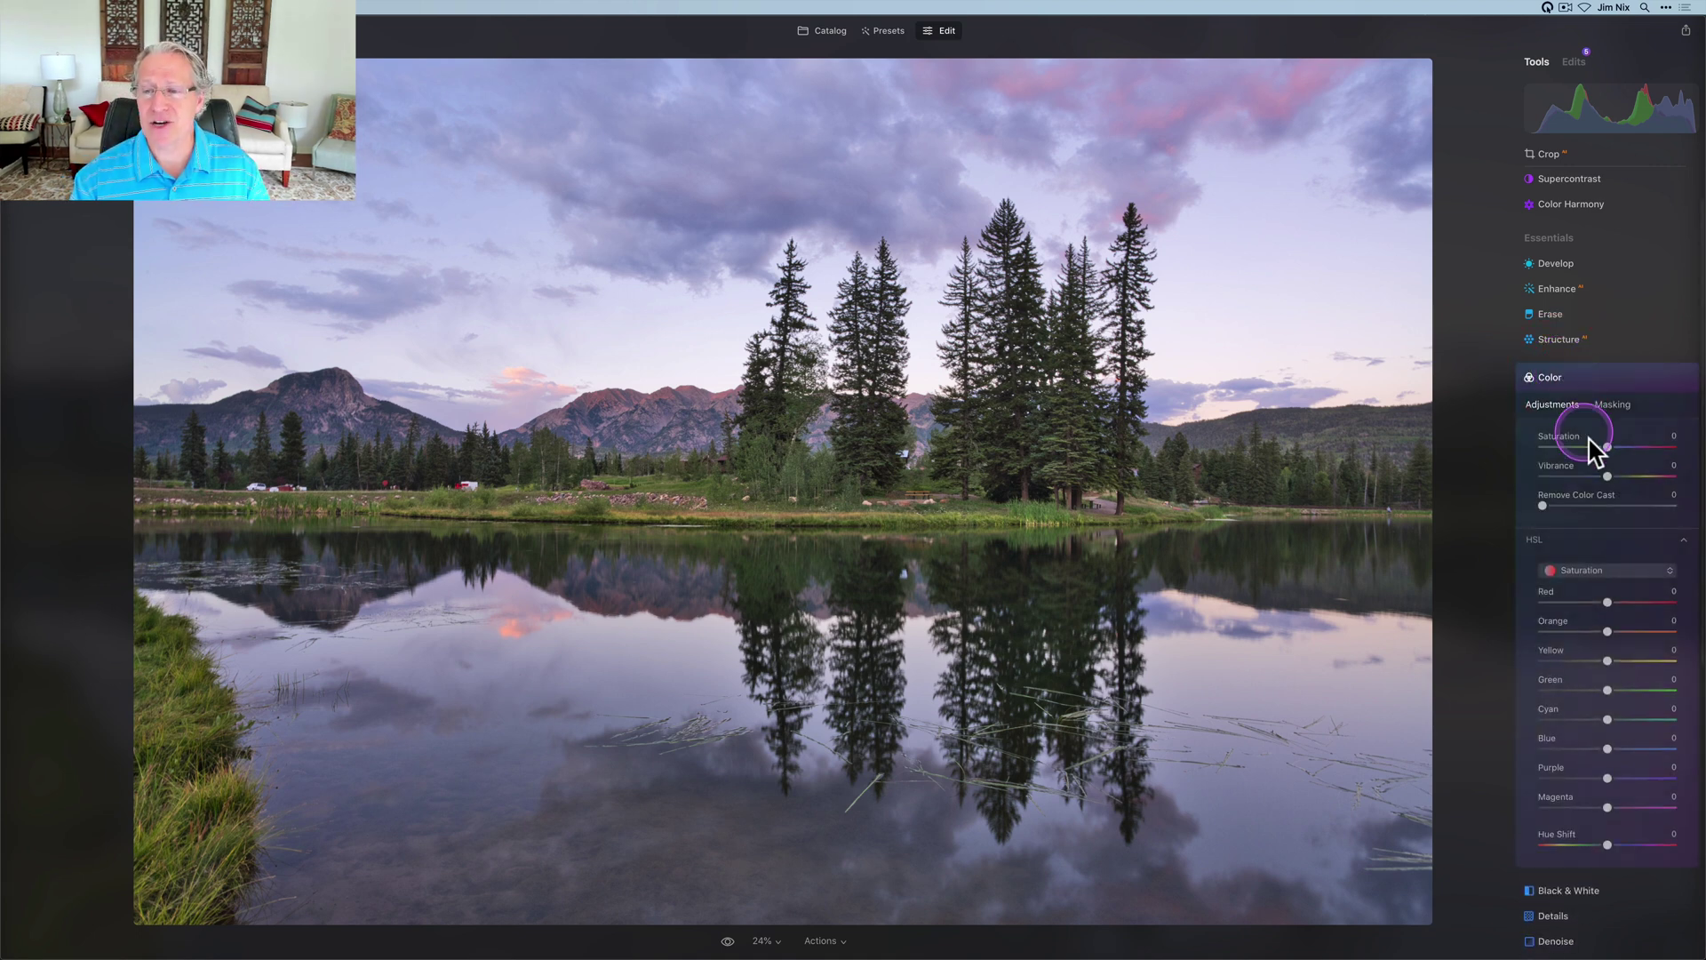
click(1611, 477)
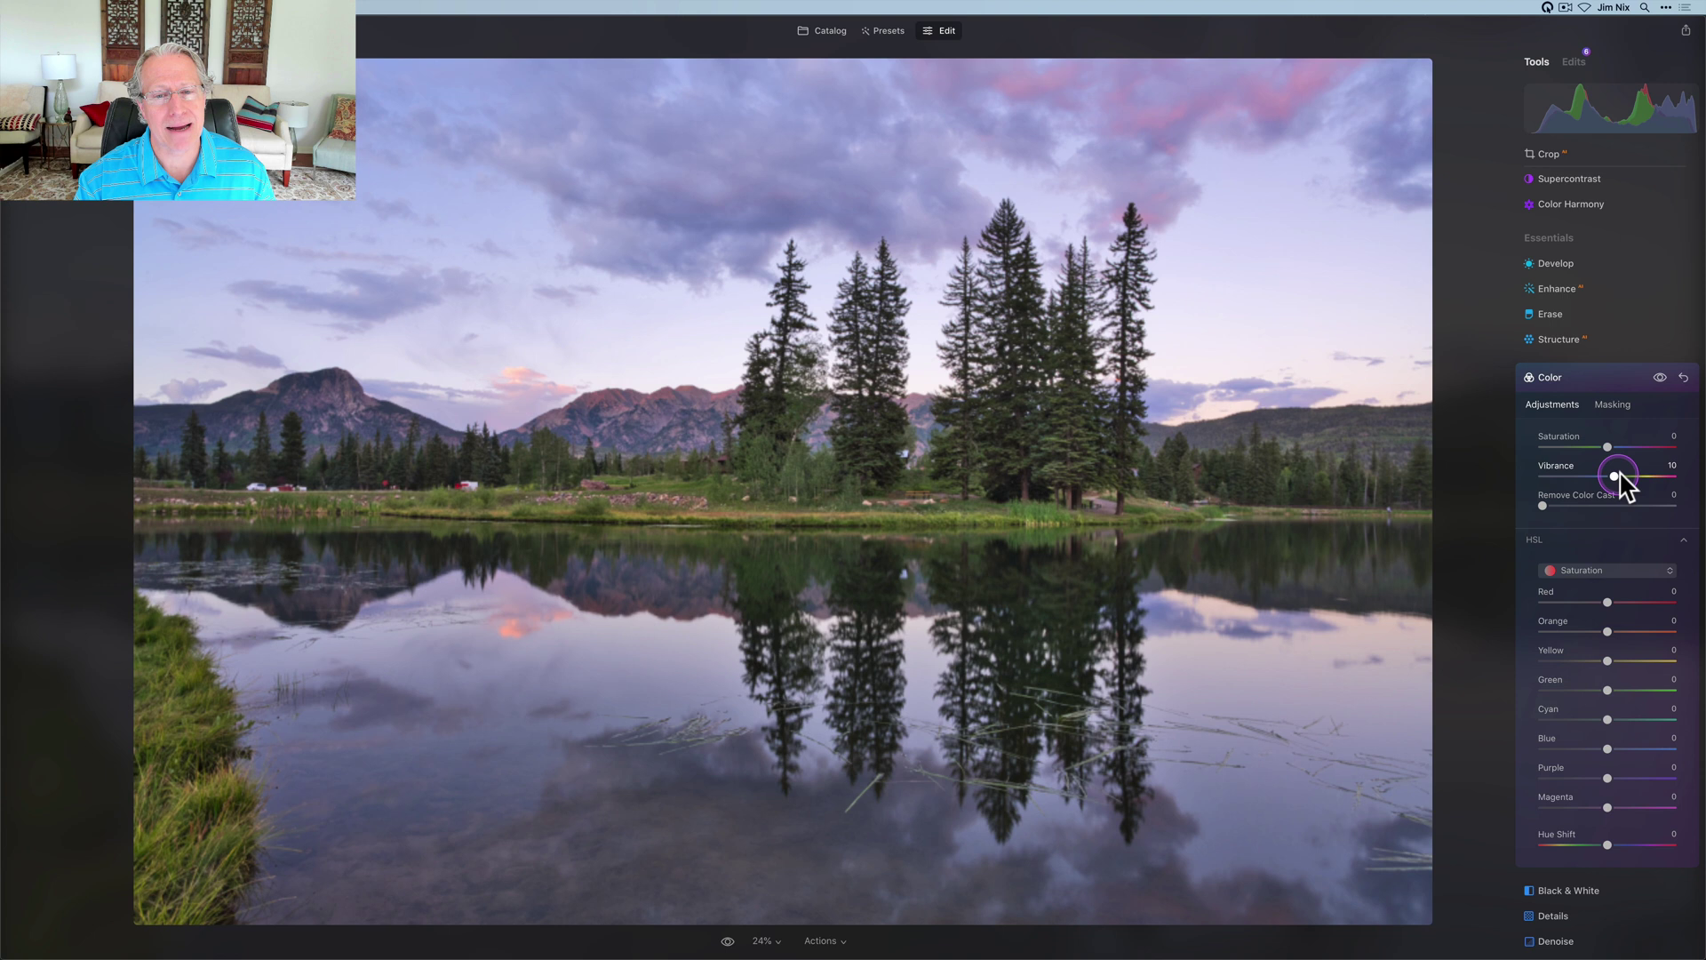
drag(1611, 476, 1626, 477)
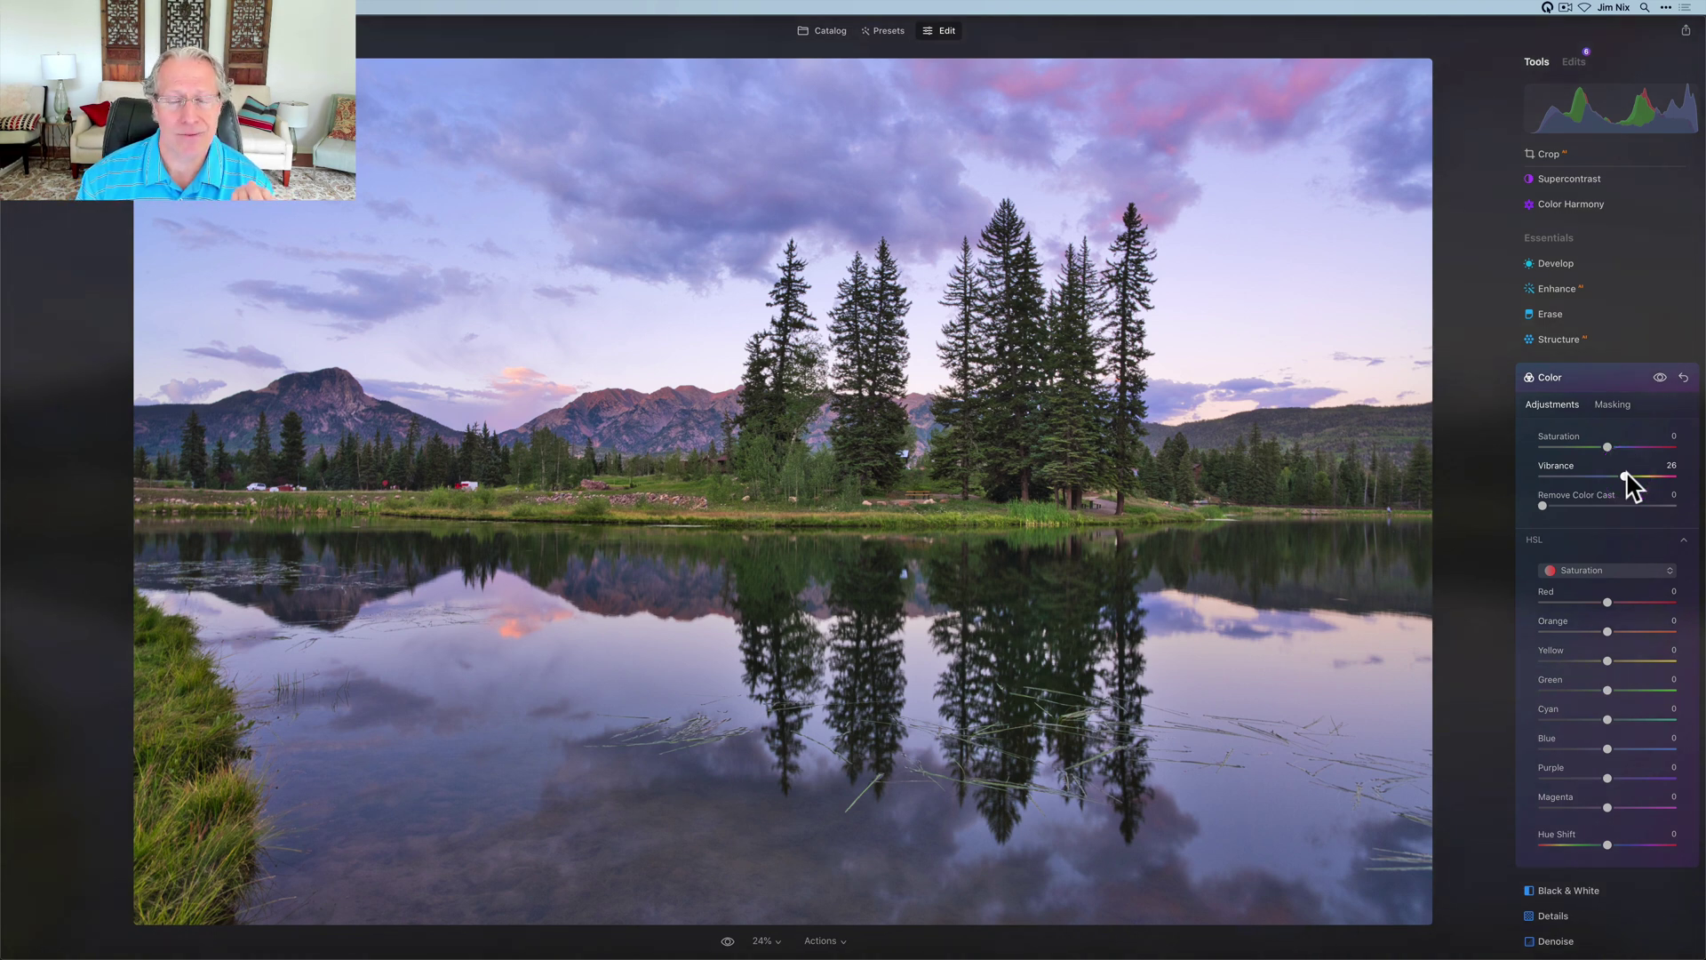
mouse_move(1626, 477)
mouse_down()
mouse_move(1609, 444)
mouse_move(1643, 454)
mouse_up()
Try Saturation, reset it to 0, and collapse the Color tool.
click(1607, 446)
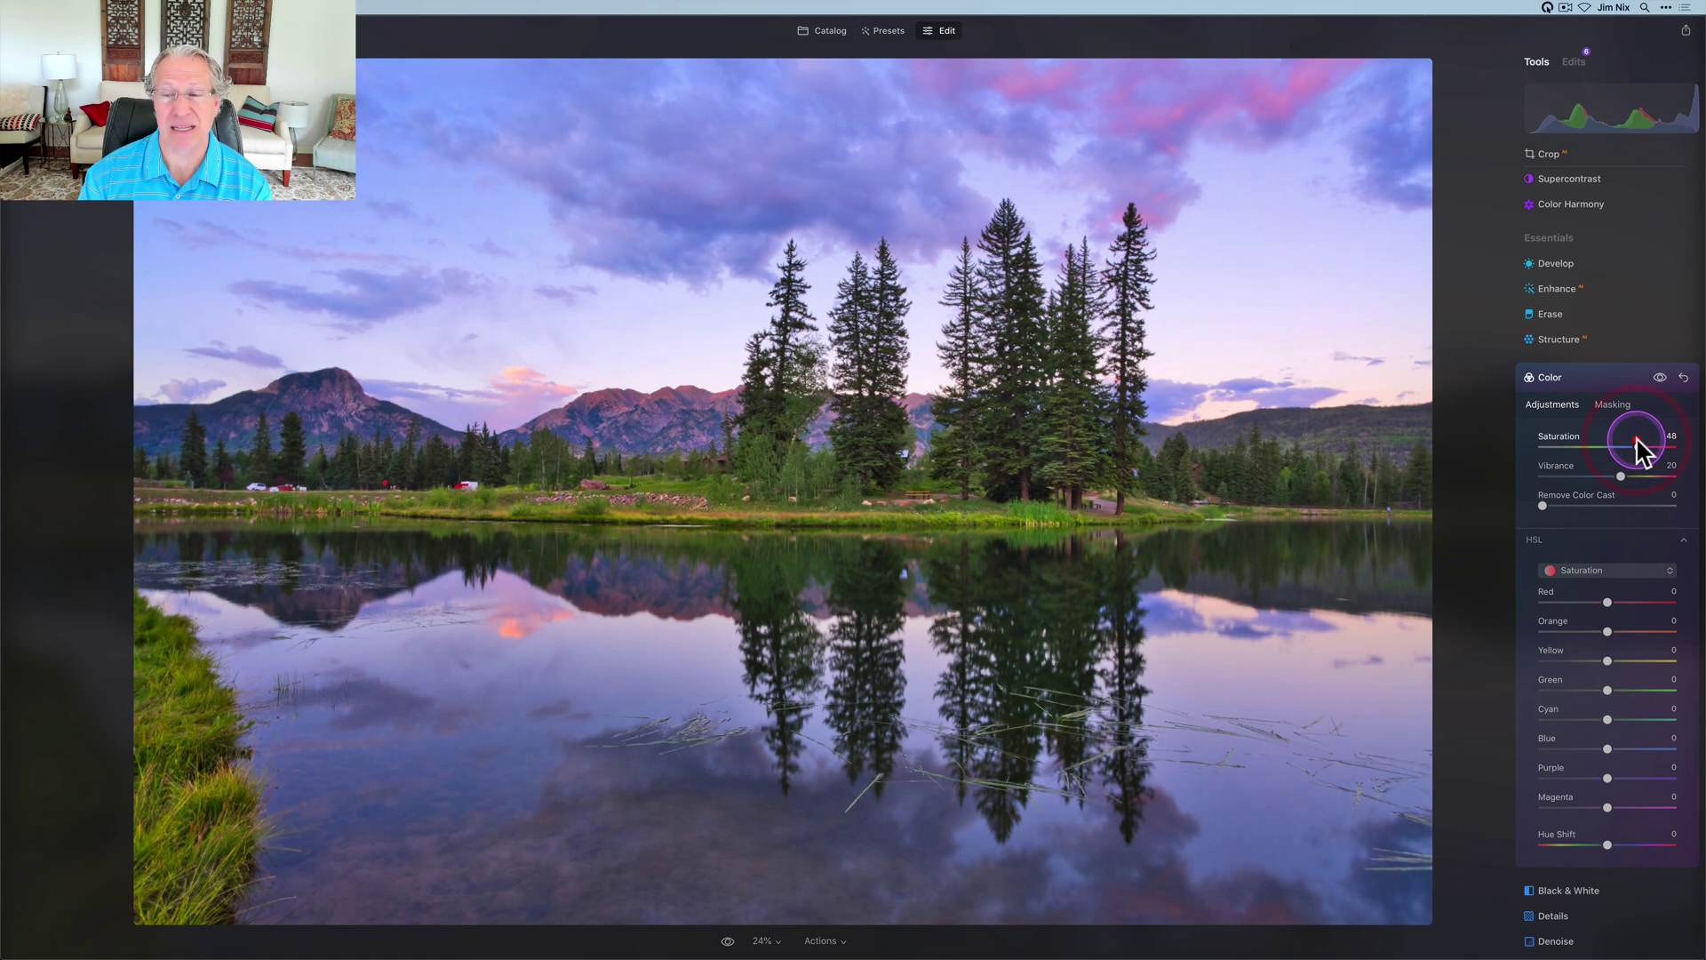
double_click(1638, 444)
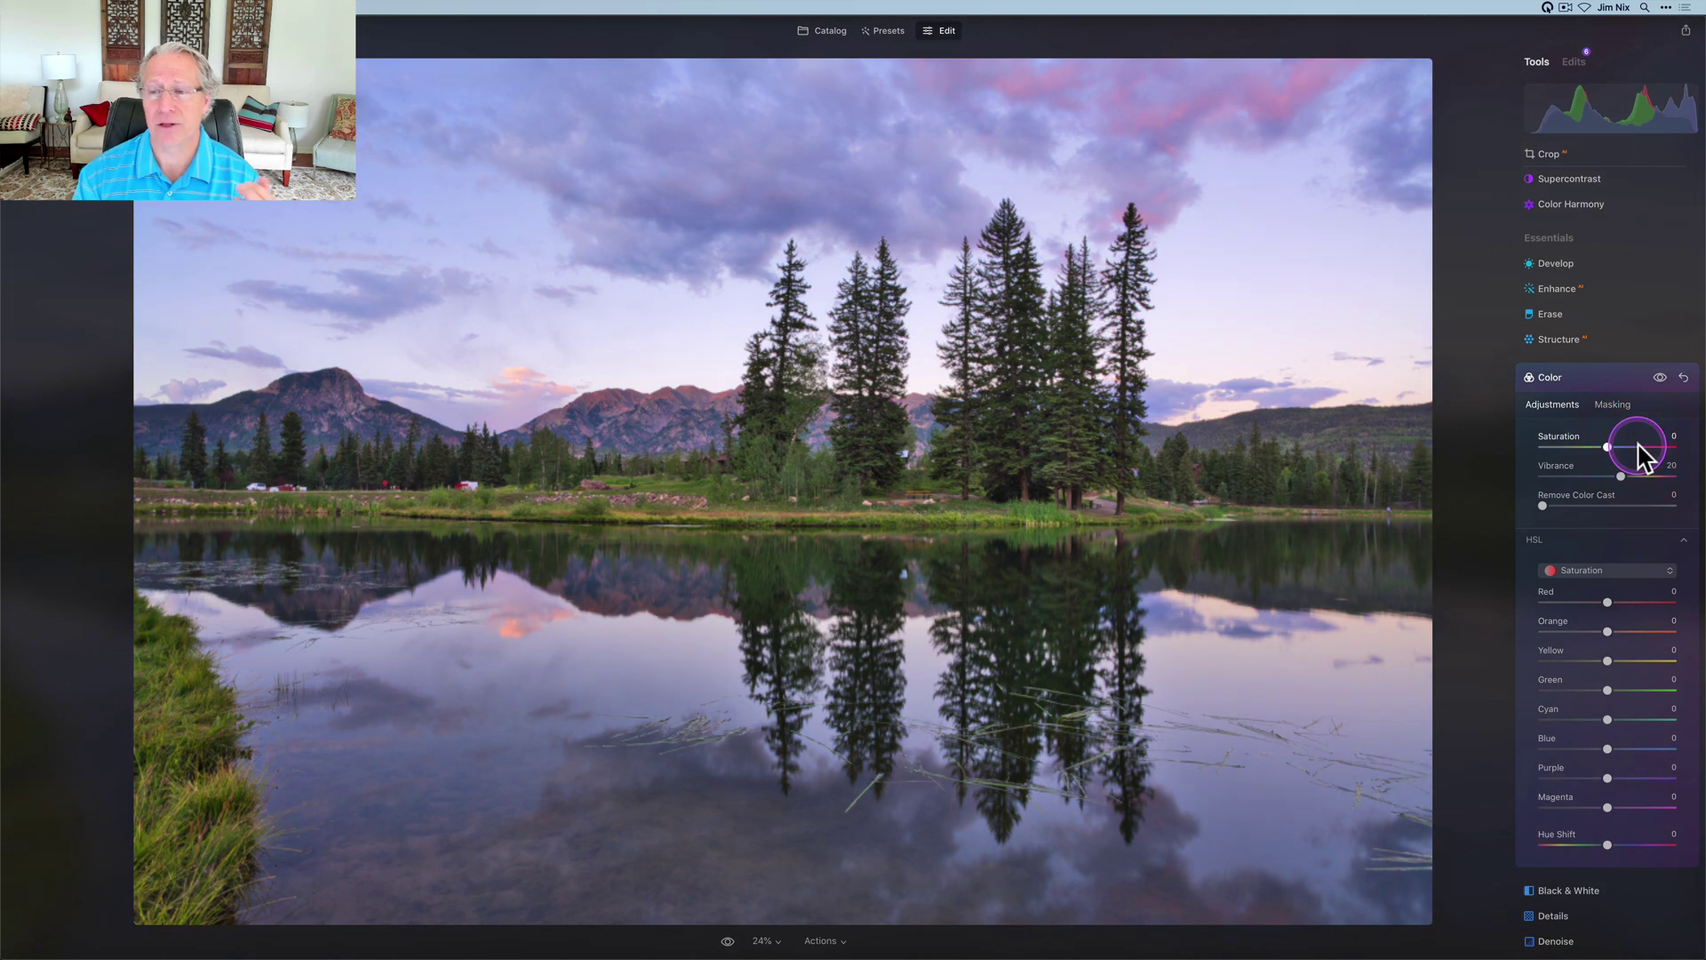
click(1591, 388)
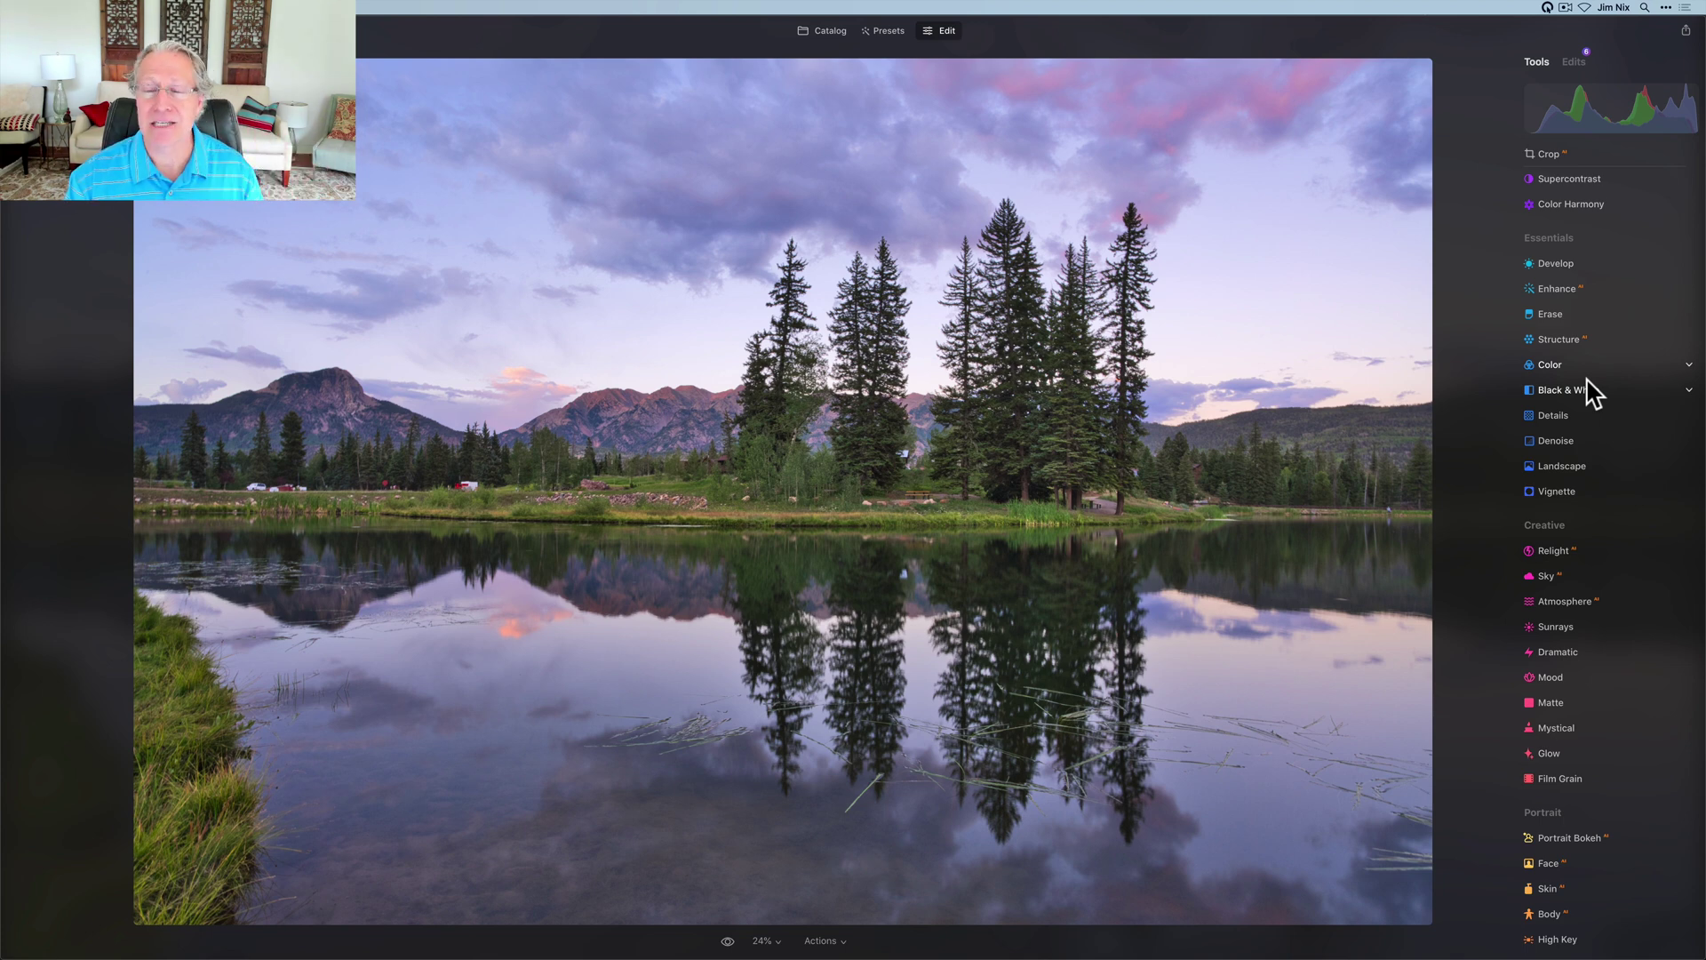
Add Golden Hour at 30 in Landscape, compare before and after, and collapse Landscape.
click(1566, 466)
click(1543, 577)
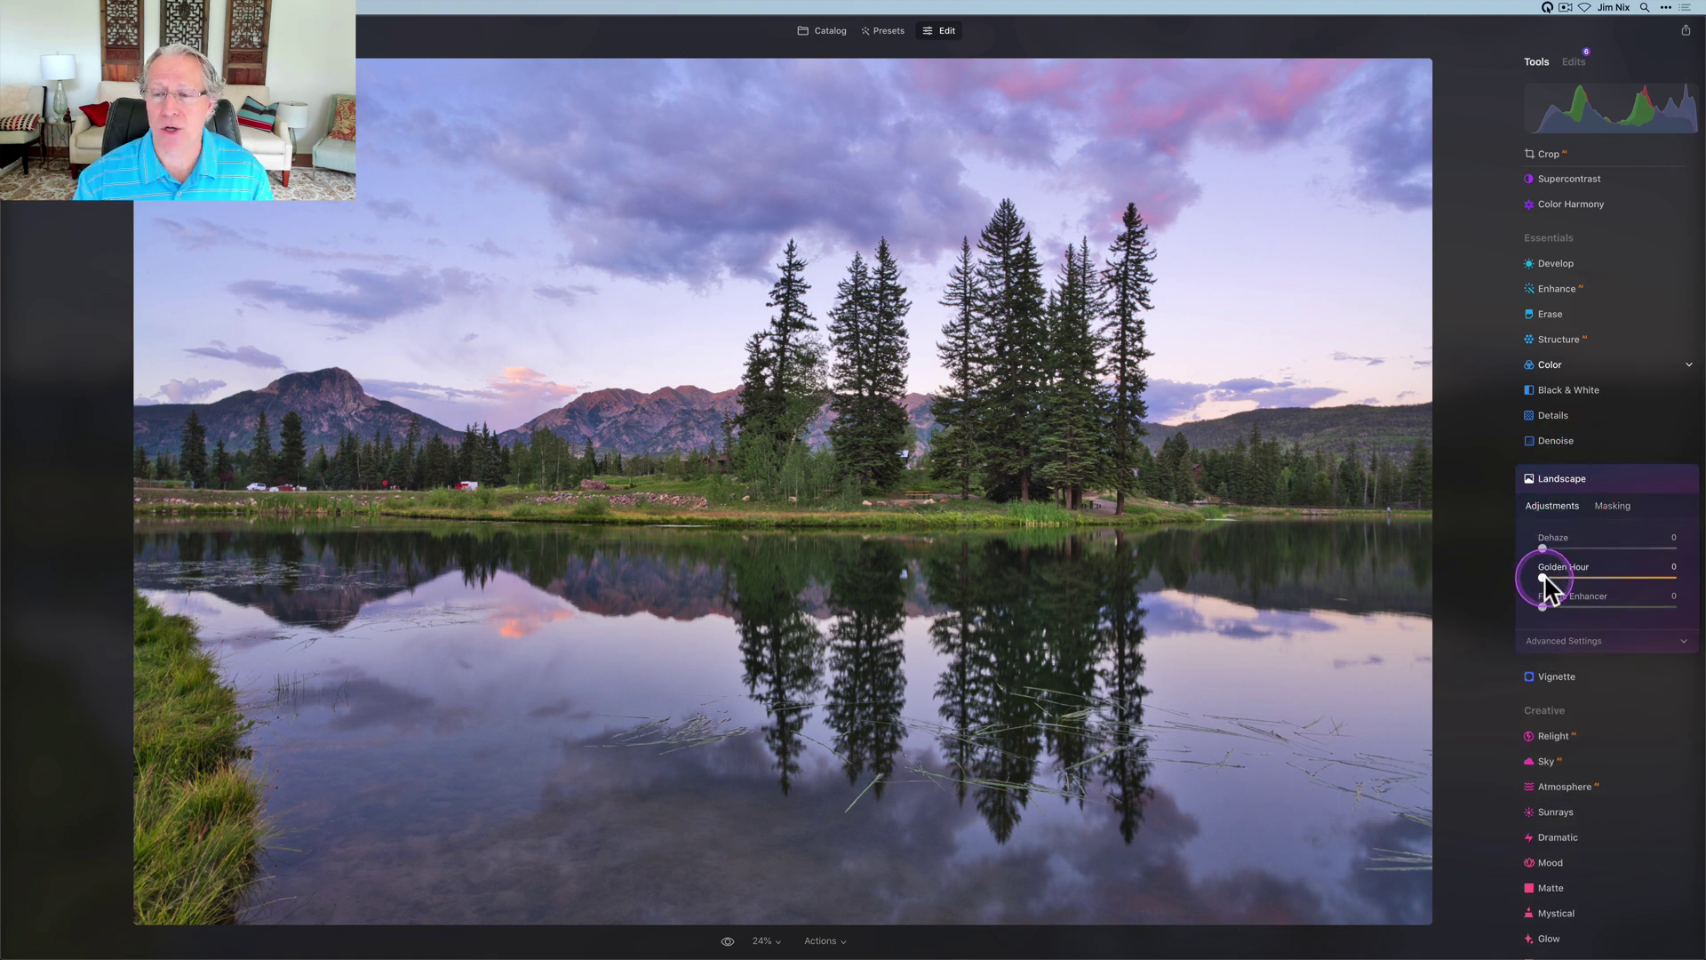
drag(1546, 577, 1582, 576)
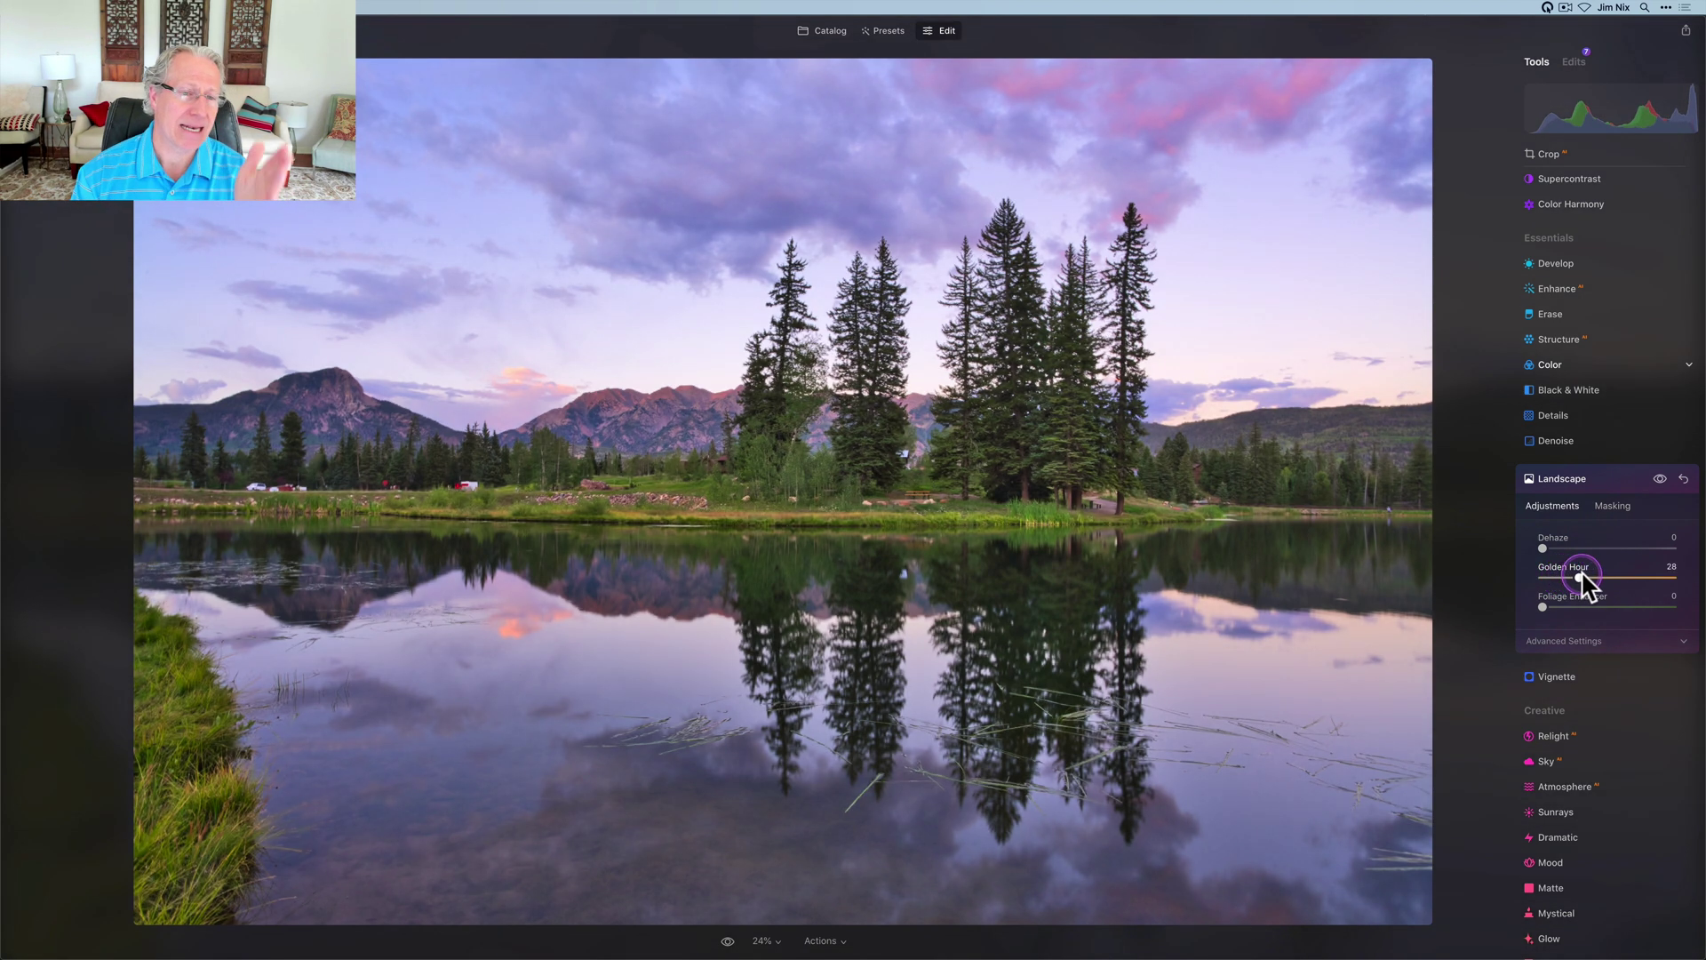
mouse_move(1583, 579)
mouse_down()
mouse_move(1649, 576)
mouse_move(1587, 579)
mouse_up()
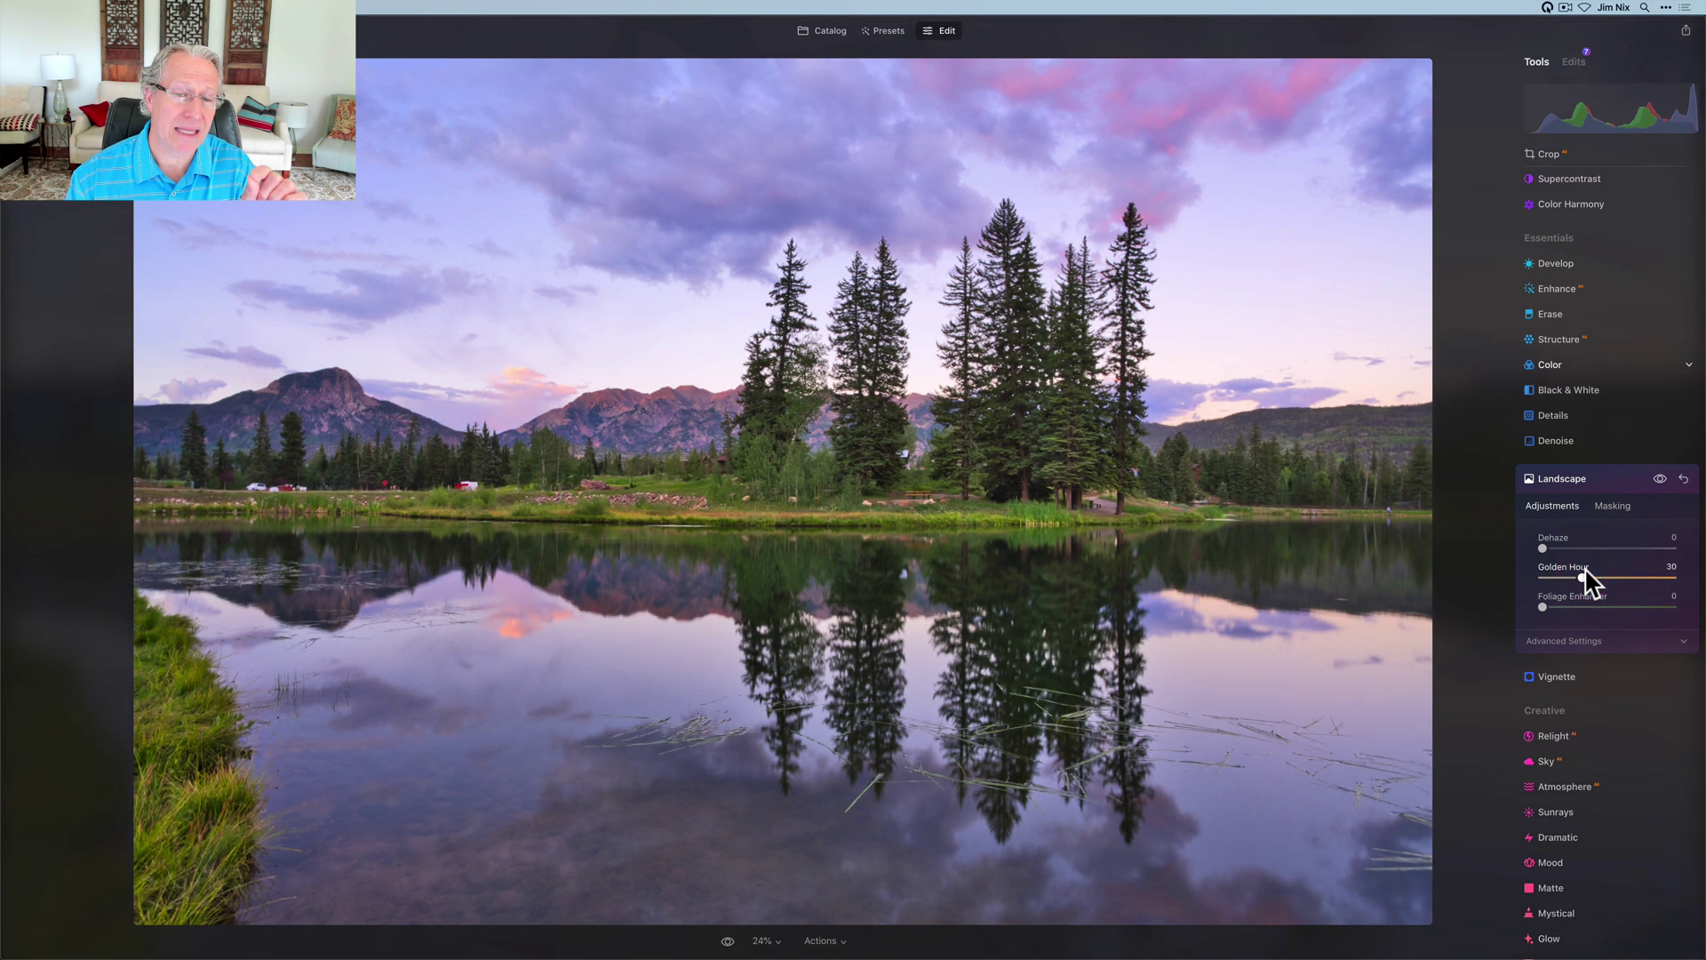
click(1660, 479)
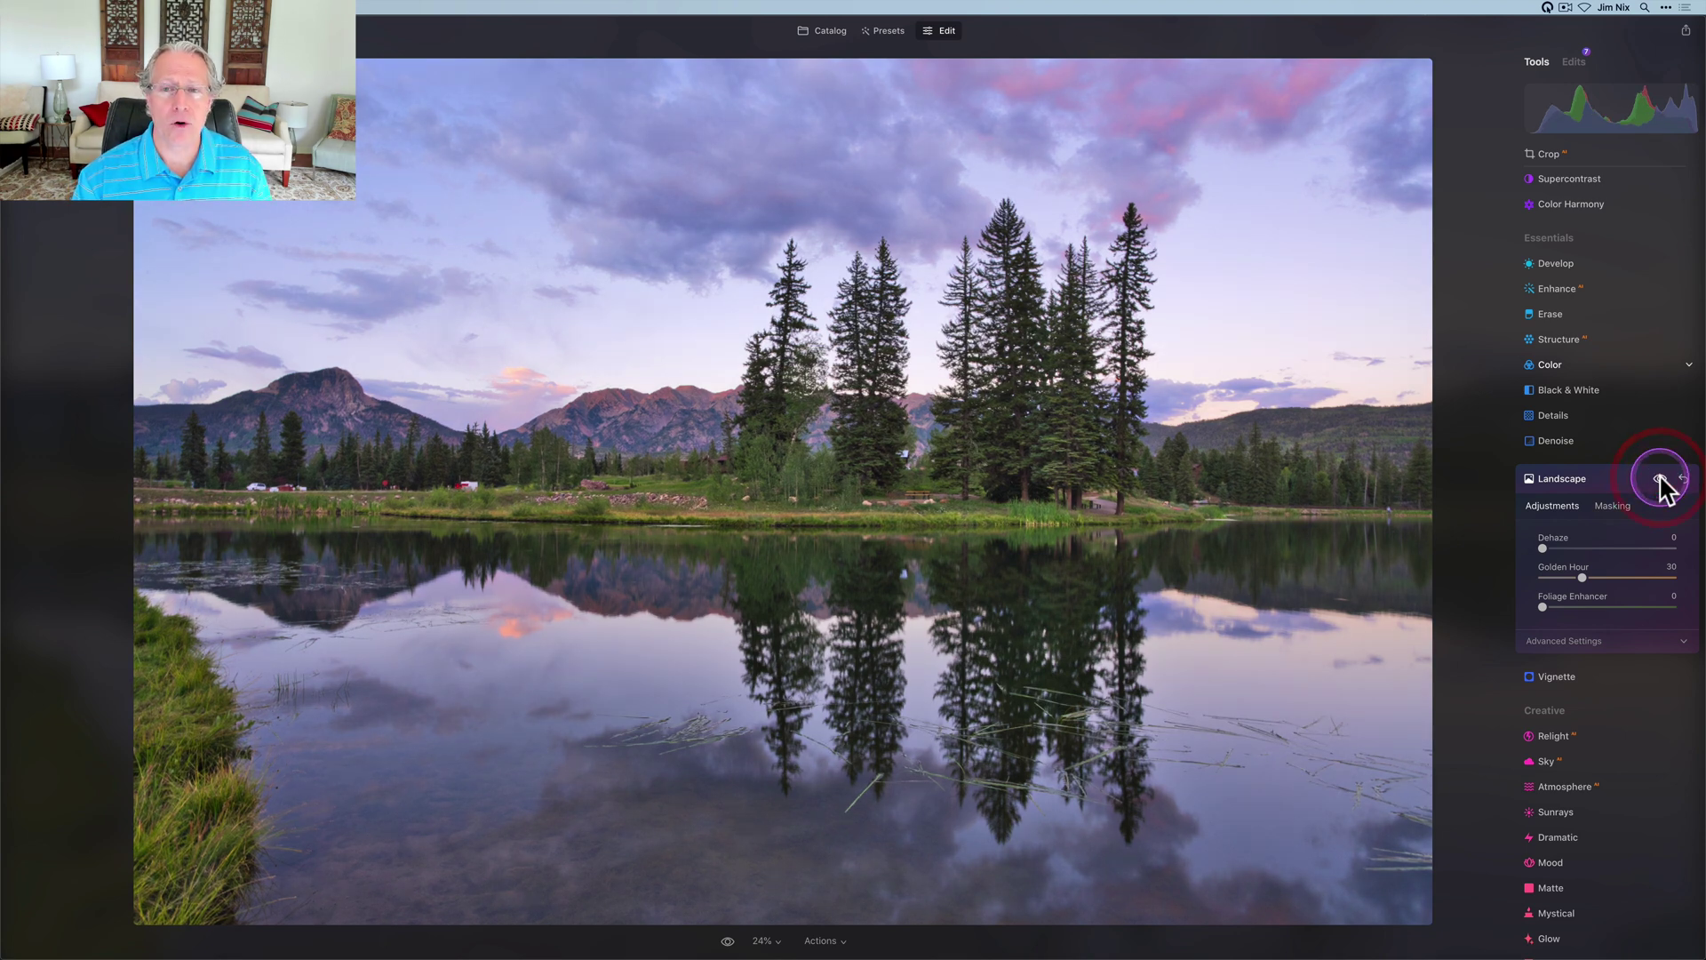
click(1597, 489)
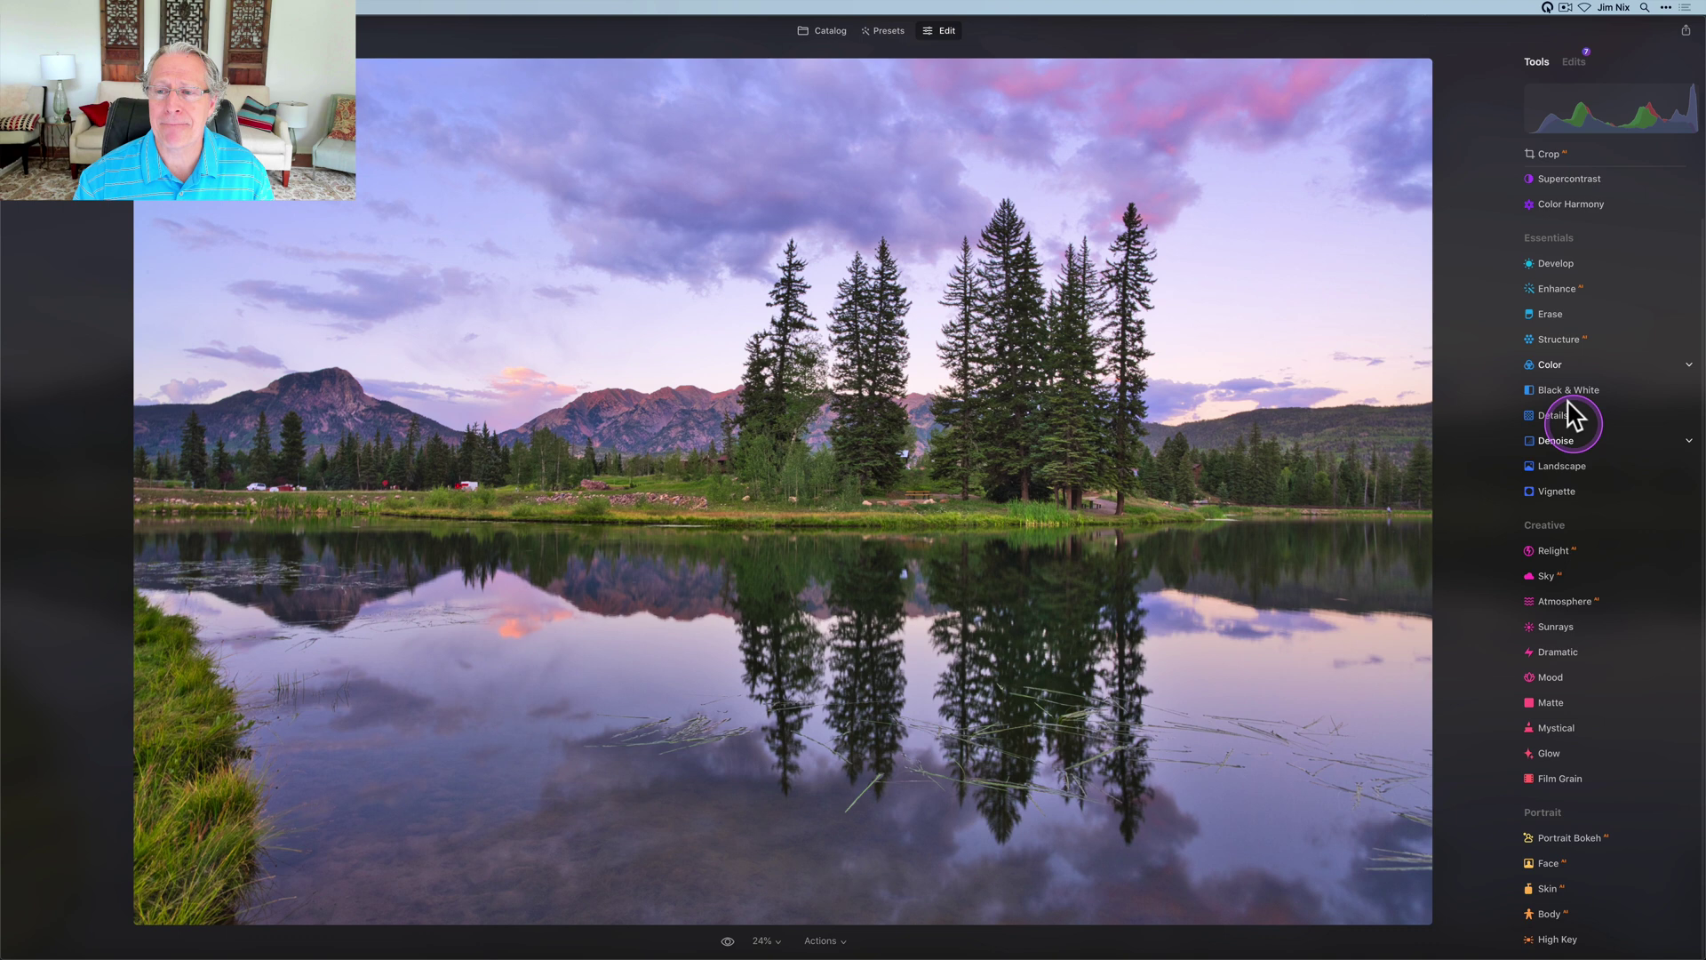
Lower the Yellow saturation in Color's HSL to -28.
click(1555, 365)
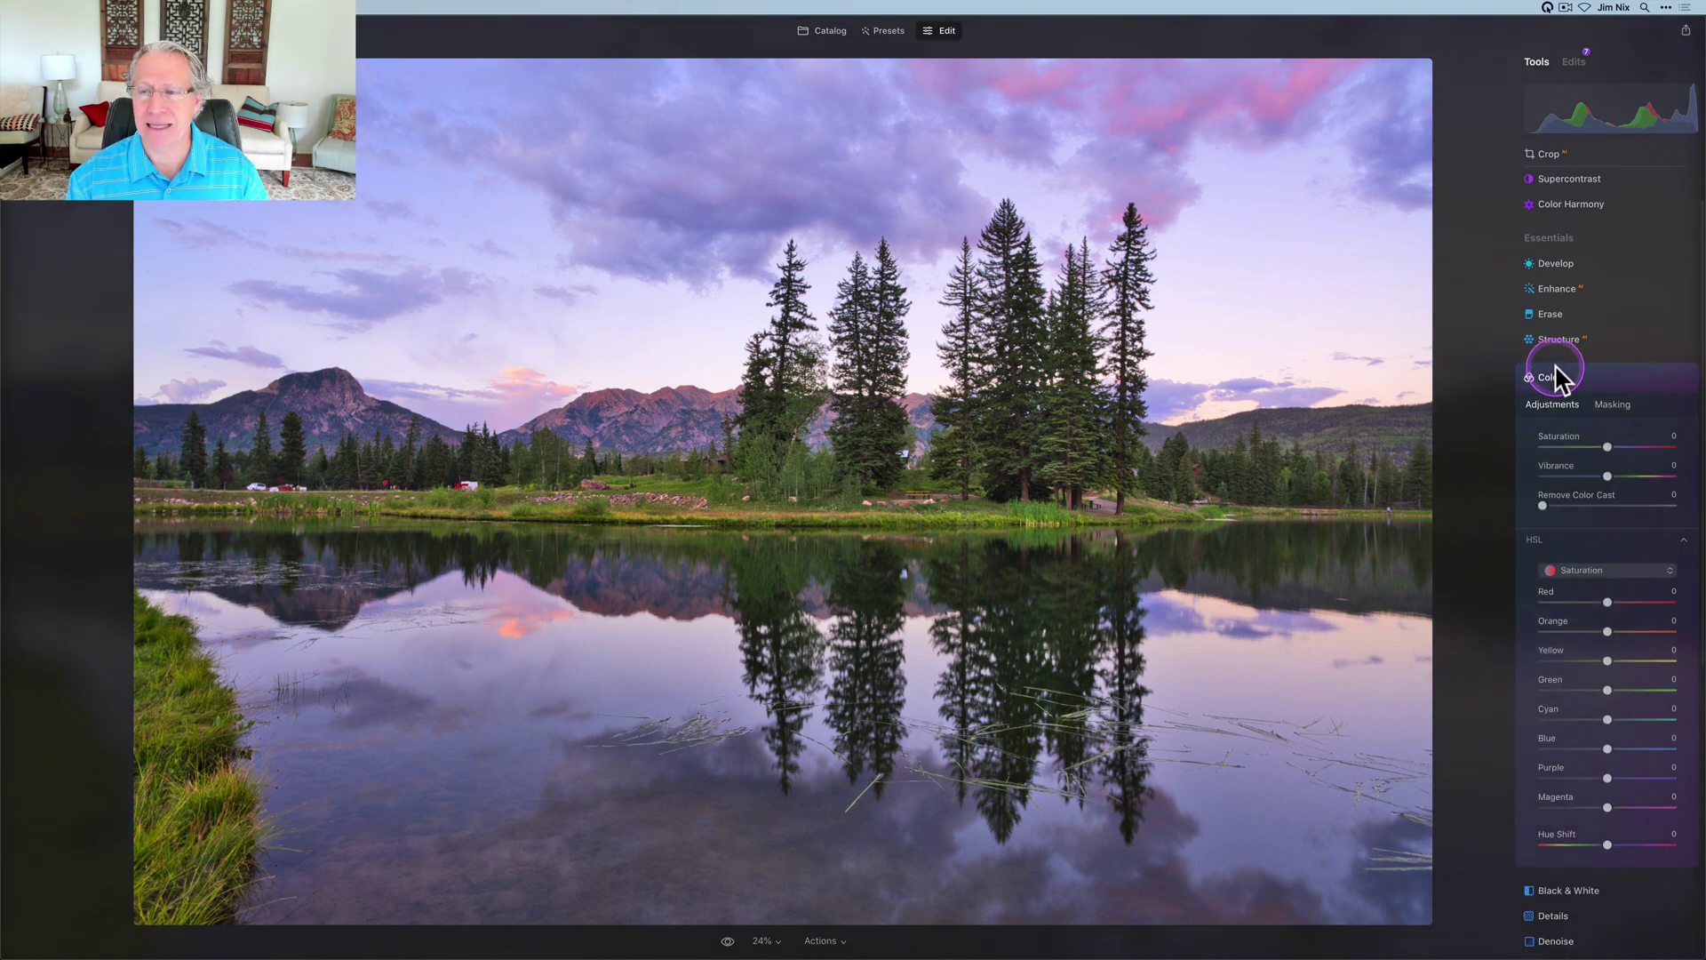
click(1544, 563)
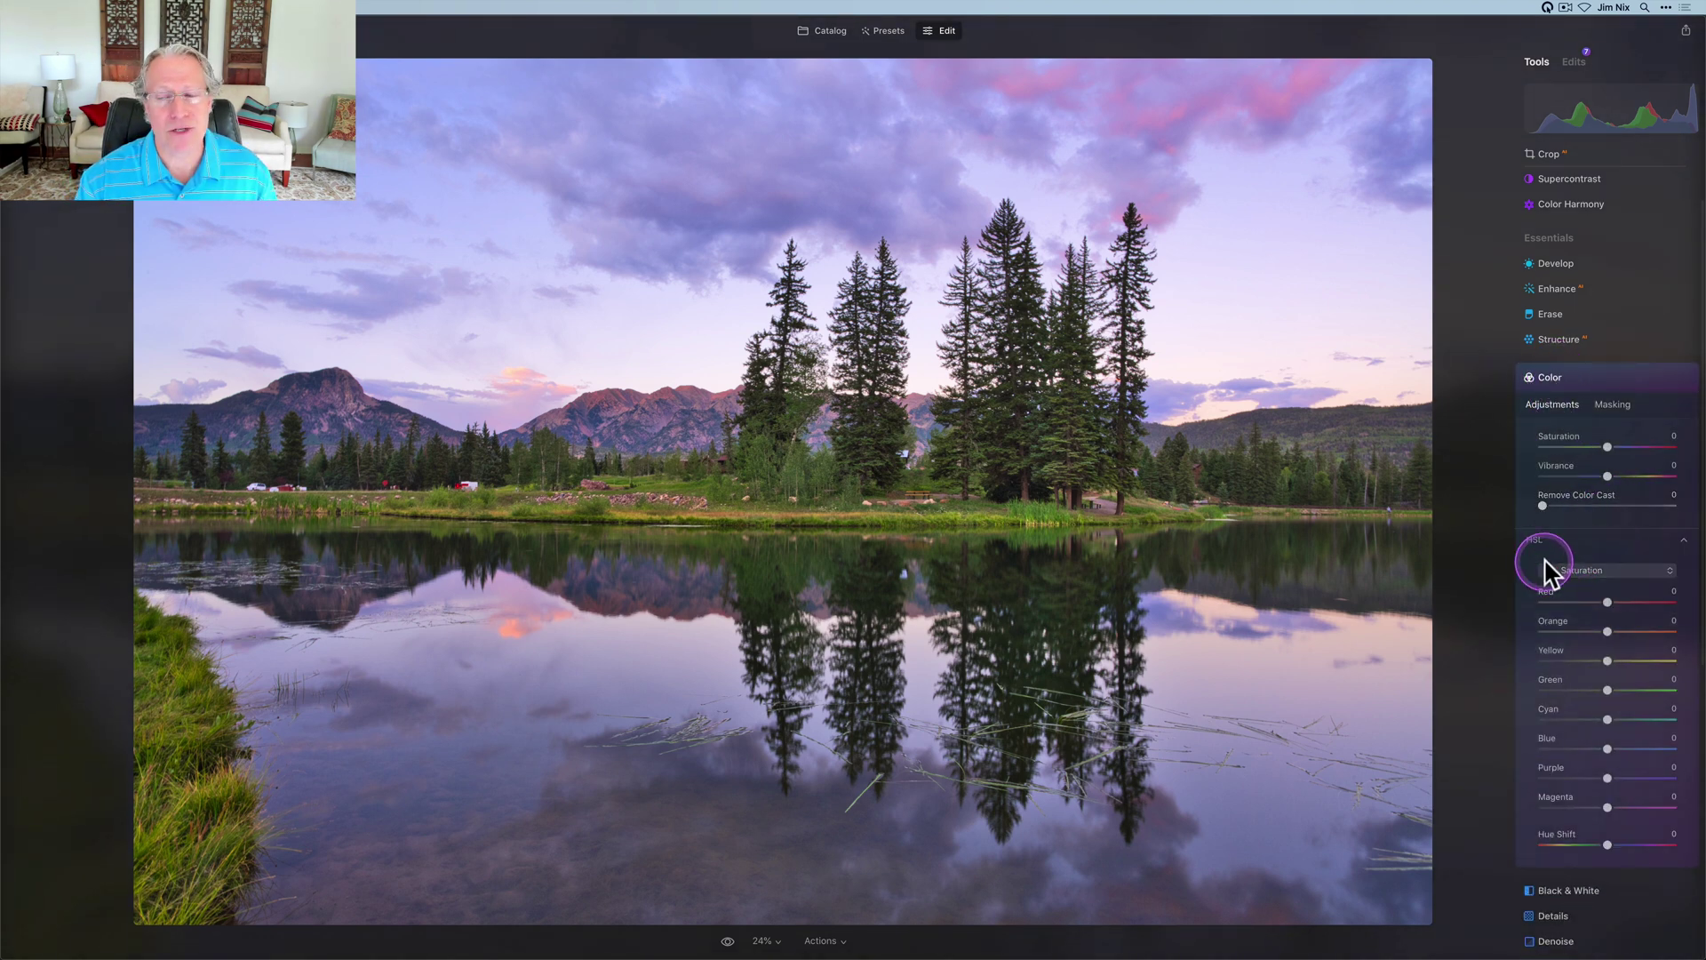
scroll(1545, 569, down, 2)
click(1590, 585)
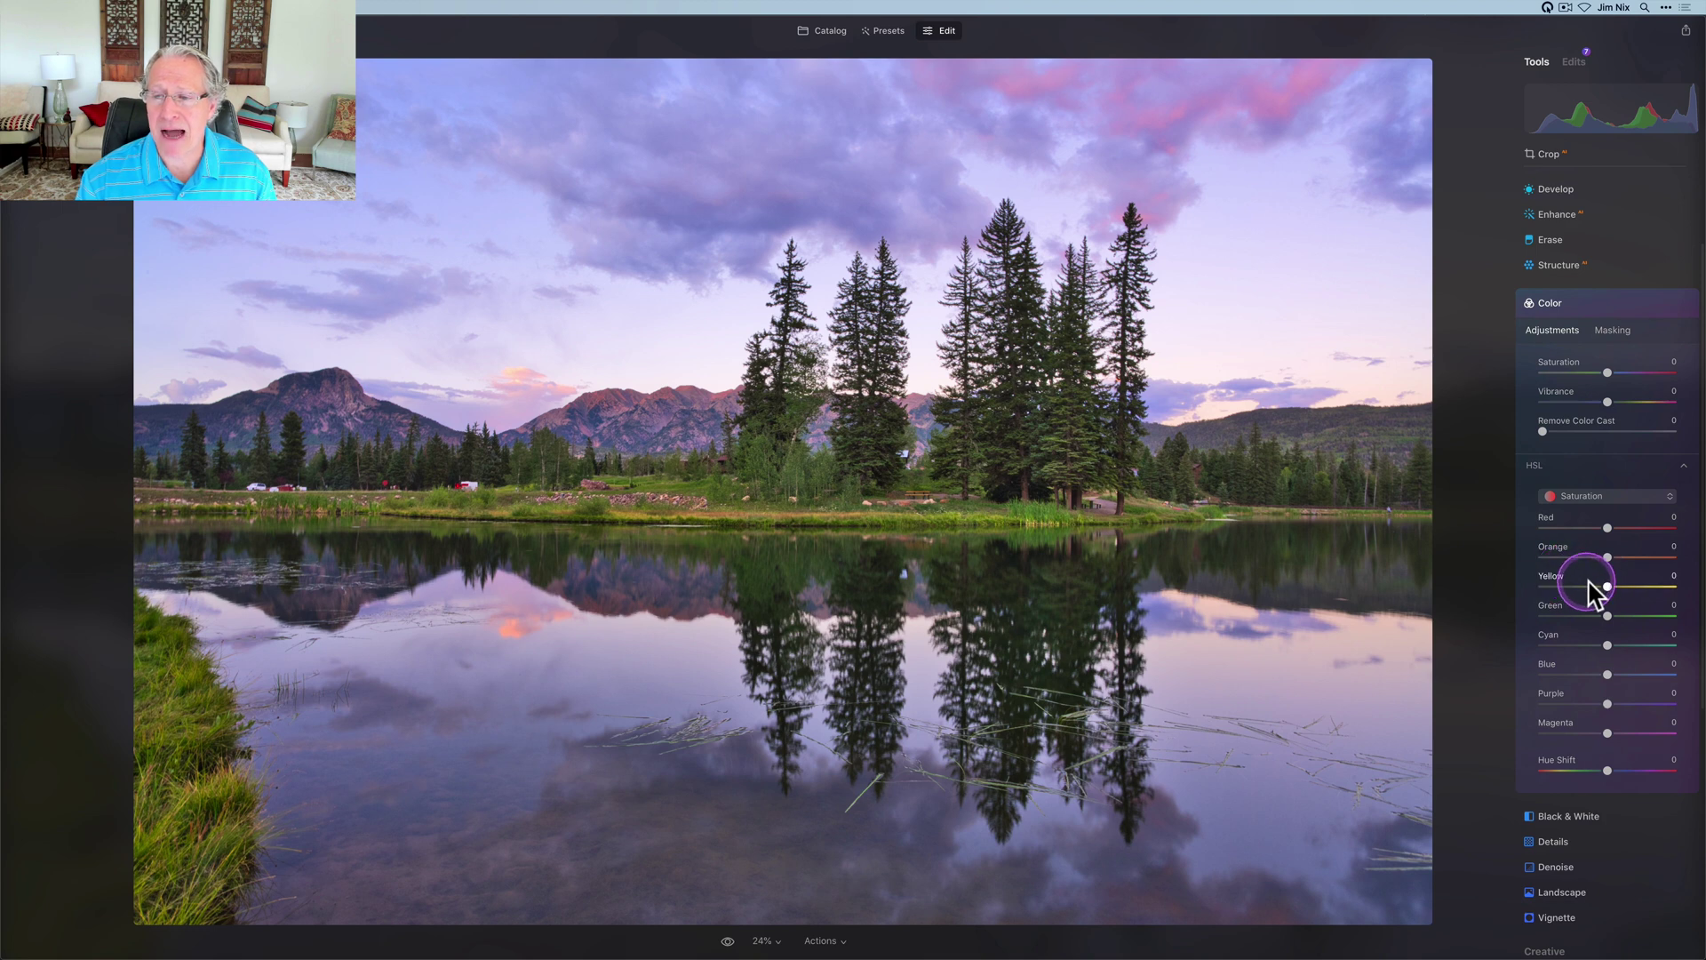
click(1600, 592)
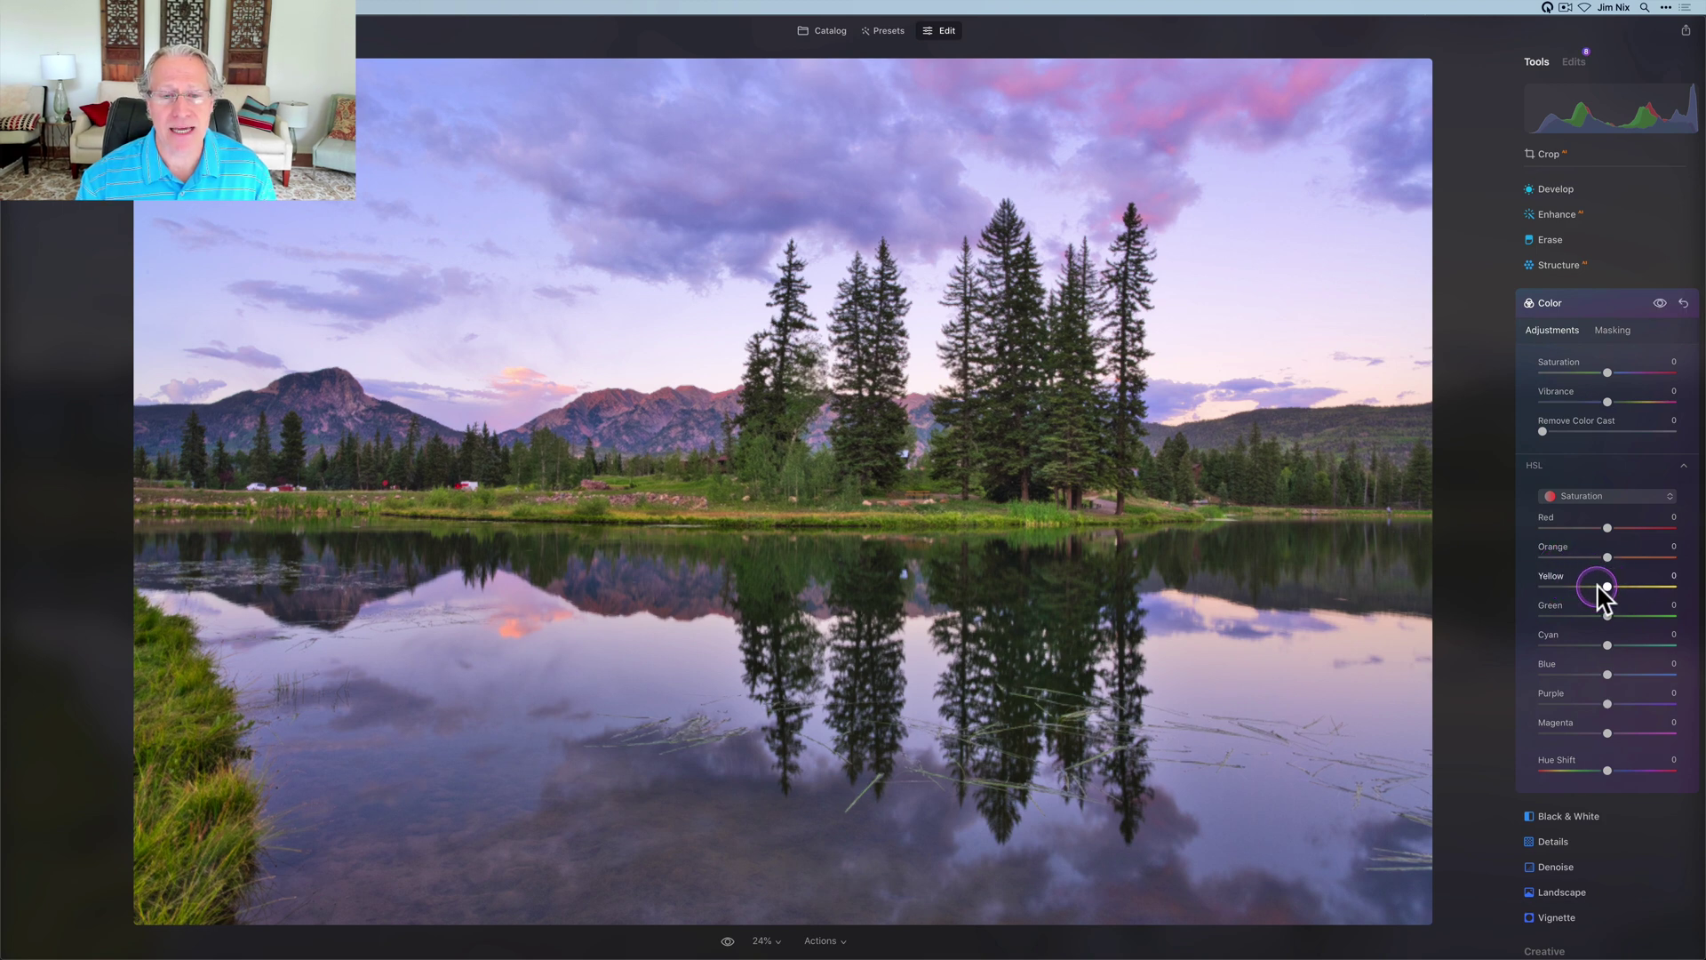
drag(1600, 593, 1590, 520)
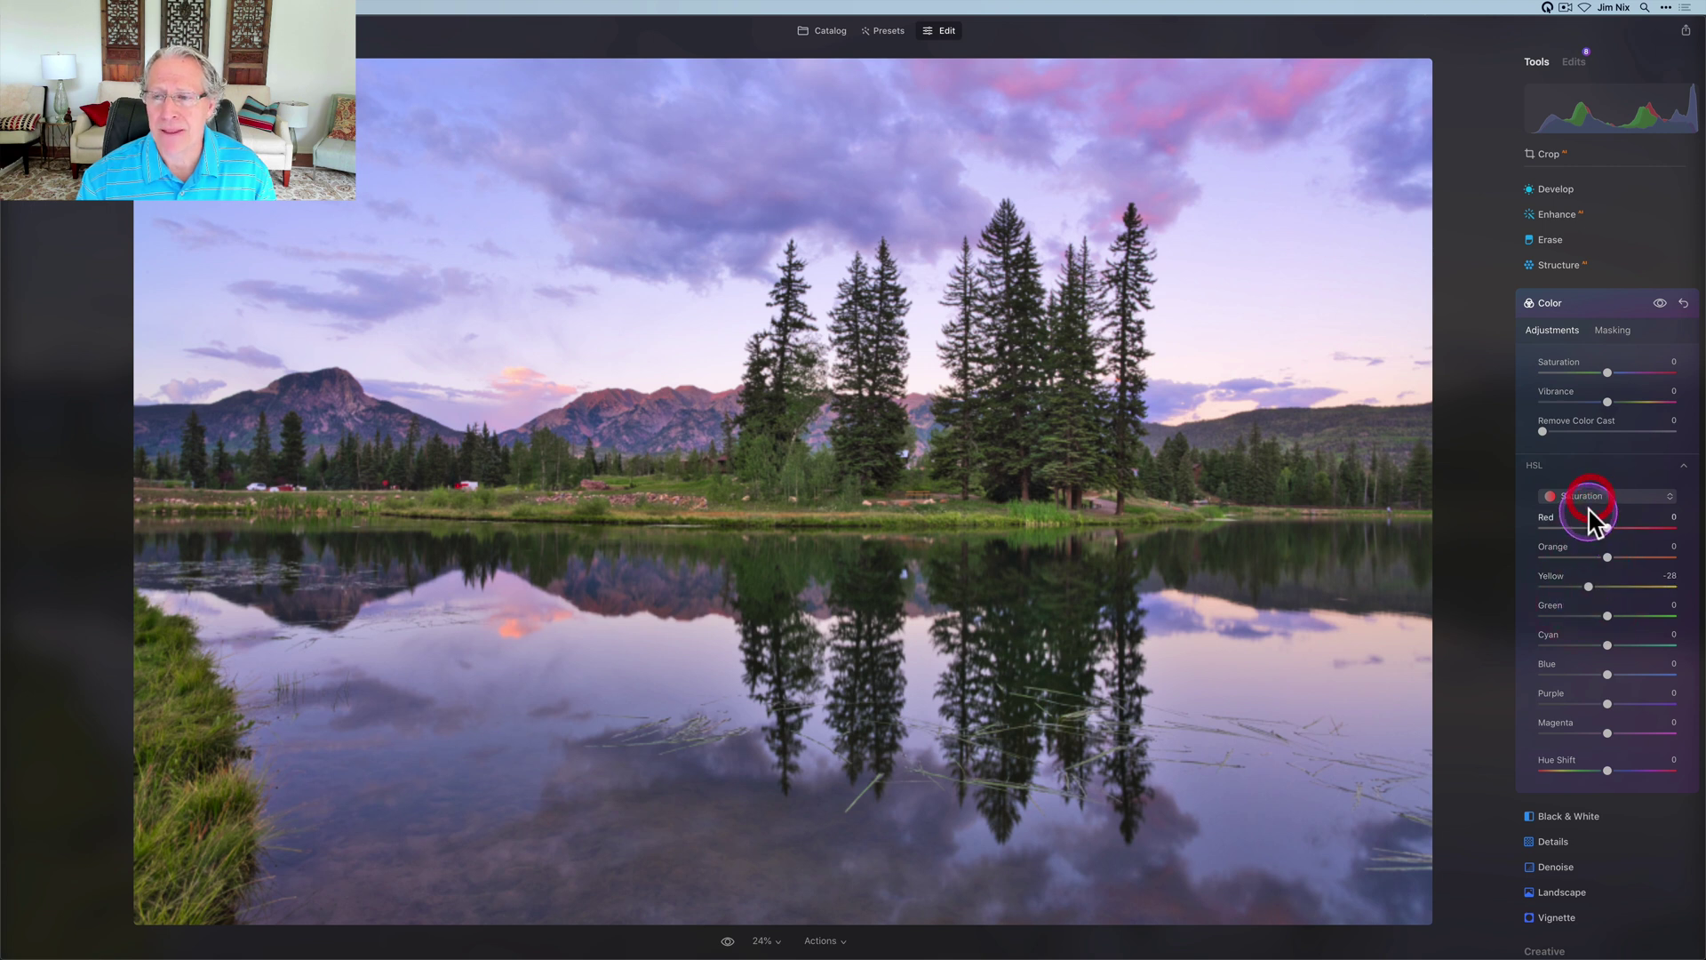
Switch HSL to Luminance and darken Yellow to -24.
click(1590, 500)
click(1599, 580)
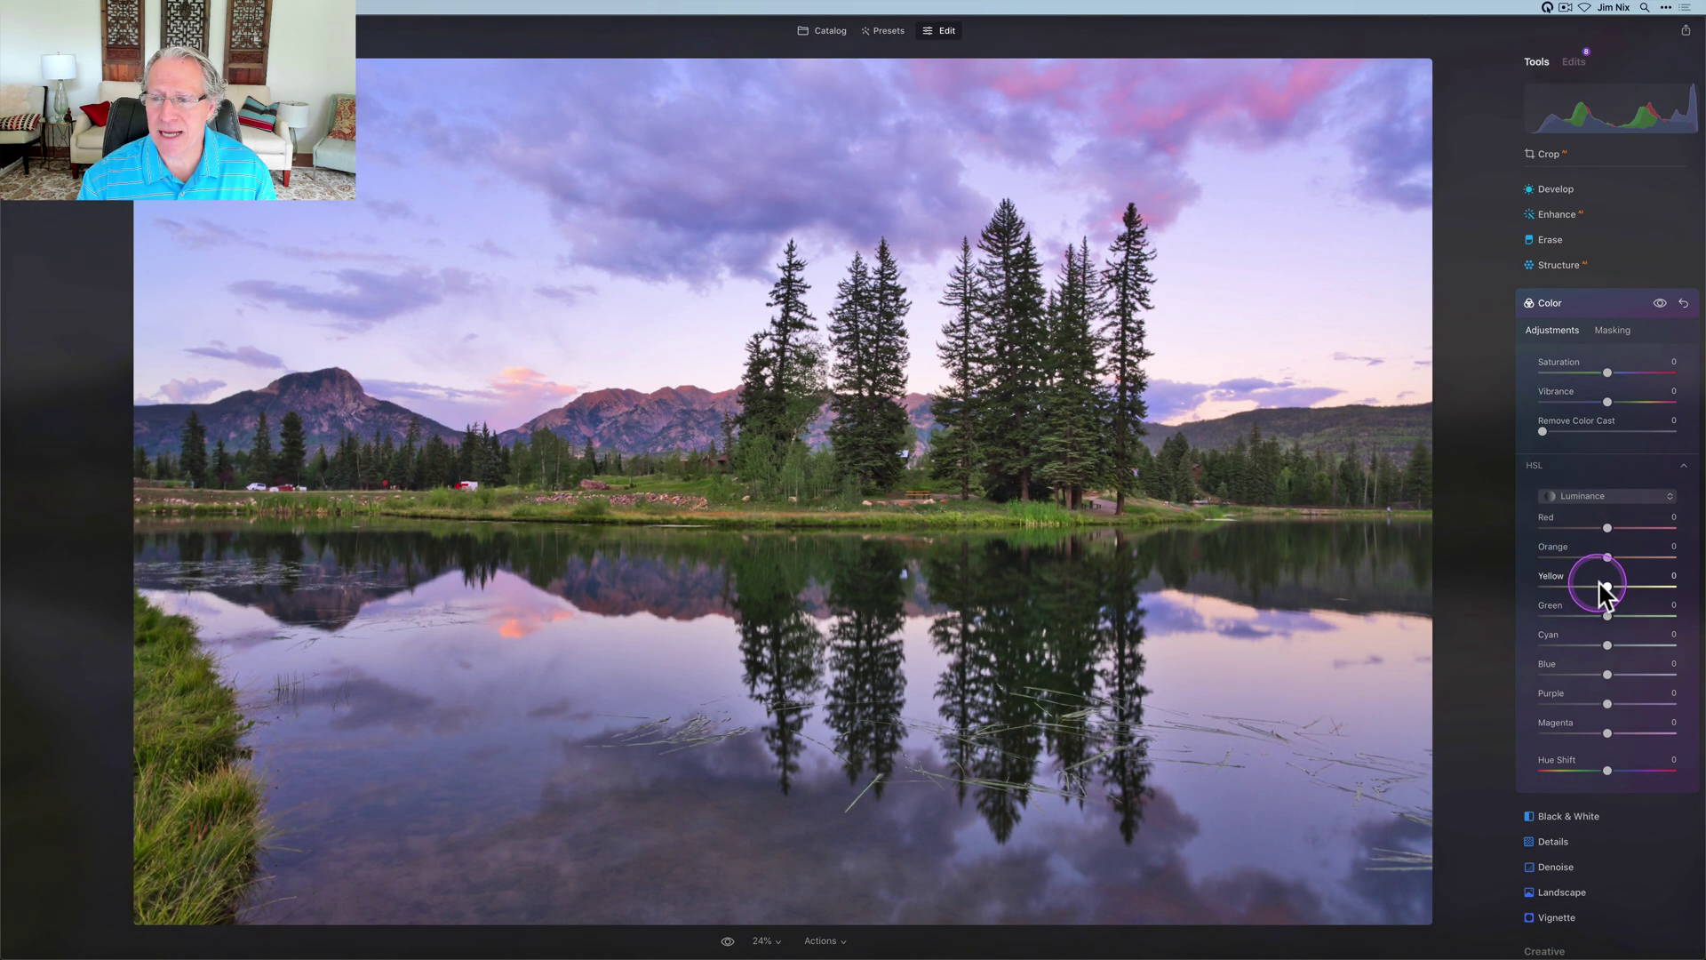
mouse_move(1600, 584)
mouse_down()
mouse_move(1630, 584)
mouse_move(1592, 590)
mouse_up()
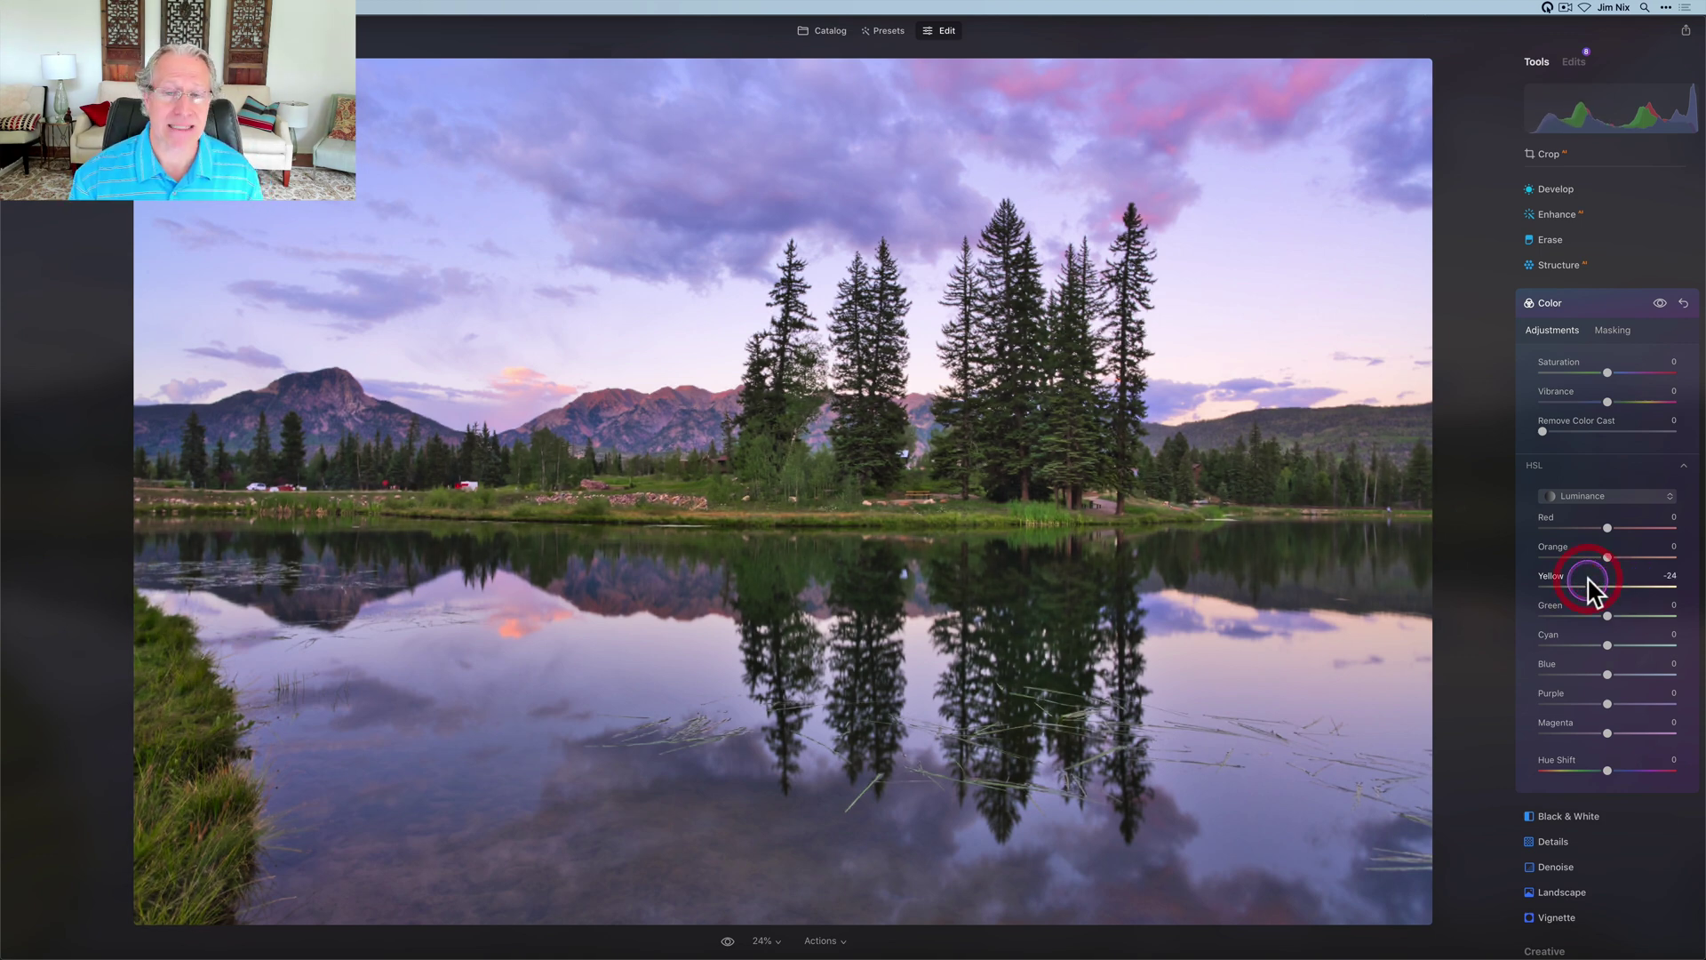
click(1592, 591)
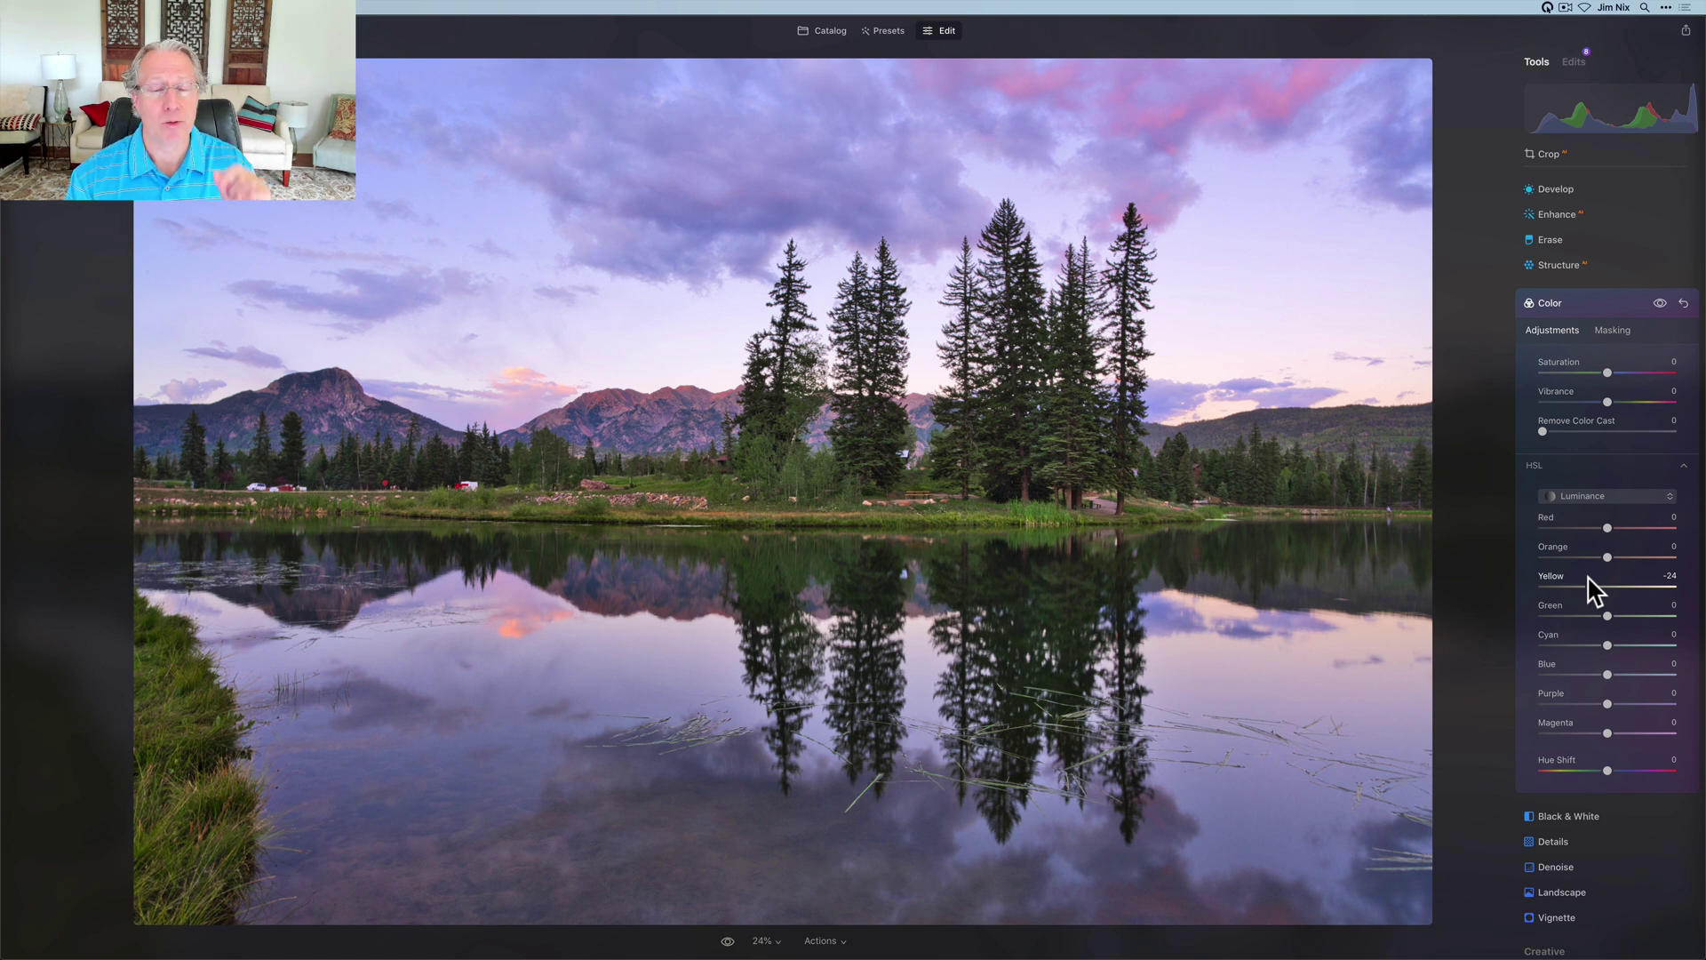
Compare the photo with Color toggled off and on, then collapse Color.
click(1660, 303)
click(1660, 303)
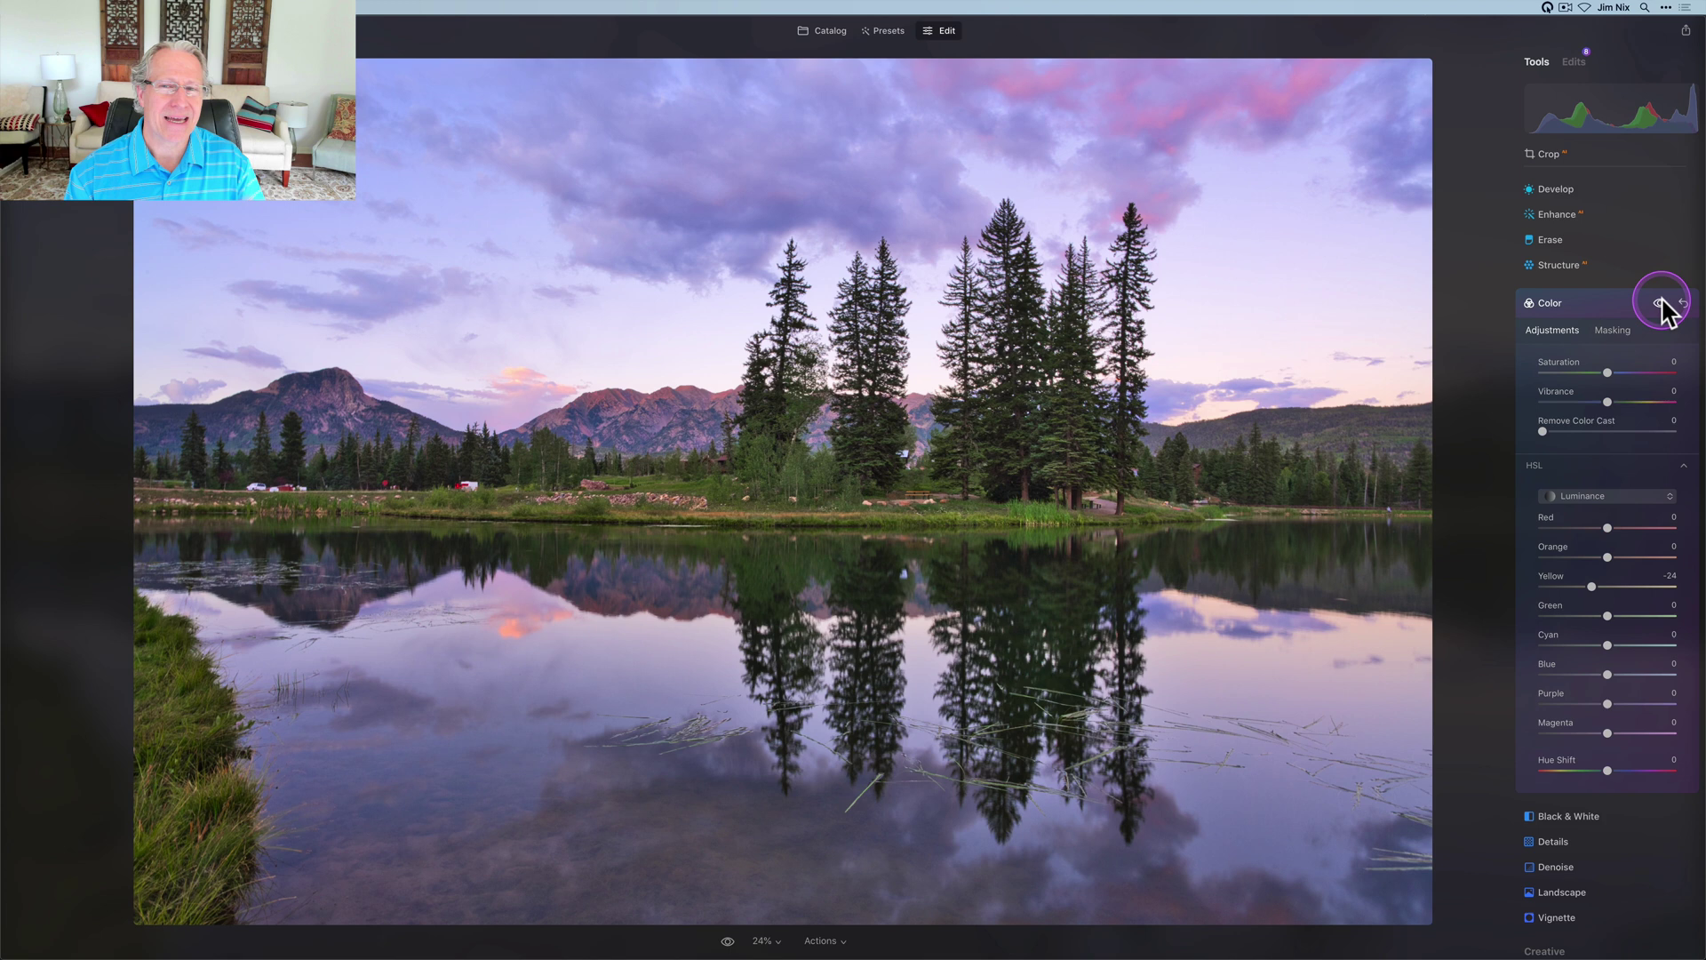
click(1660, 303)
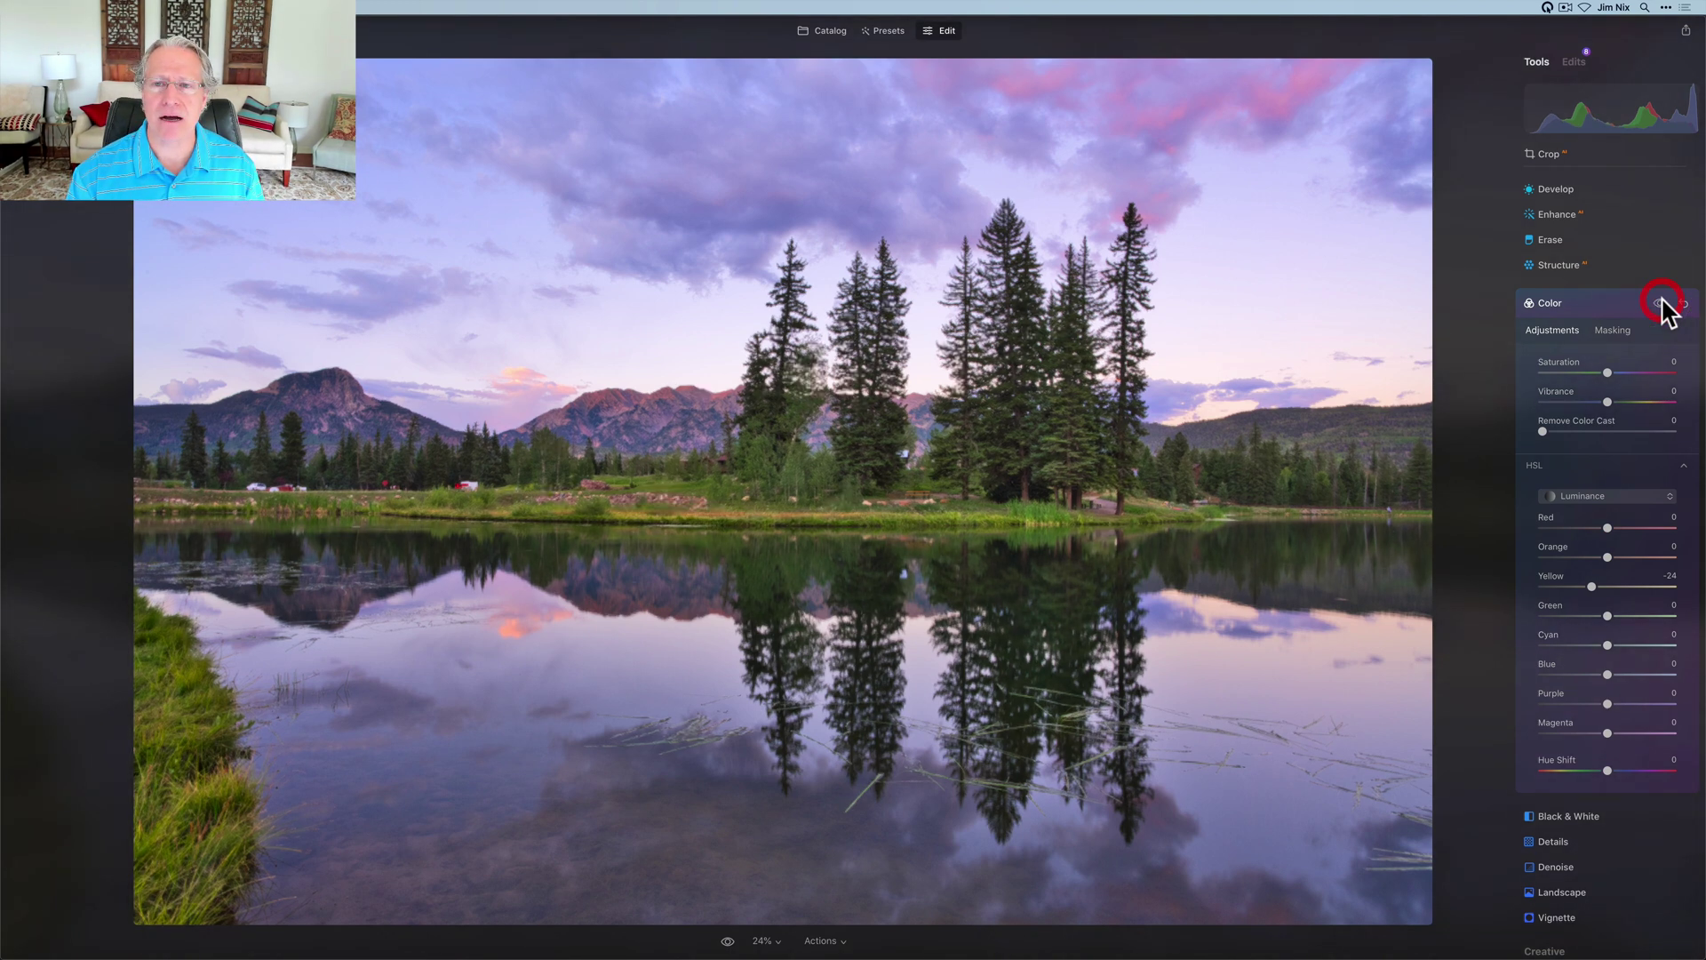
click(1595, 325)
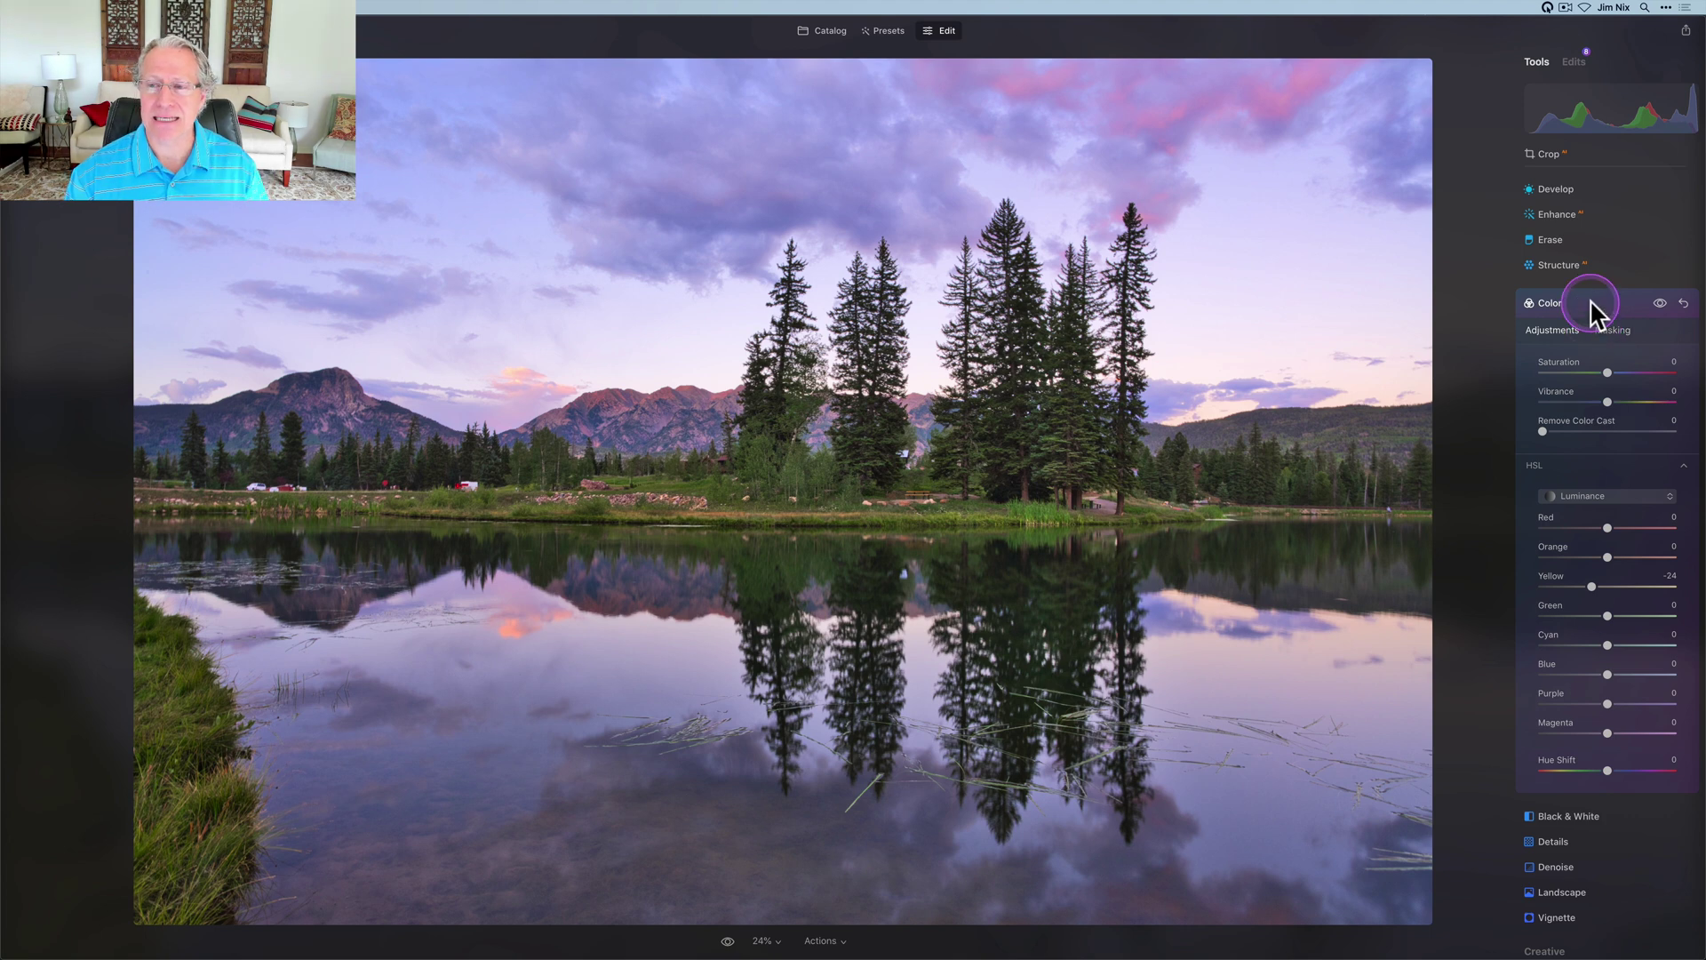
click(1591, 303)
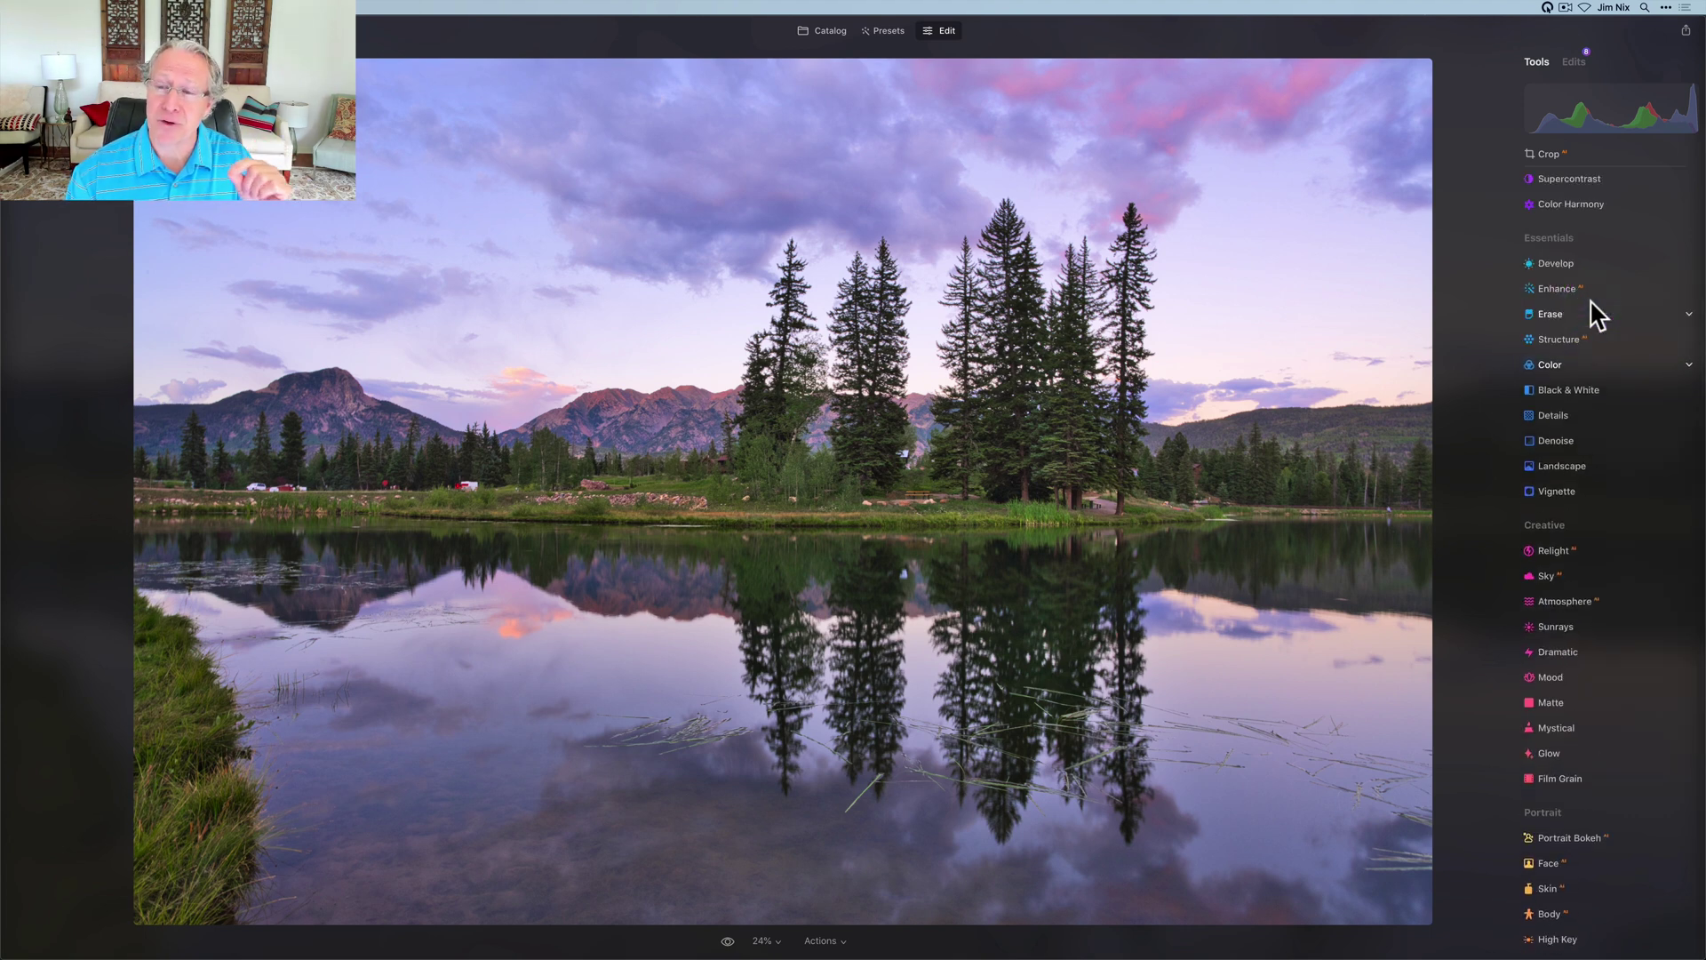
Open Toning from Favorites and switch it to Highlights.
click(1555, 464)
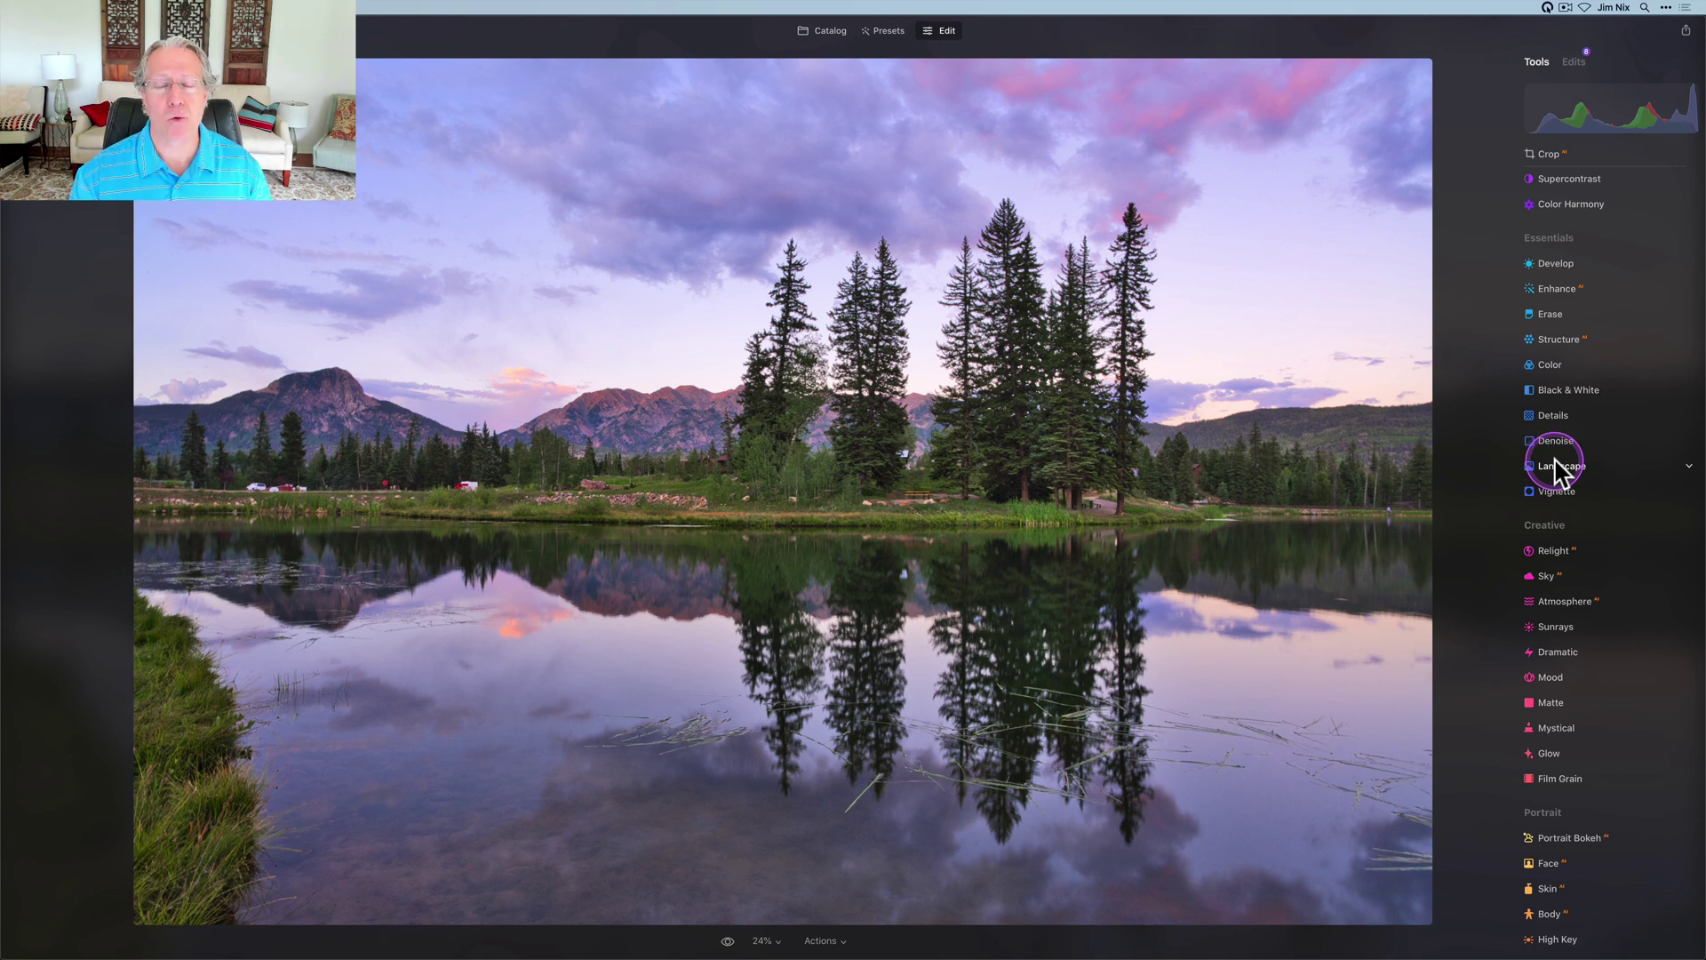
click(1585, 199)
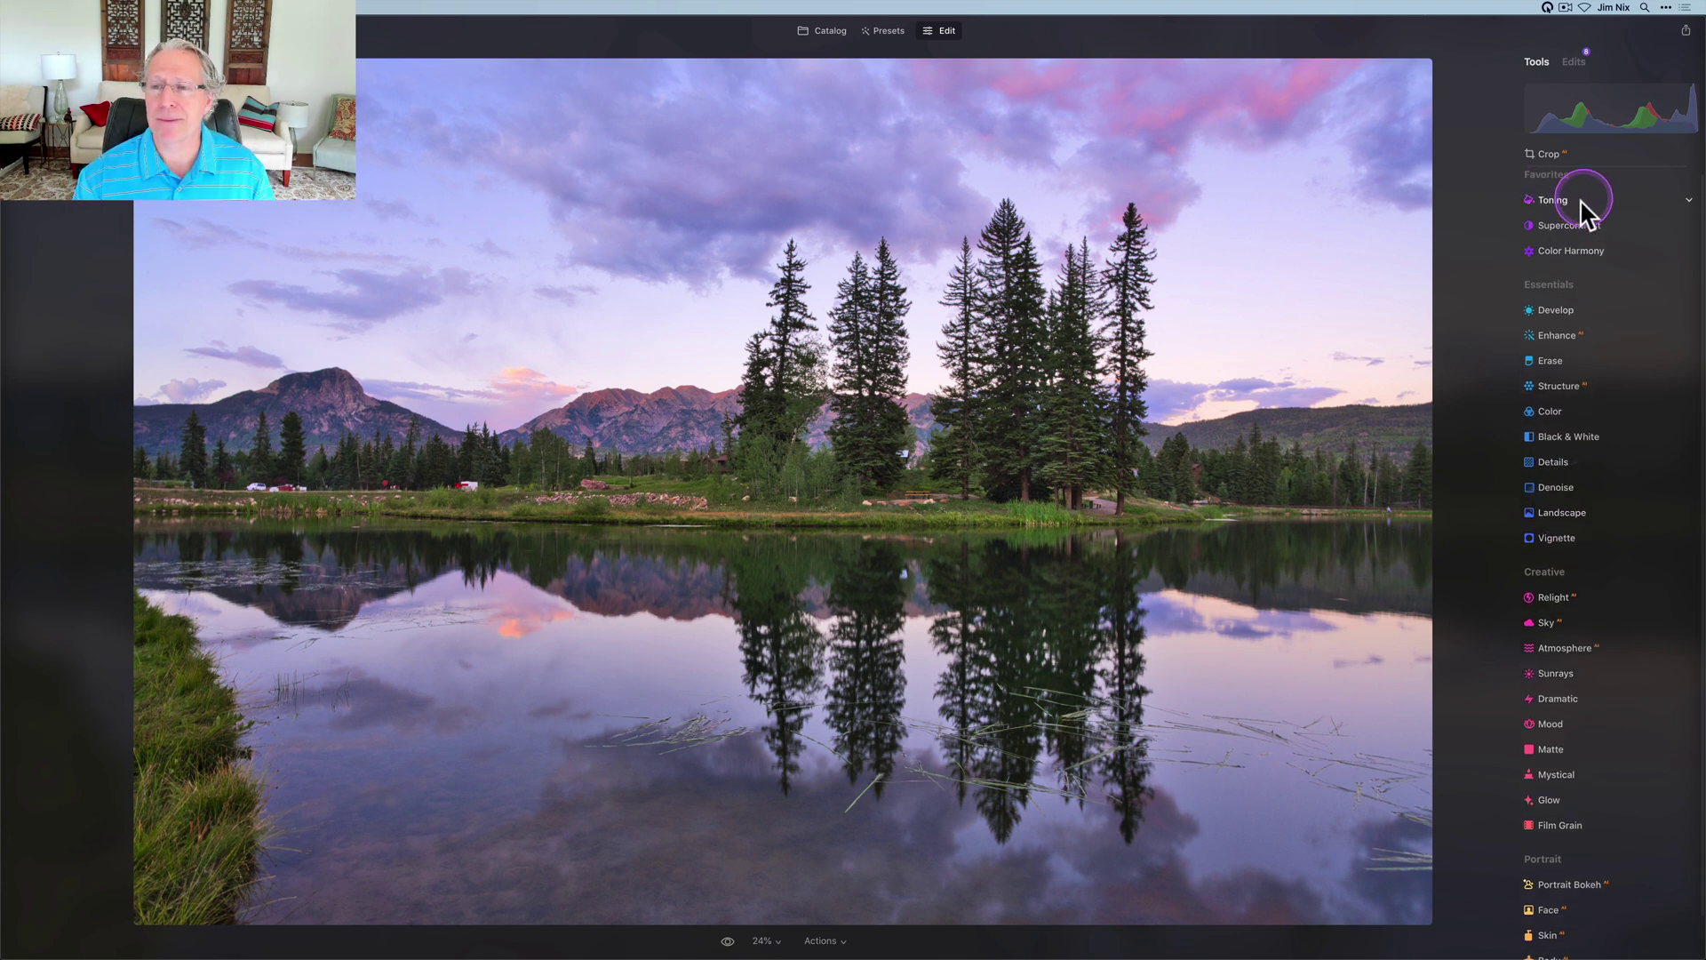
click(1614, 282)
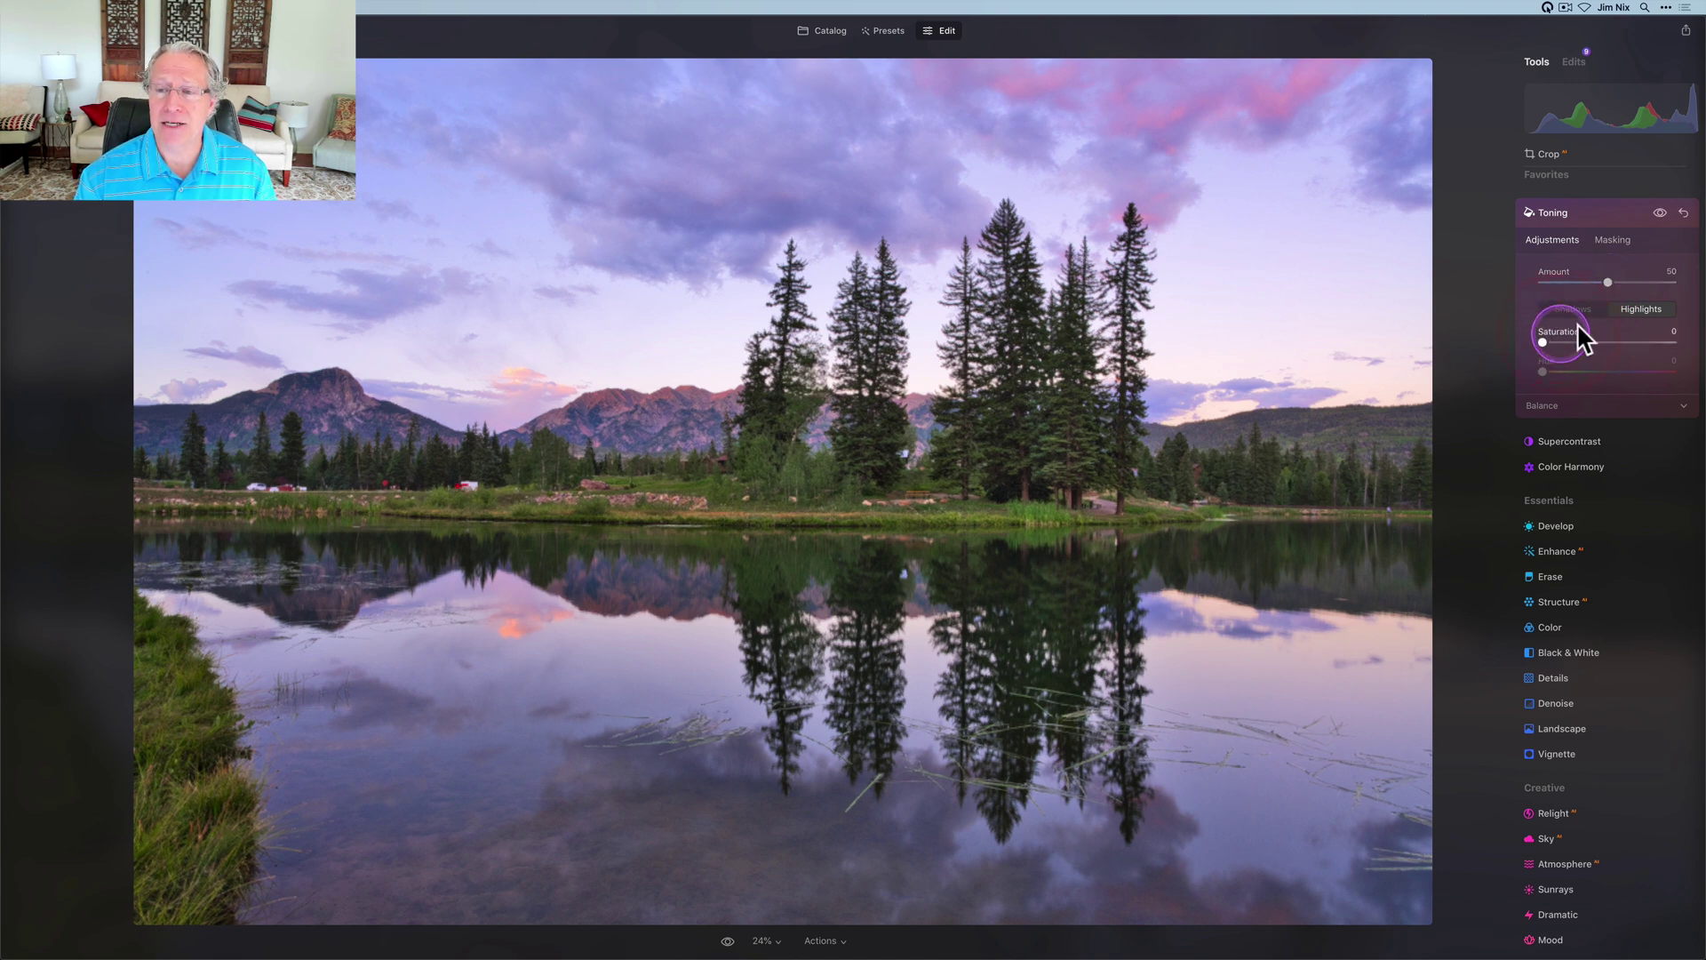
click(1638, 296)
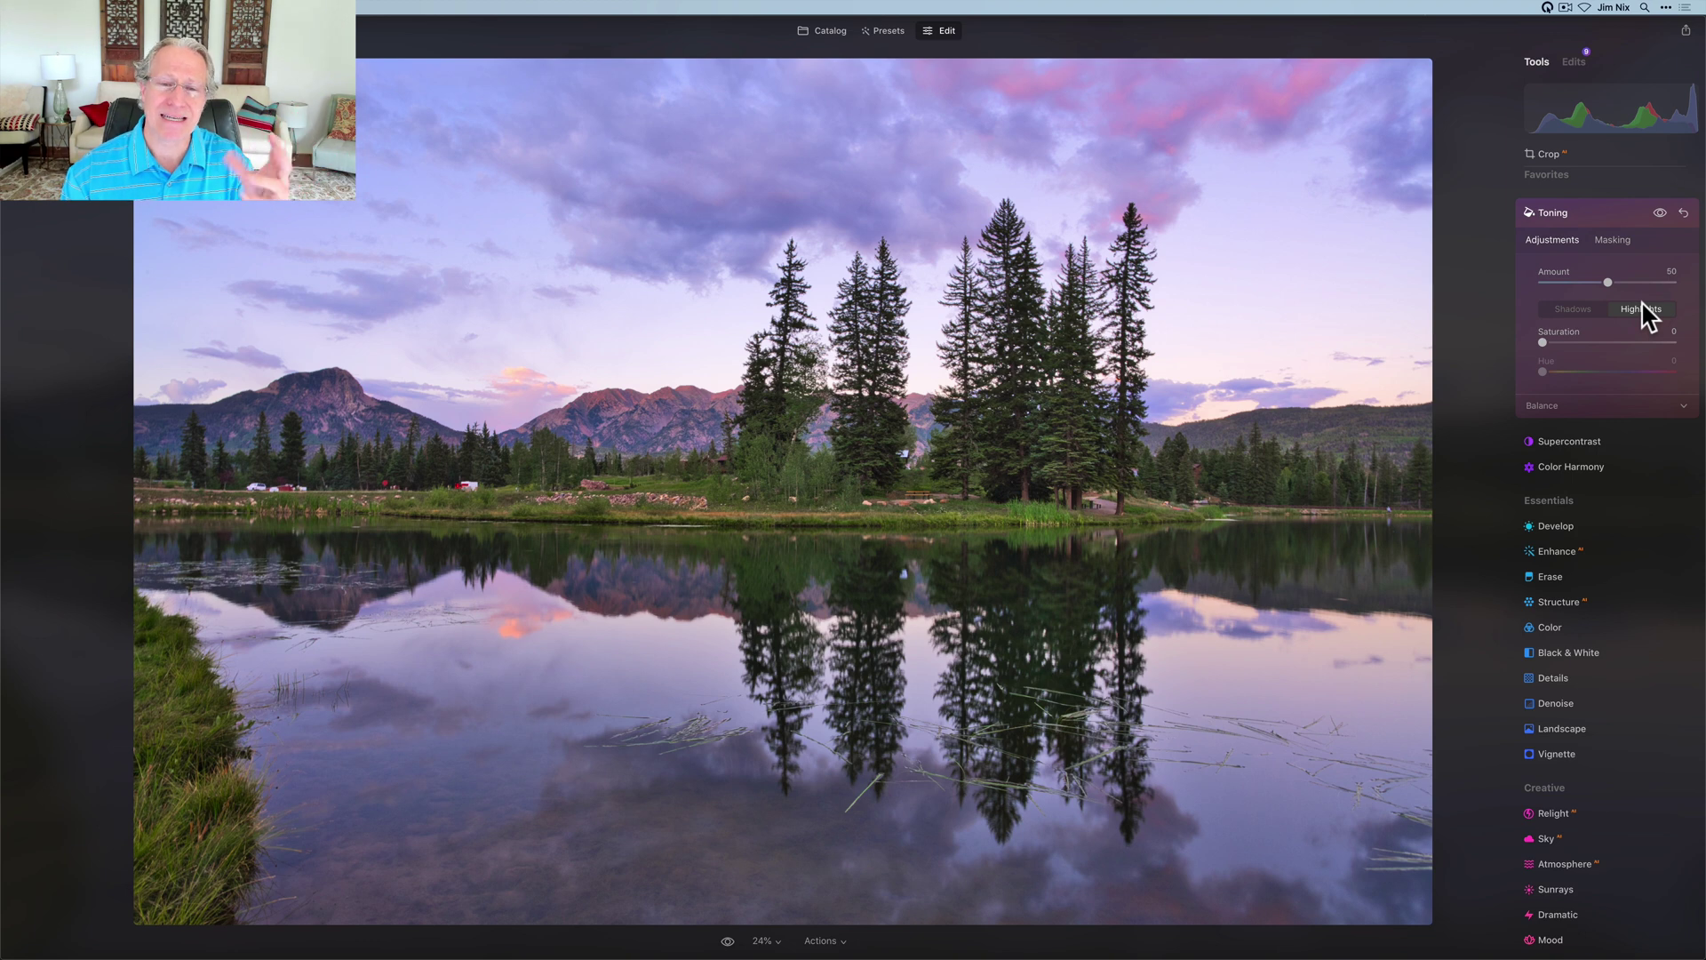
Set highlight toning Saturation to 20, compare before and after, and collapse Toning.
click(1570, 338)
drag(1555, 336, 1563, 339)
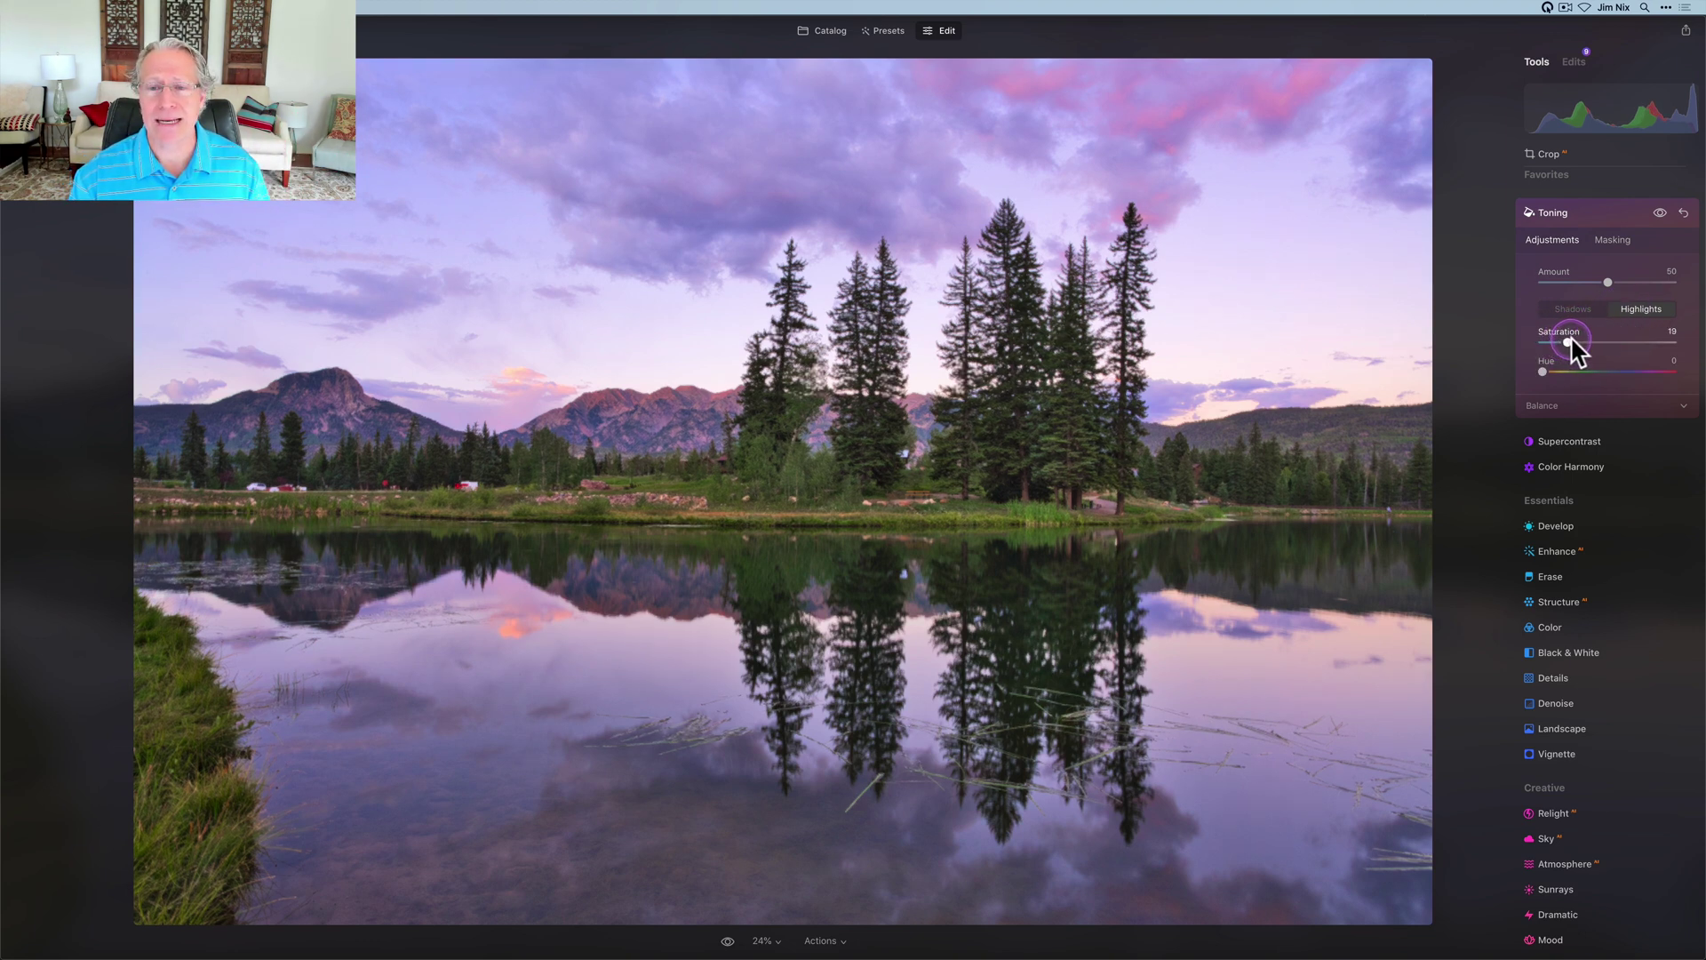
mouse_move(1571, 341)
mouse_down()
mouse_move(1609, 339)
mouse_move(1576, 337)
mouse_up()
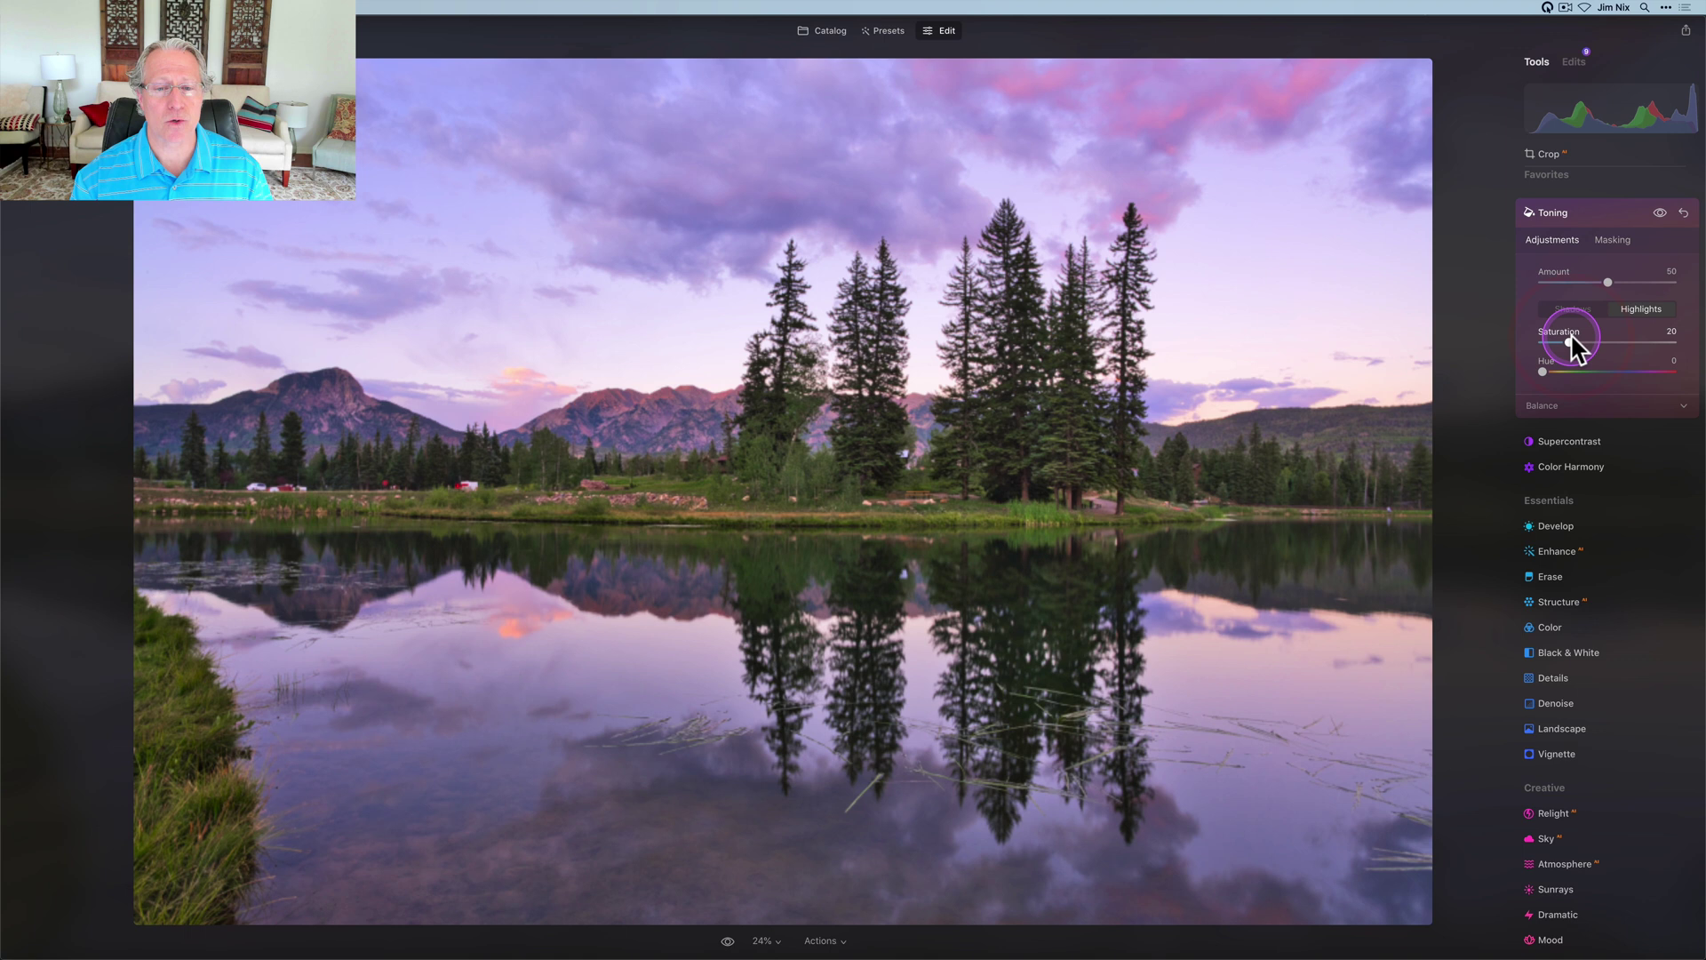
click(1659, 214)
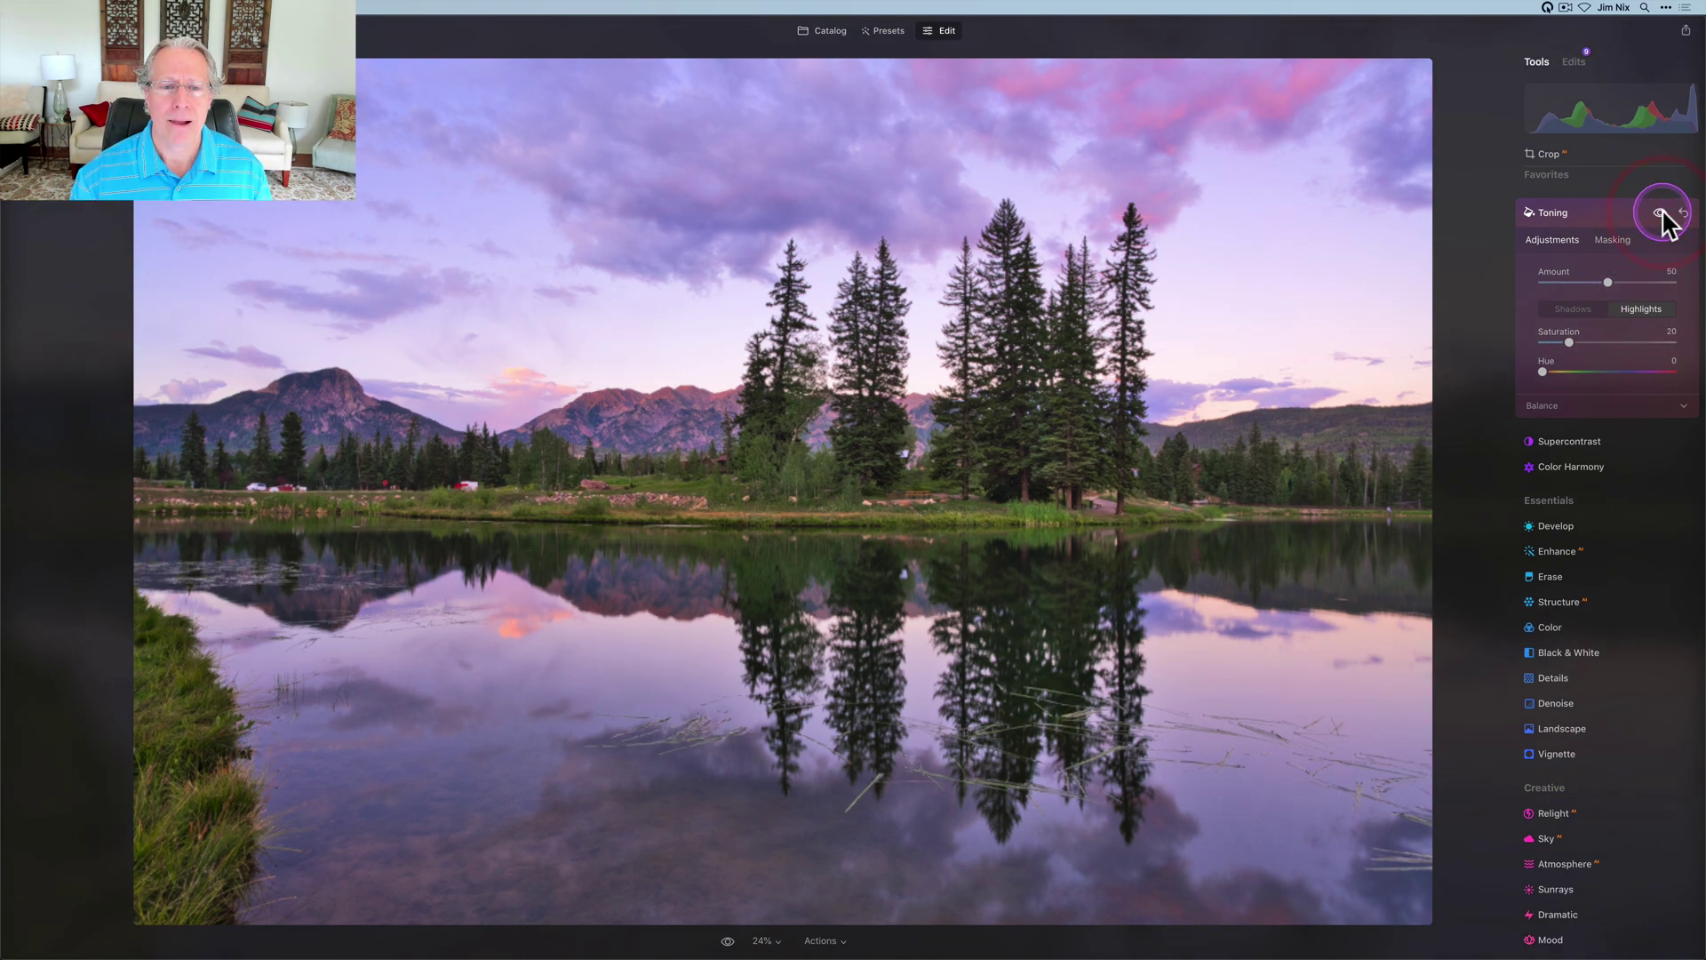
click(1587, 216)
click(1571, 252)
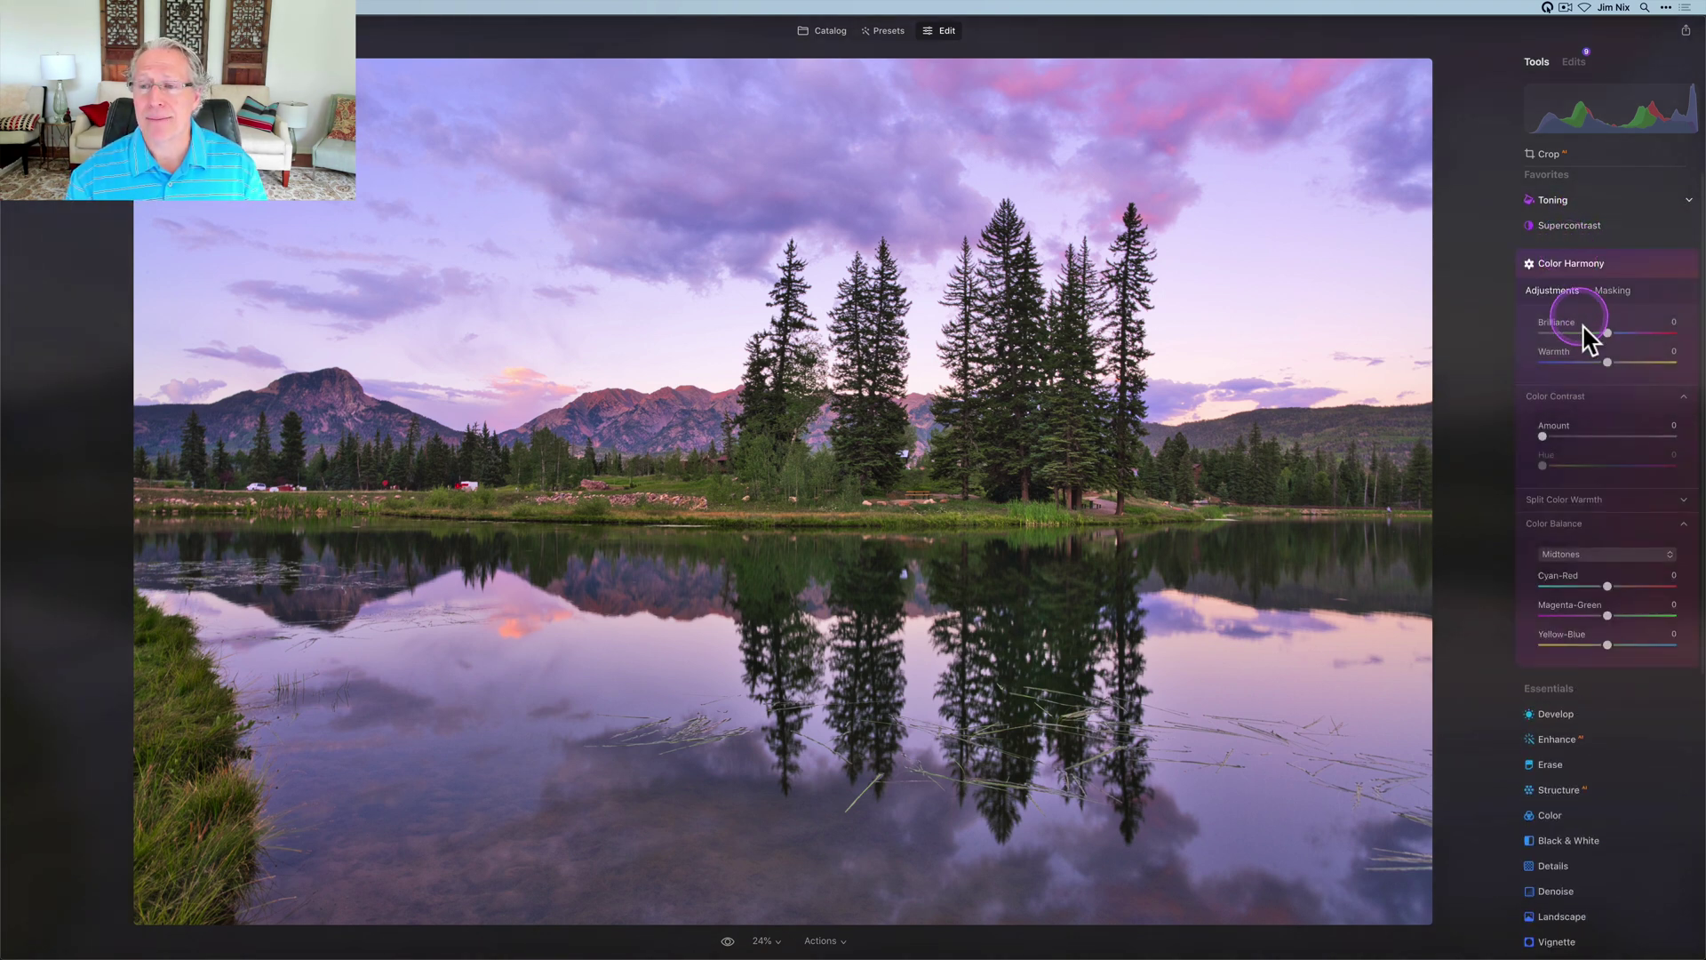
click(1609, 330)
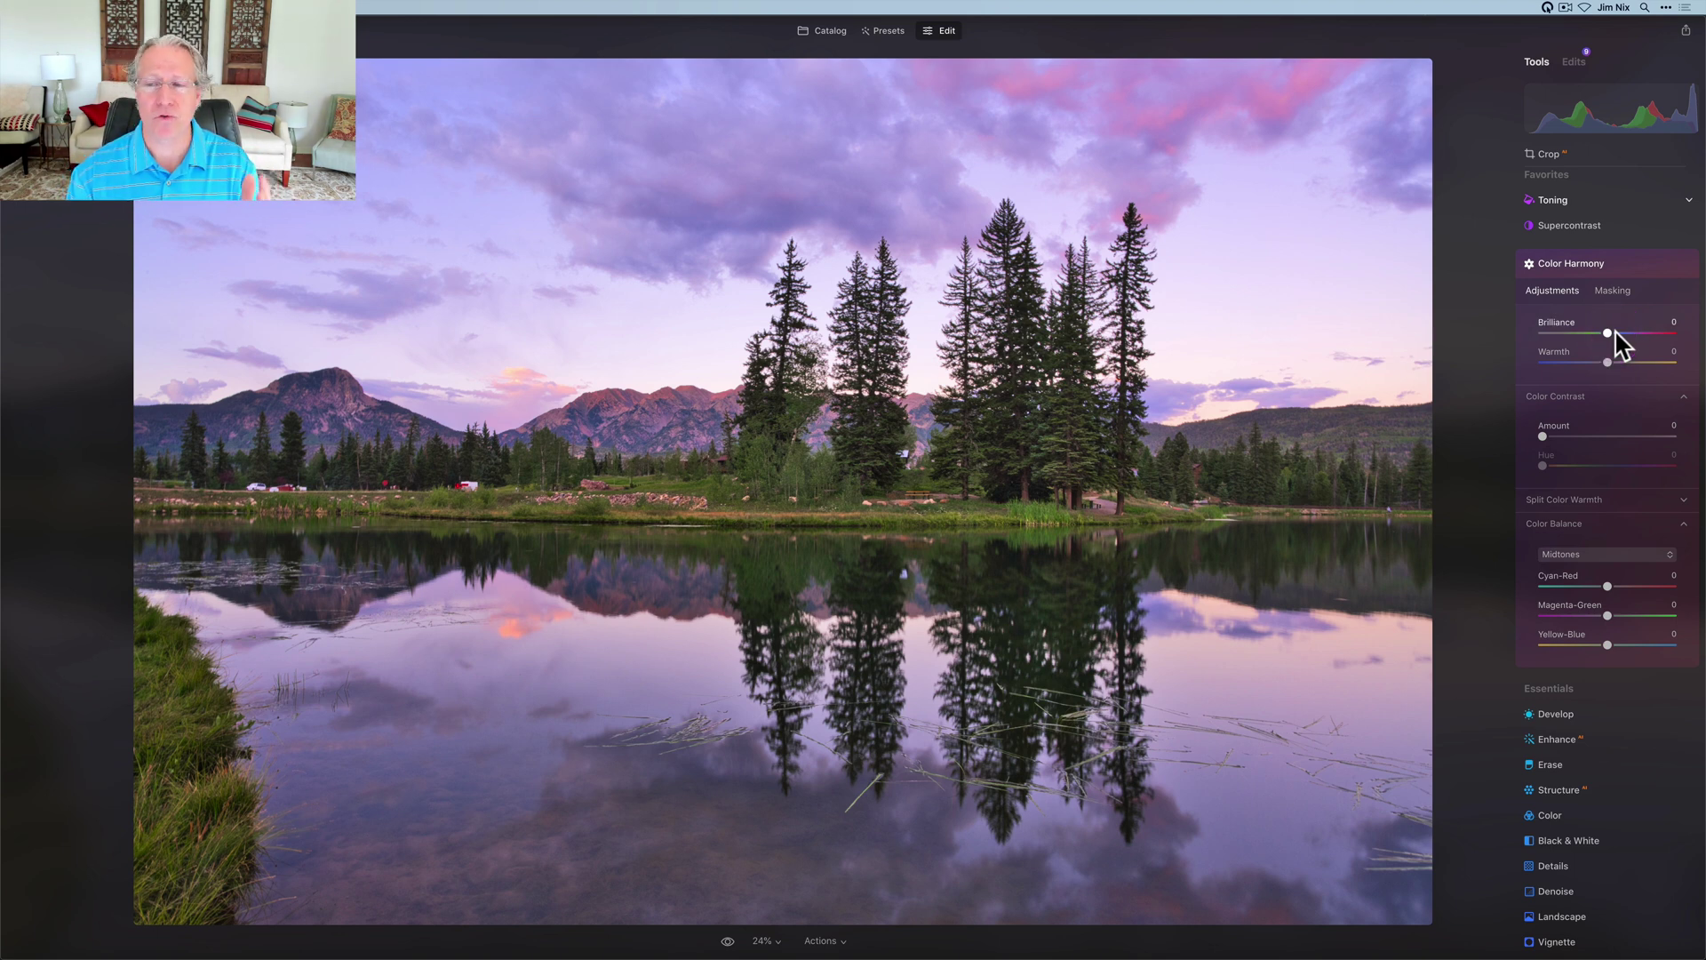
click(1608, 360)
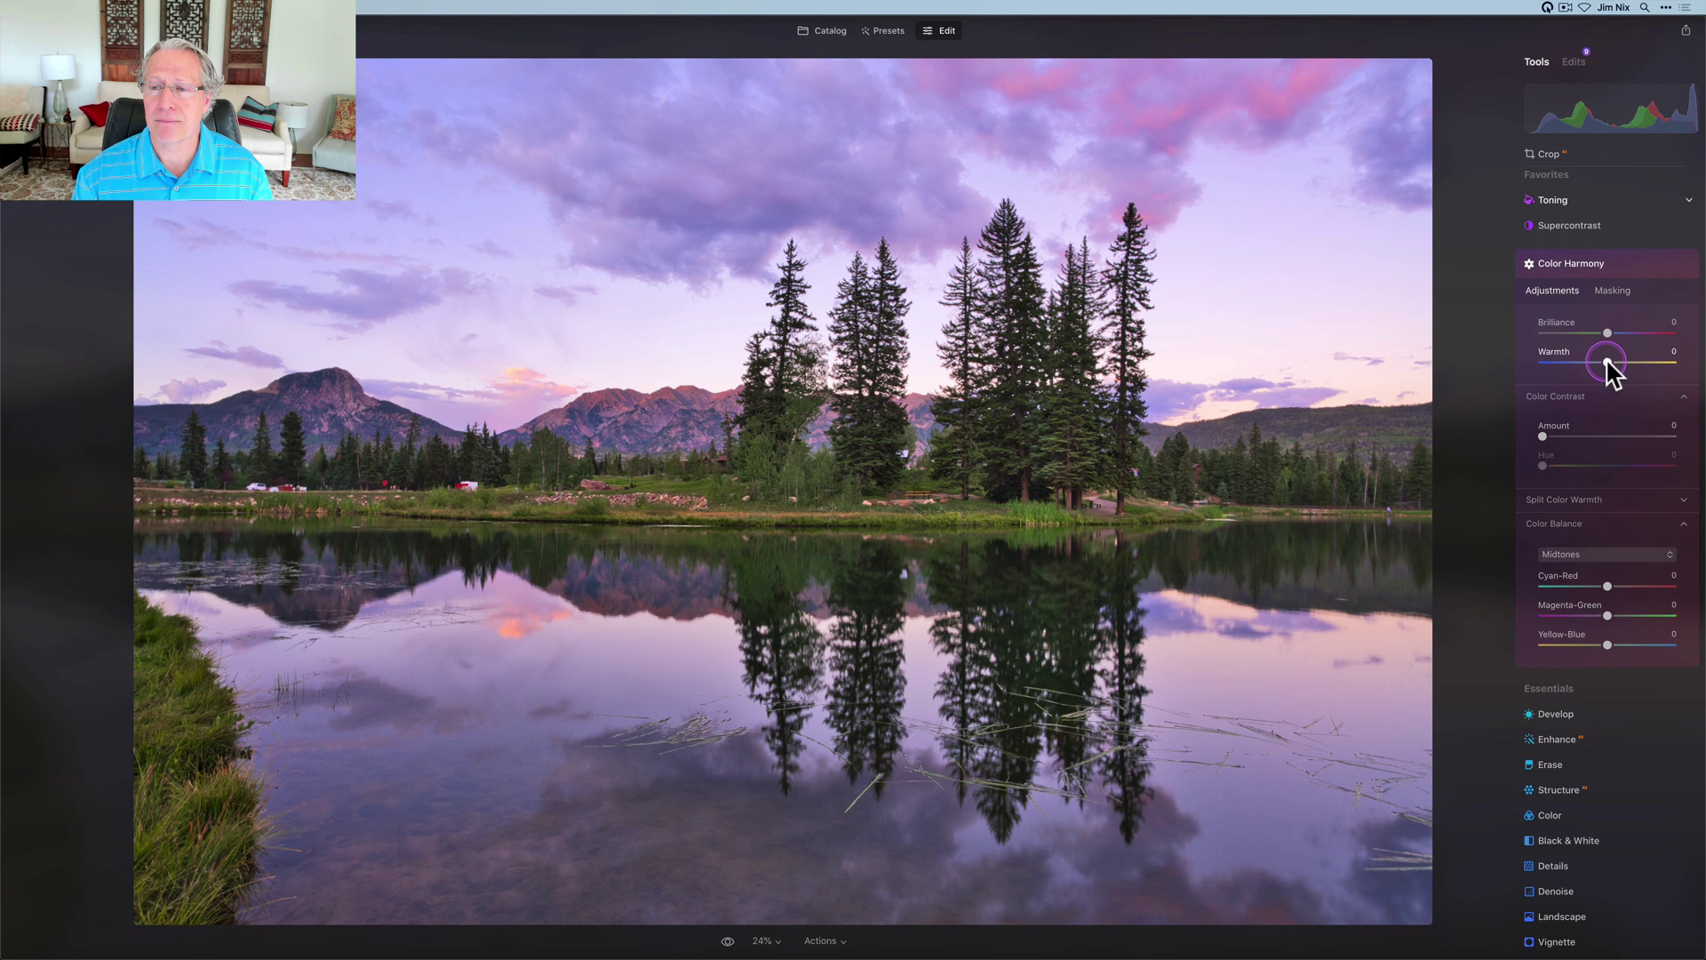
drag(1607, 357, 1642, 355)
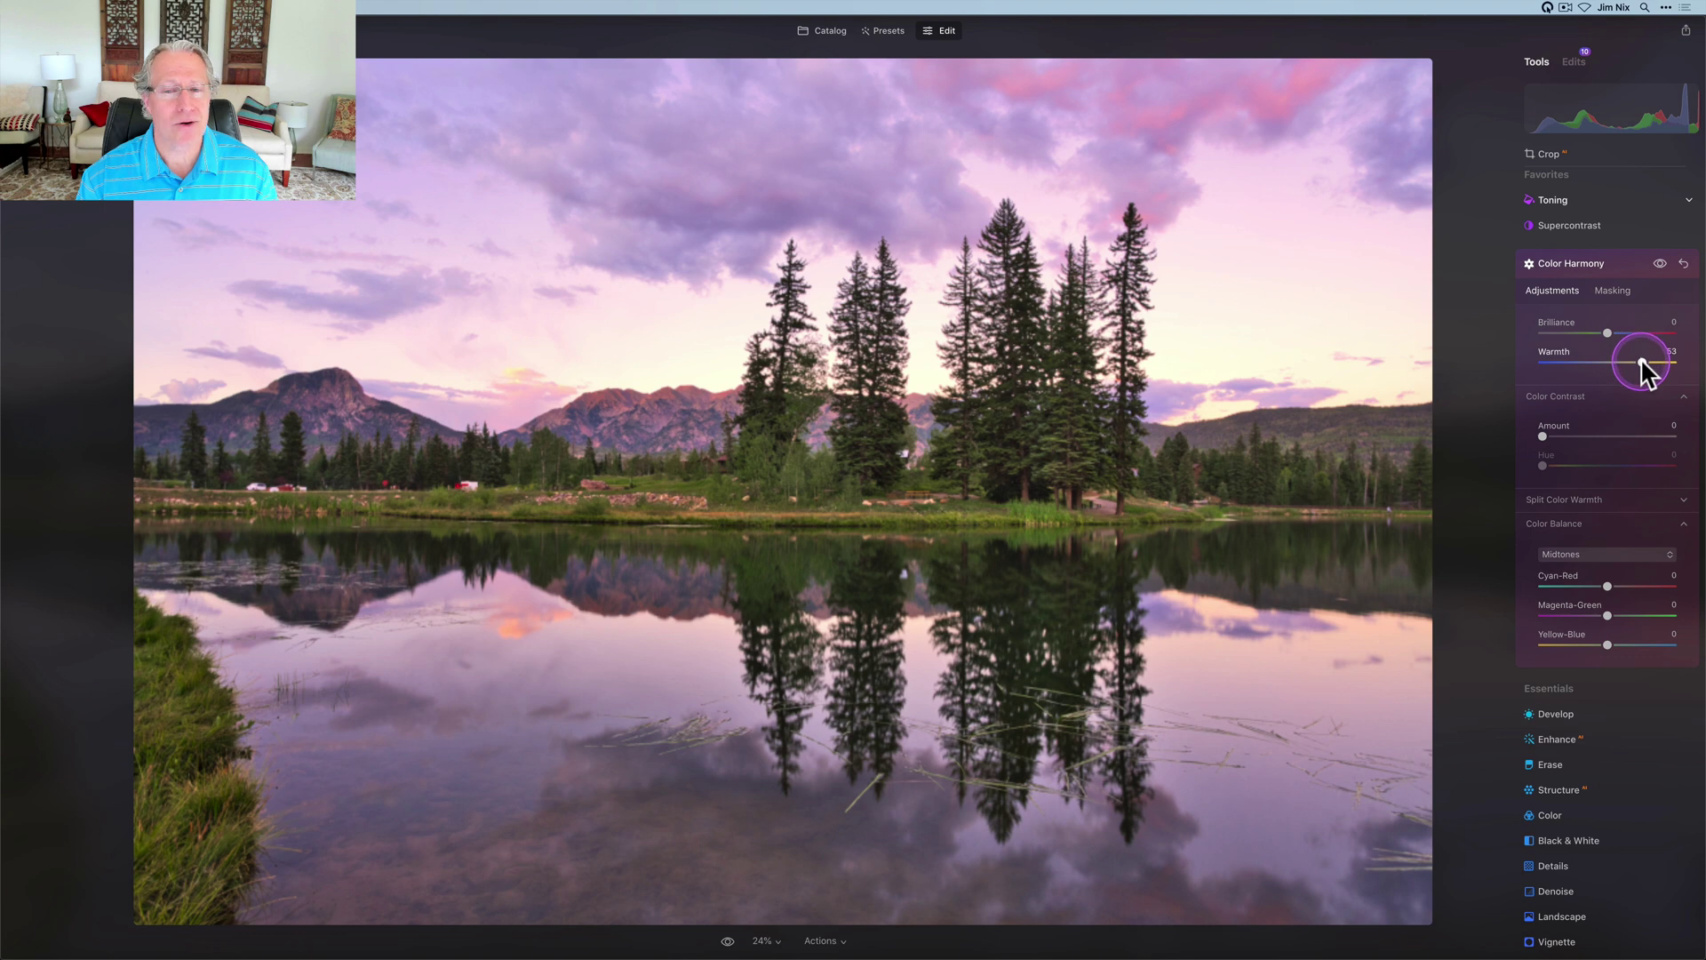
double_click(1640, 358)
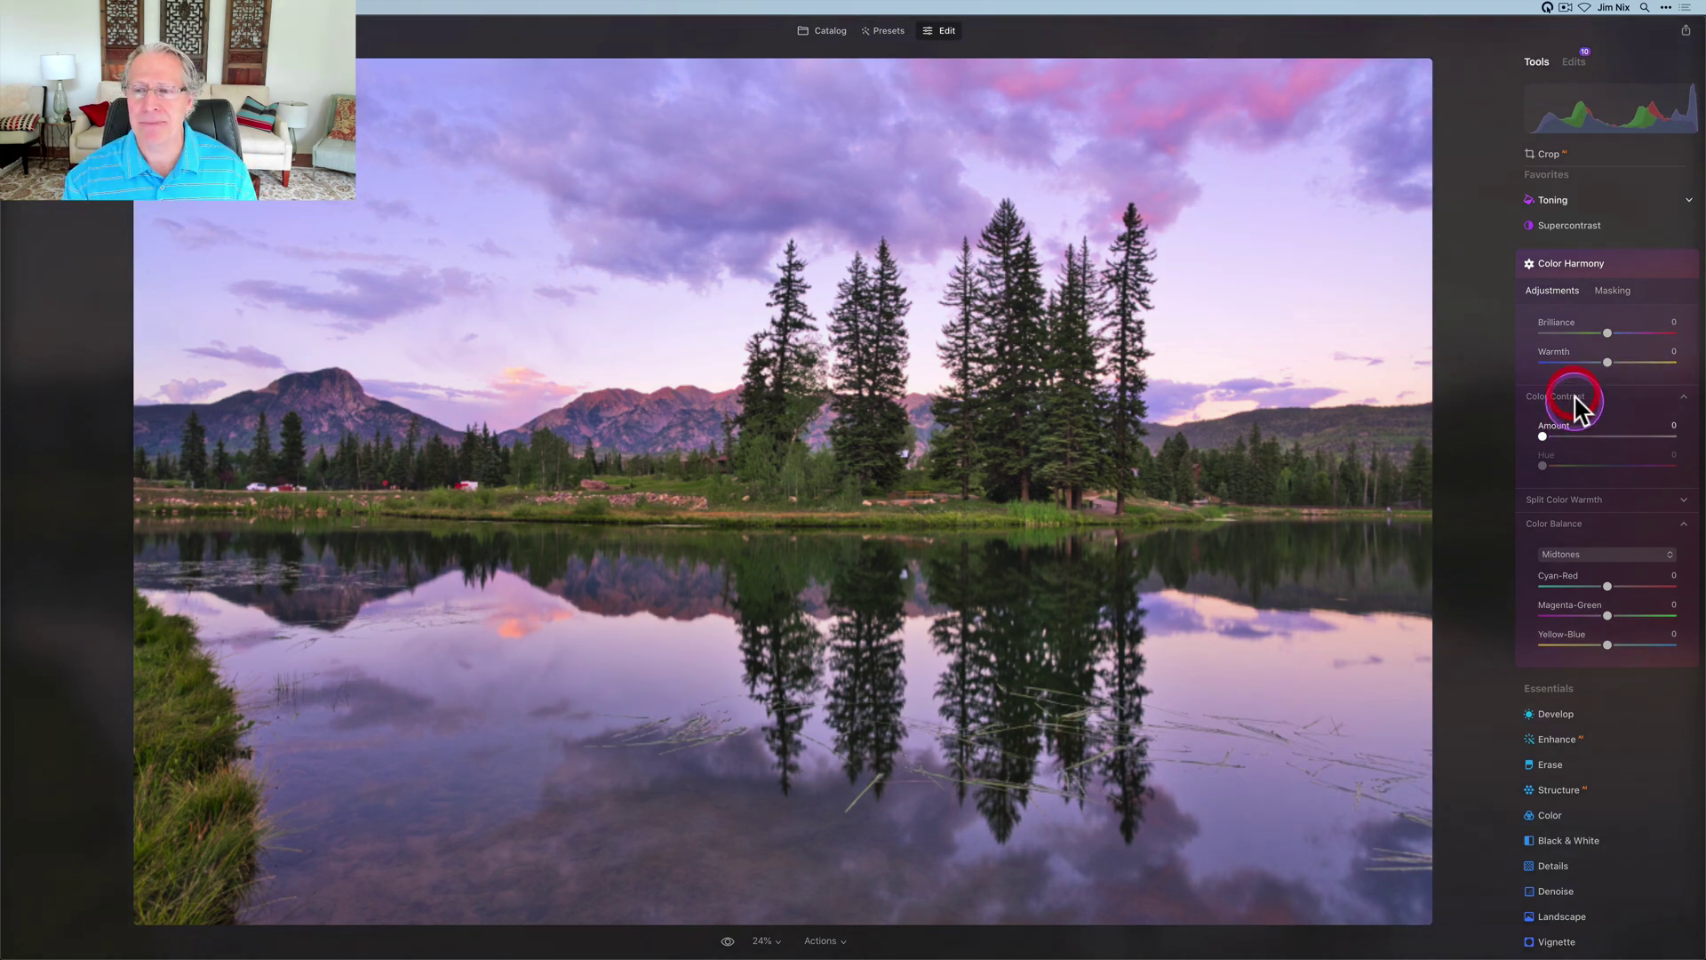
Collapse Color Contrast, keep Color Balance on Midtones, and set Cyan-Red to 5.
click(1575, 404)
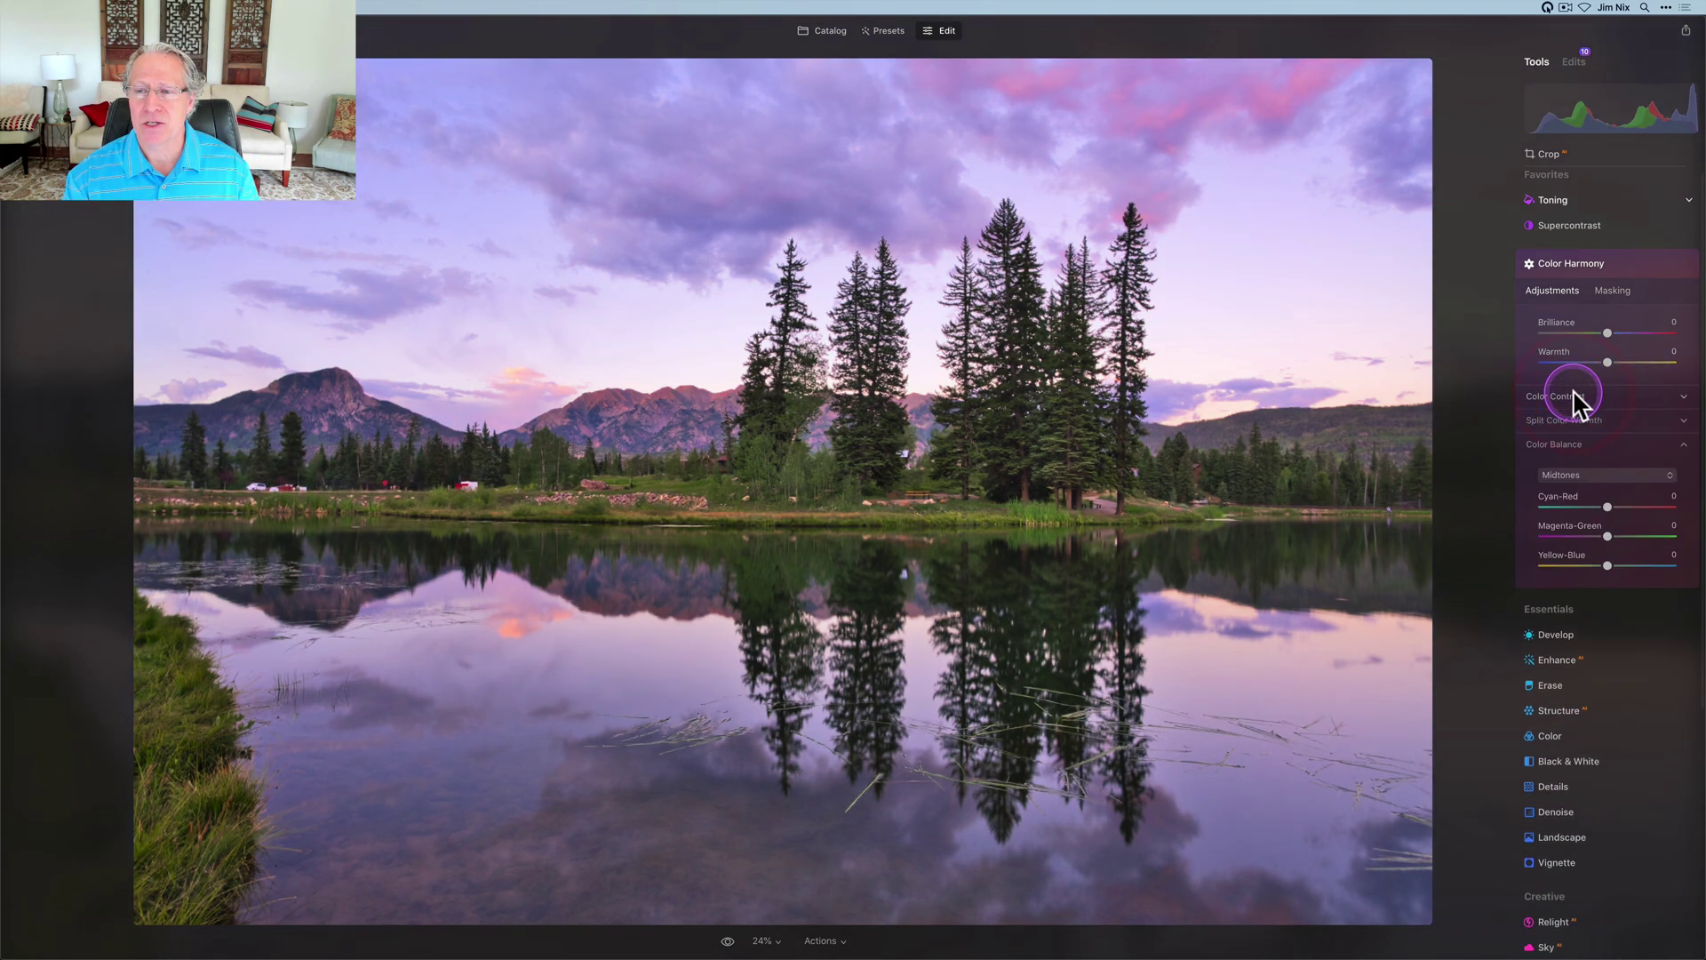
click(1591, 480)
click(1591, 509)
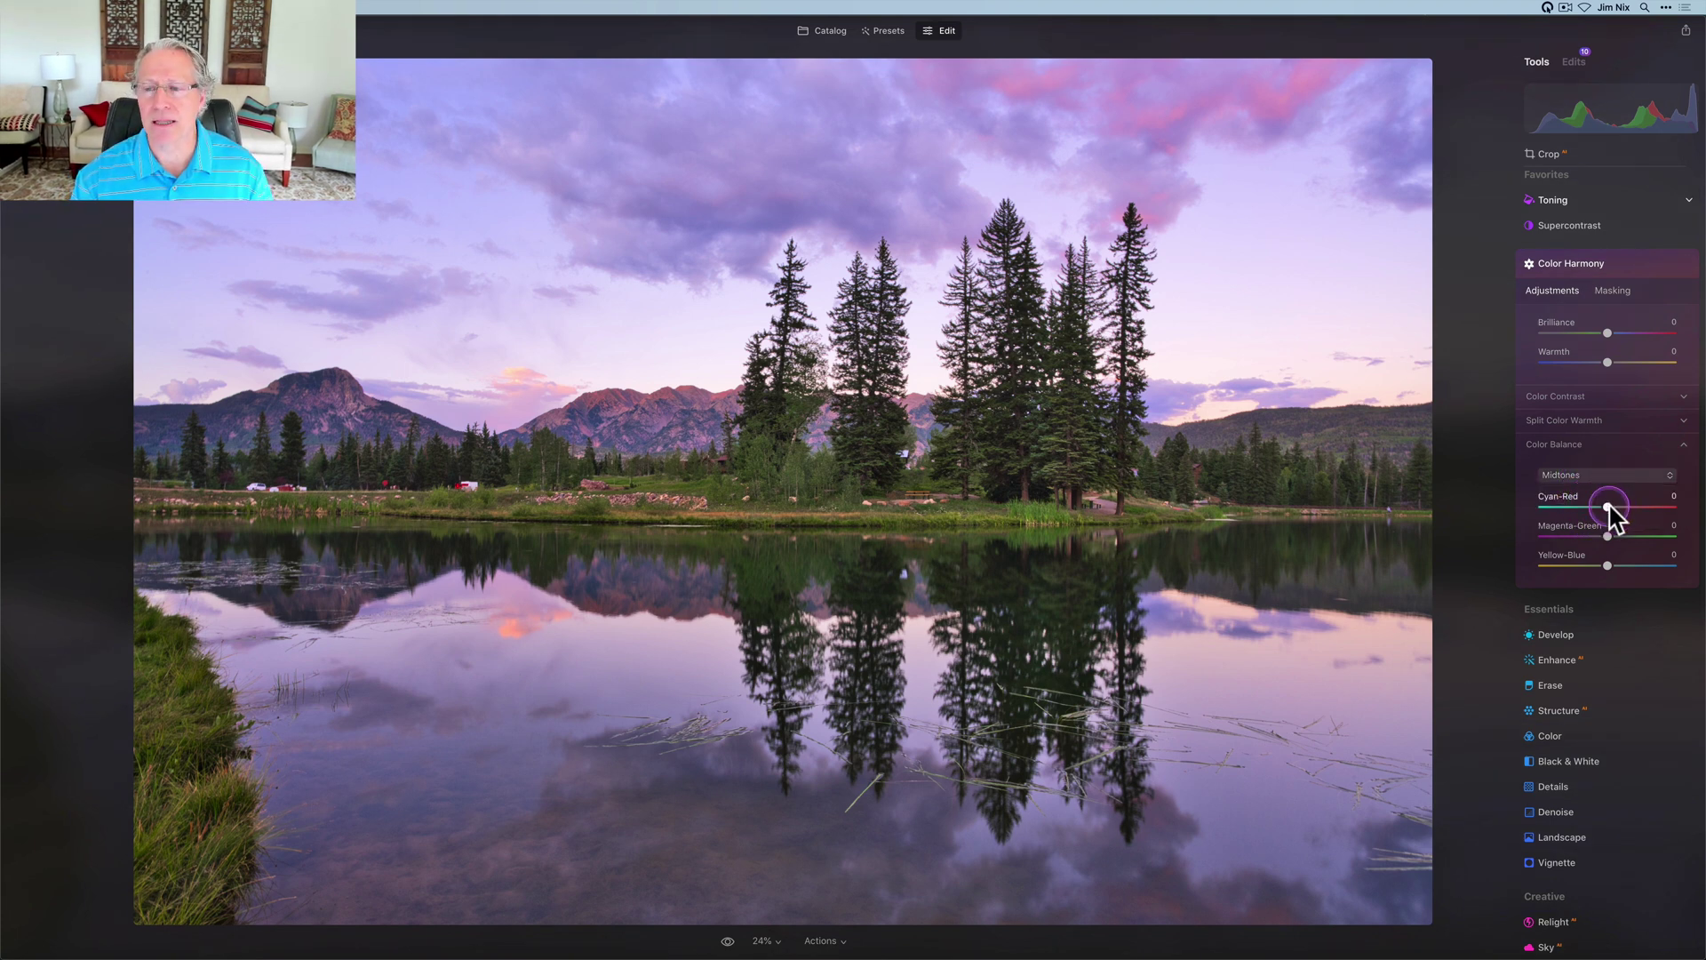
drag(1611, 507, 1614, 509)
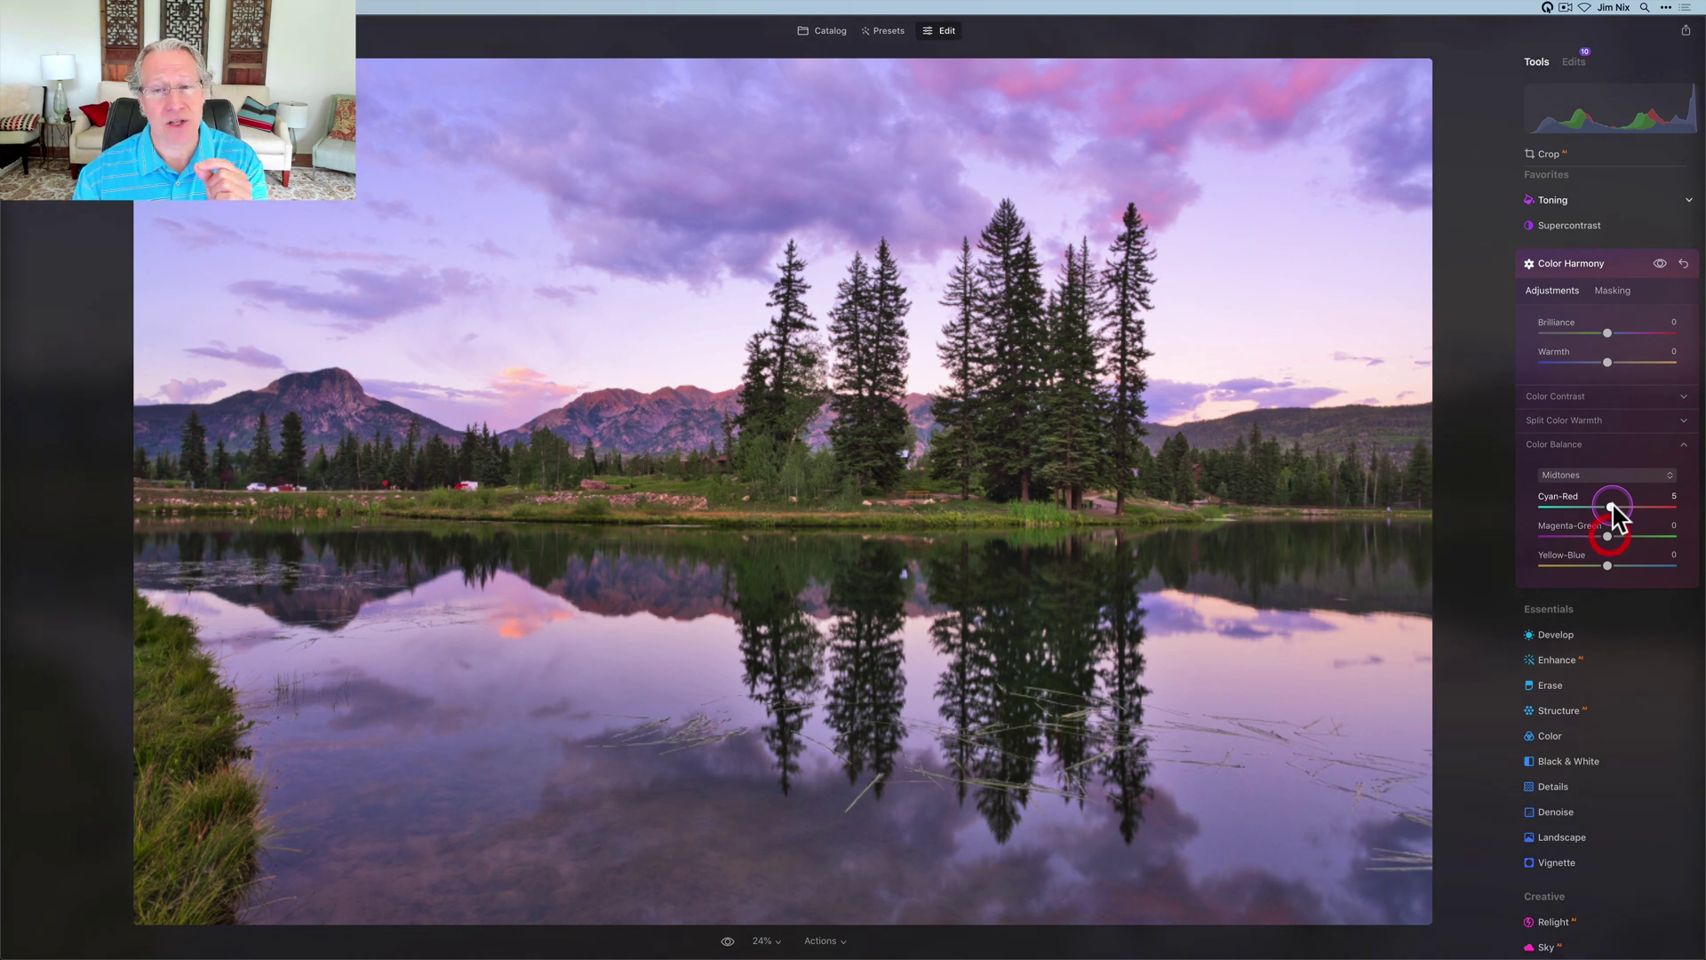
Keep midtone Yellow-Blue at 0, set Magenta-Green to -5, and compare before and after.
click(1609, 536)
drag(1608, 566, 1607, 575)
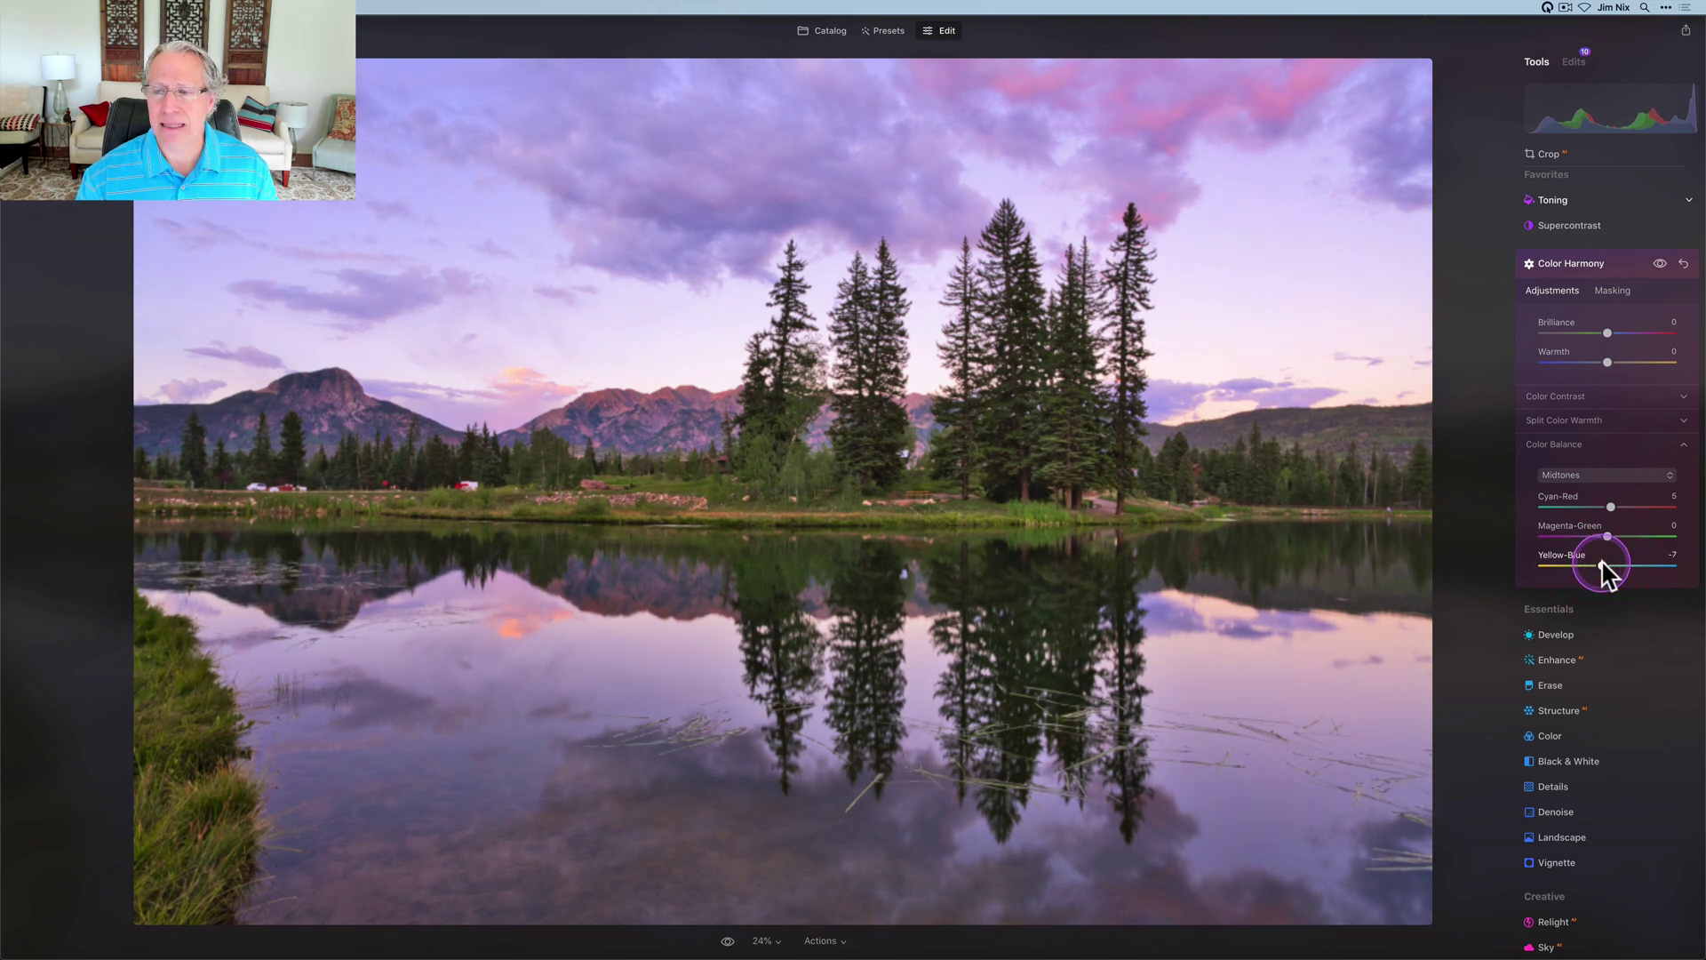
click(1608, 537)
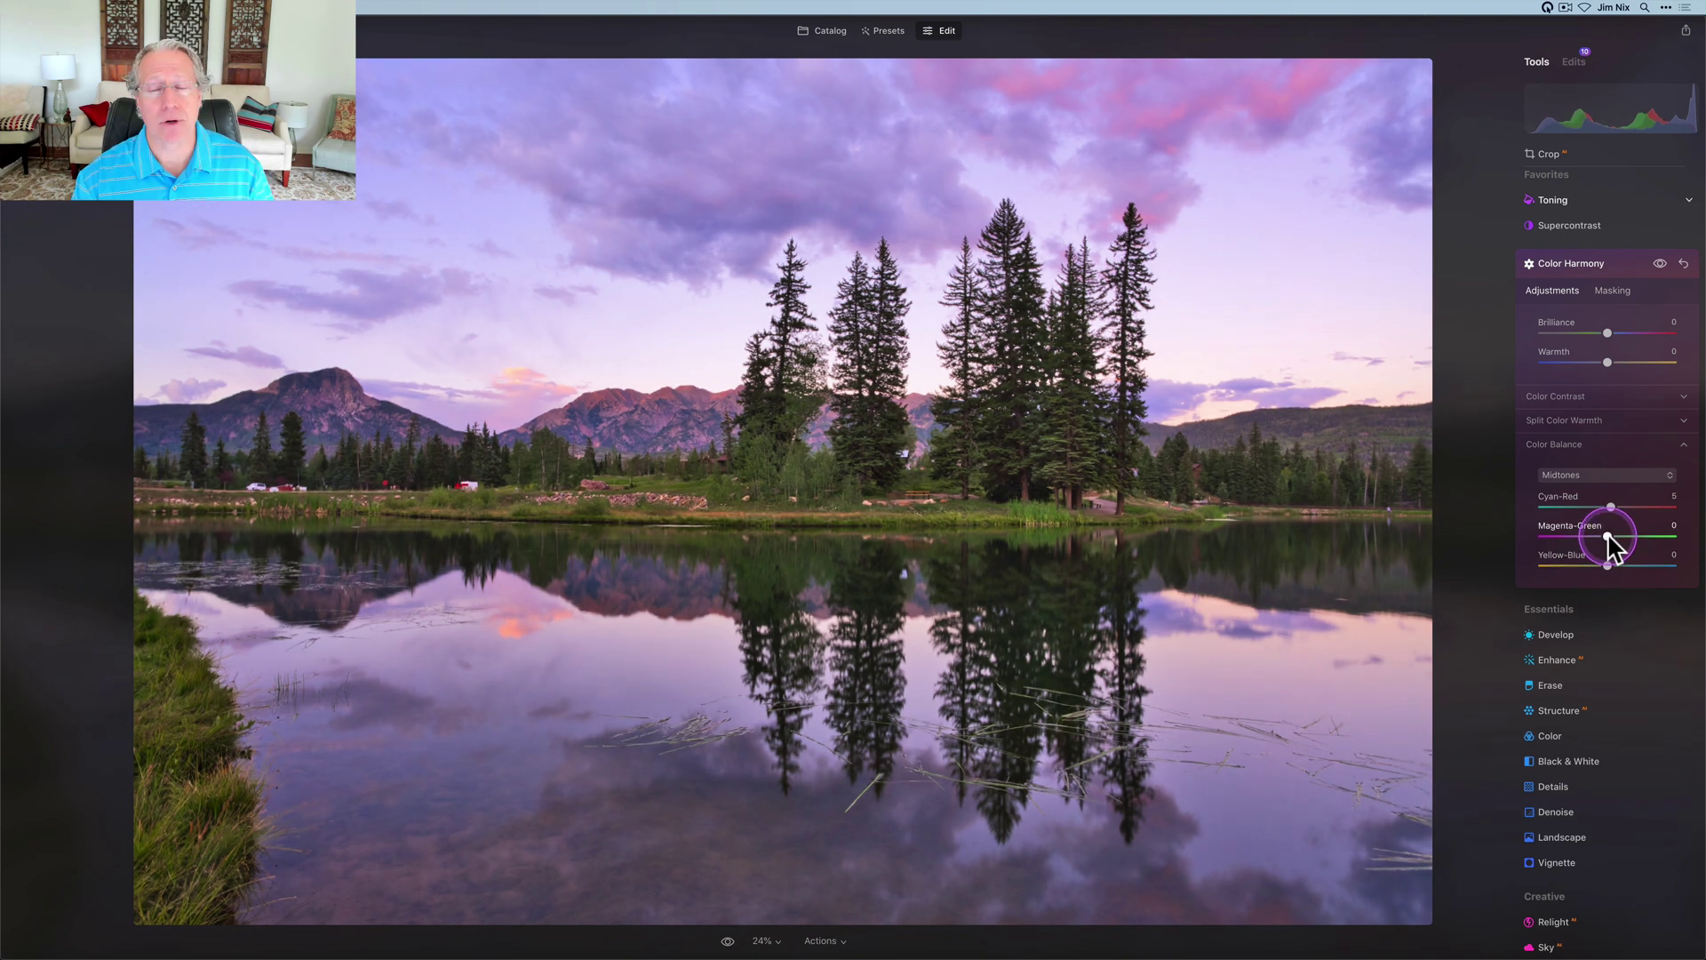
drag(1608, 536, 1603, 537)
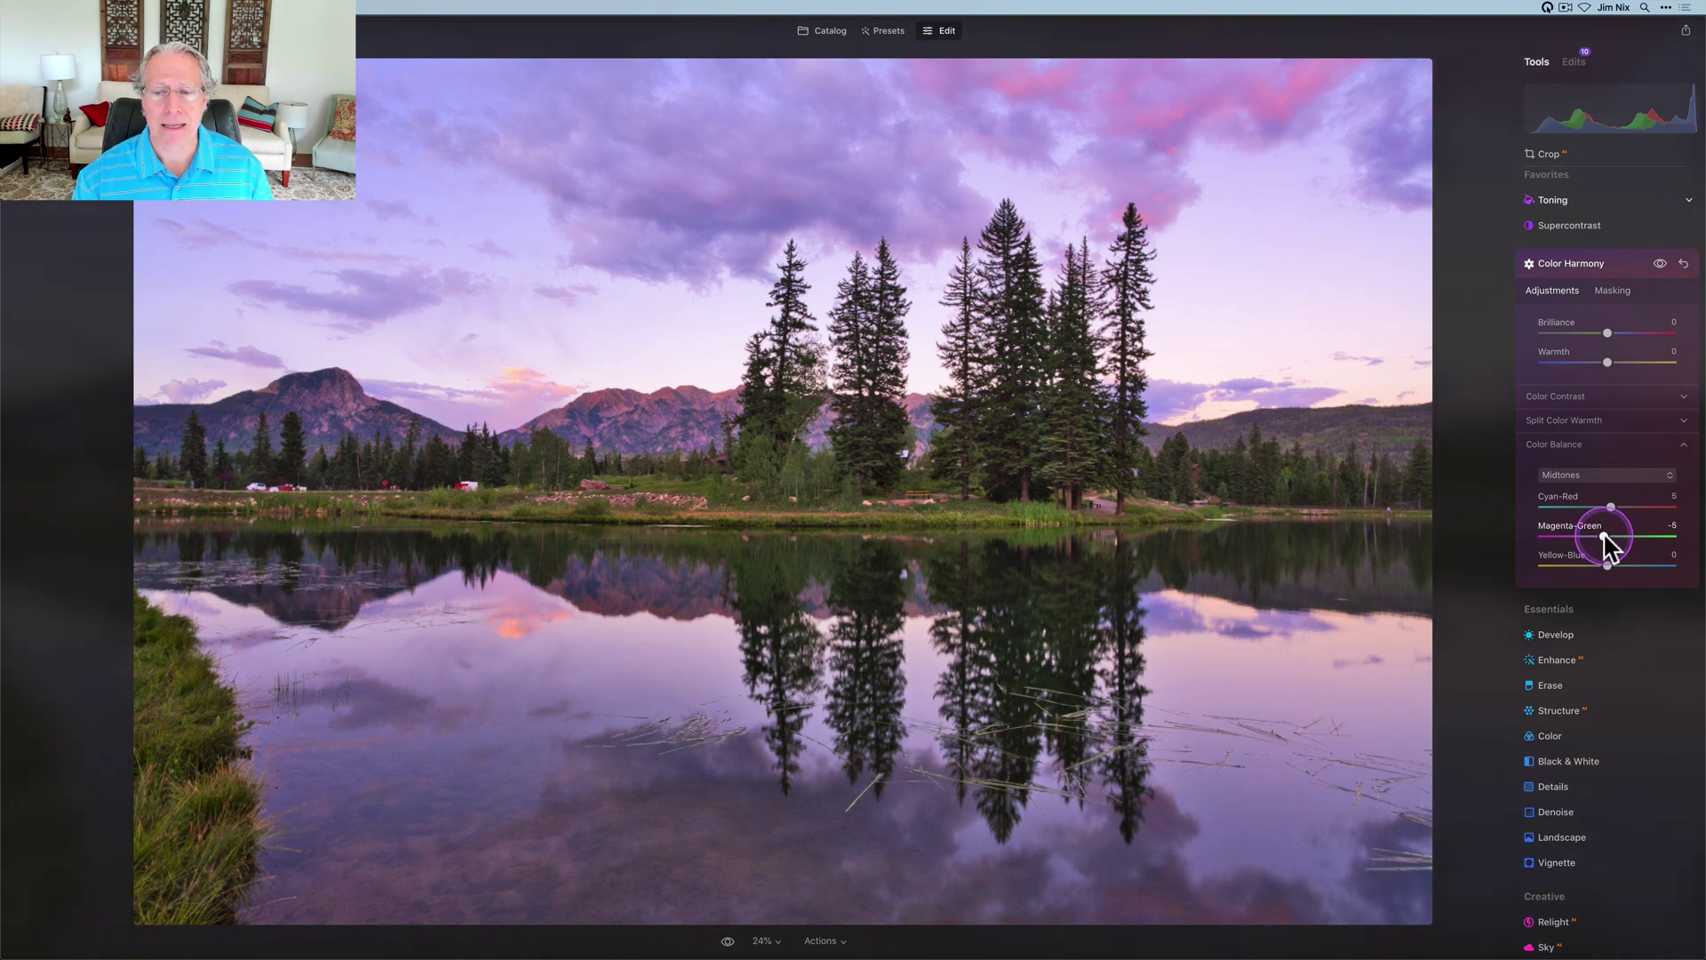
click(1660, 263)
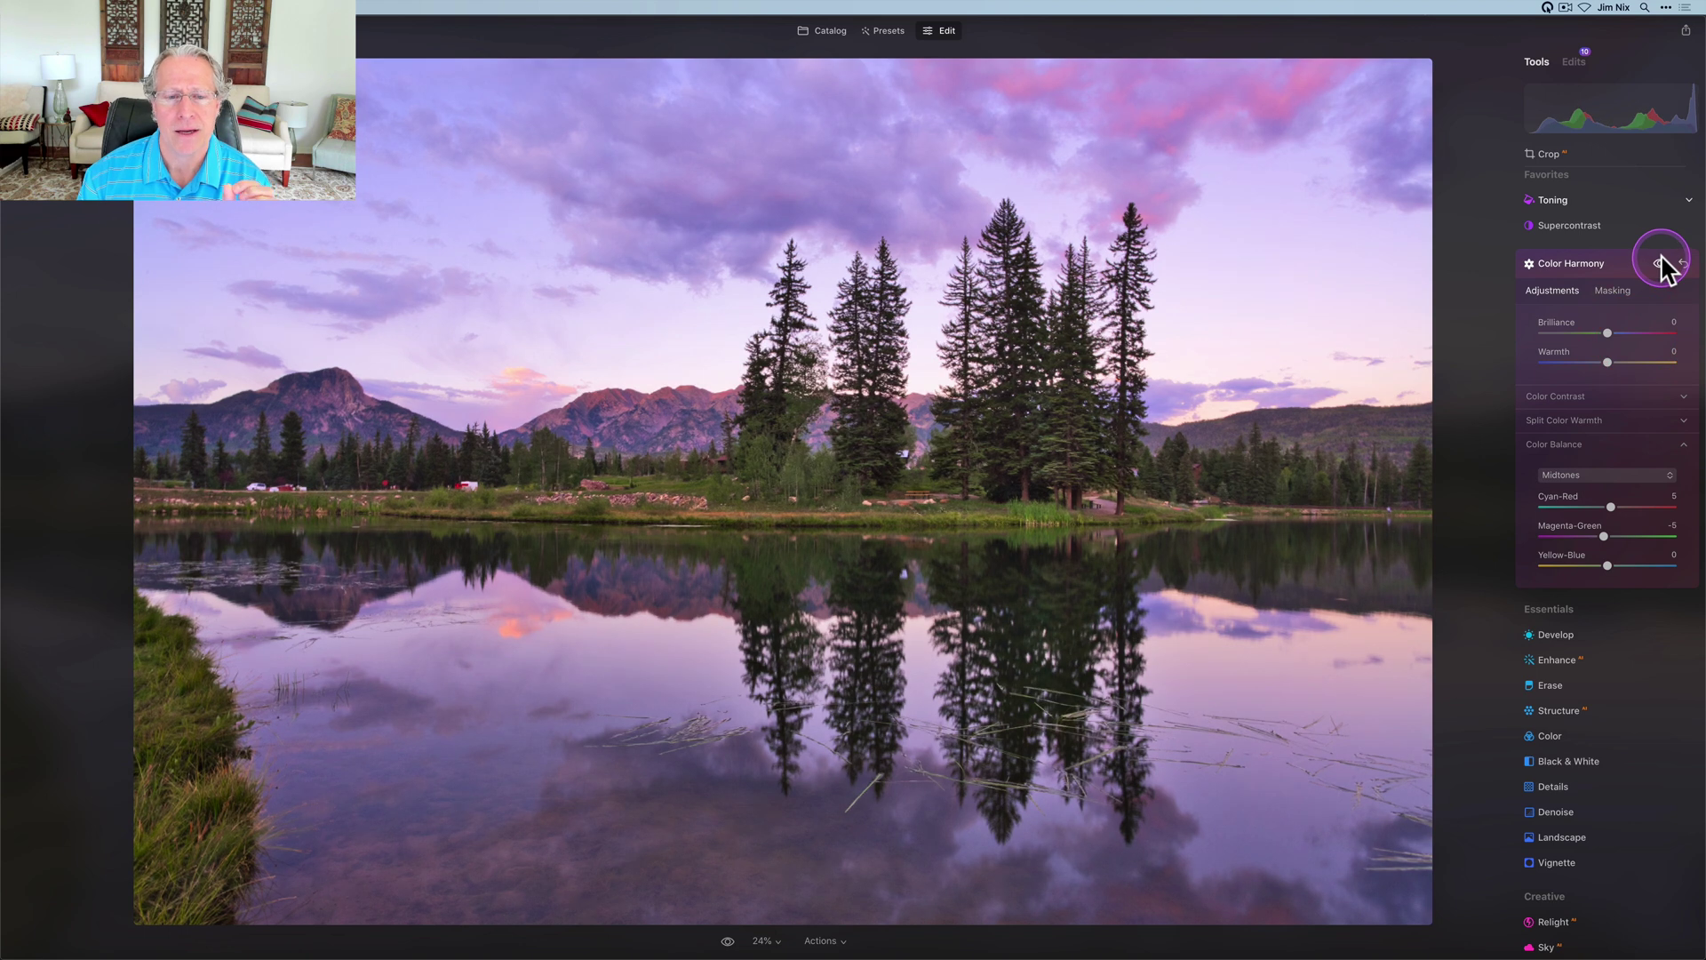
Switch Color Balance to Highlights and set Cyan-Red to 3.
click(1591, 487)
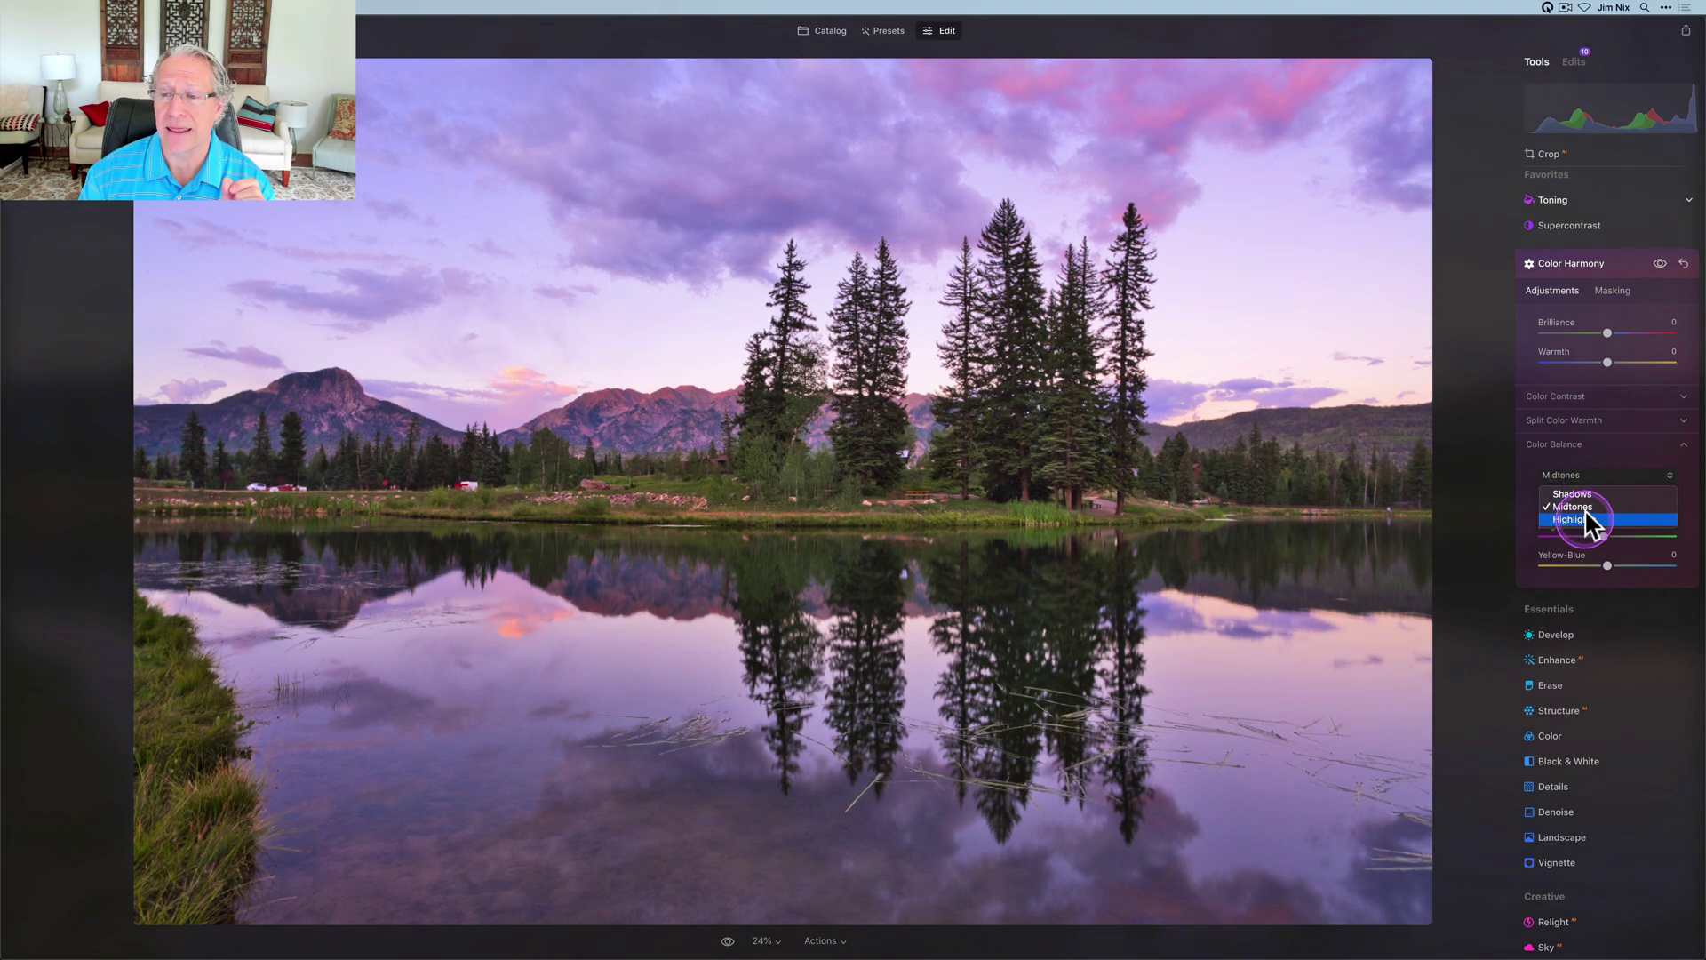
click(1592, 504)
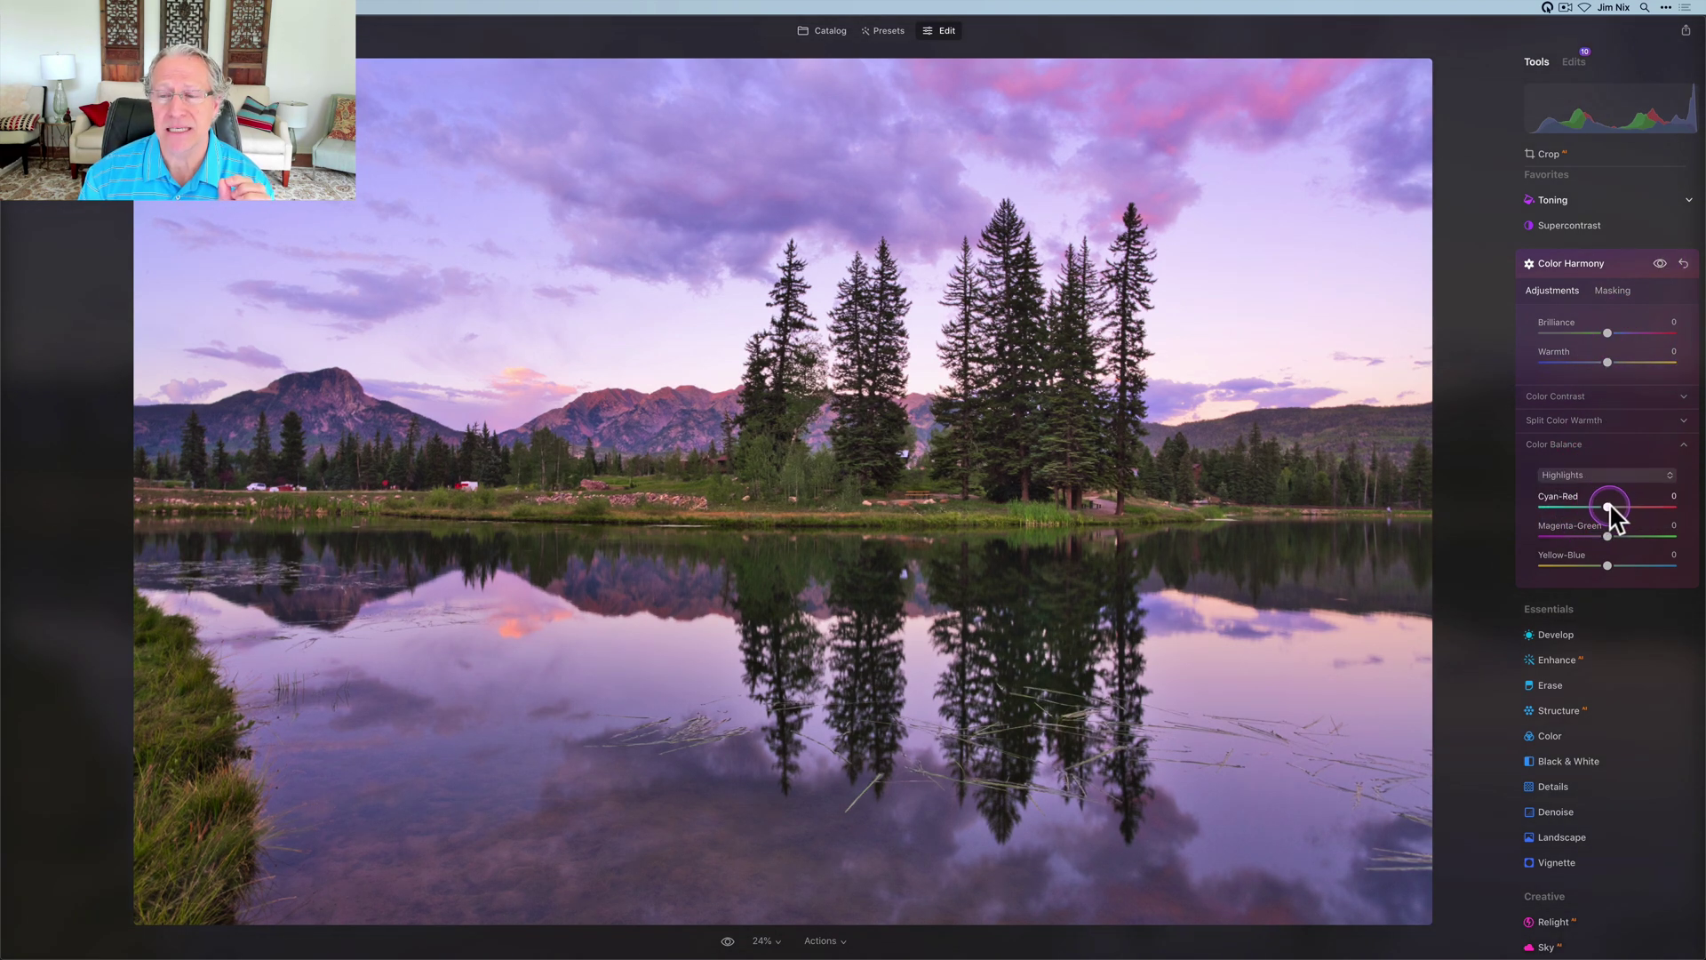
drag(1608, 505, 1610, 506)
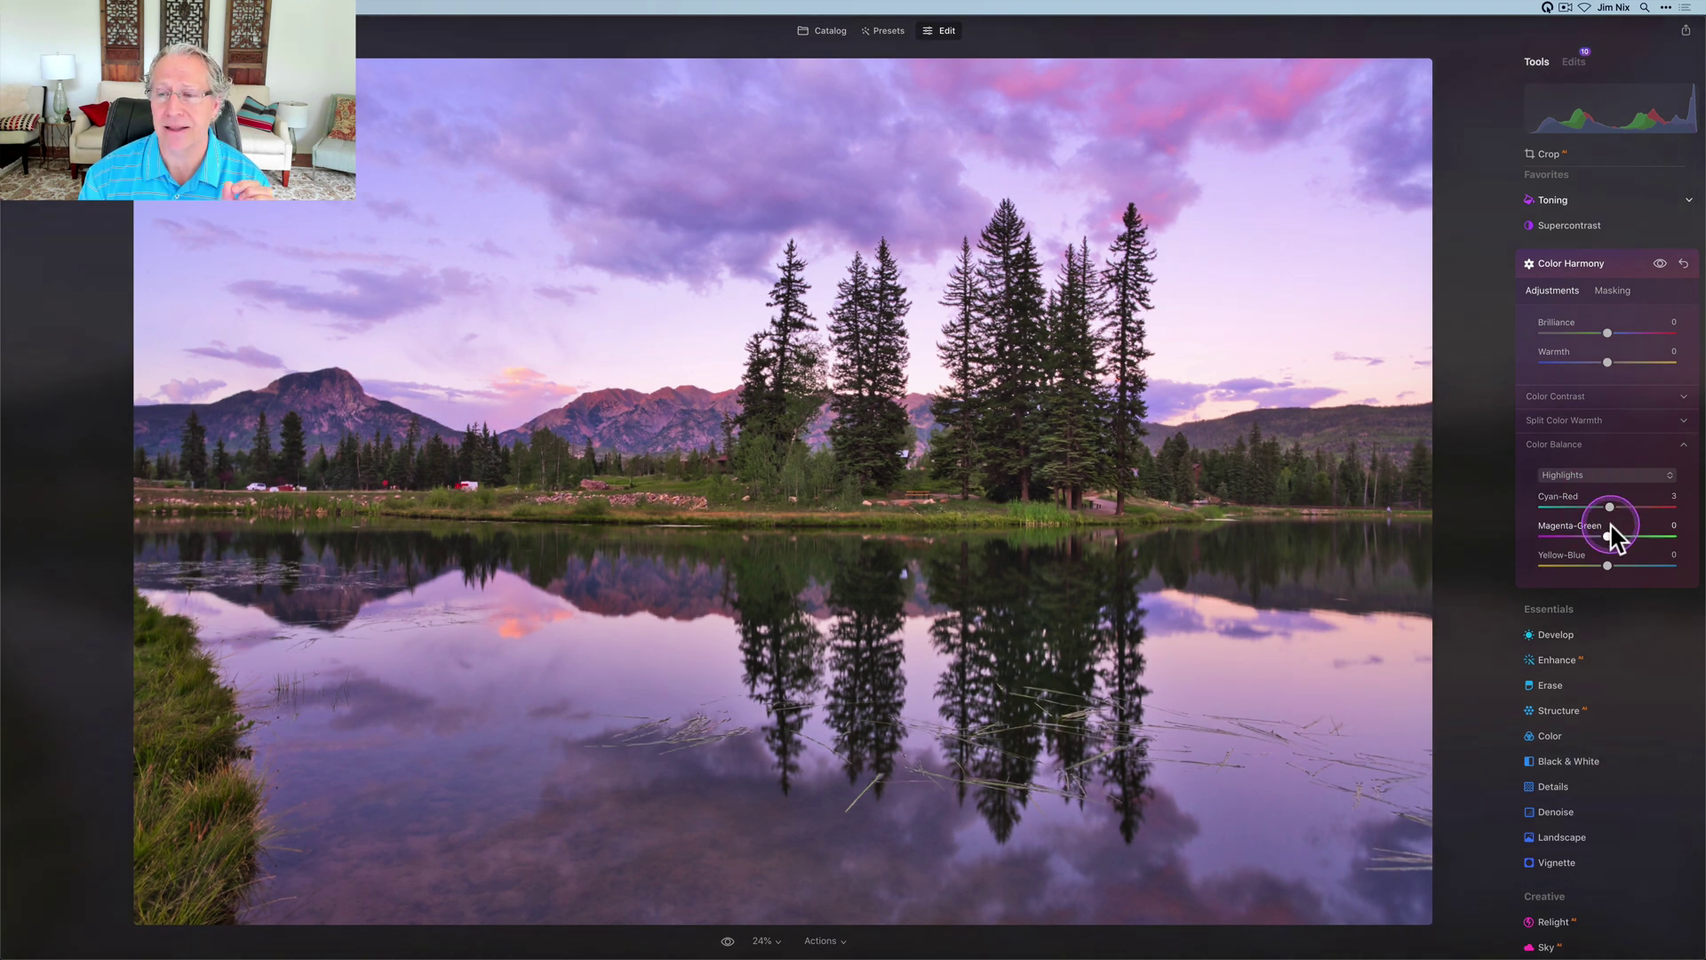
Try highlight Magenta-Green and Yellow-Blue shifts, then reset both to 0.
drag(1608, 536, 1594, 536)
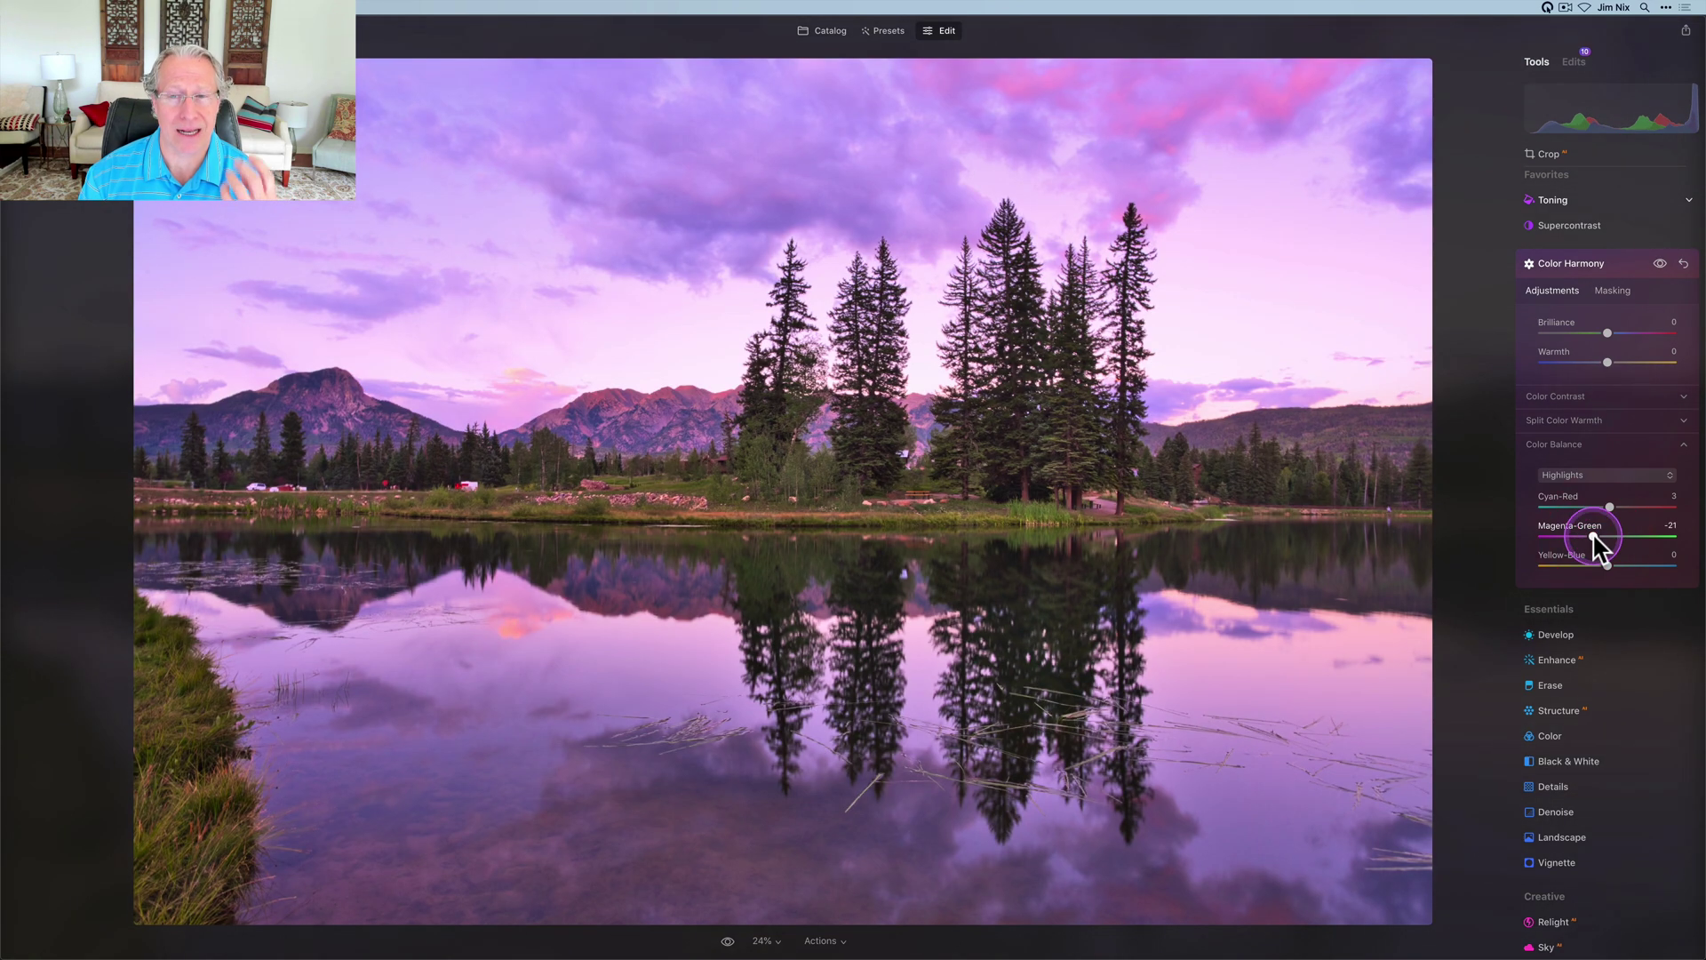
double_click(1594, 537)
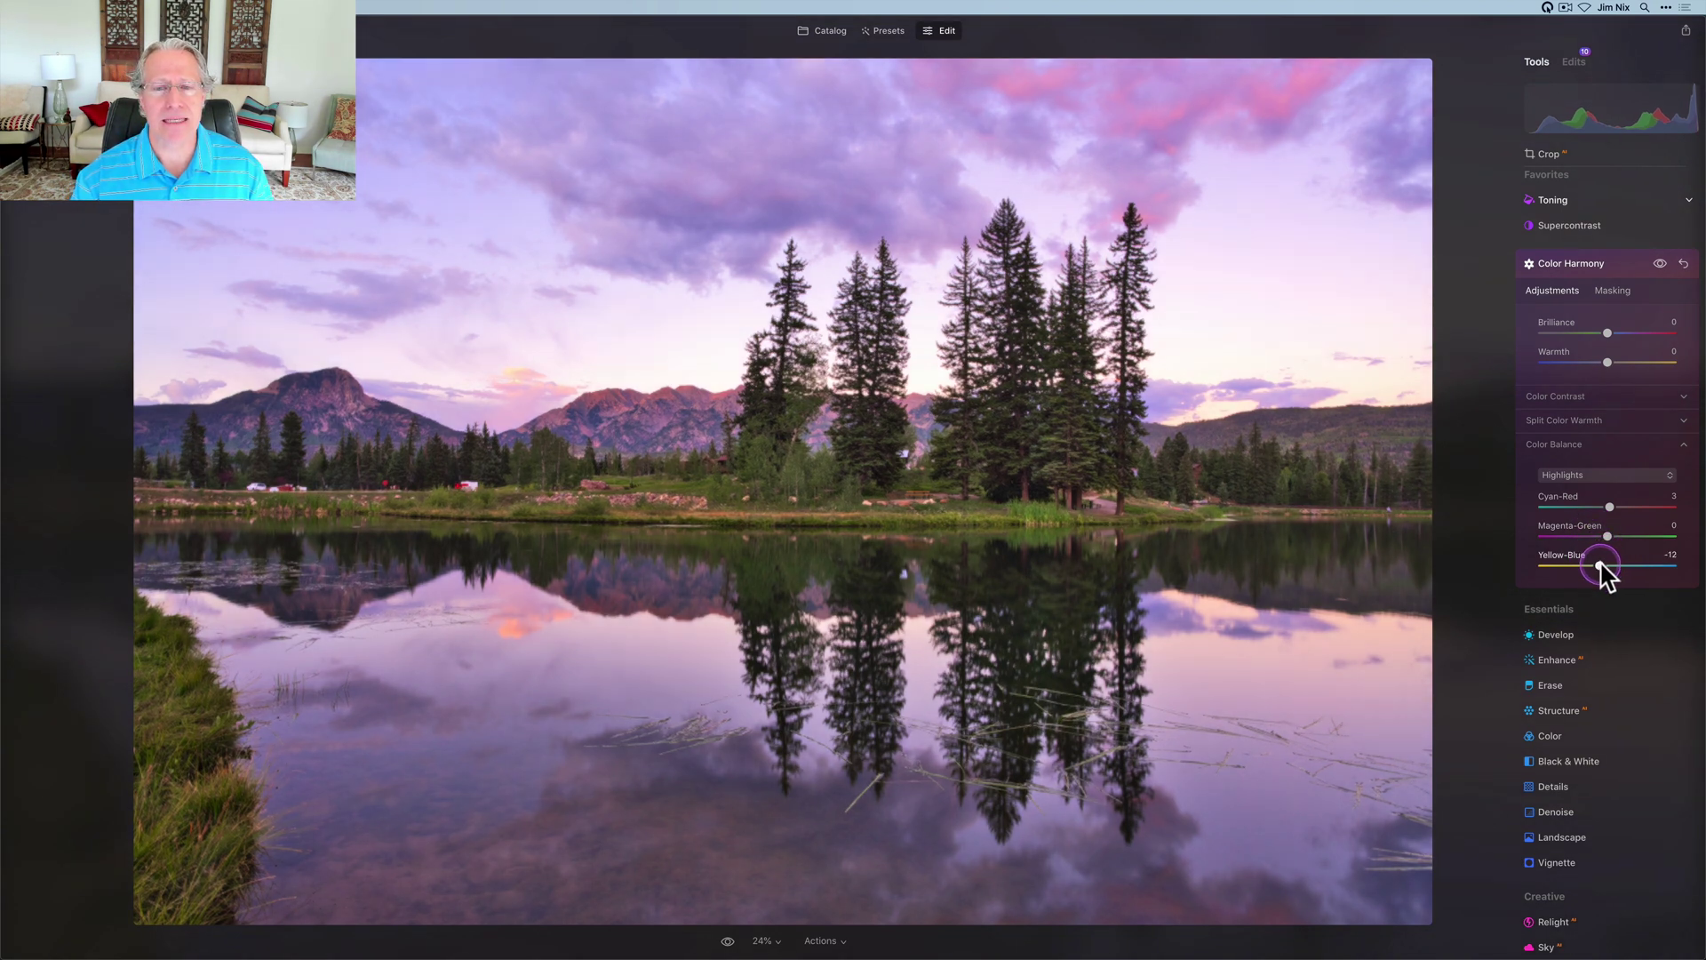
drag(1606, 566, 1594, 568)
double_click(1594, 566)
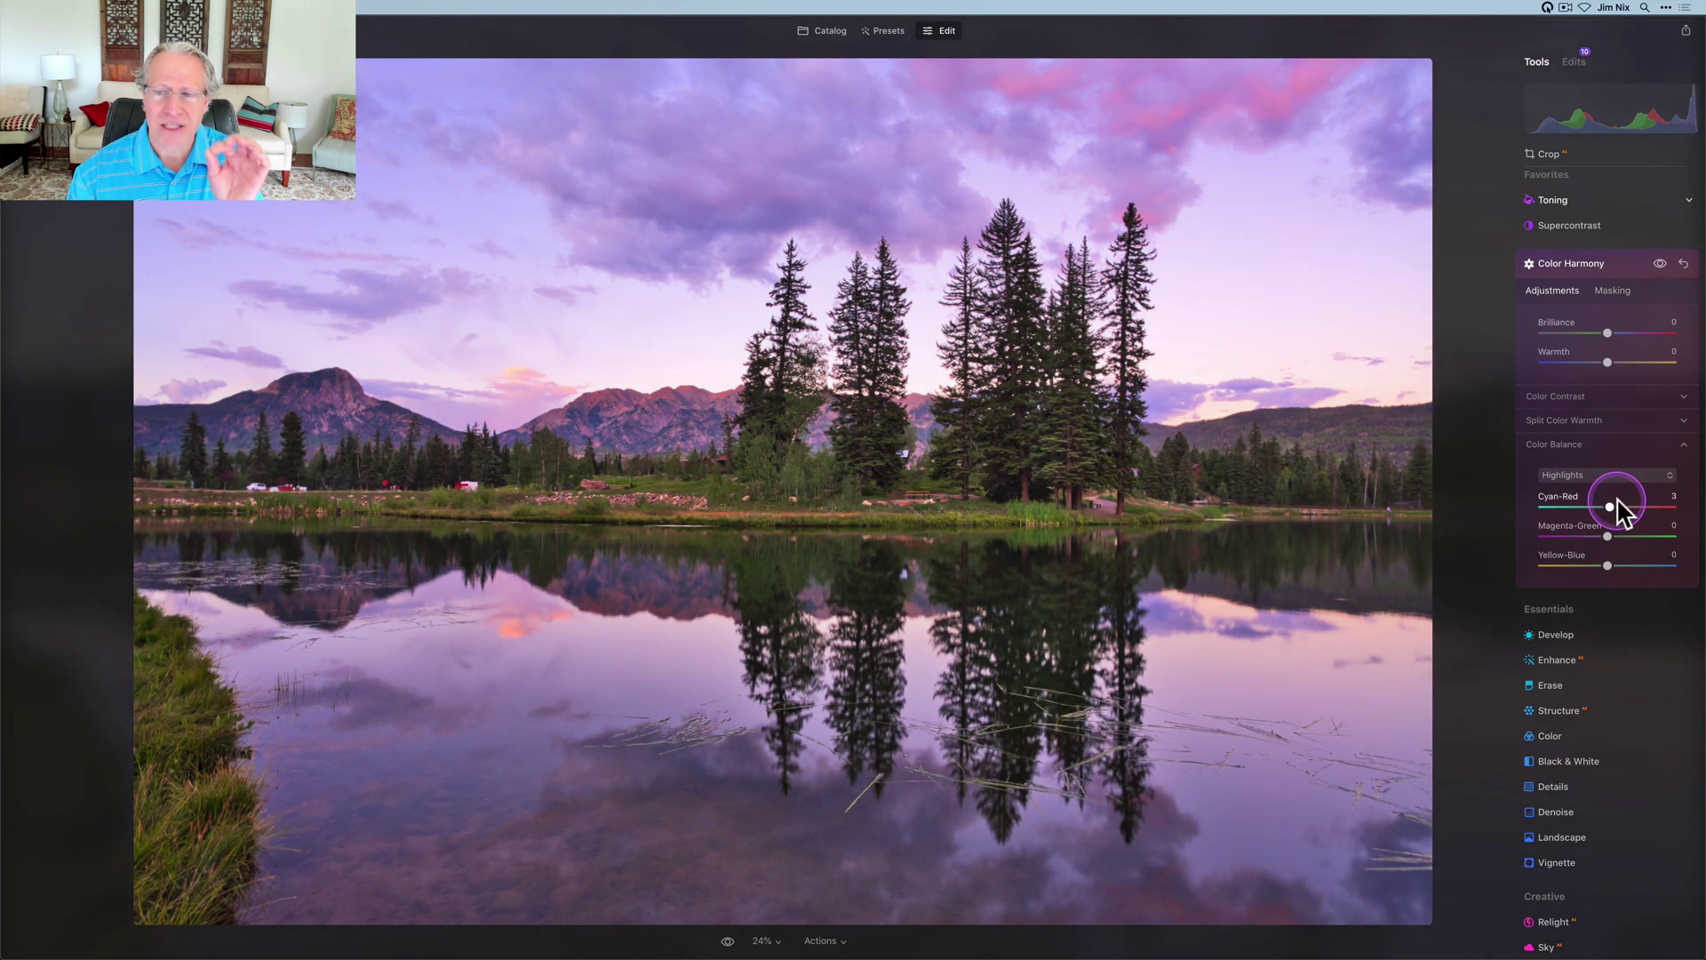
Compare with Color Harmony toggled off and on, then collapse it.
click(1663, 267)
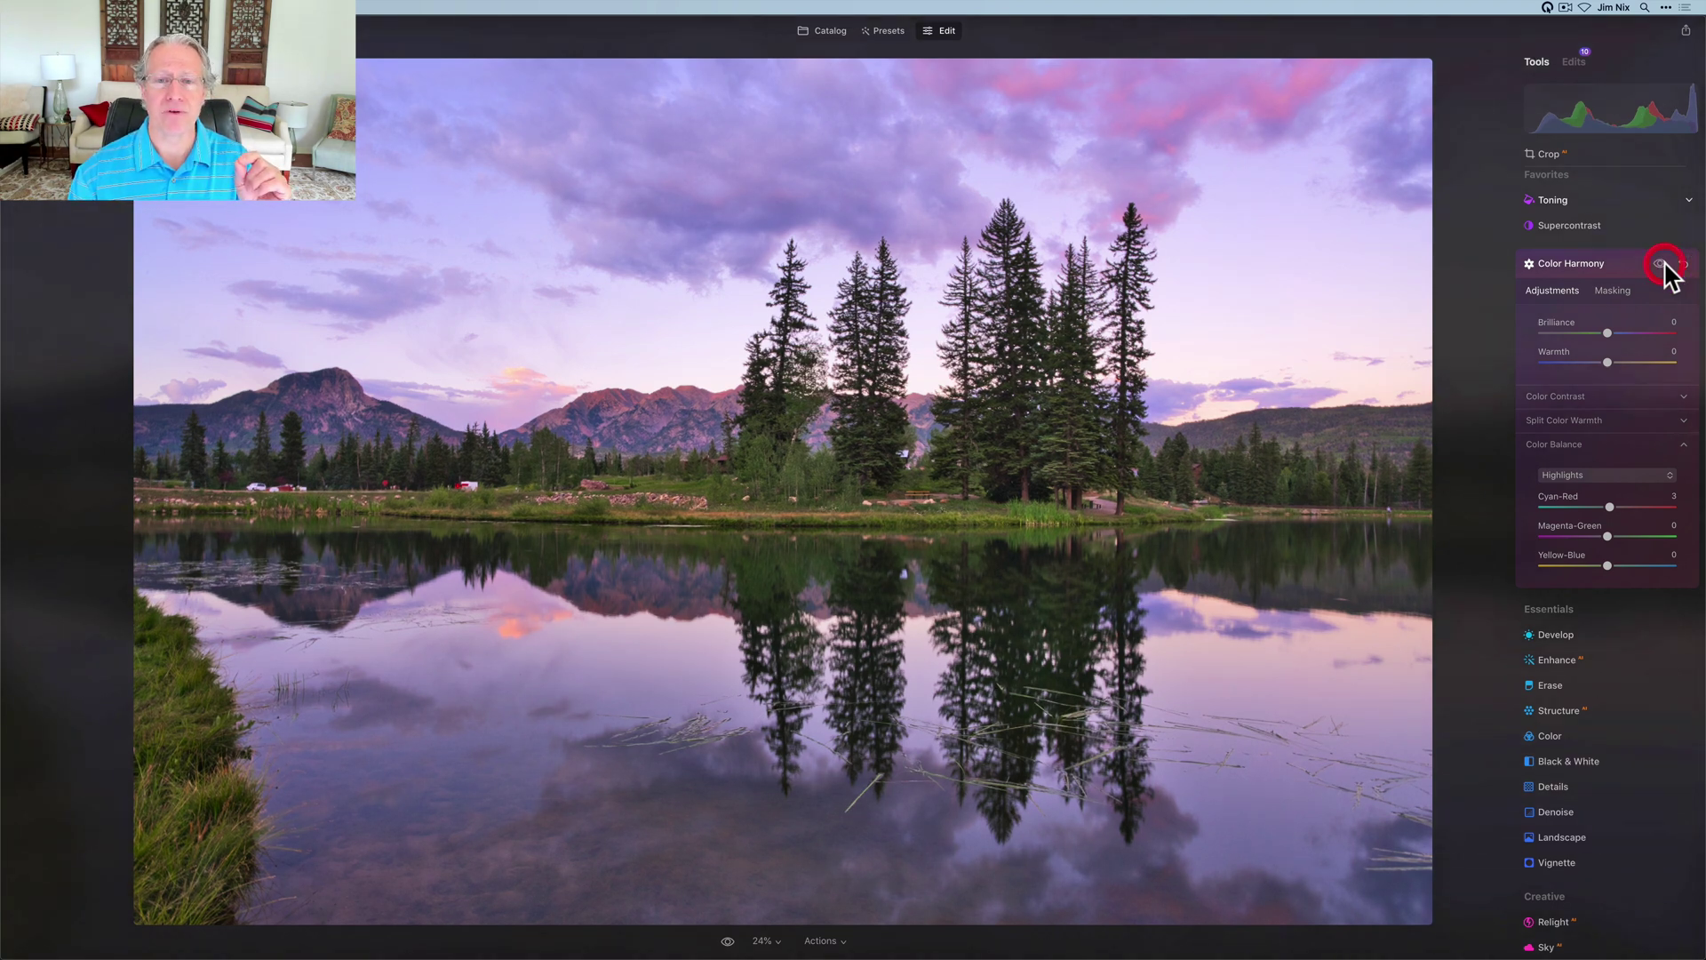
click(1662, 264)
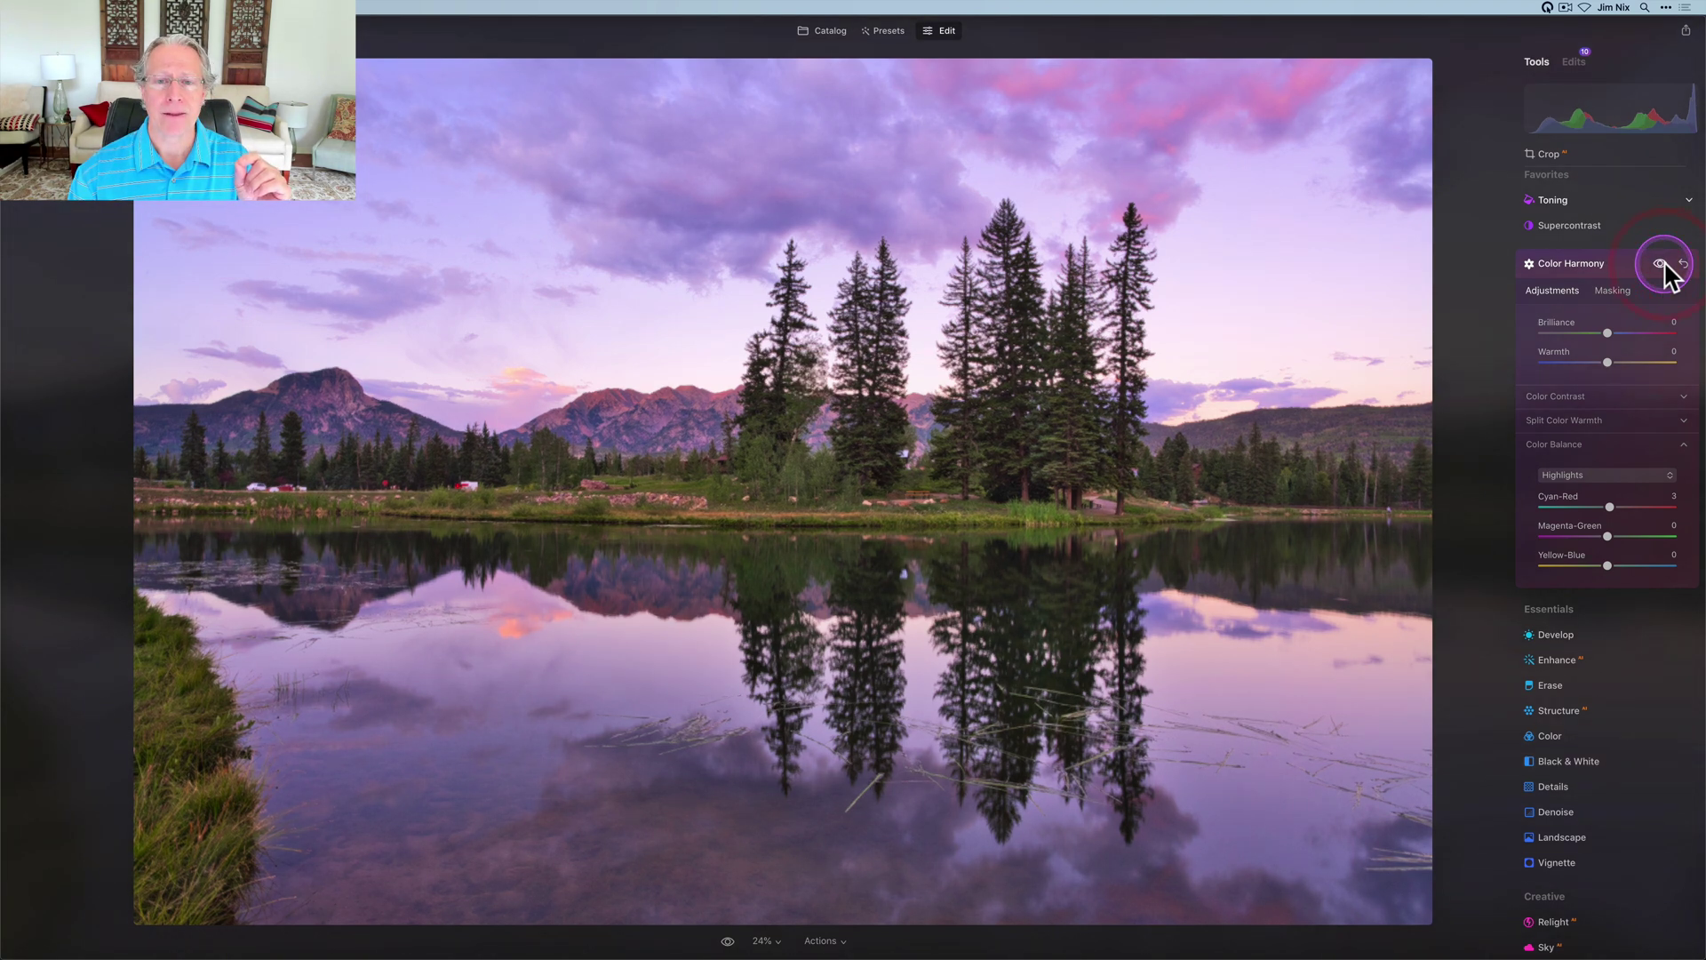
click(1595, 269)
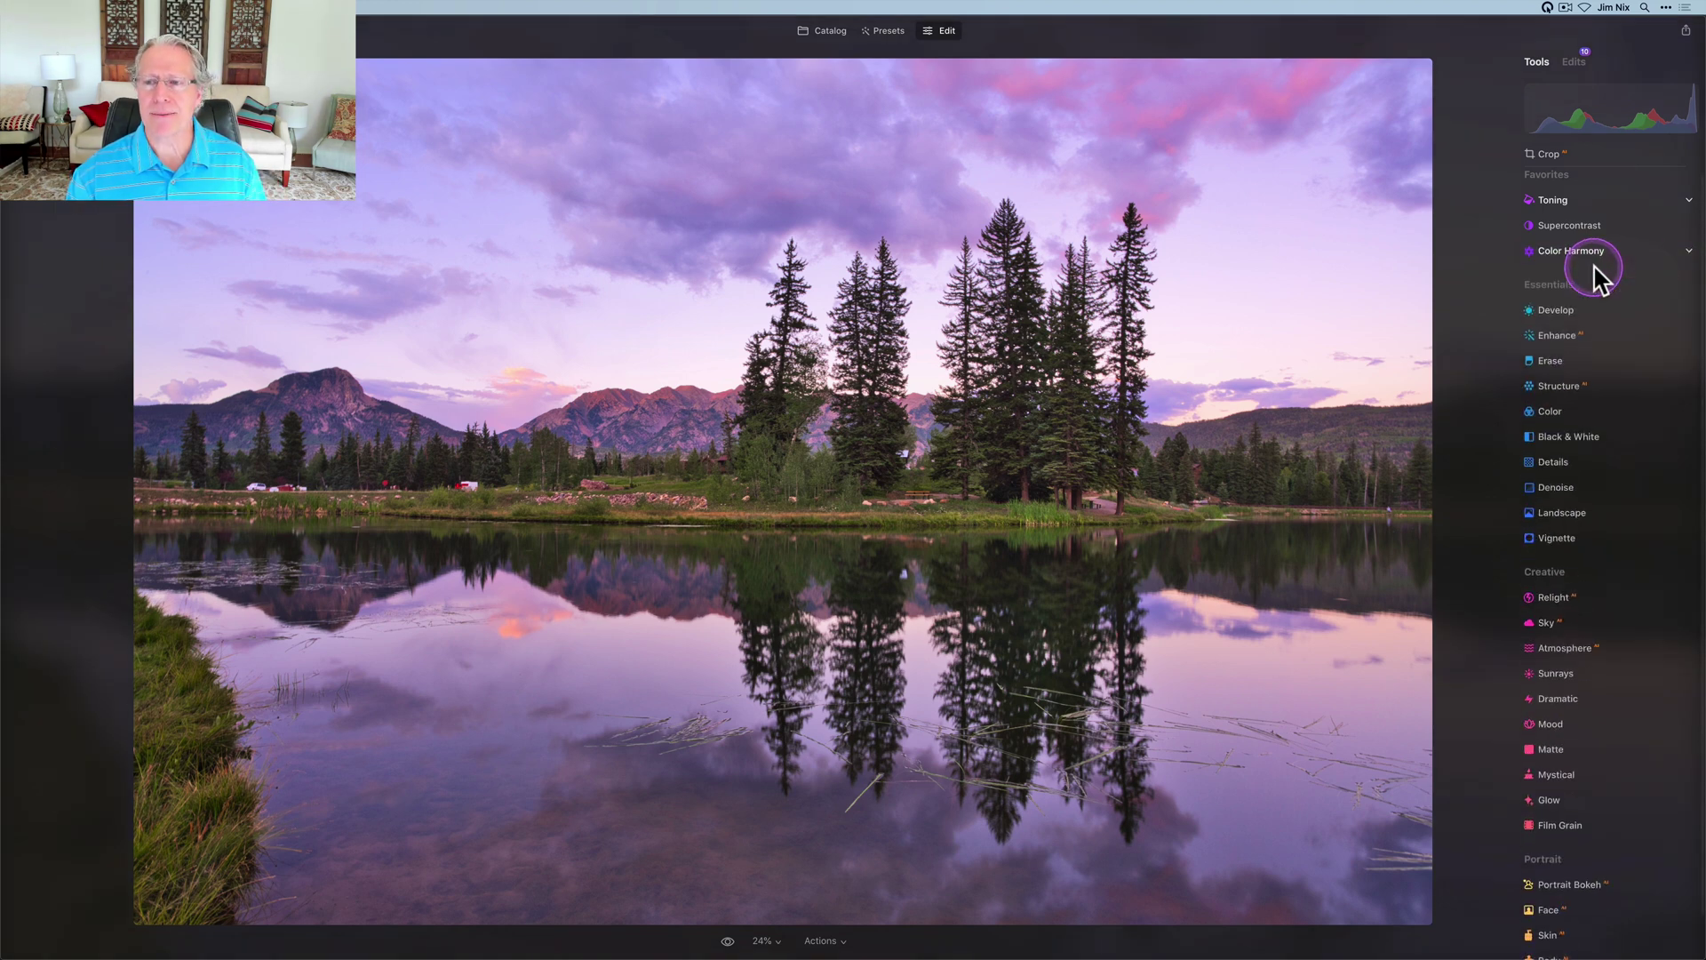
Open Vignette and set Amount to -31 with a smaller size.
click(1576, 535)
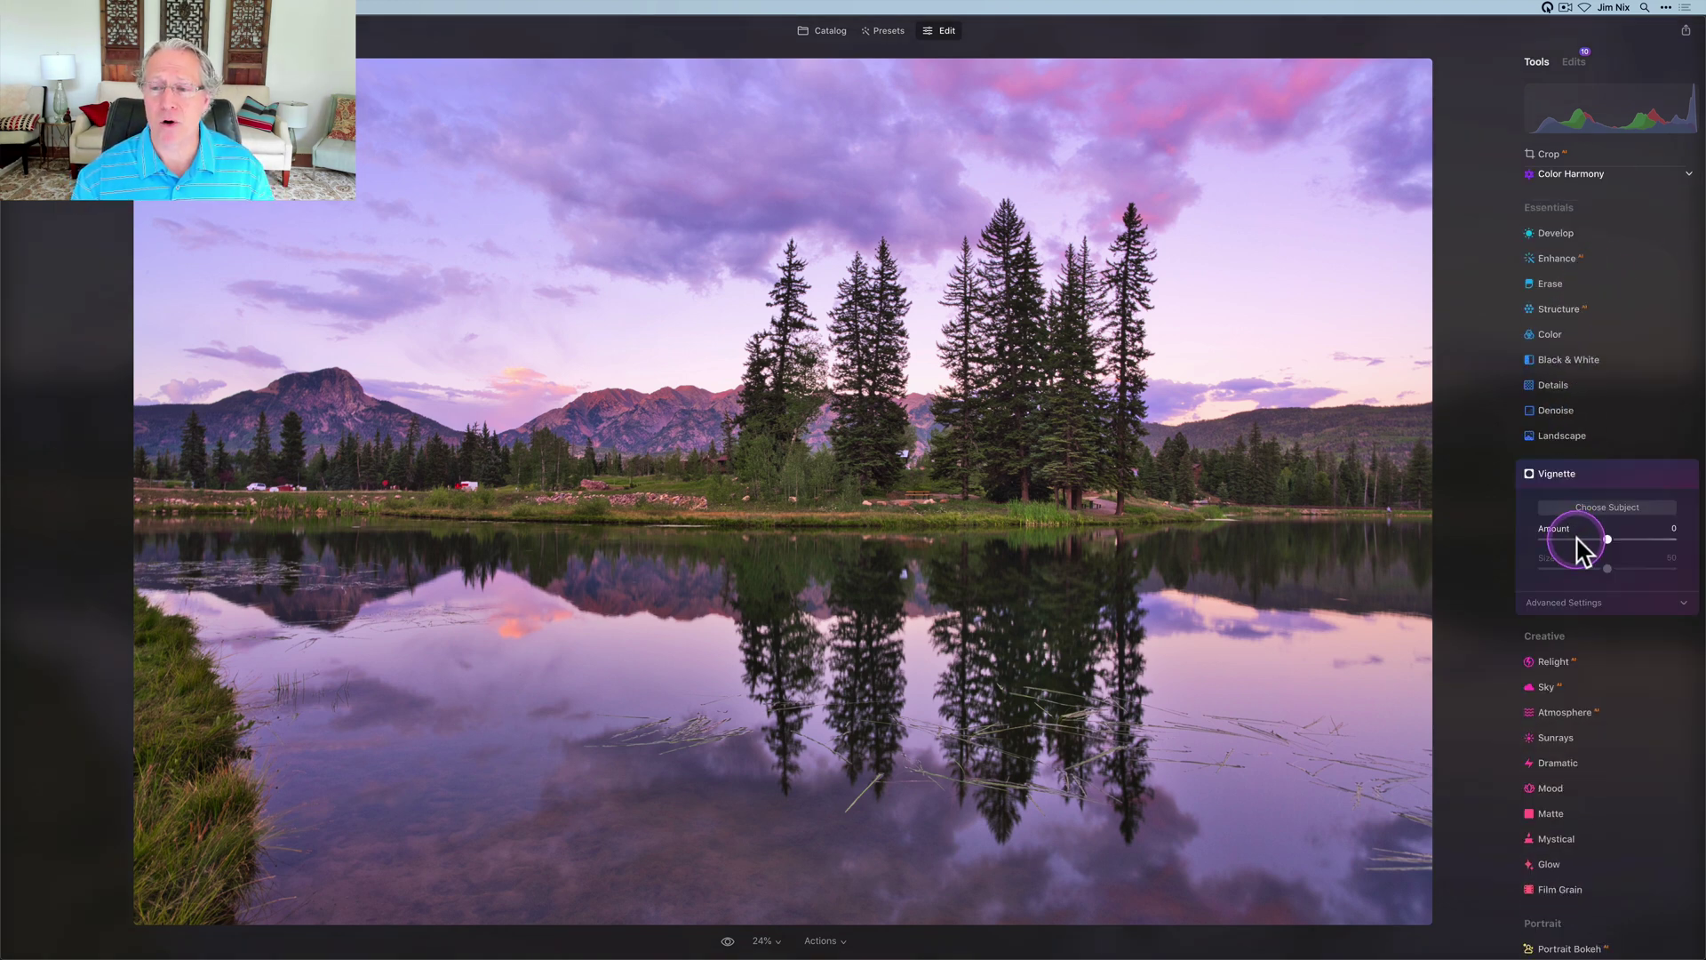
click(1578, 539)
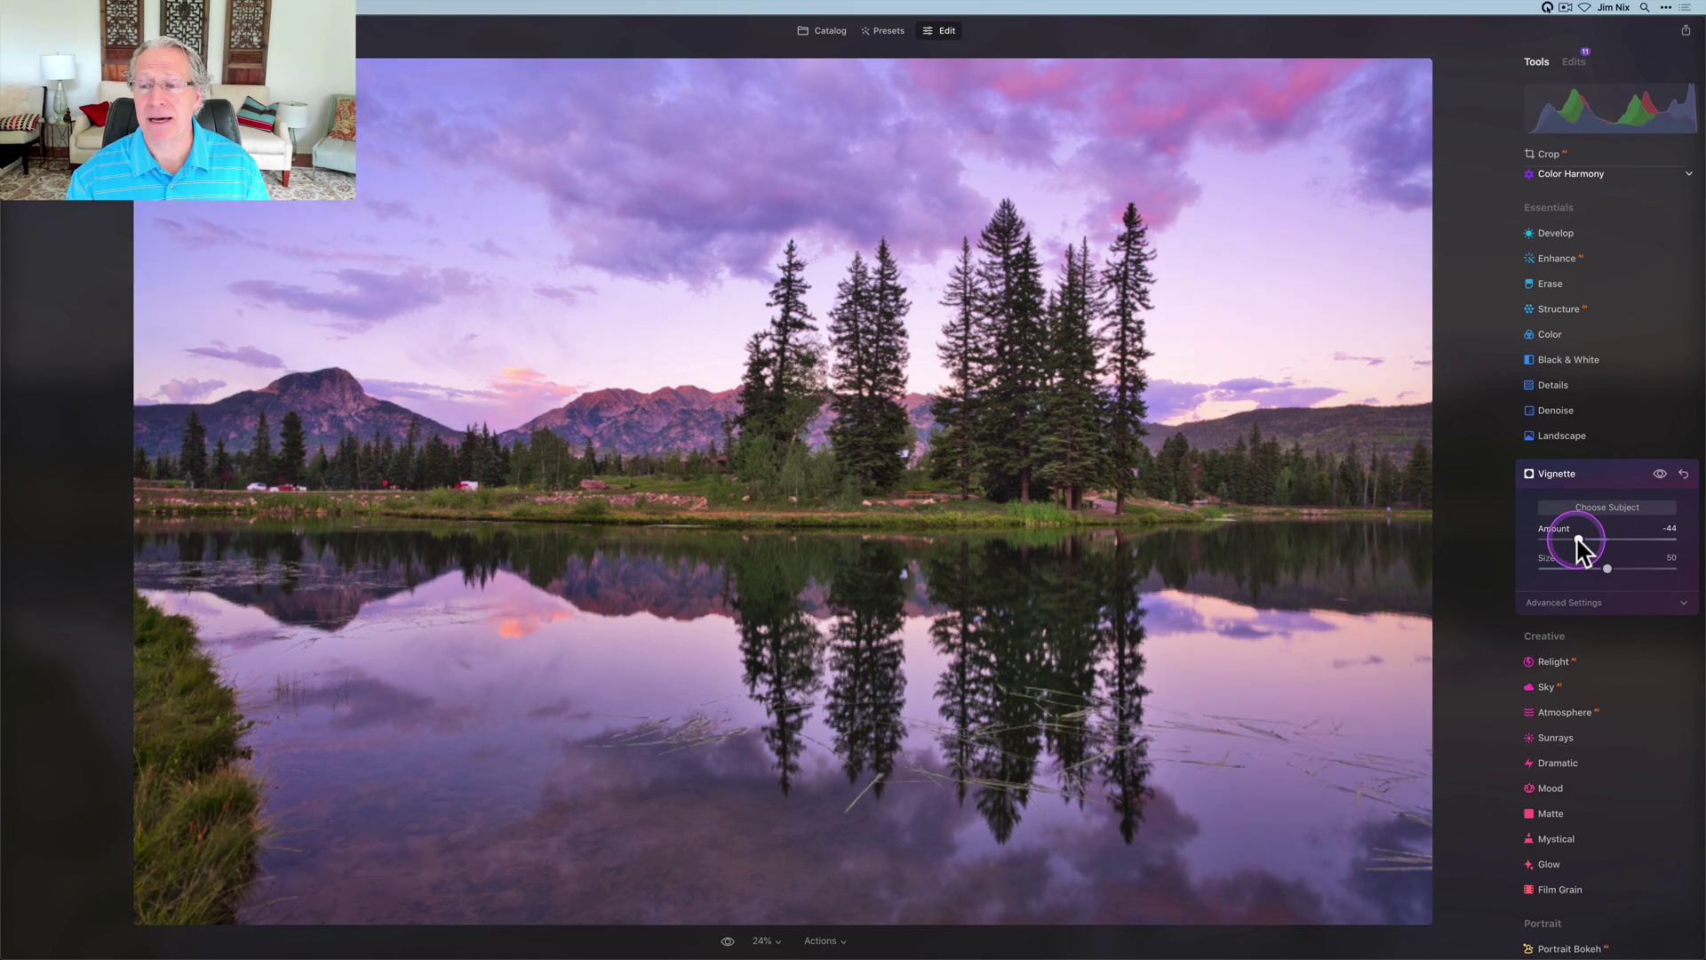
click(1566, 569)
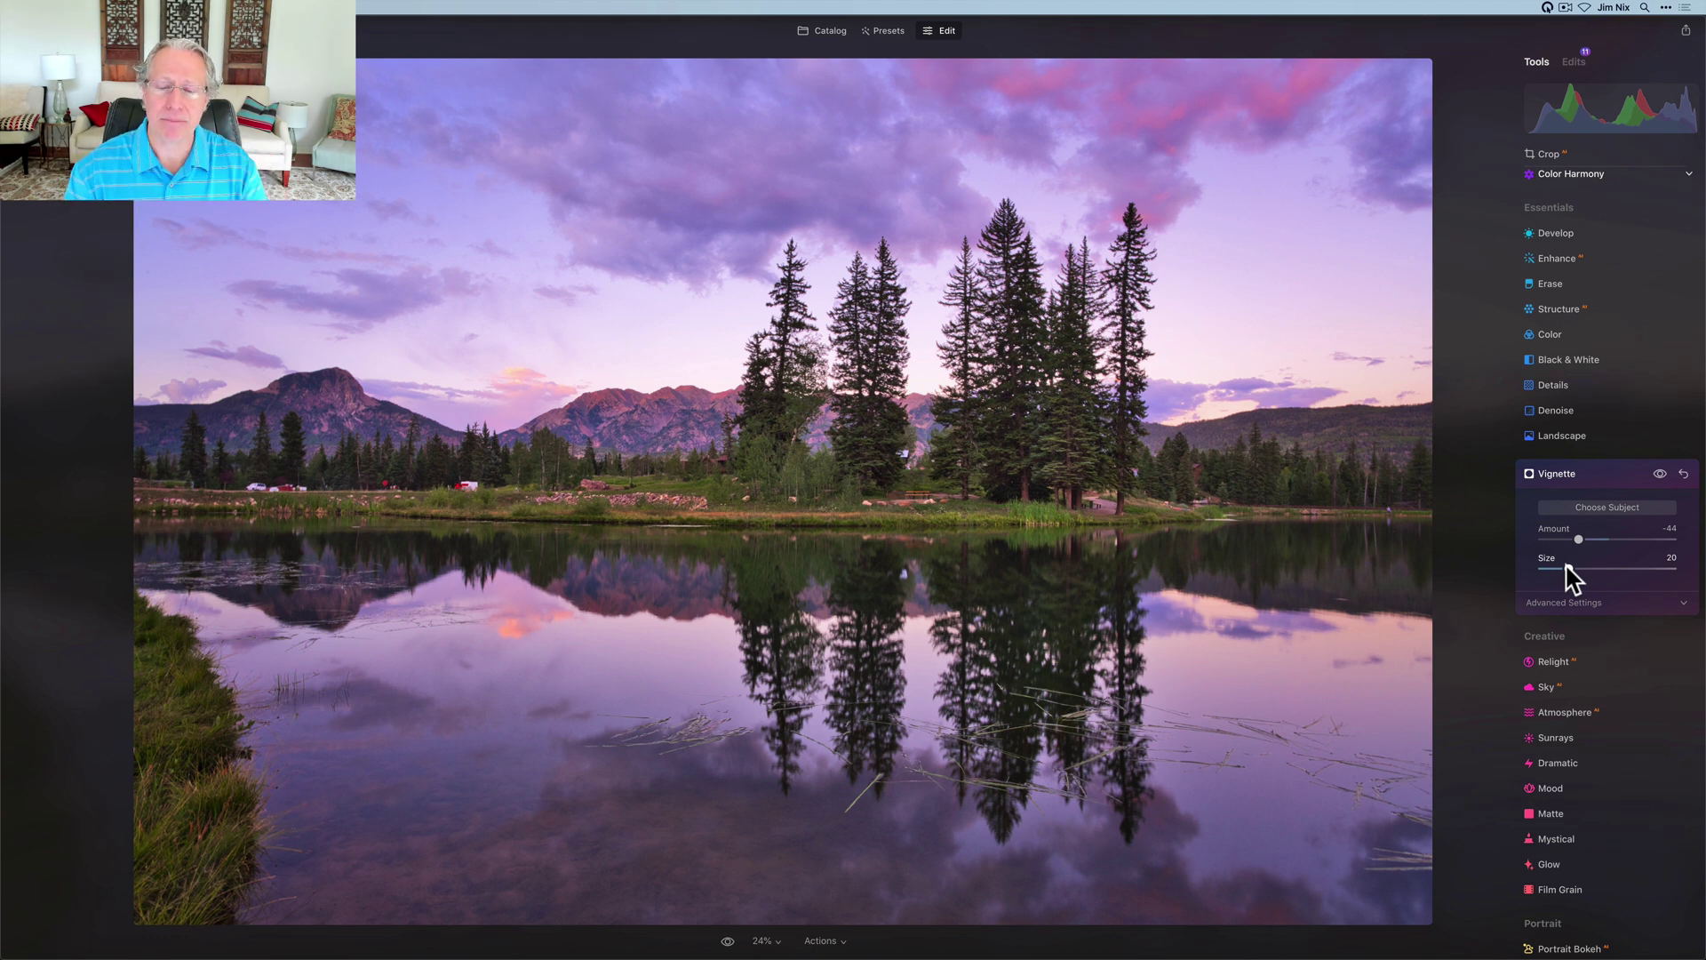
click(1020, 784)
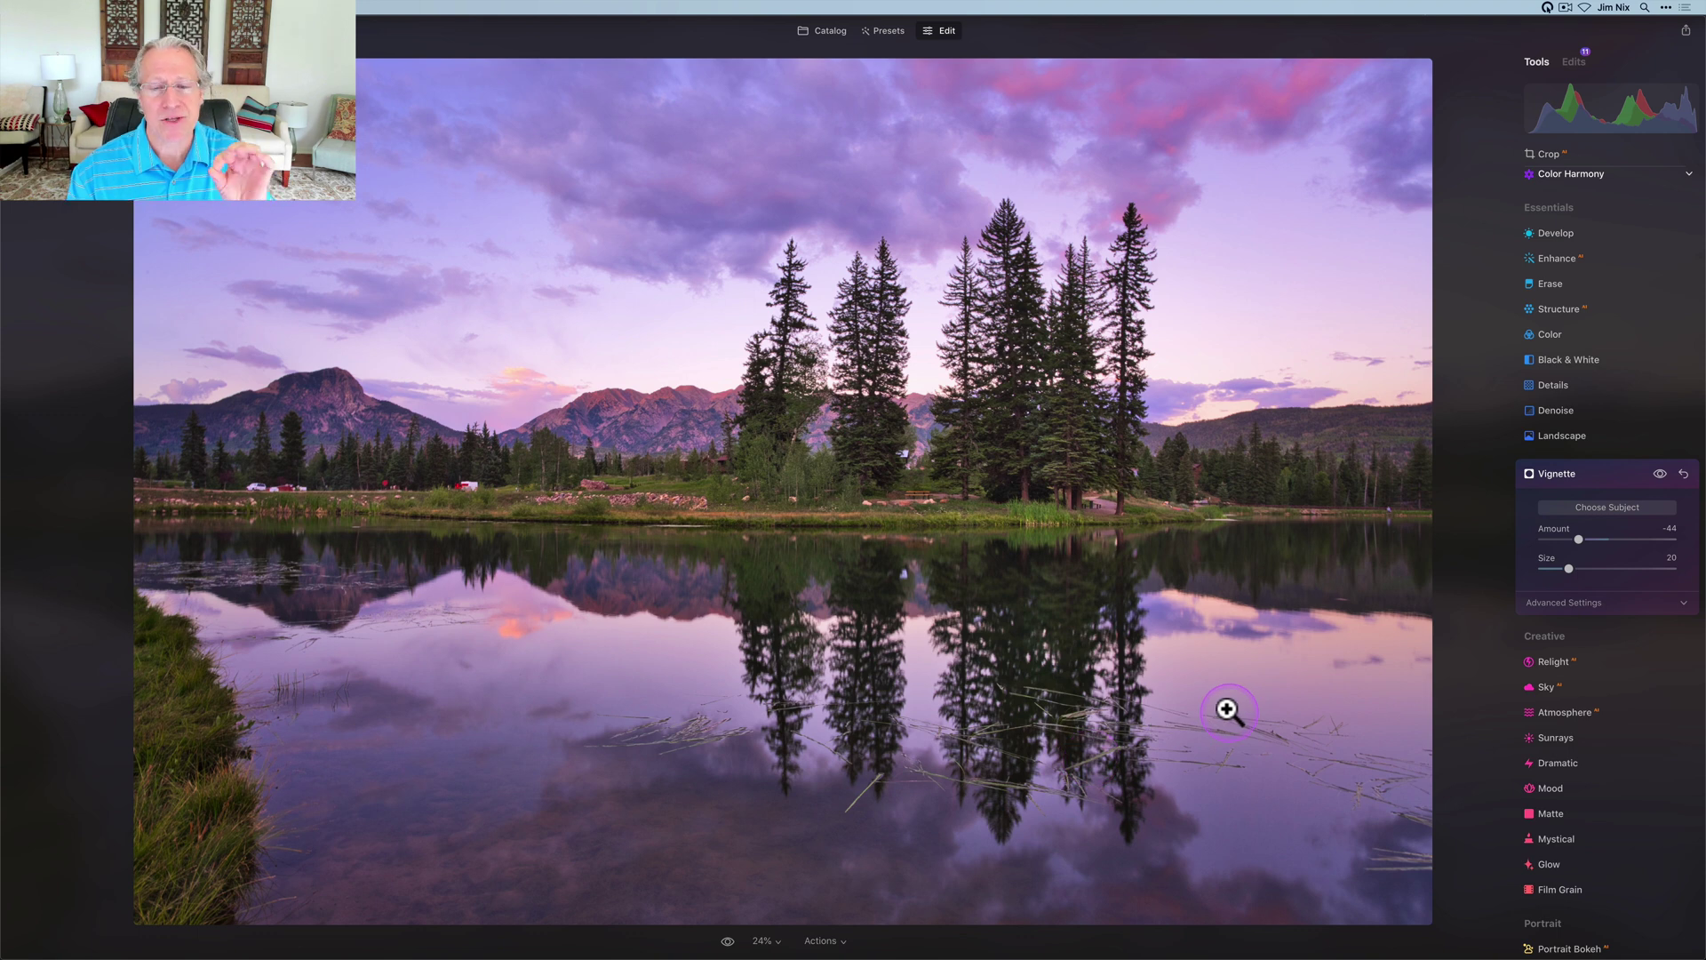
click(1330, 642)
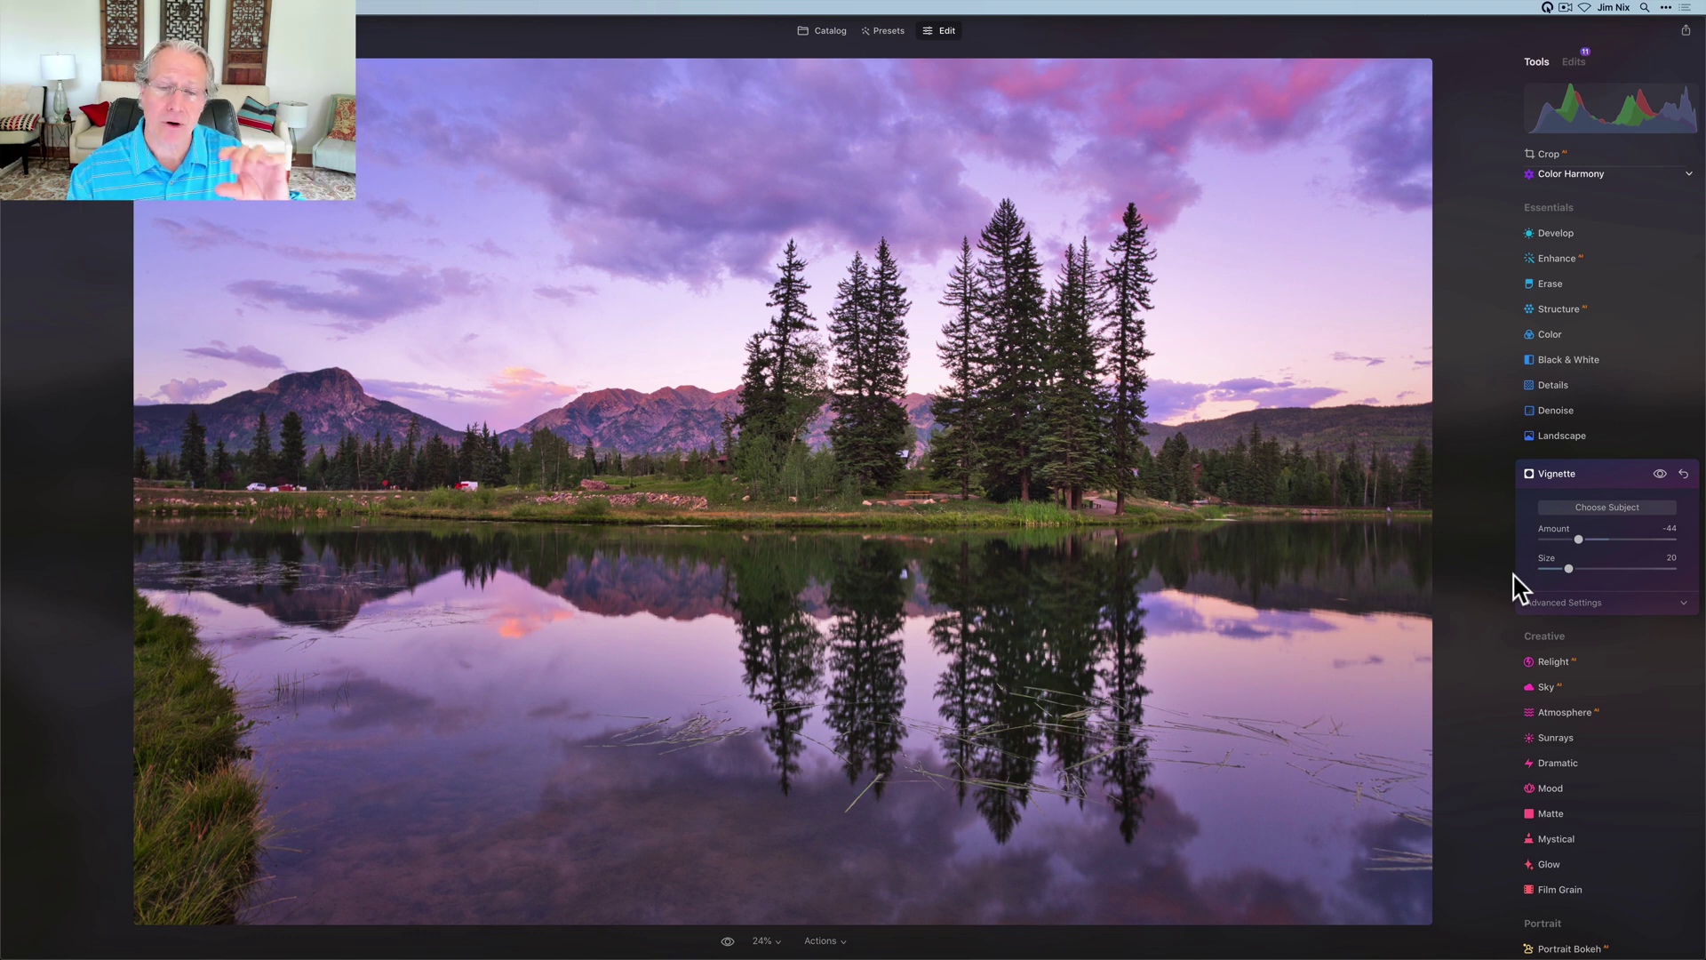
Expand Advanced Settings, raise Inner Light, and set the vignette Size to 28.
click(1545, 602)
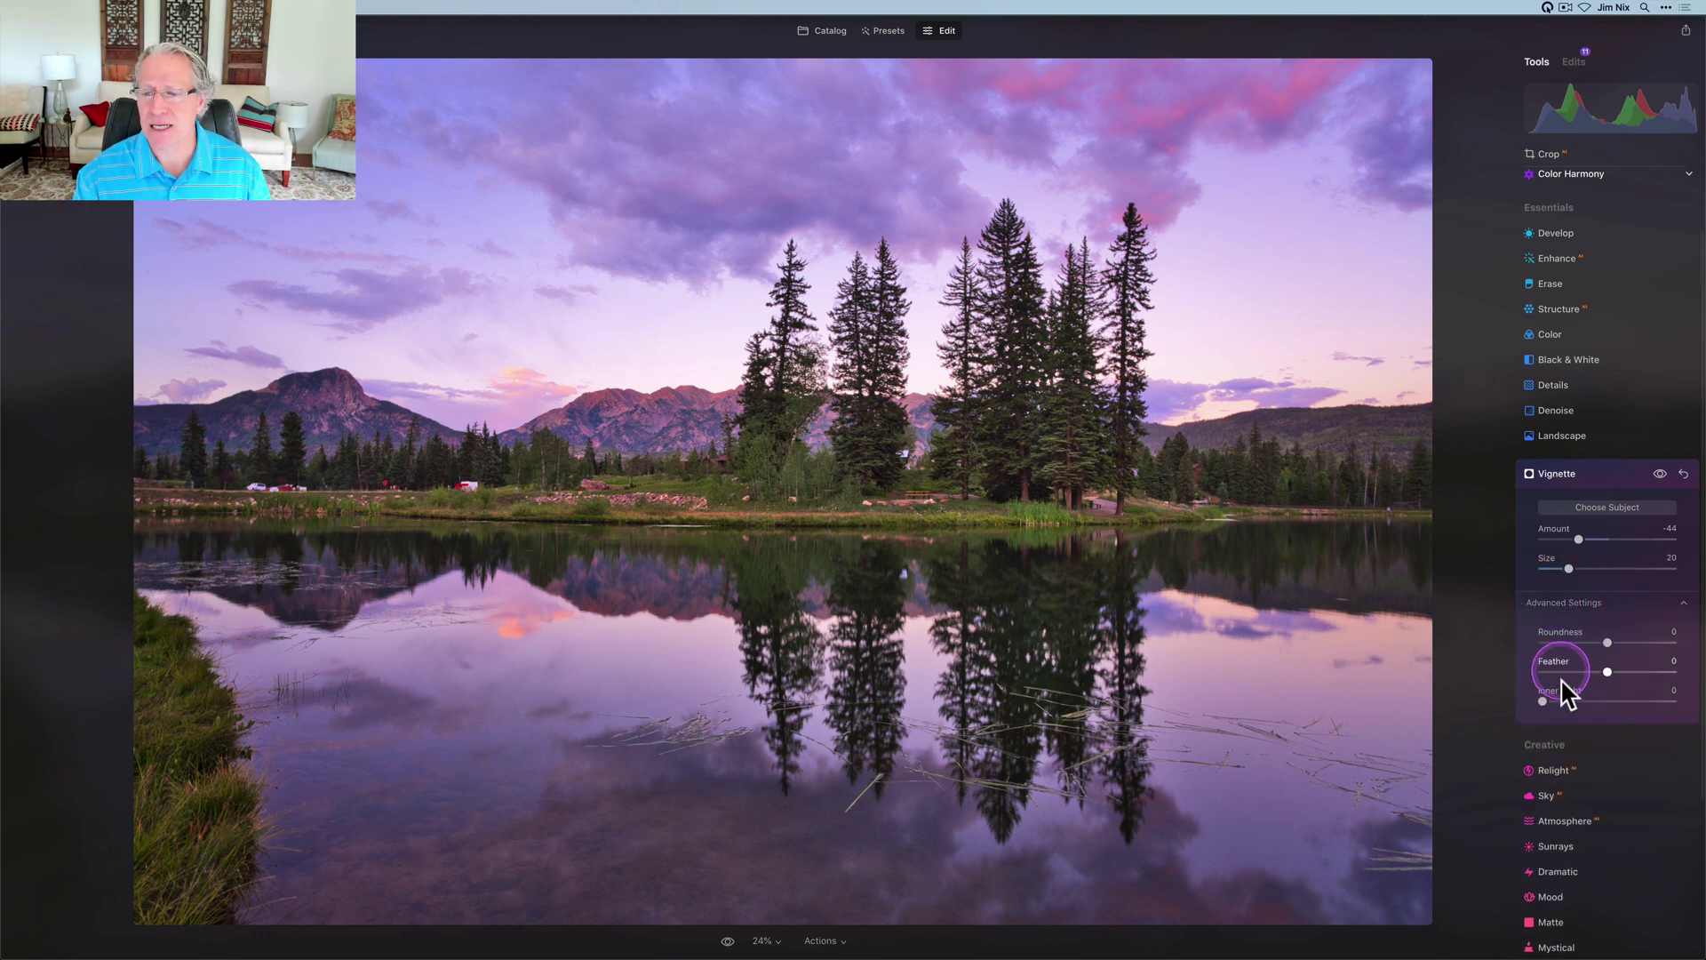
click(1564, 702)
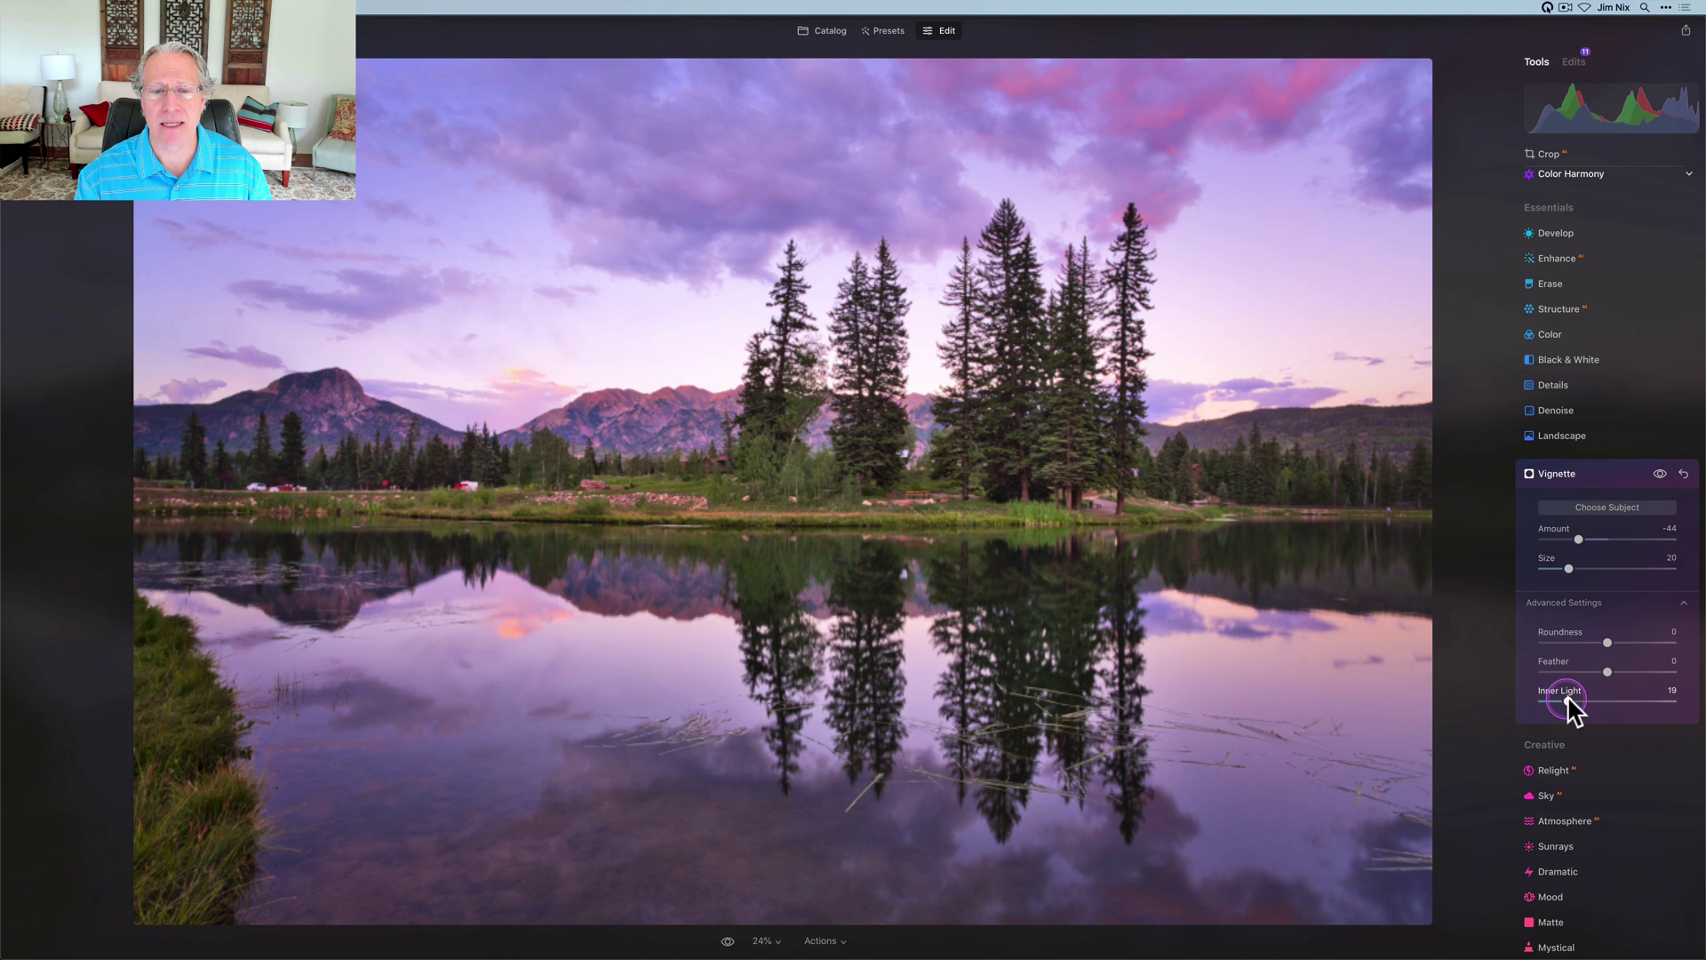
drag(1570, 709, 1573, 700)
drag(1568, 571, 1594, 546)
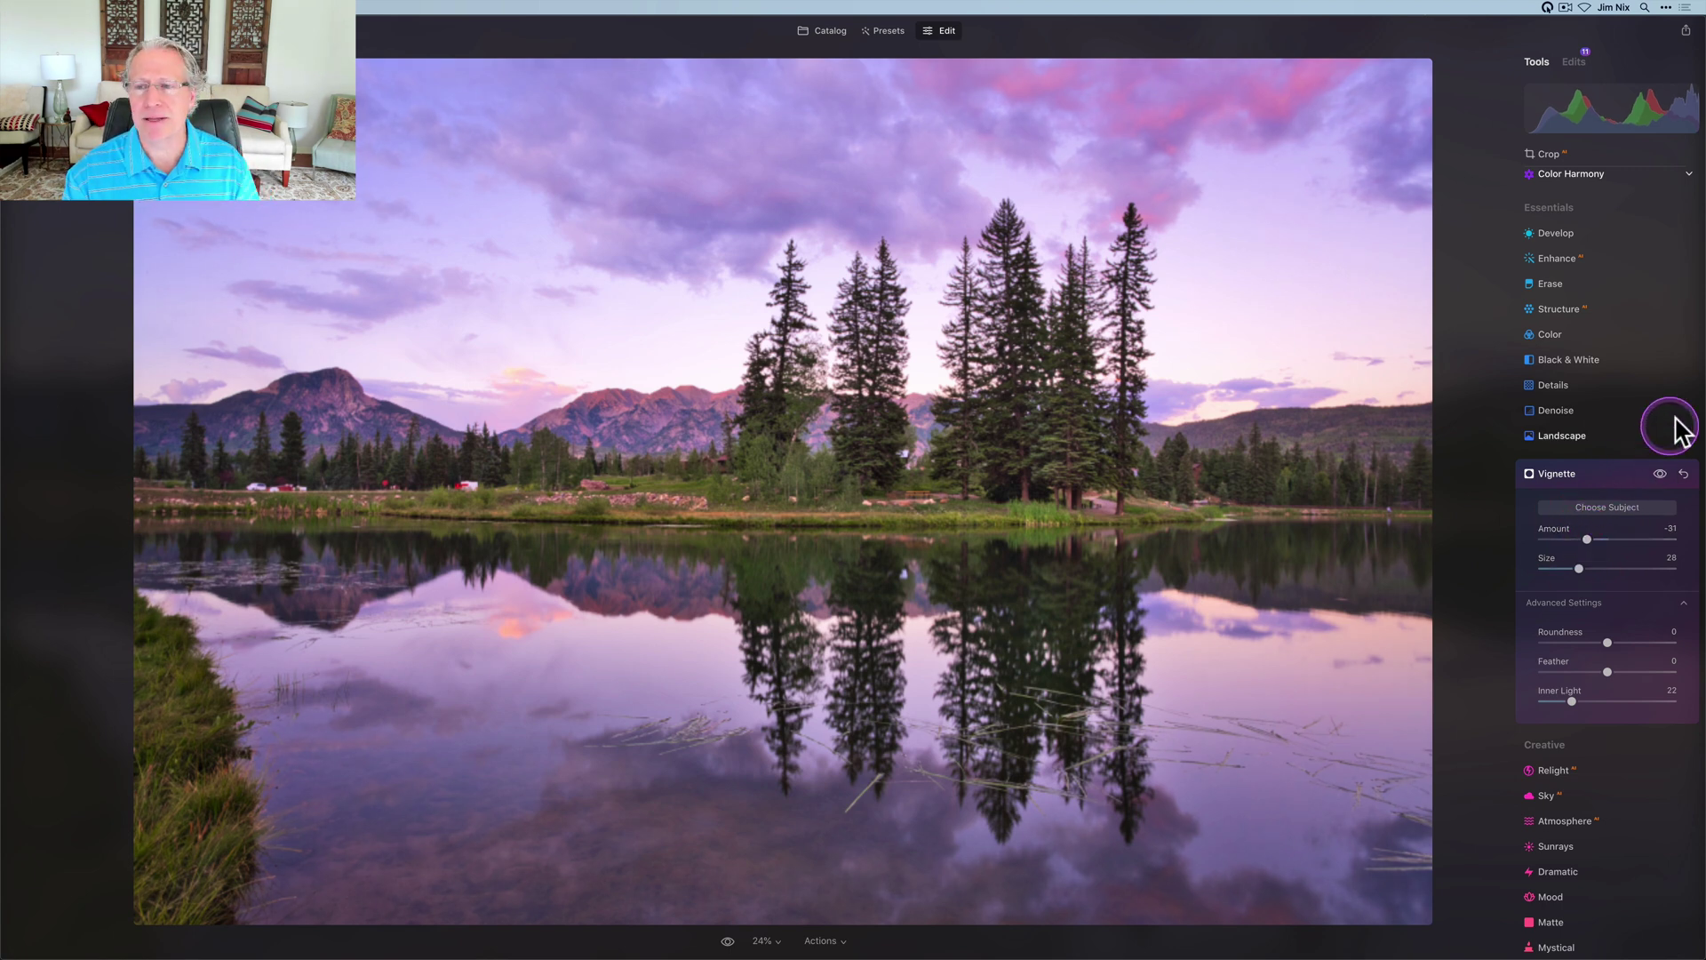
Settle Inner Light at 15, compare with the vignette toggled, and collapse Vignette.
click(1661, 475)
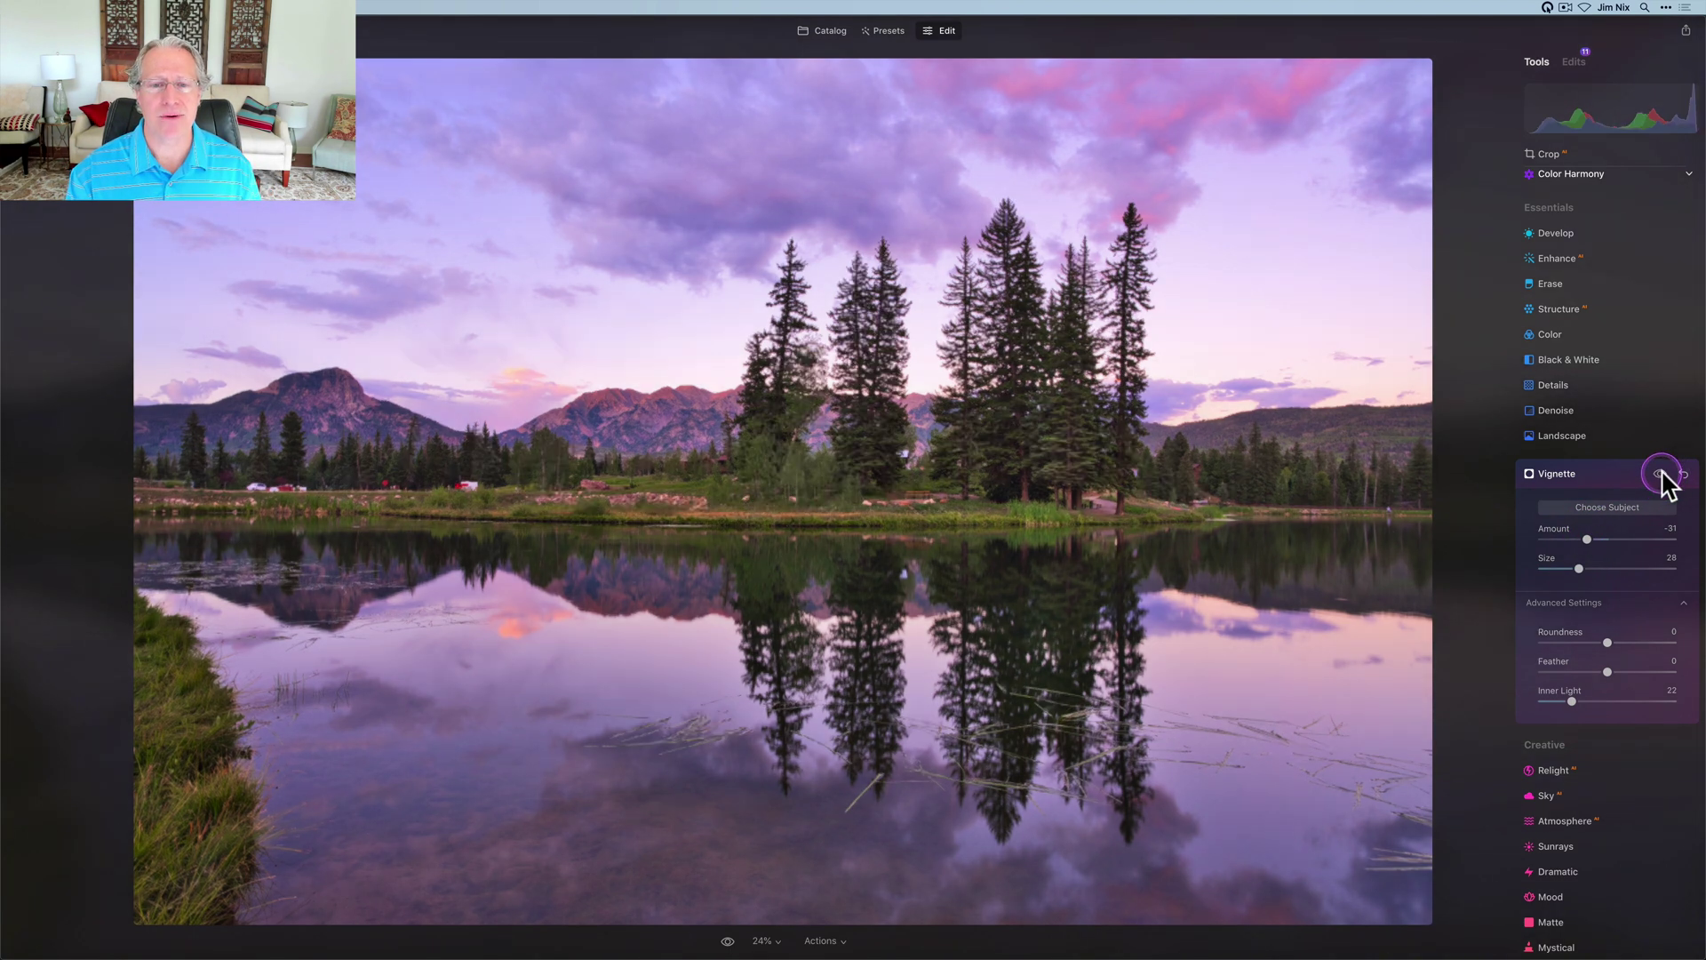
click(1661, 475)
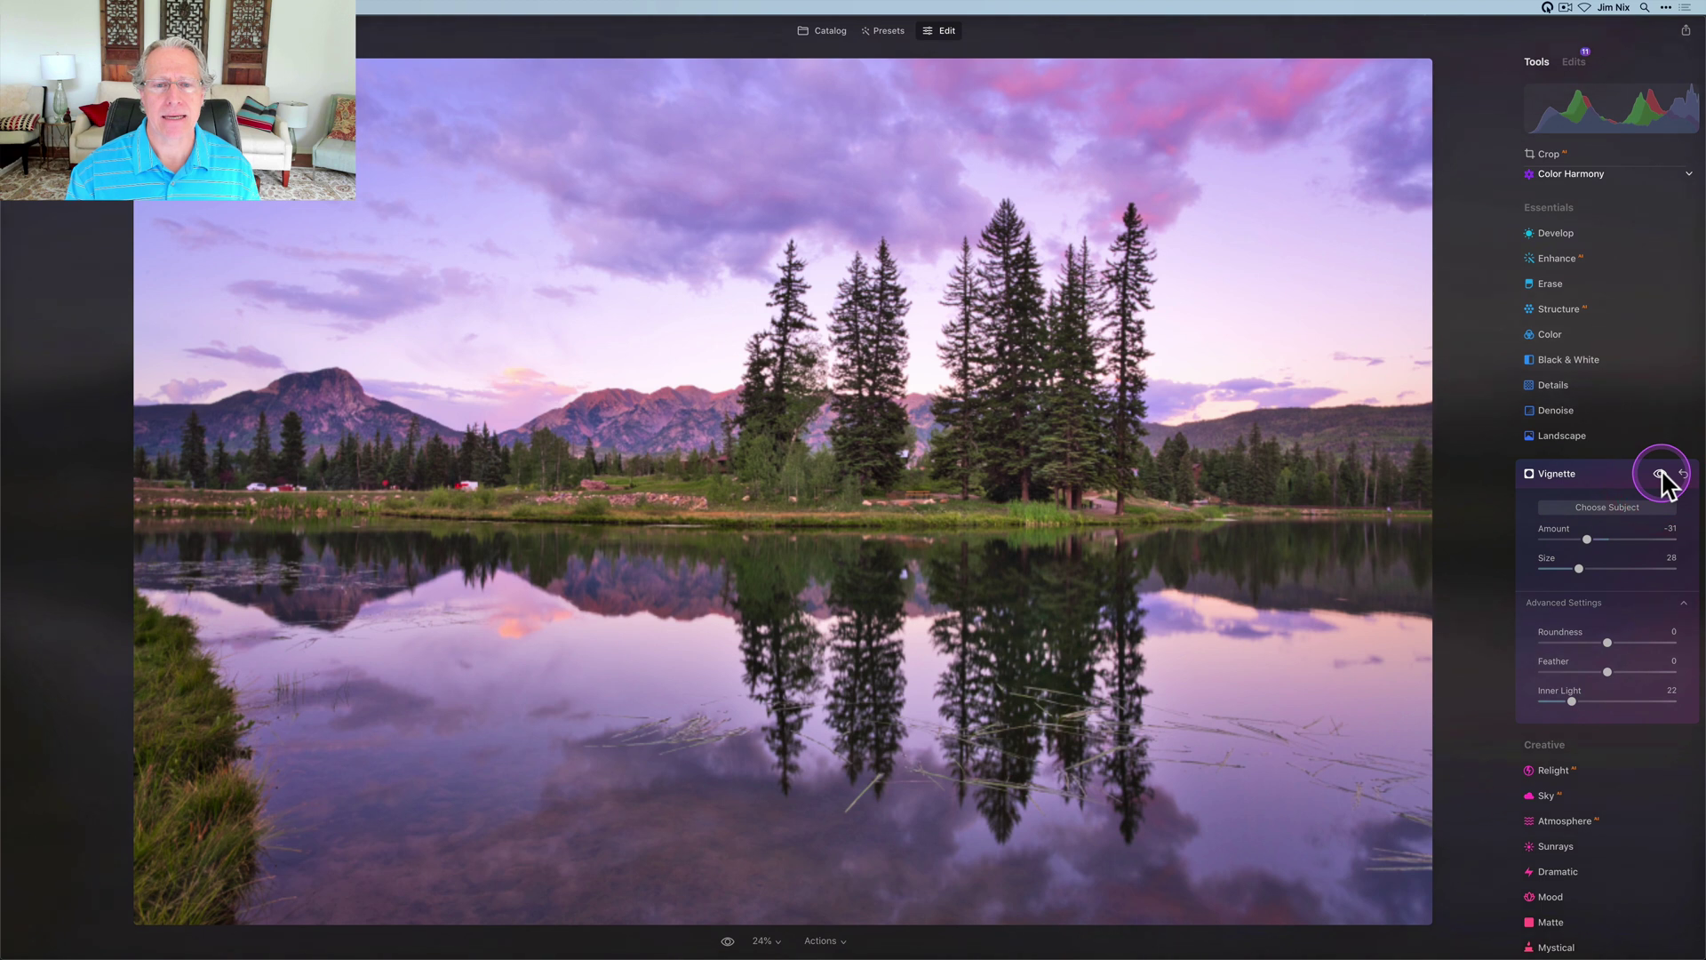
drag(1573, 701, 1562, 699)
click(1660, 475)
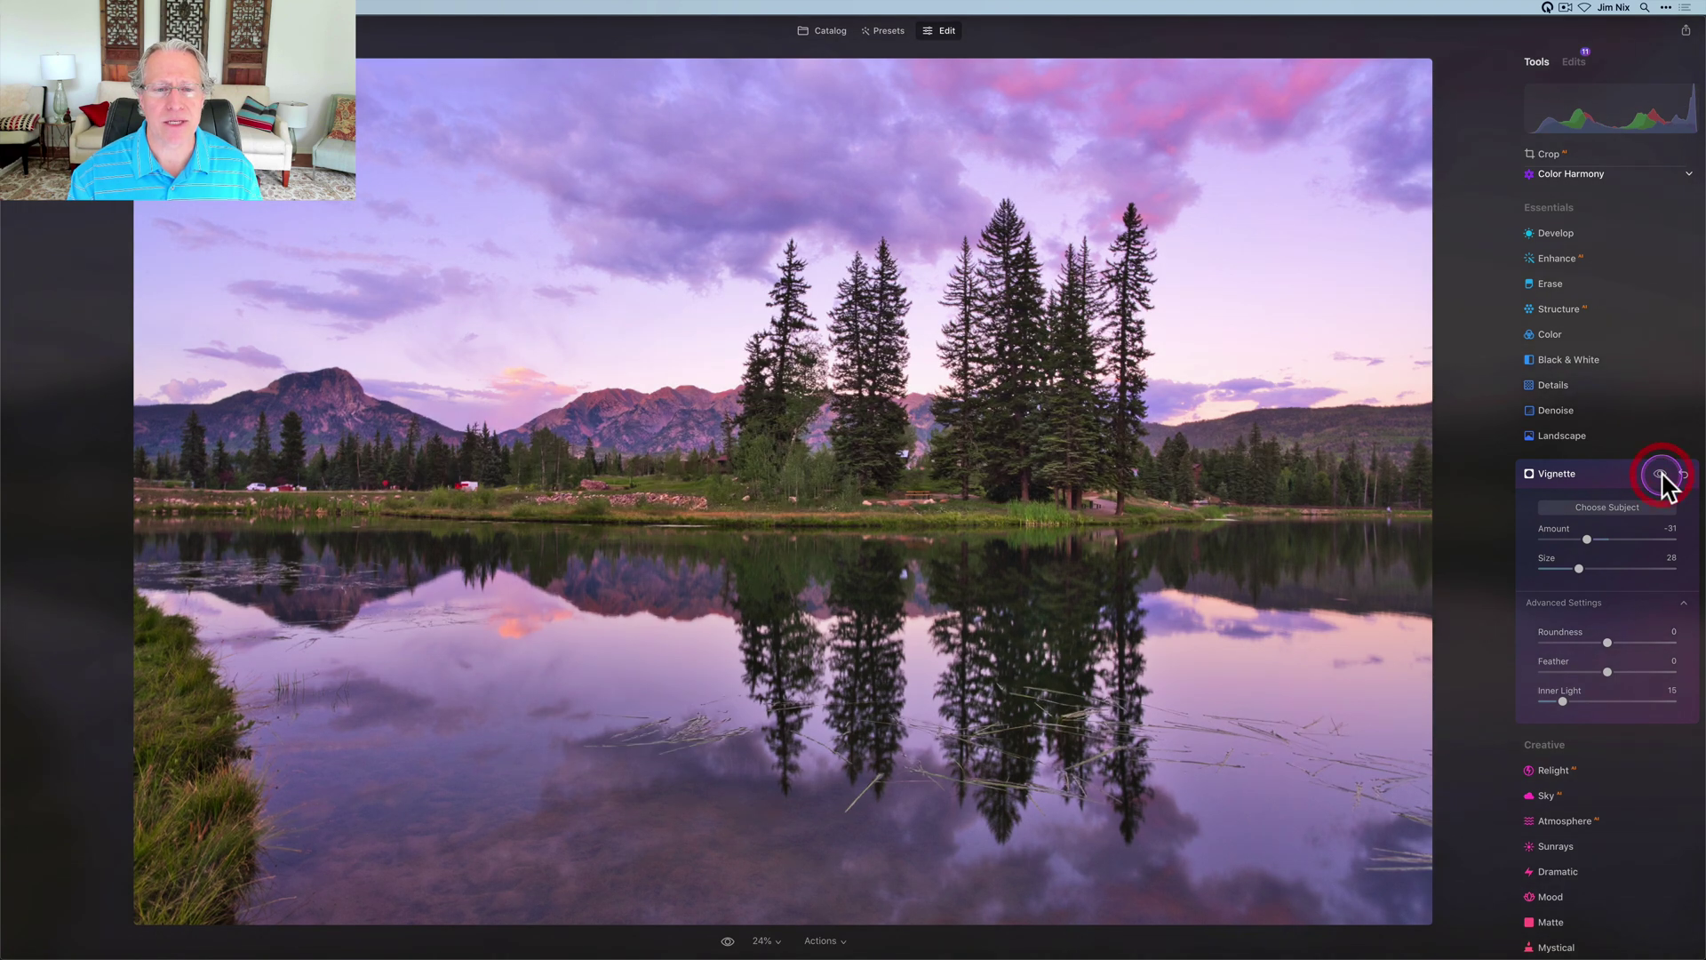
click(1661, 474)
click(1601, 481)
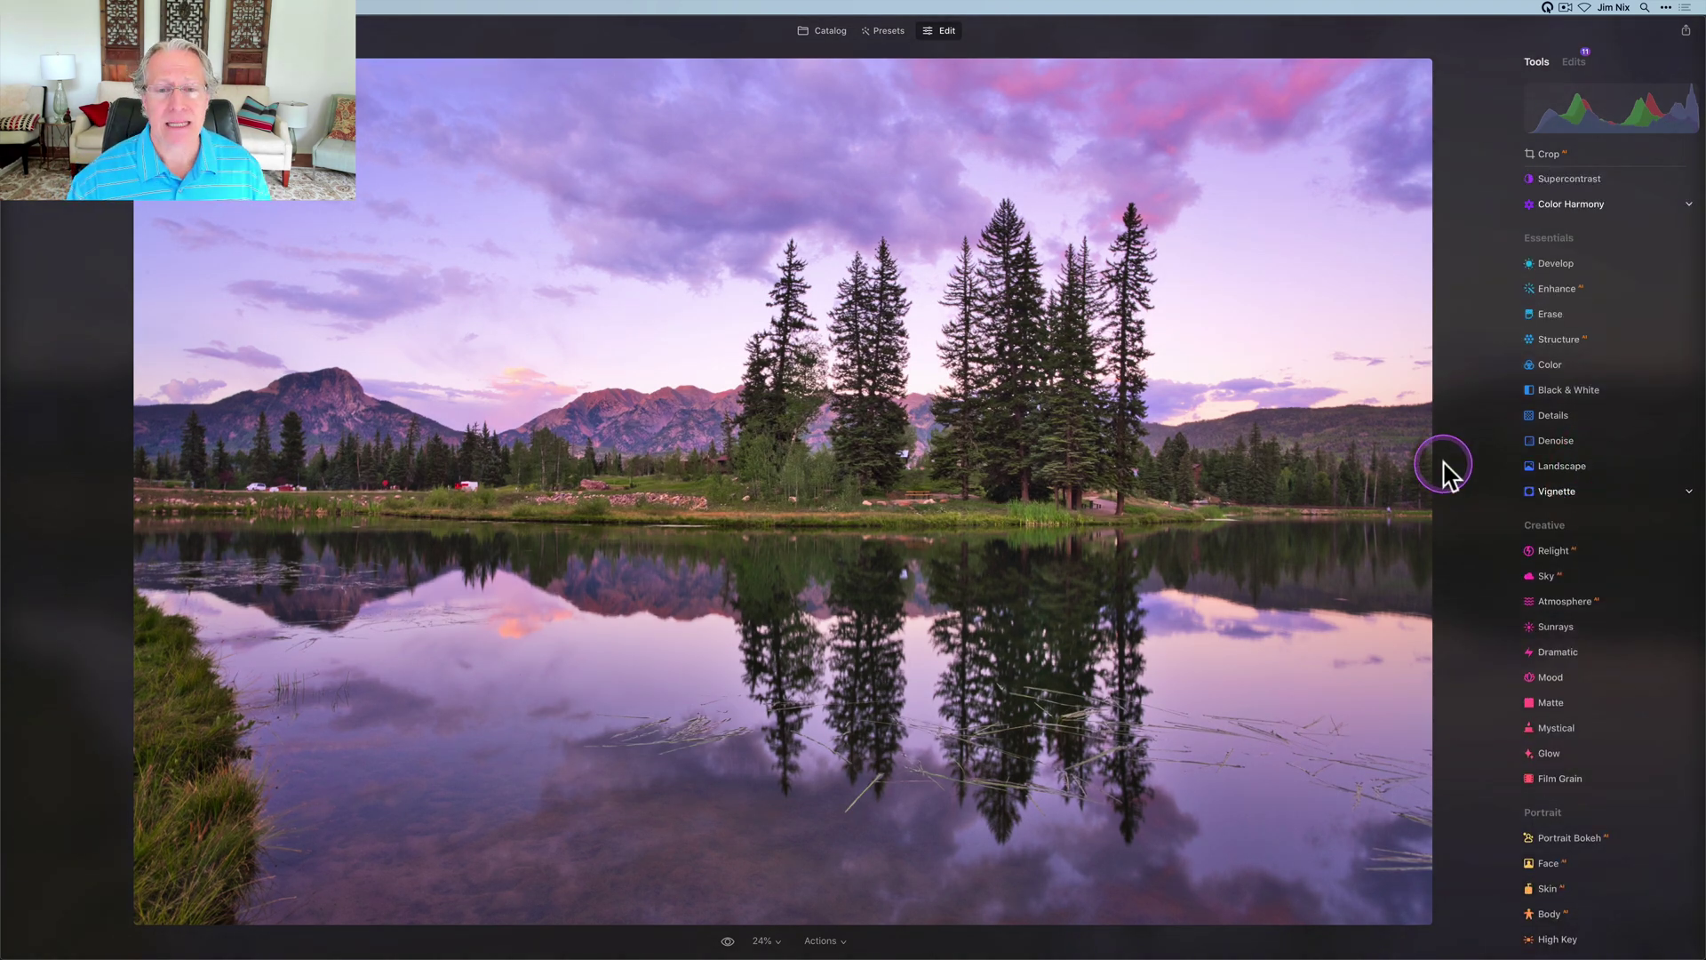
click(1444, 464)
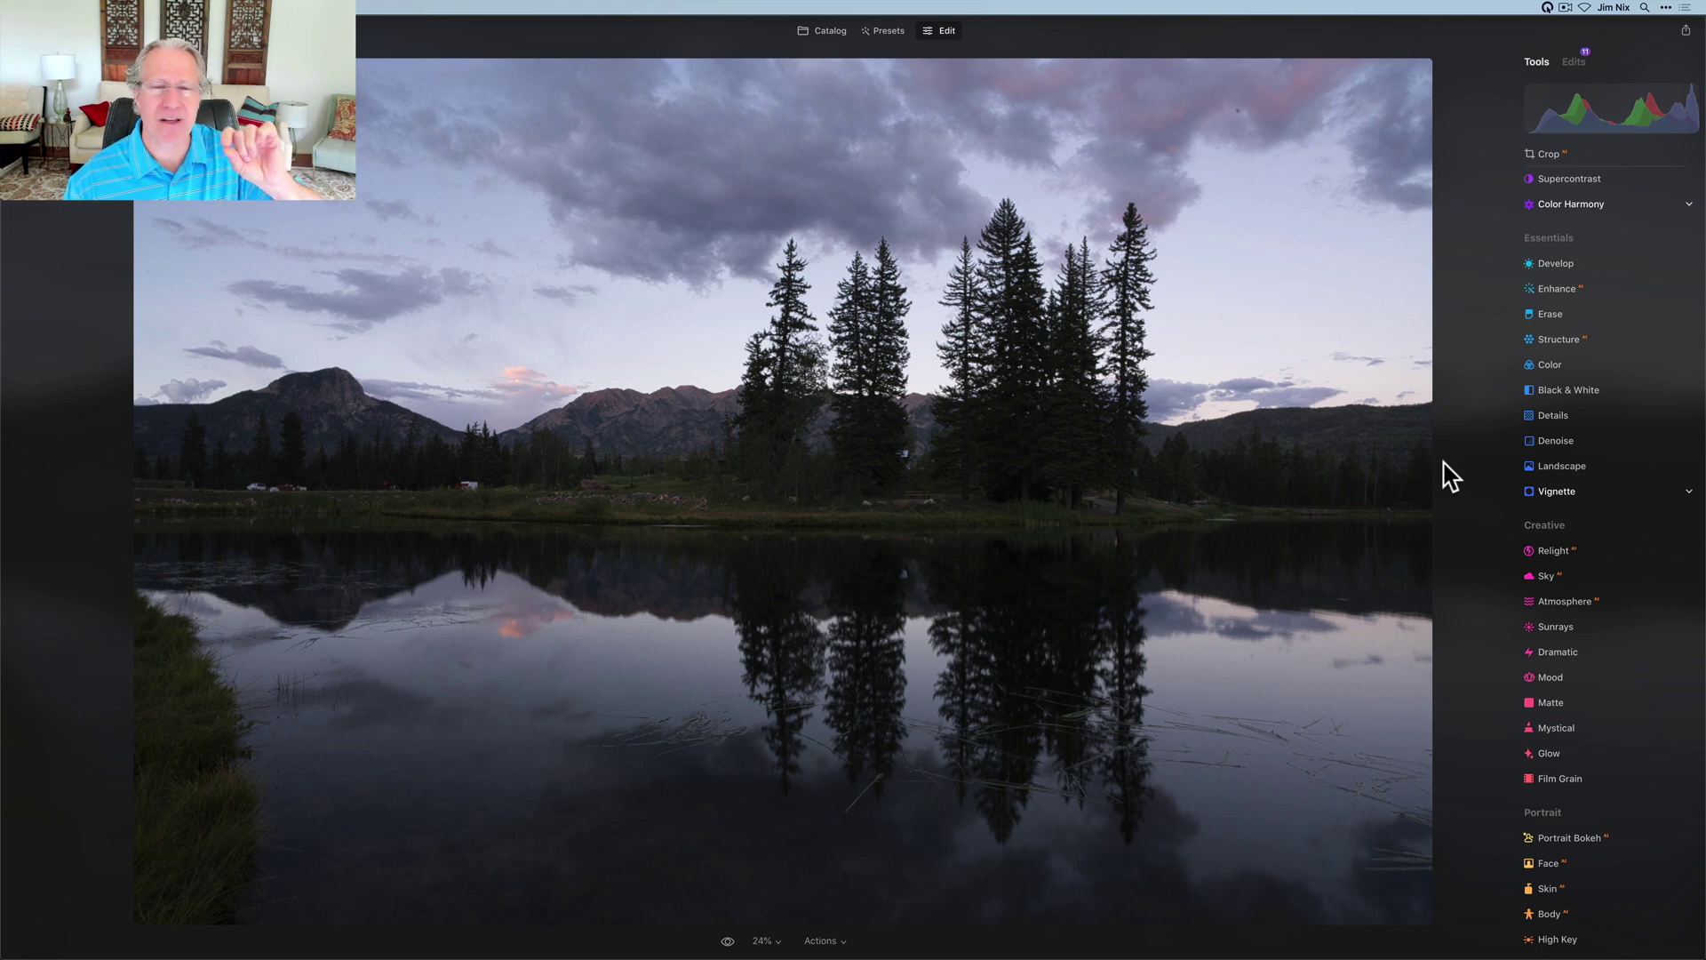
key(backslash)
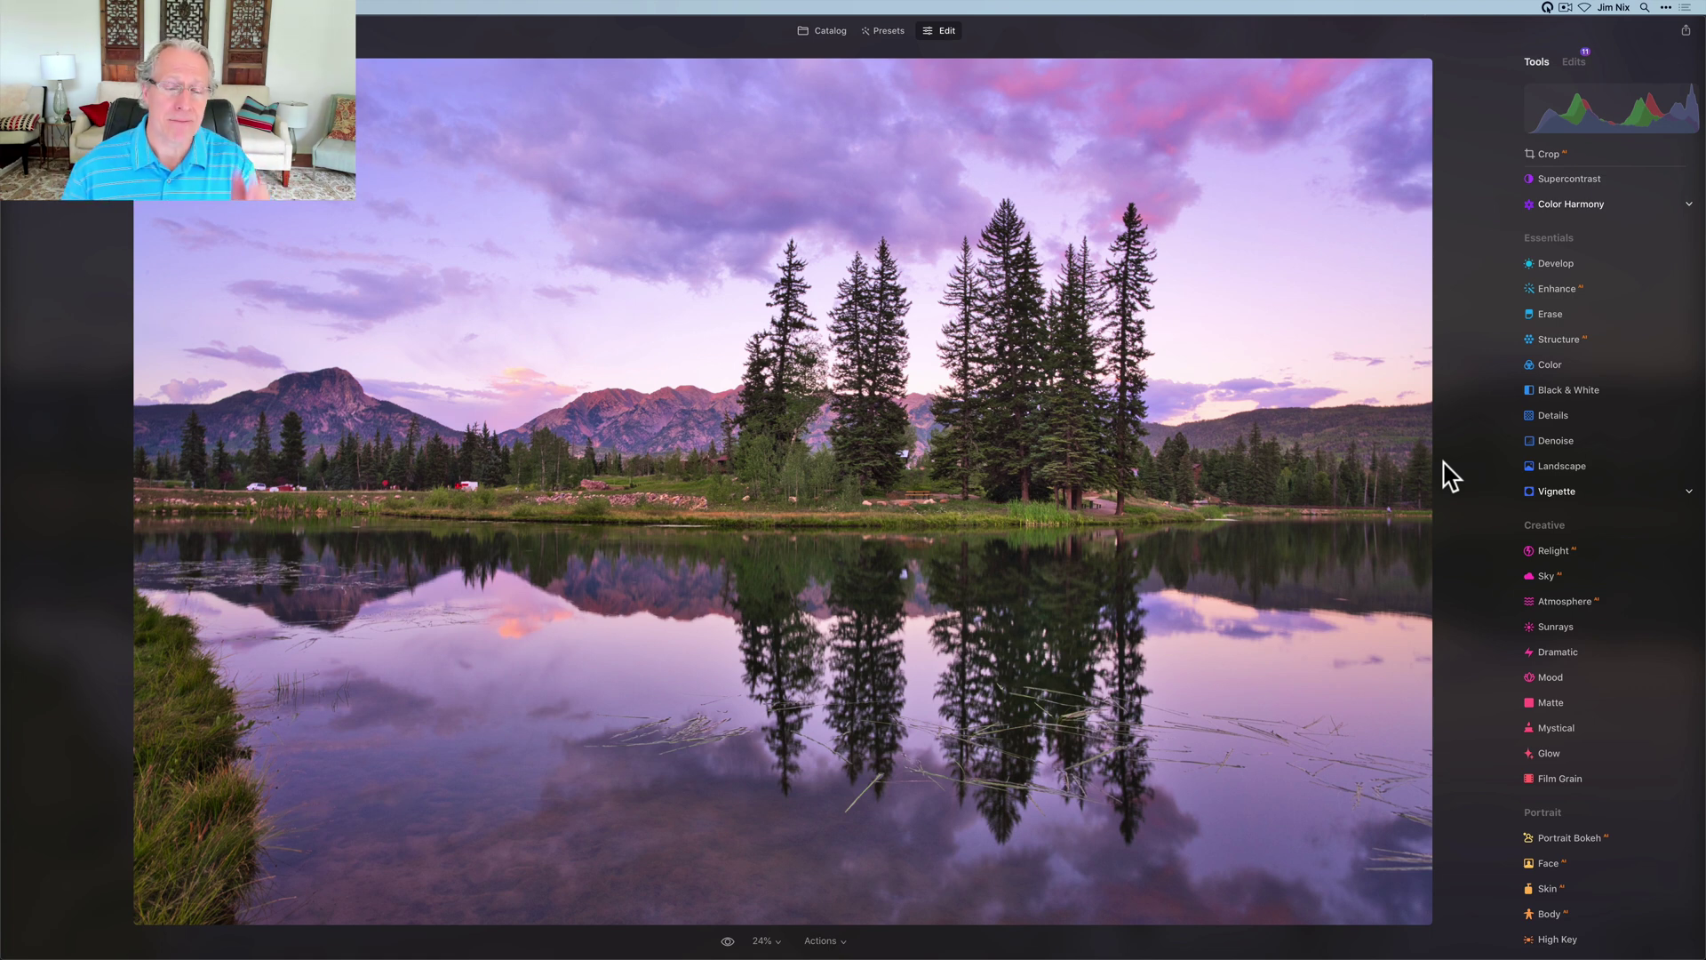
click(727, 942)
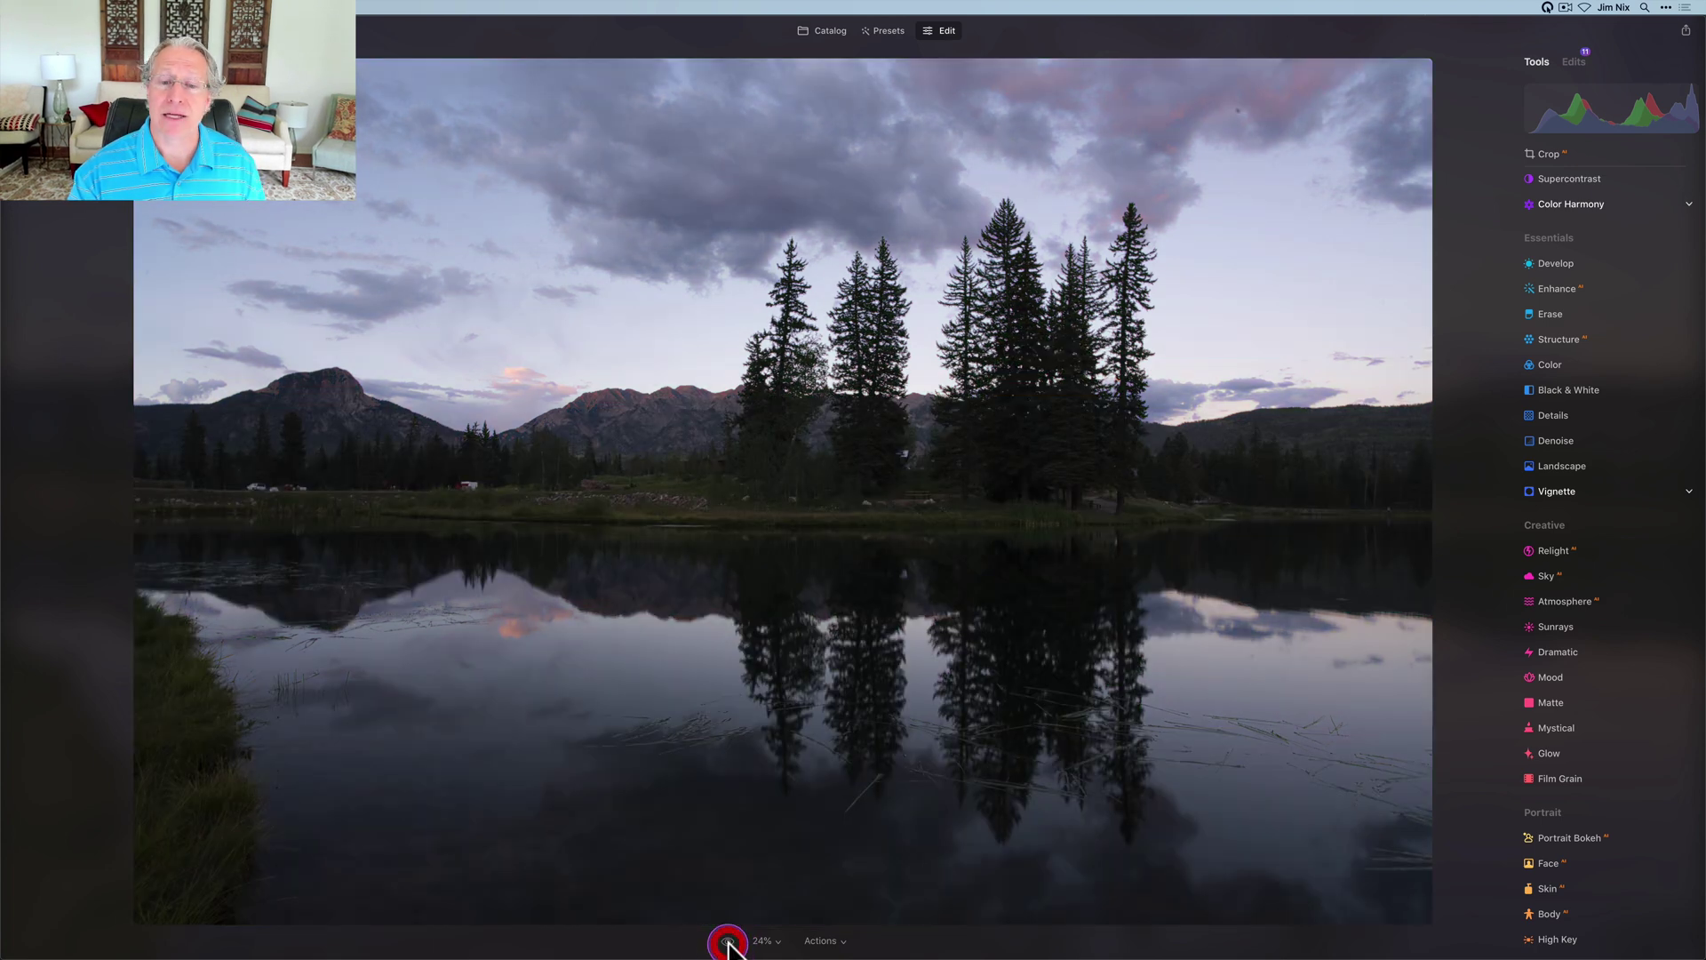
click(727, 943)
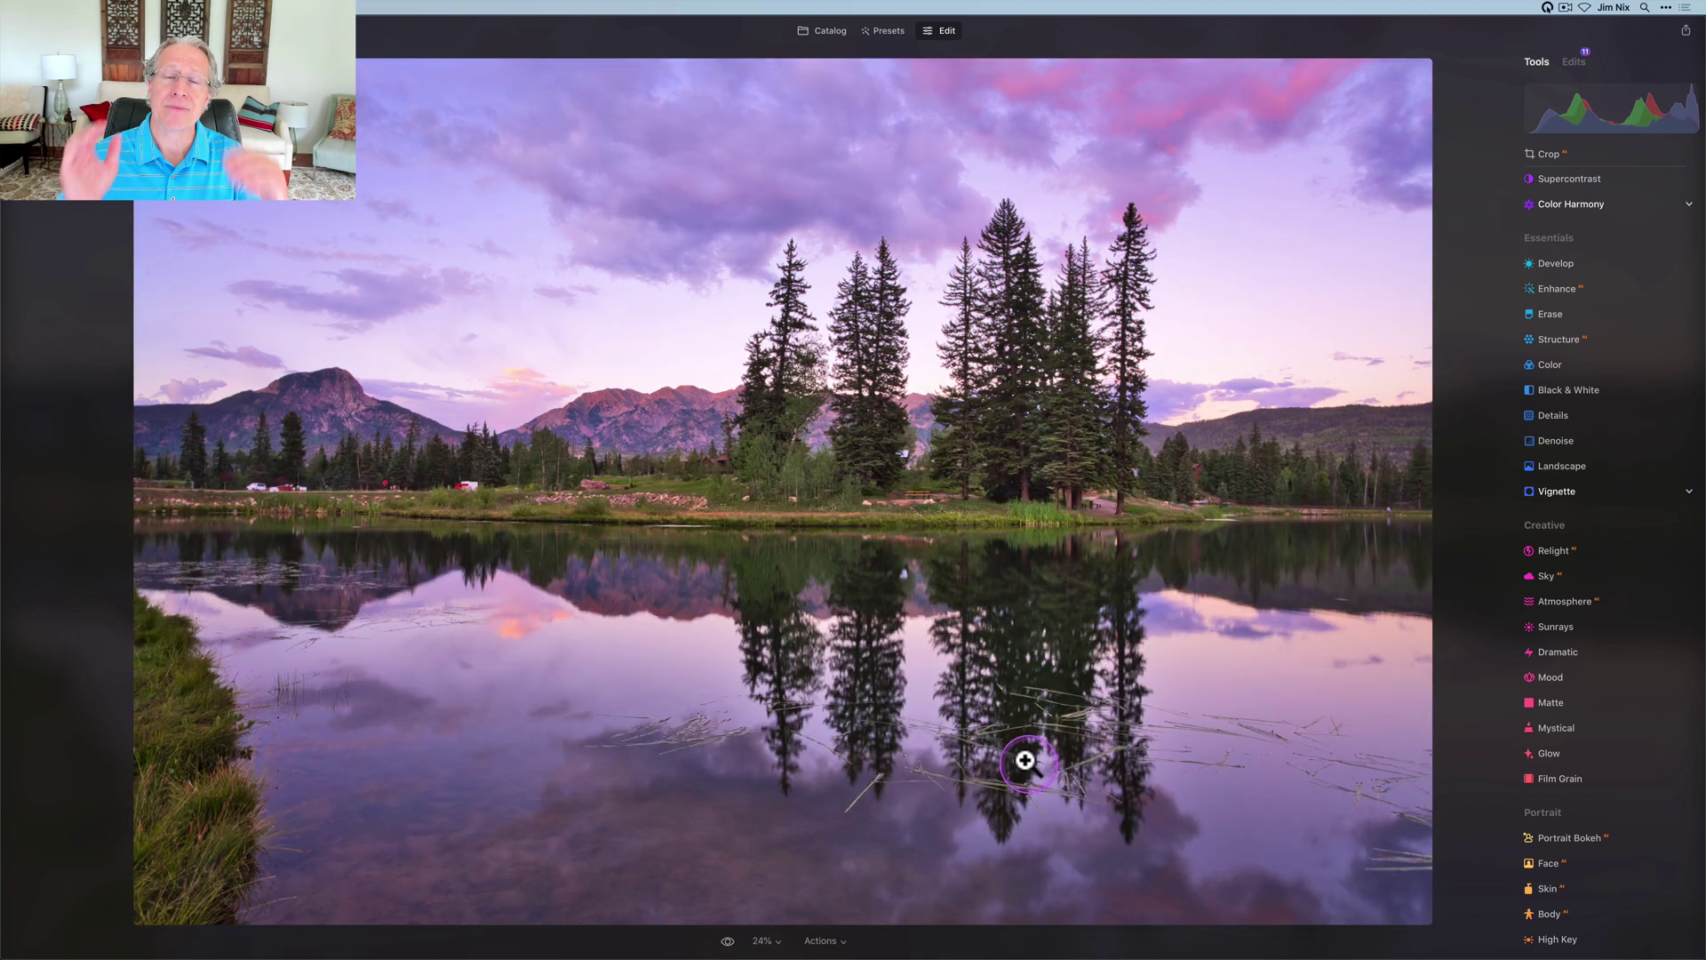